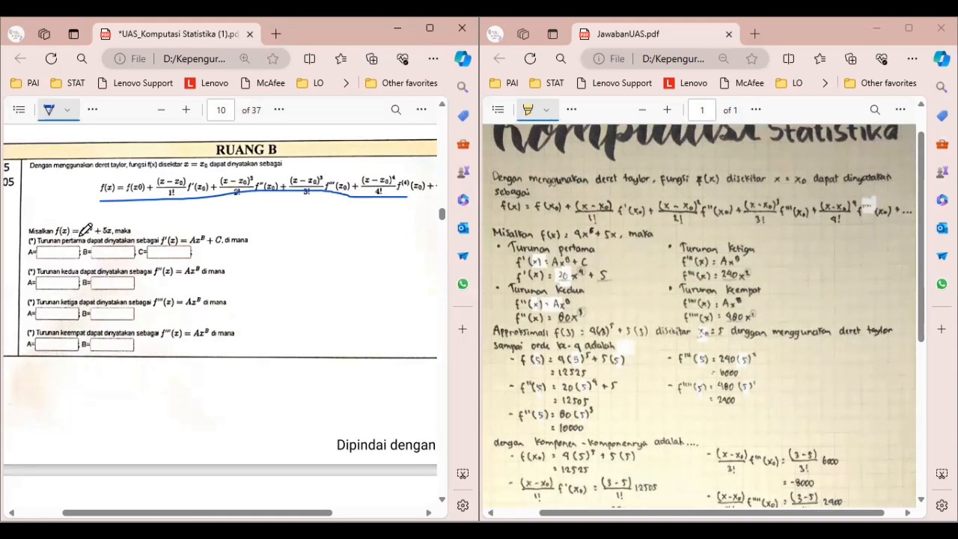
Underline f(x) = 4x^5 + 5x in the exam PDF and highlight the derivative orders and derivative terms in yellow on the answer sheet
left_click_drag(57, 235, 111, 233)
left_click_drag(563, 247, 597, 248)
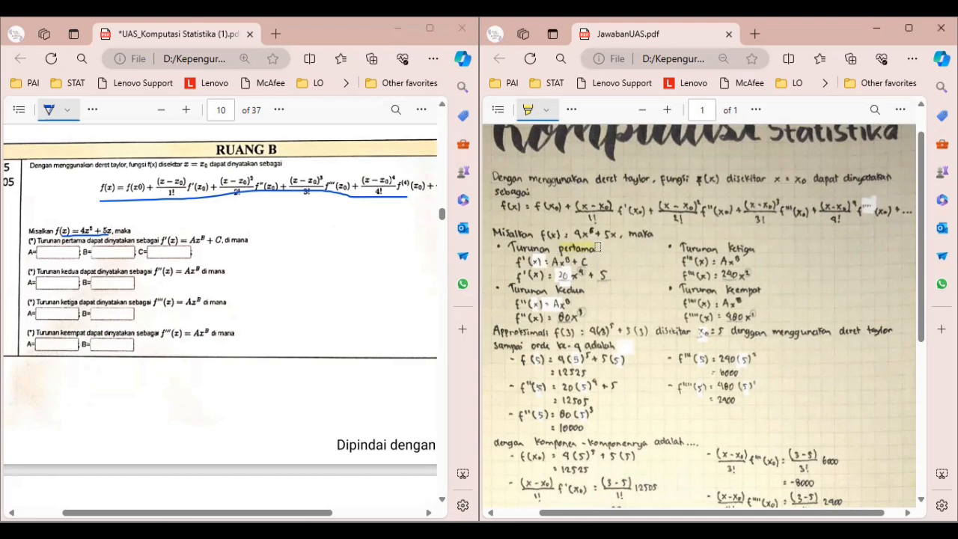
left_click_drag(620, 210, 645, 209)
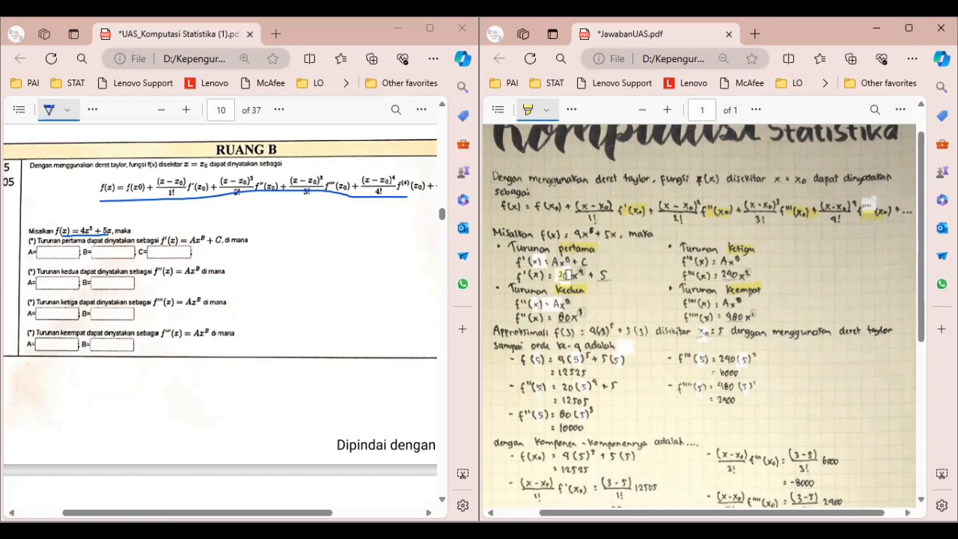
Switch the answer sheet's highlighter to green, mark the four derivative results, and underline the first derivative's A, B and C boxes in the exam
left_click(547, 112)
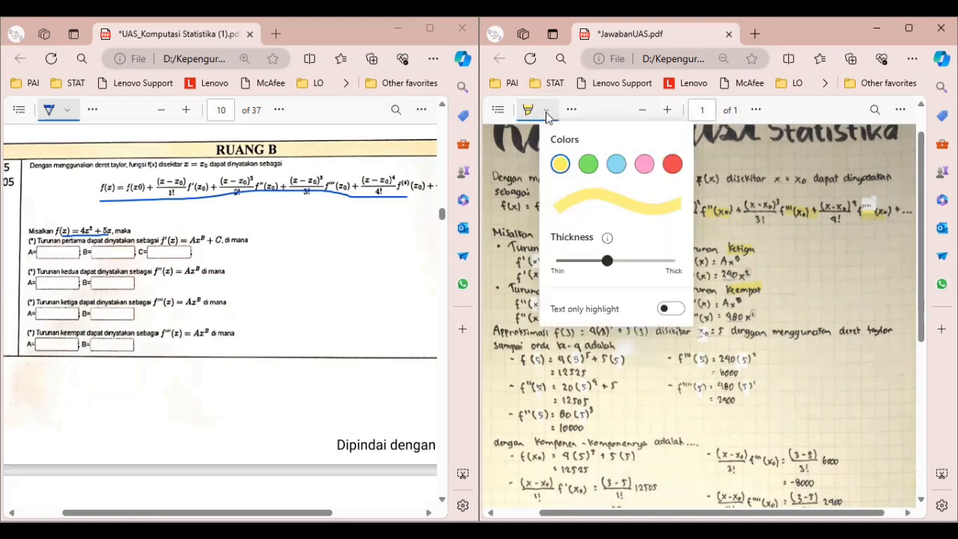
left_click(584, 164)
left_click(522, 262)
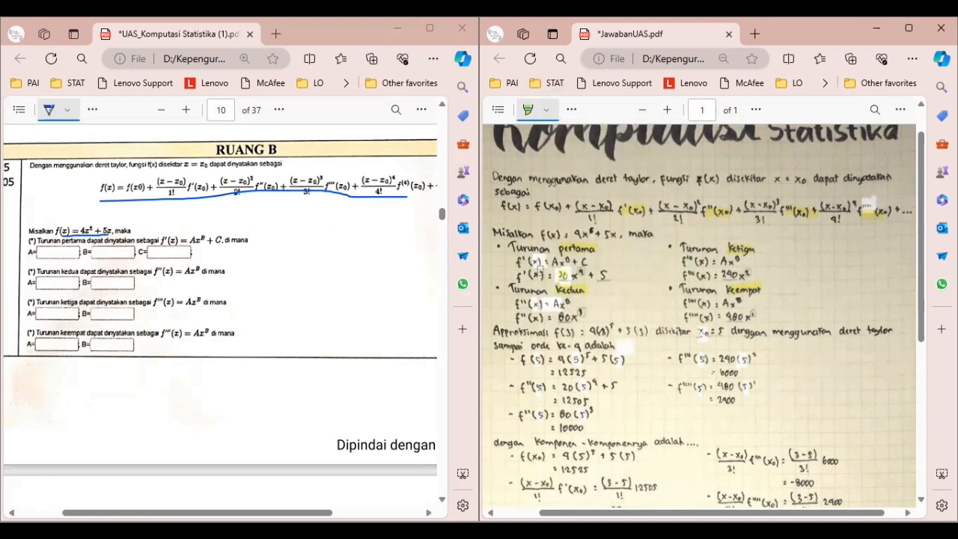
left_click_drag(555, 275, 570, 276)
left_click(56, 251)
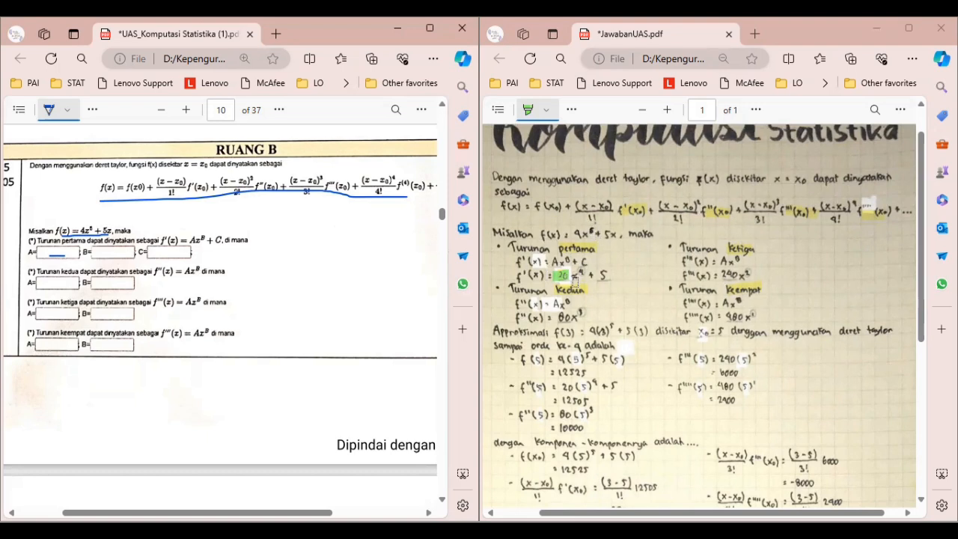
left_click(578, 271)
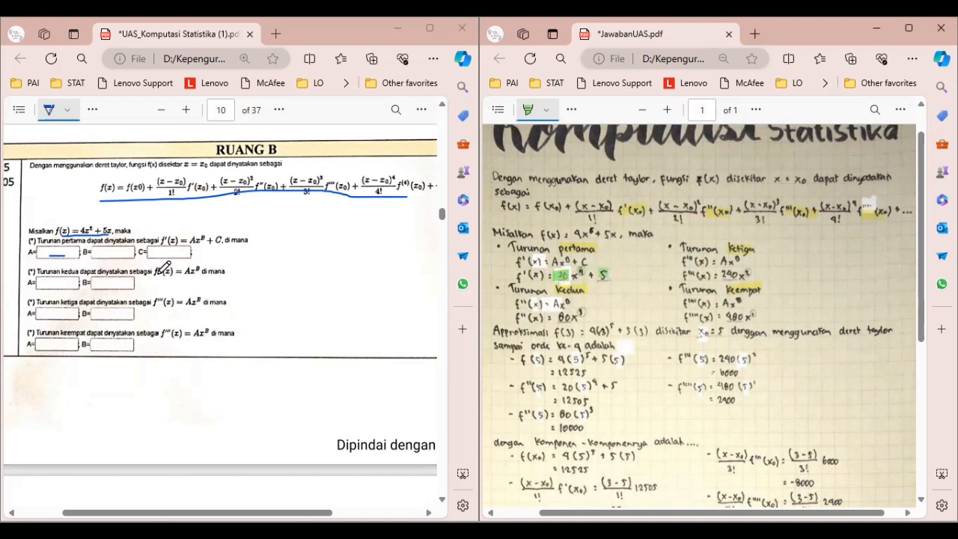
left_click(113, 253)
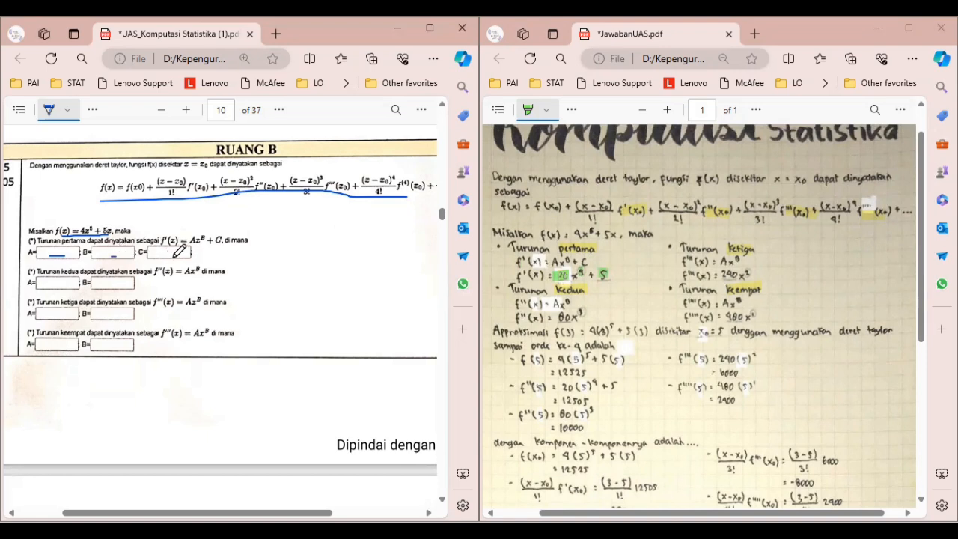
left_click(175, 254)
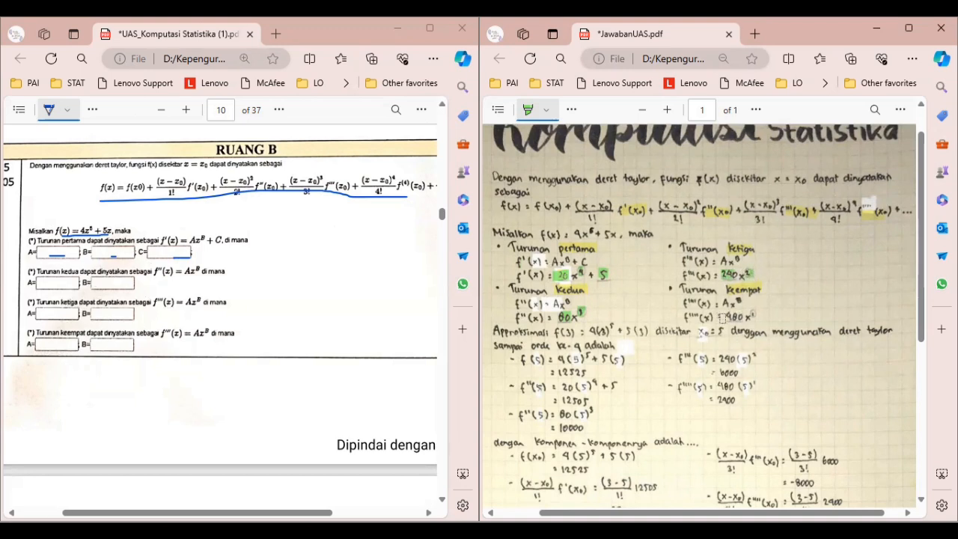
left_click_drag(724, 316, 759, 316)
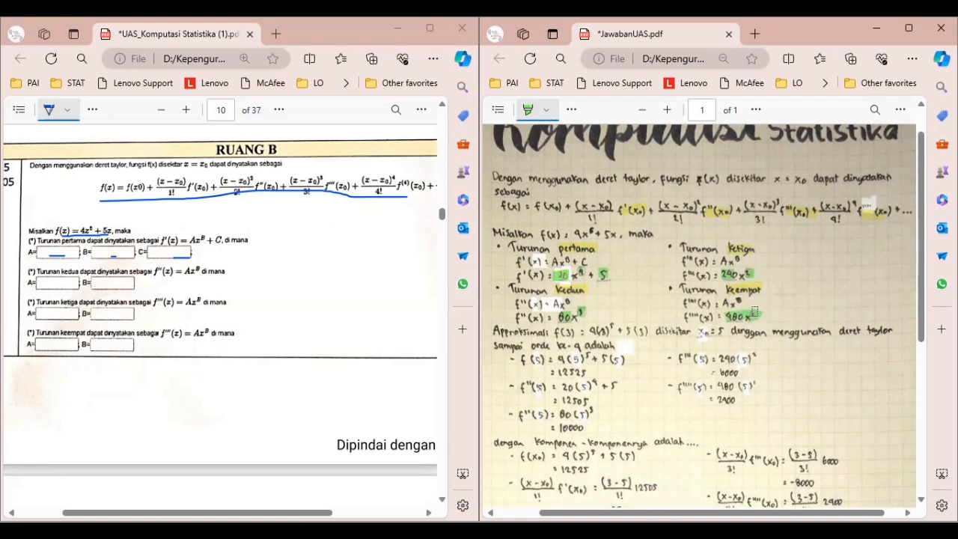
Underline the fourth-order Taylor expansion formula in the f(3) approximation question on page 11 of the exam PDF
scroll(305, 302, "down", 5)
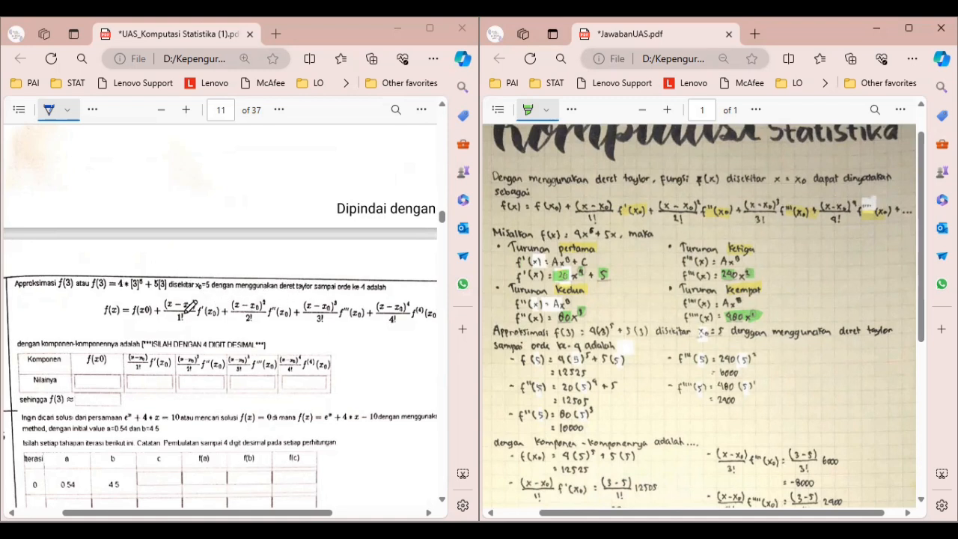
mouse_move(118, 324)
left_mouse_down()
mouse_move(317, 337)
mouse_move(423, 324)
left_mouse_up()
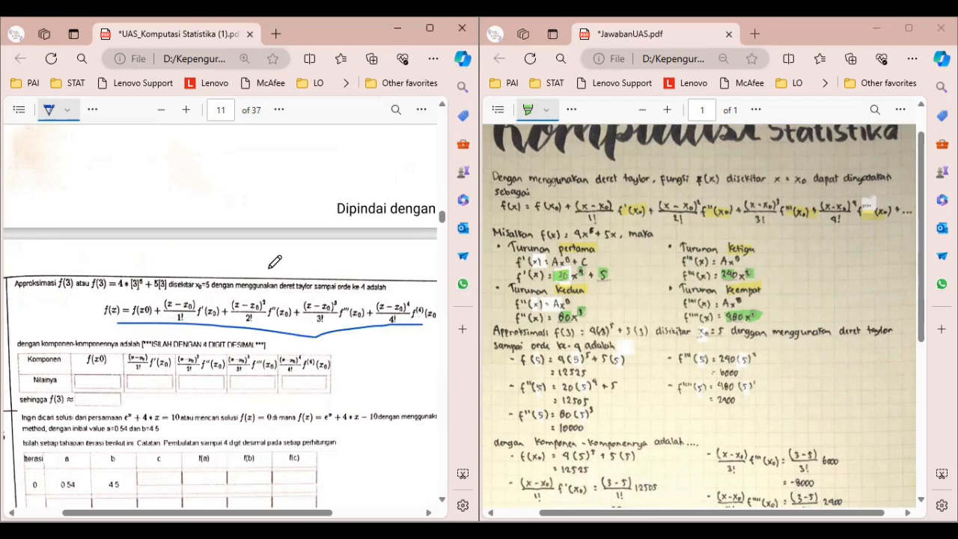
scroll(275, 261, "up", 5)
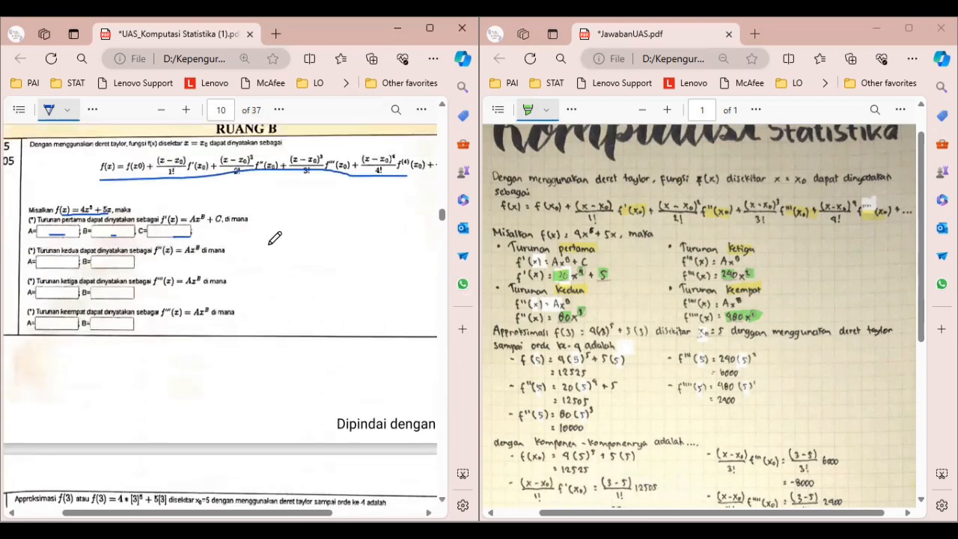
scroll(274, 235, "down", 5)
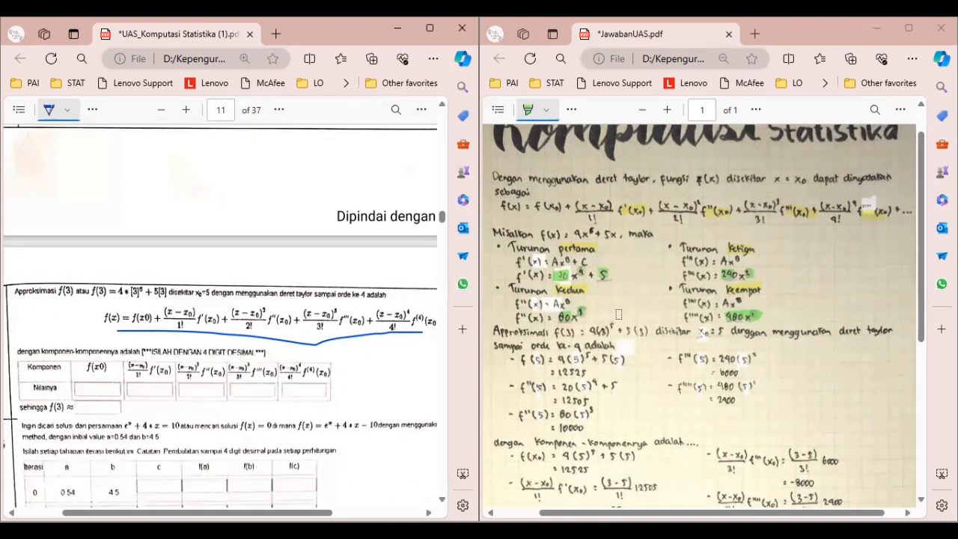
Highlight x0 = 5 and the function and derivative values at 5 in green: 12525, 12505, 10000, 6000 and 2400
scroll(619, 315, "down", 1)
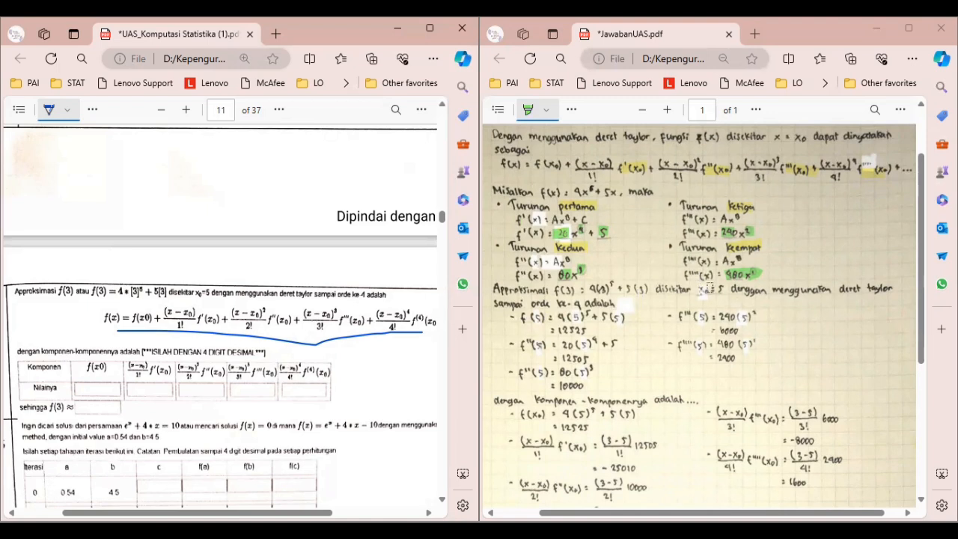
left_click_drag(698, 290, 728, 289)
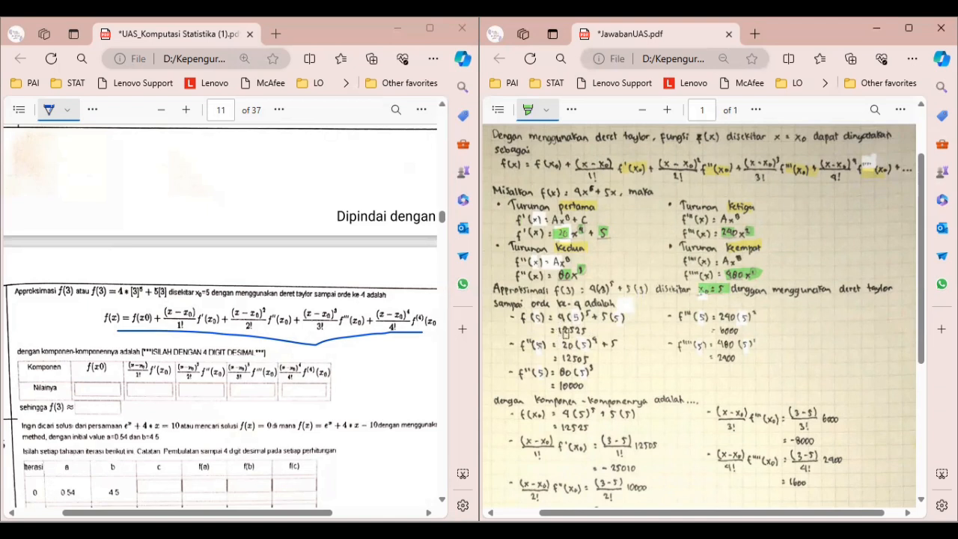
left_click_drag(565, 333, 586, 334)
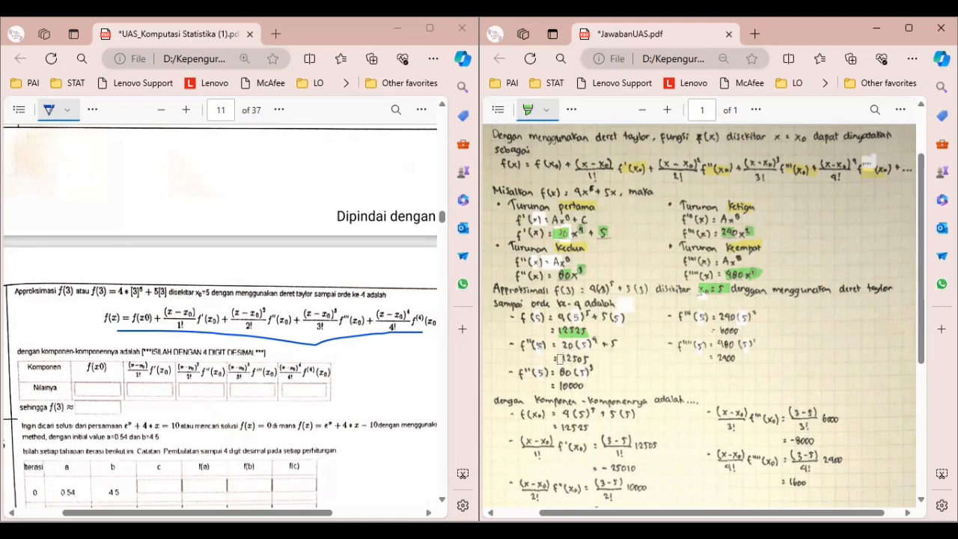
left_click_drag(563, 358, 588, 359)
left_click_drag(559, 385, 585, 386)
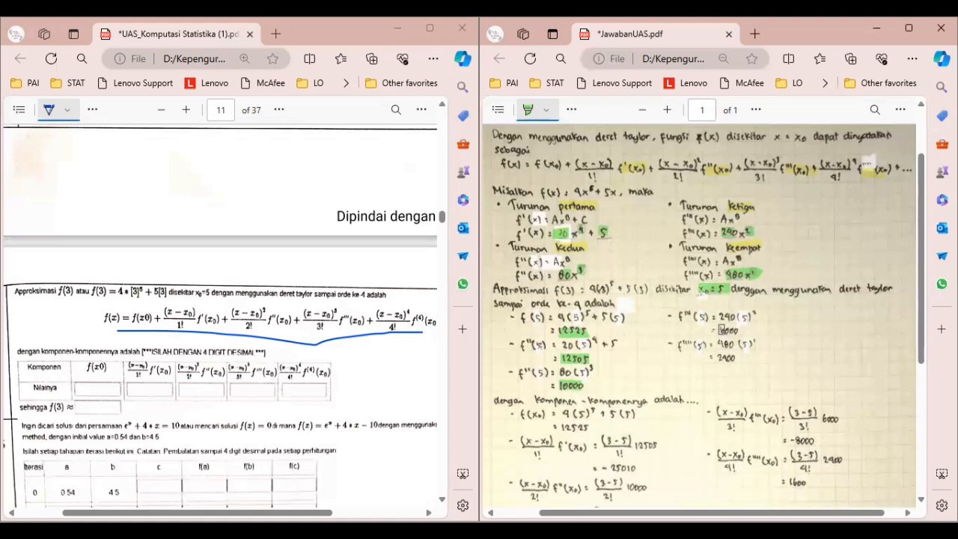
left_click_drag(715, 358, 739, 360)
Highlight the f(x0) component value 12525 on the answer sheet and underline its box in the exam's component table
scroll(736, 361, "down", 2)
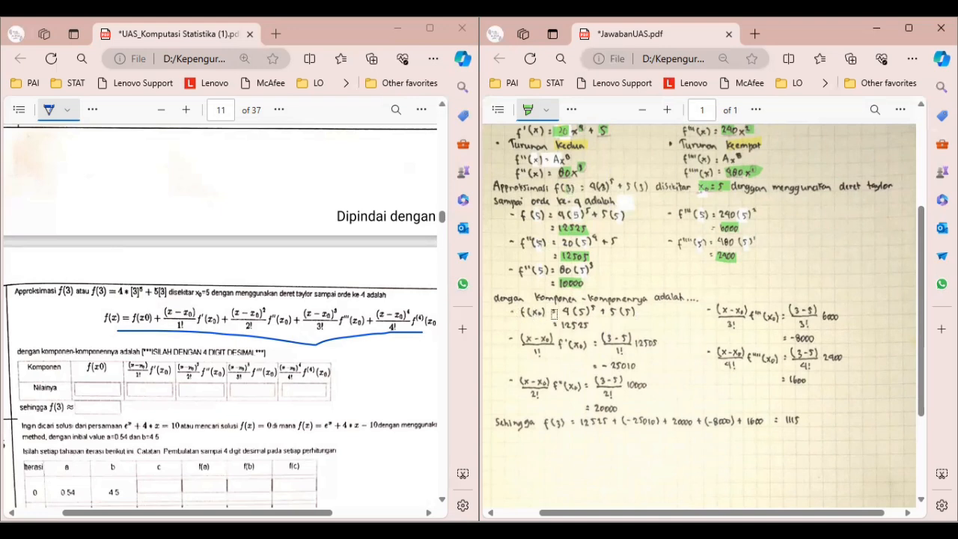
left_click_drag(560, 325, 593, 325)
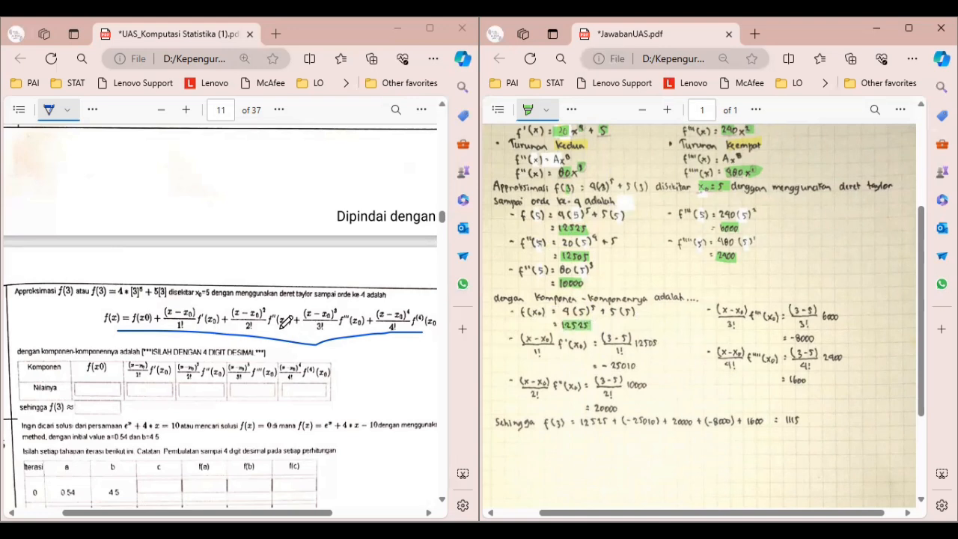
left_click(87, 386)
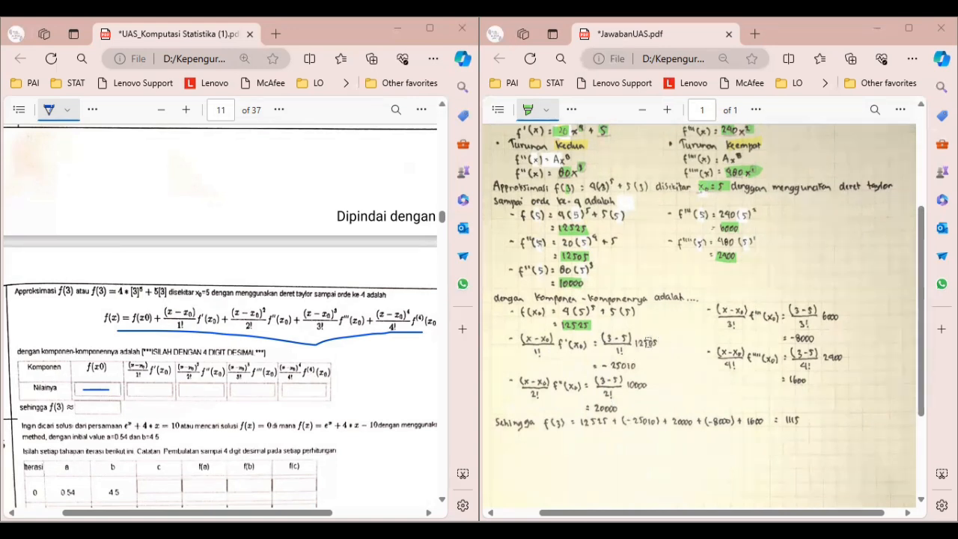
Highlight 12505, -25010 and 20000 in the first- and second-order components and underline their two boxes in the exam's component table
left_click_drag(633, 343, 649, 342)
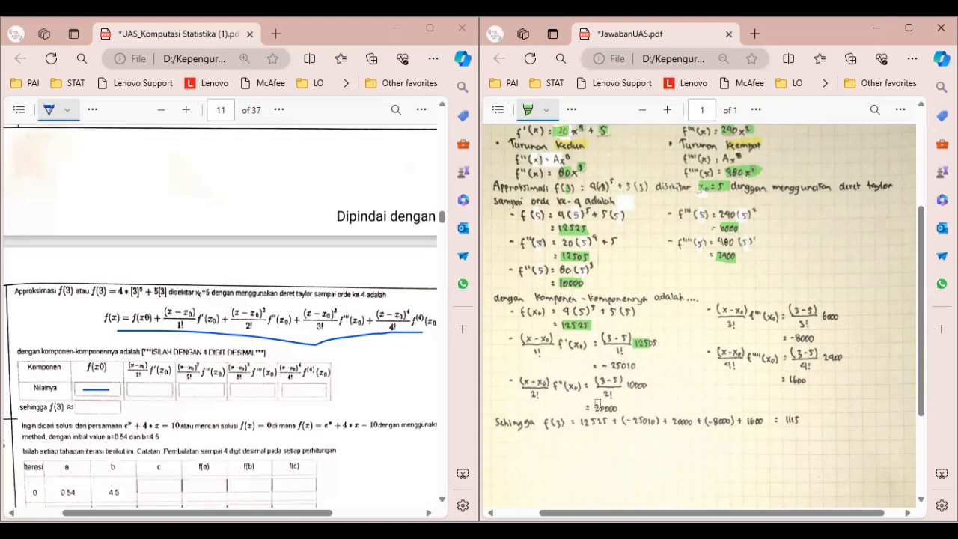
left_click_drag(592, 408, 619, 408)
left_click_drag(137, 392, 232, 398)
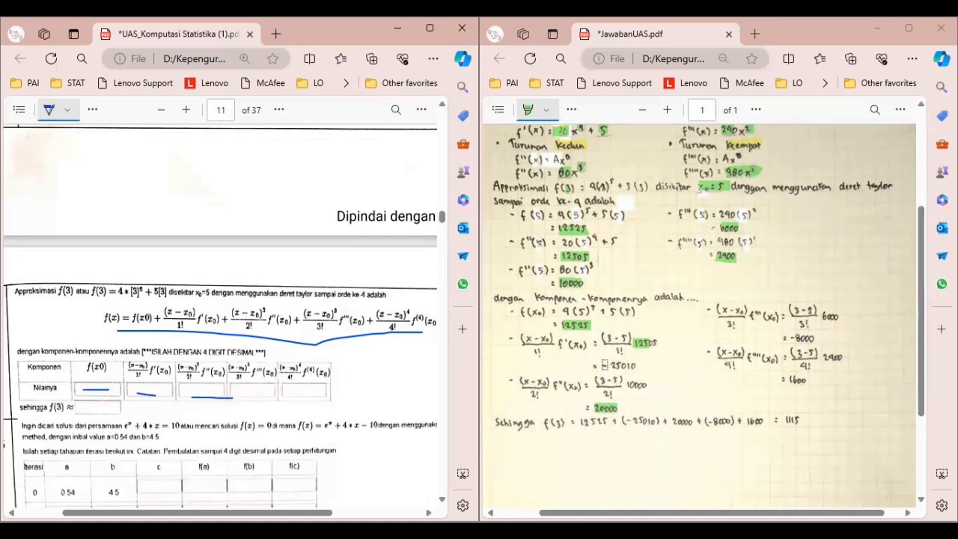
left_click_drag(596, 368, 641, 366)
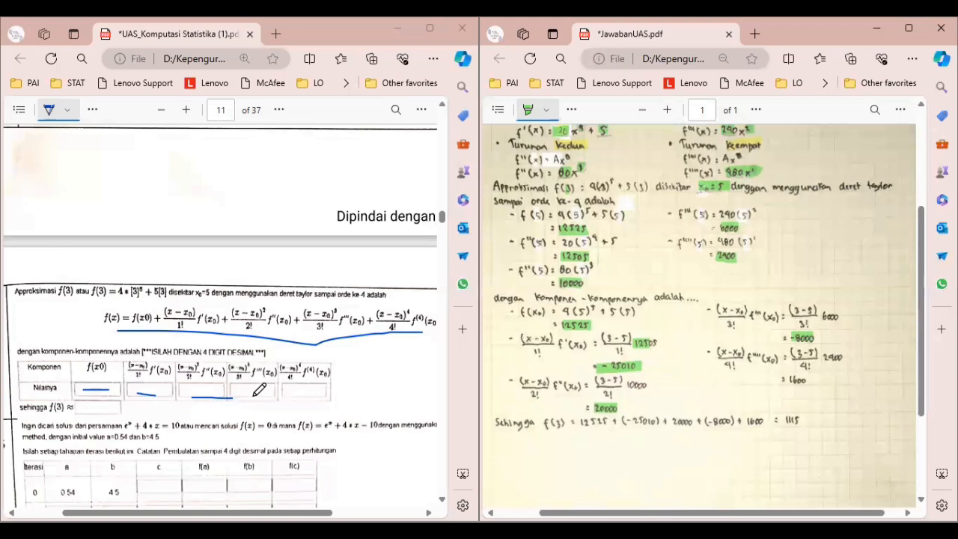
Underline the third- and fourth-order component boxes in the exam table and highlight the fourth-order value 1600 on the answer sheet
left_click_drag(253, 396, 278, 399)
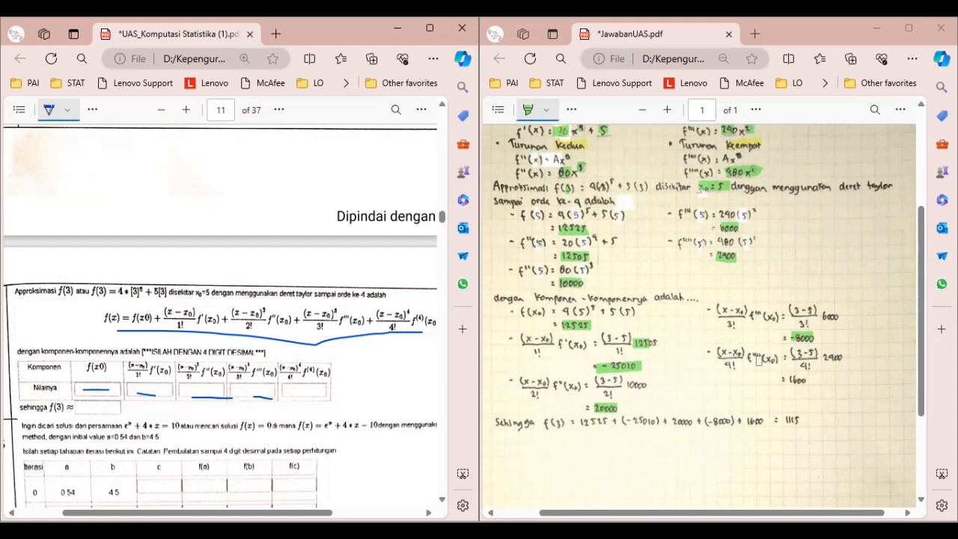
left_click_drag(785, 379, 812, 378)
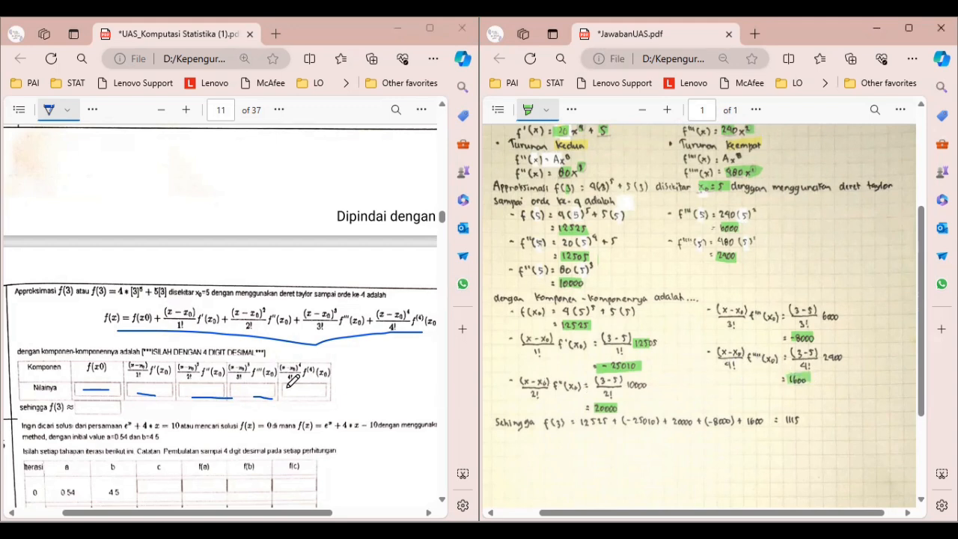
left_click_drag(296, 392, 329, 391)
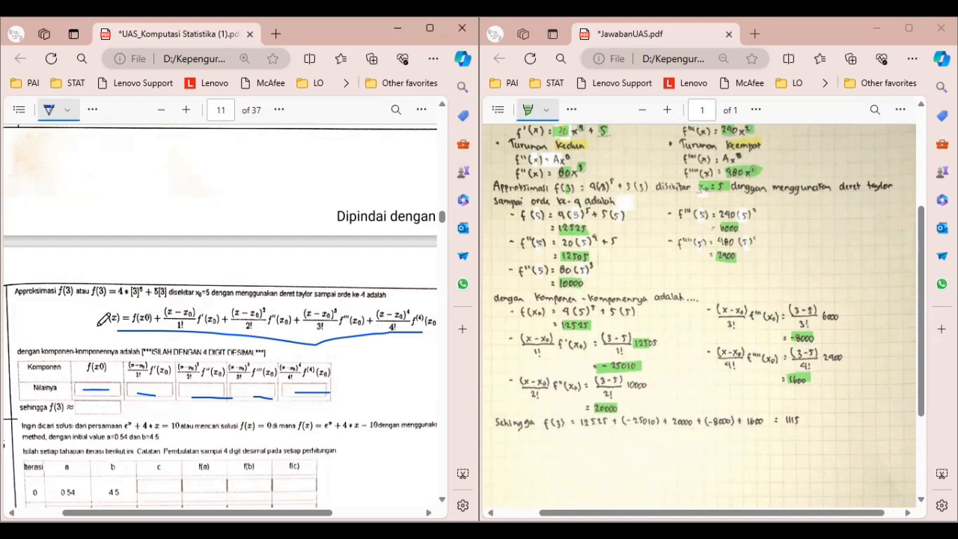
mouse_move(99, 315)
left_mouse_down()
mouse_move(98, 327)
mouse_move(196, 317)
left_mouse_up()
mouse_move(101, 307)
left_mouse_down()
mouse_move(265, 299)
mouse_move(369, 315)
left_mouse_up()
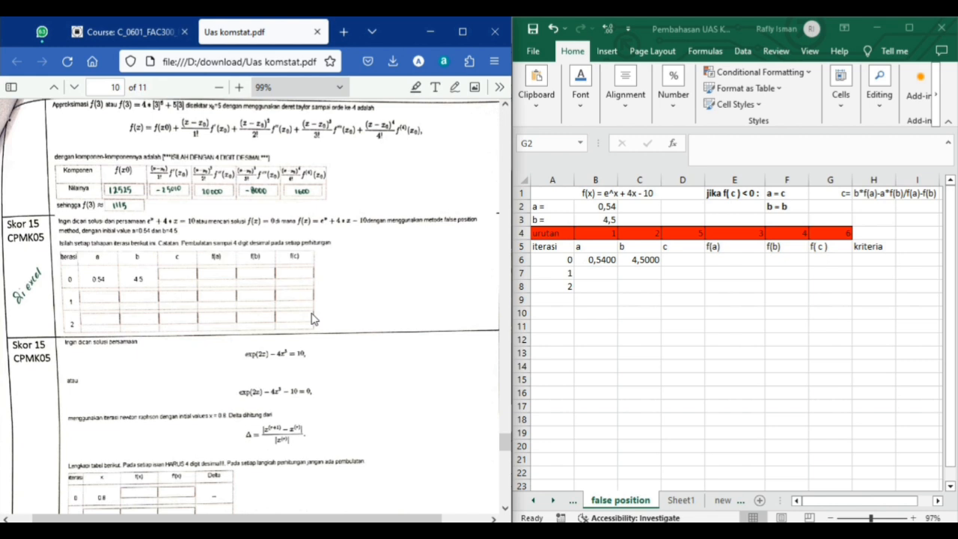
Examine the false position question in the exam PDF and the f(c) < 0 update rules for a and b in the Excel sheet
scroll(338, 314, "up", 1)
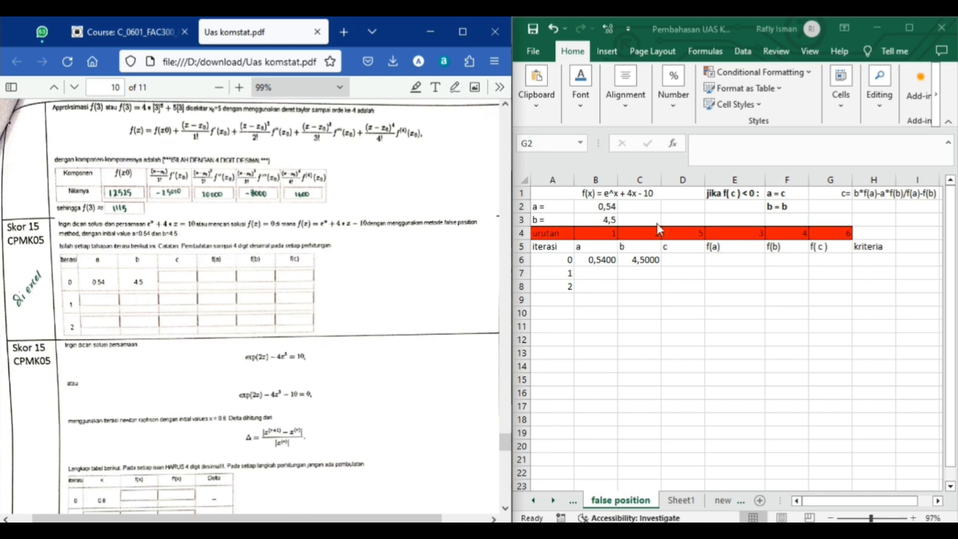
left_click(730, 195)
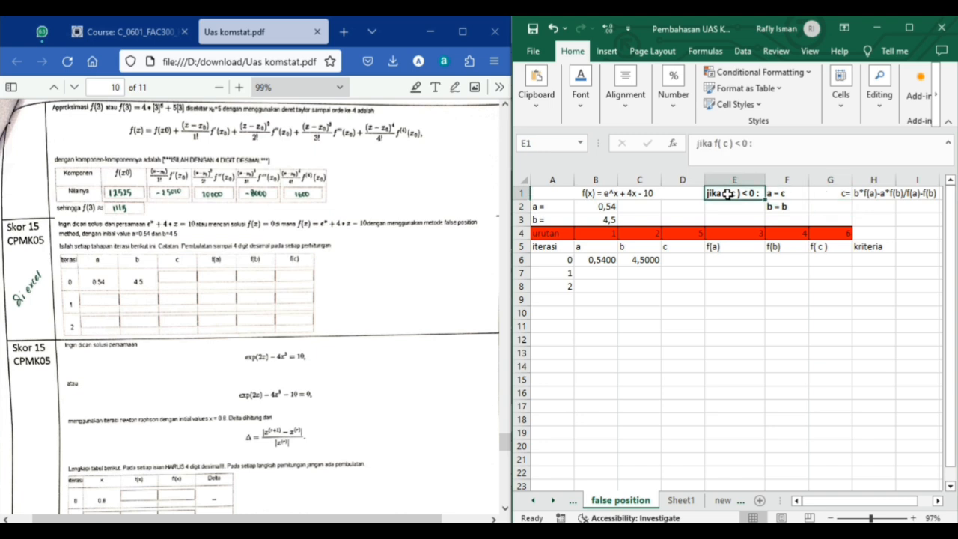
left_click(796, 194)
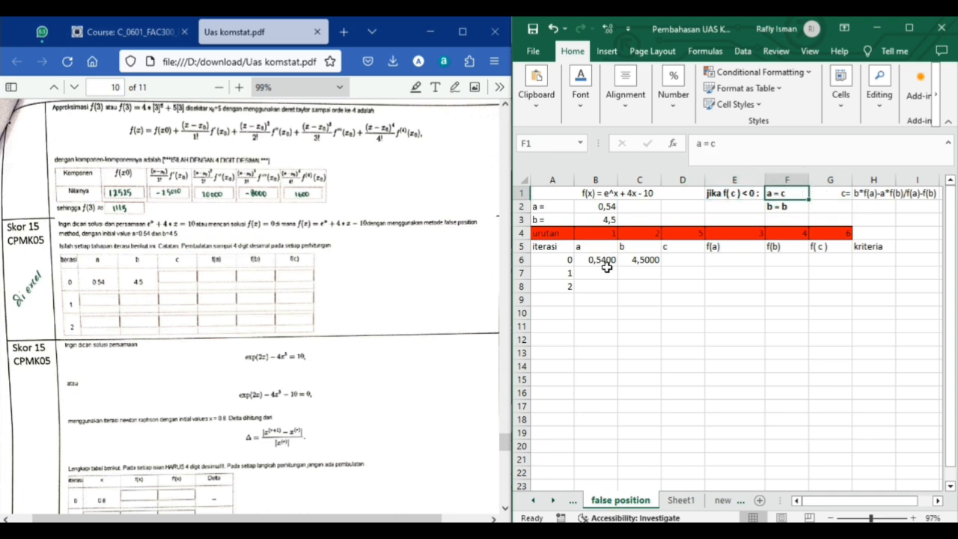
left_click(796, 205)
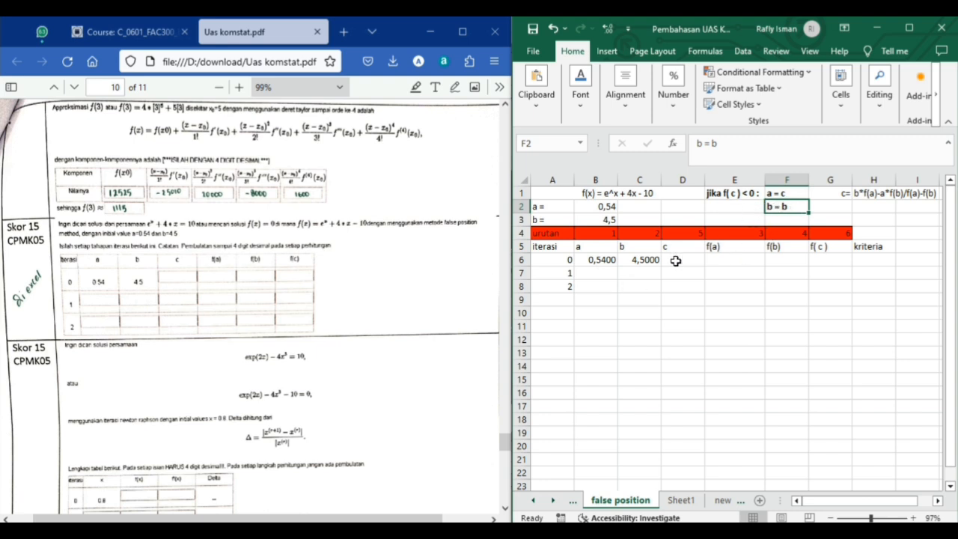
left_click(440, 271)
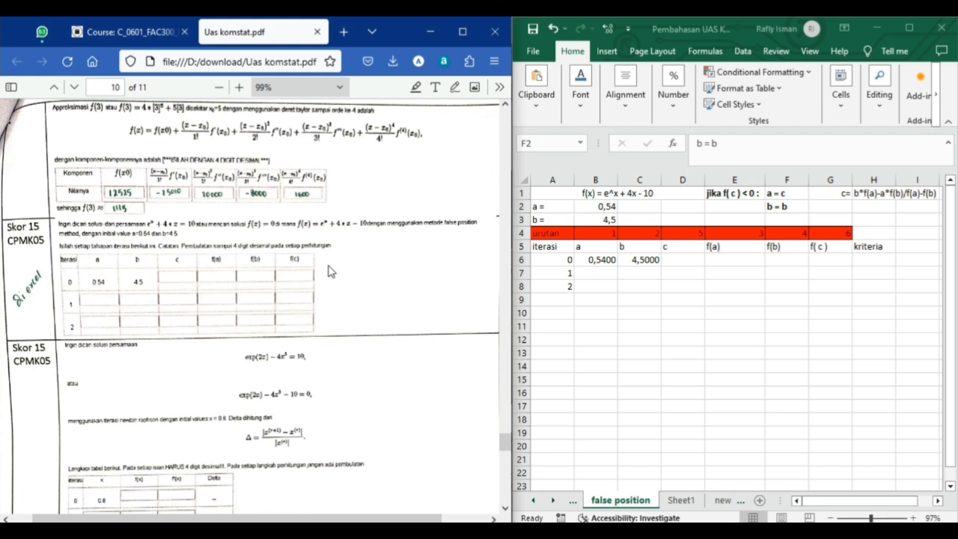
scroll(370, 269, "down", 1)
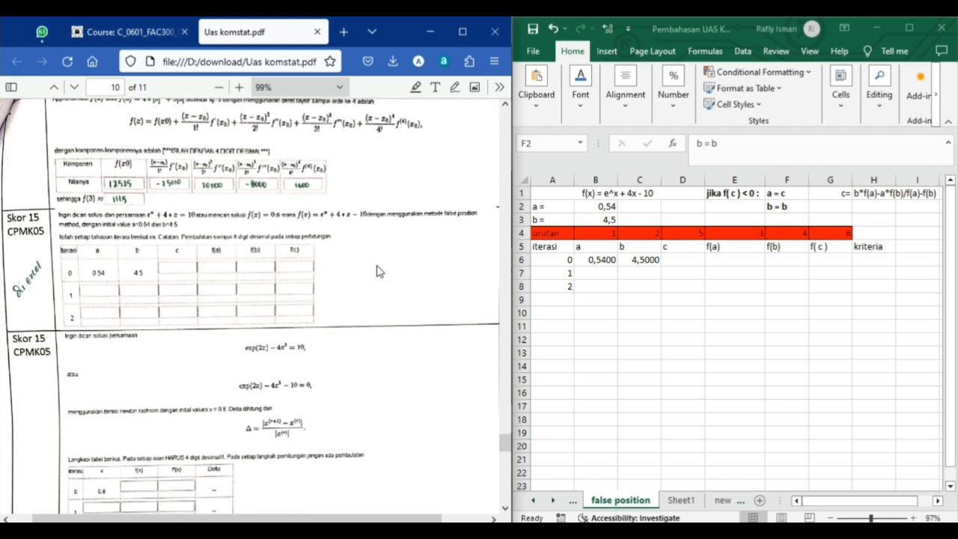
scroll(377, 270, "up", 1)
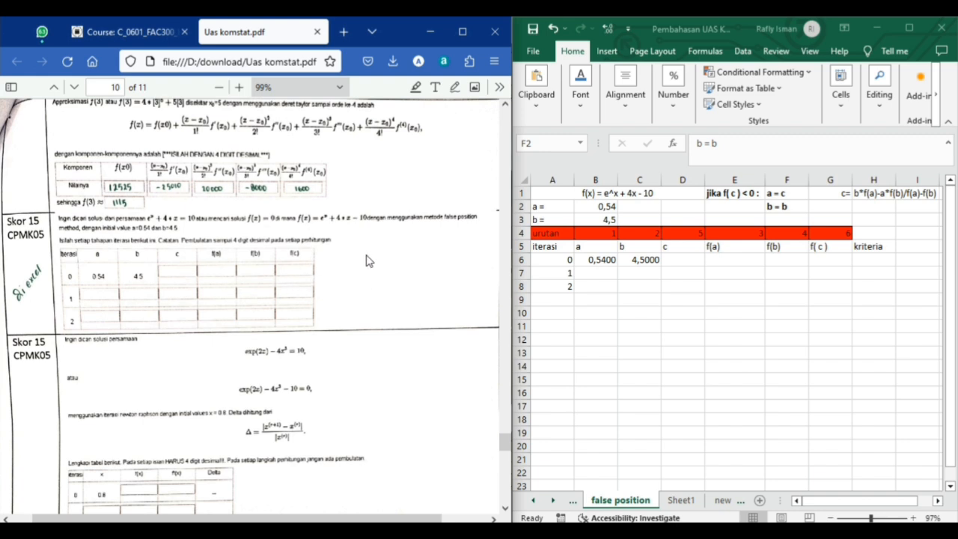
scroll(357, 302, "up", 1)
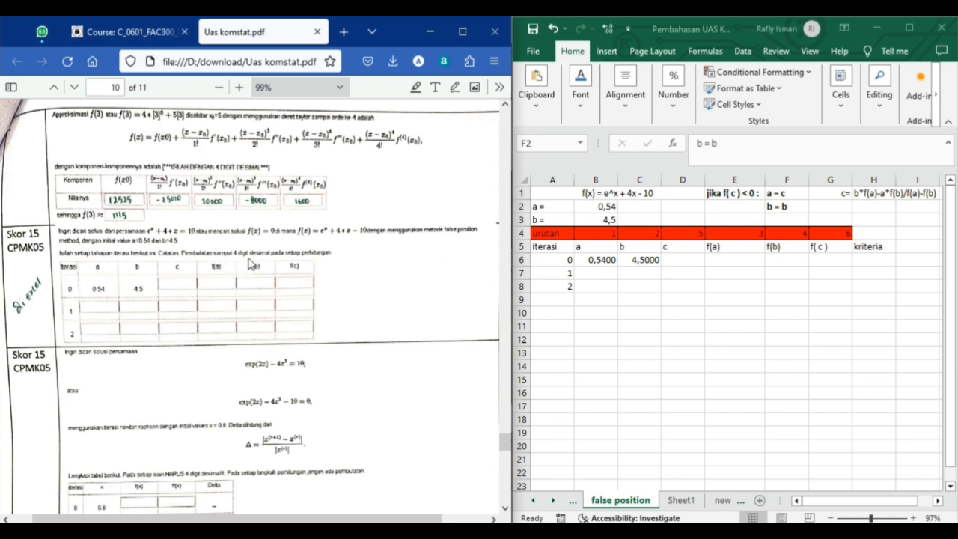
Examine the false position table's c, f(a), f(b), f(c) and kriteria columns, the formula given for c, and the function f(x)
left_click(729, 256)
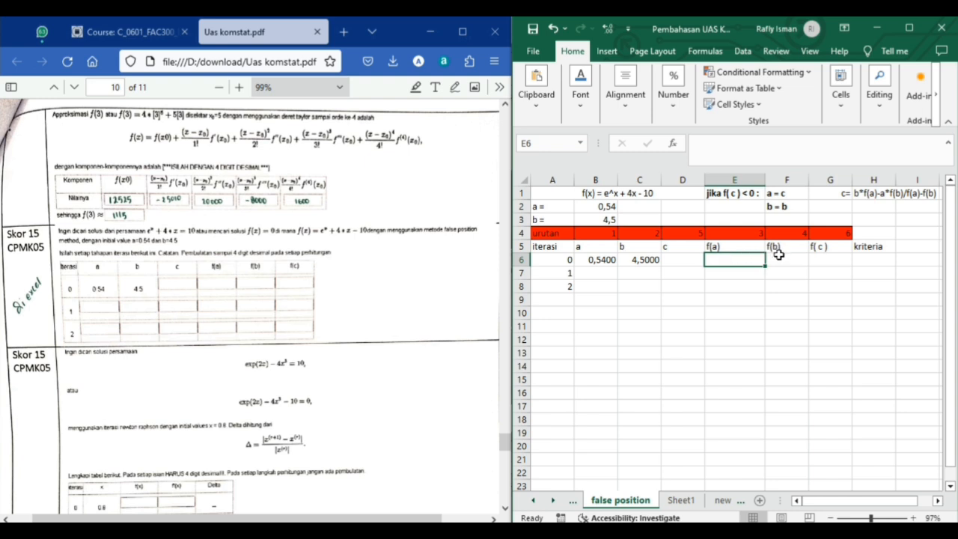
left_click(730, 247)
left_click(783, 248)
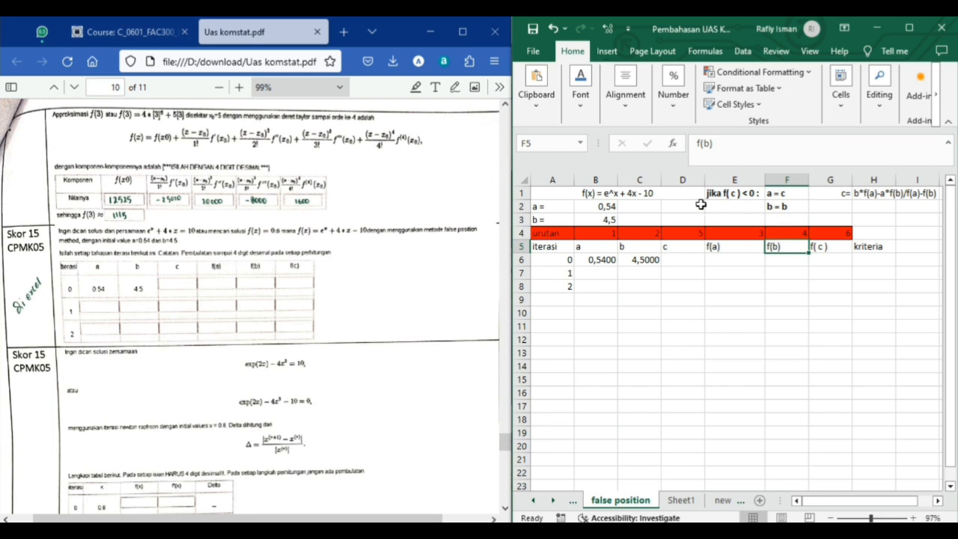
left_click(671, 252)
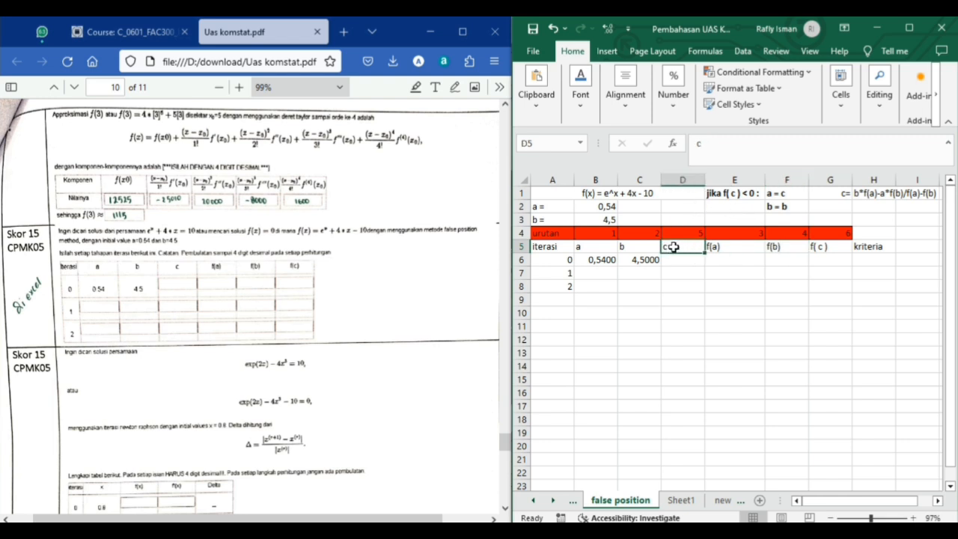
left_click(873, 194)
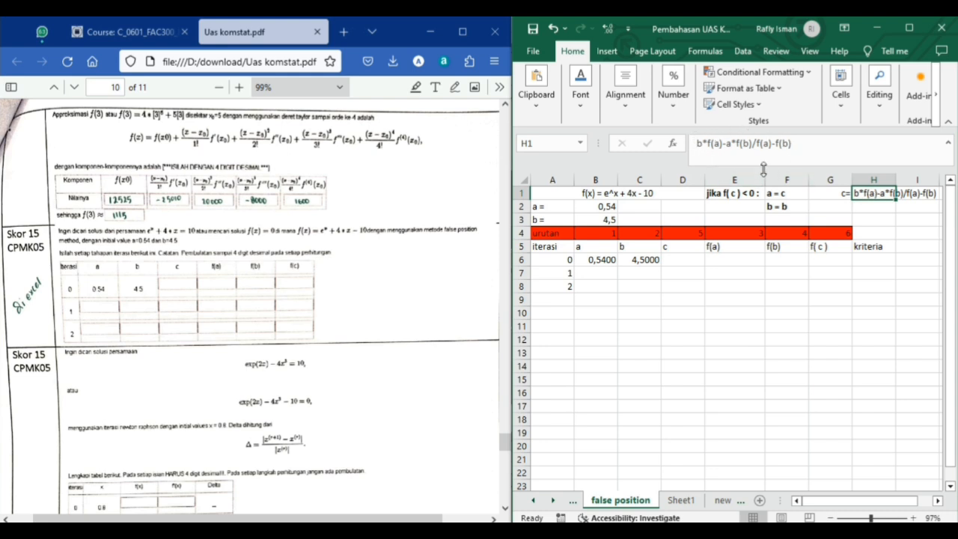
left_click(679, 255)
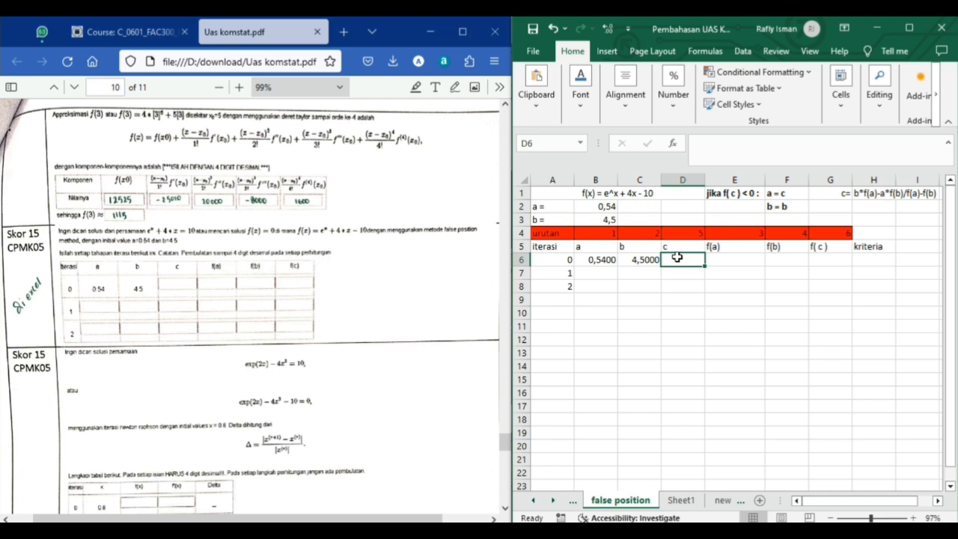
left_click(828, 261)
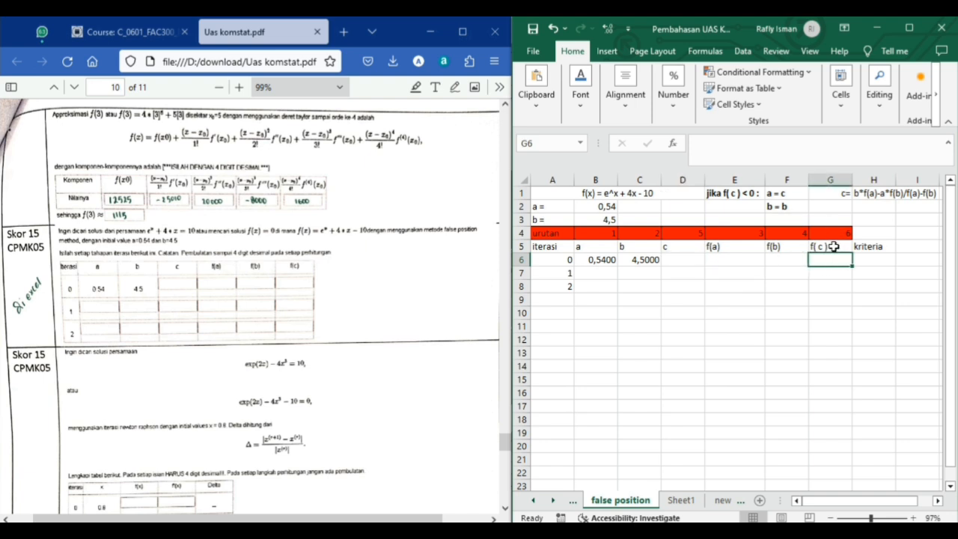
left_click(862, 259)
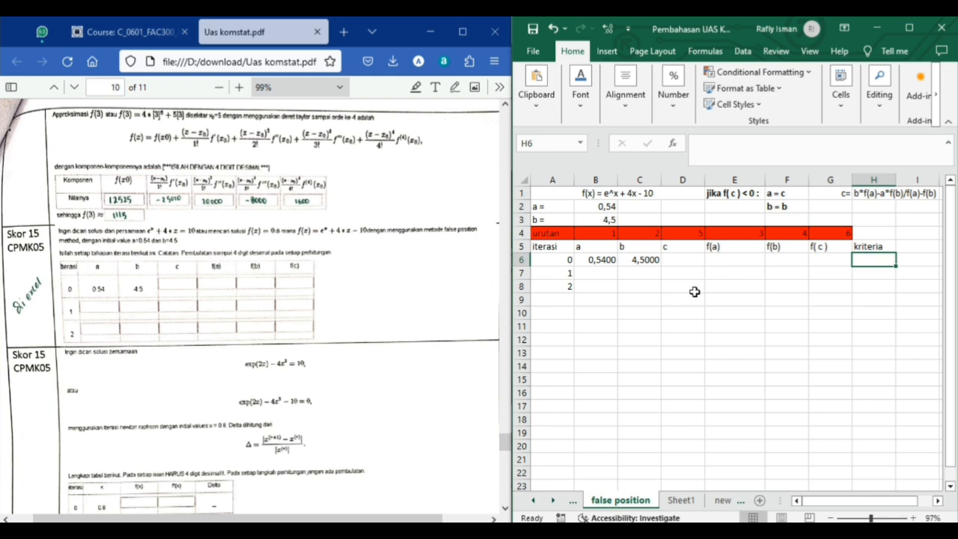
left_click(674, 262)
left_click(729, 262)
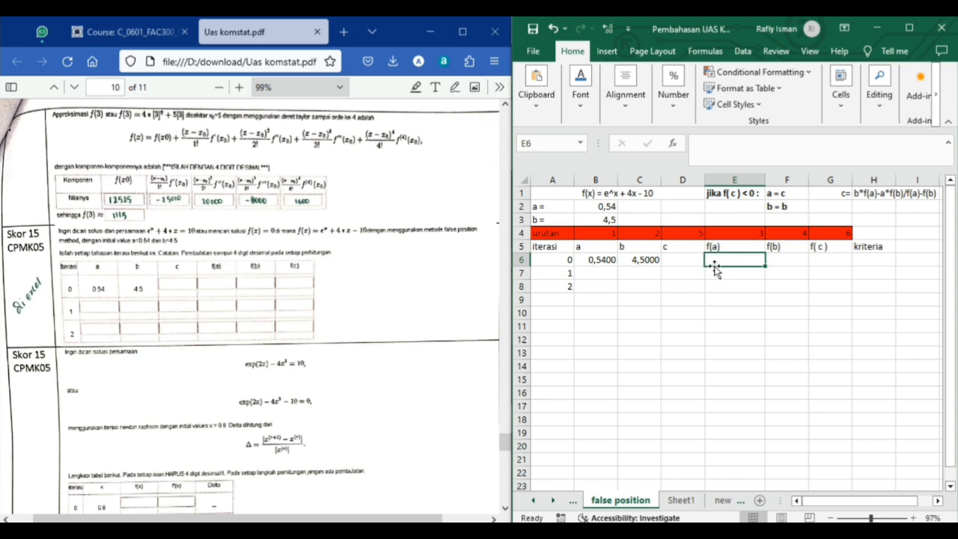
left_click(622, 195)
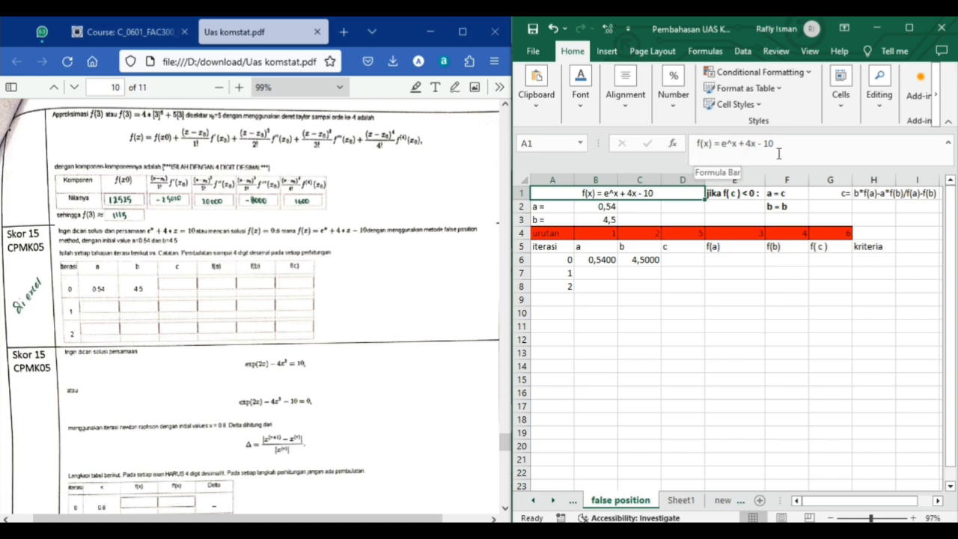
Calculate f(a) for iteration 0 in E6 with the formula =EXP(B6)+(4*B6)-10
left_click(589, 260)
left_click(723, 264)
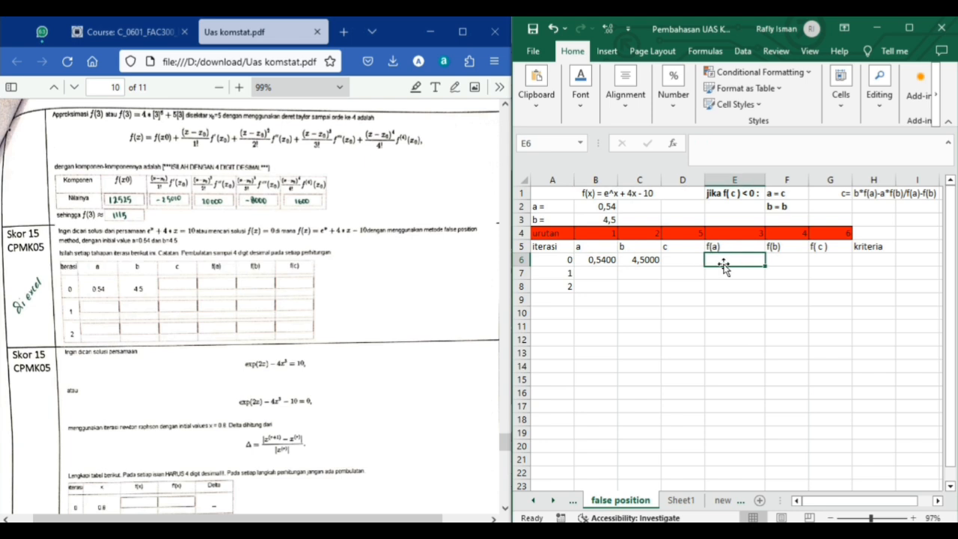
type("=E")
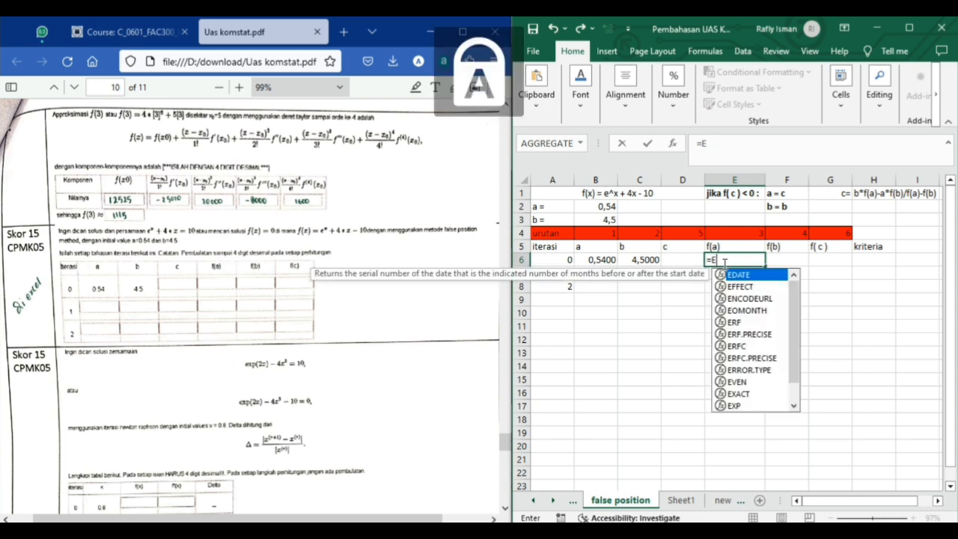
type("XP")
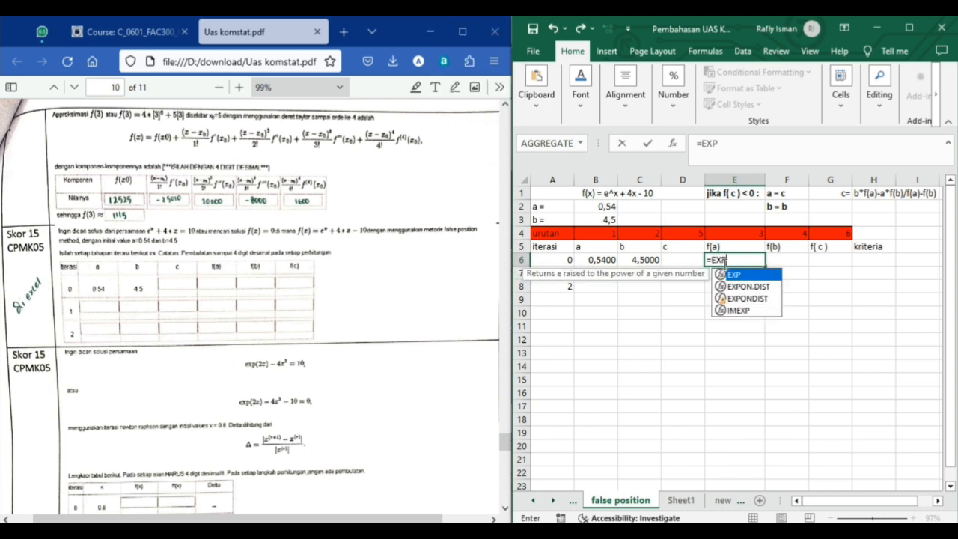
type("(")
left_click(599, 259)
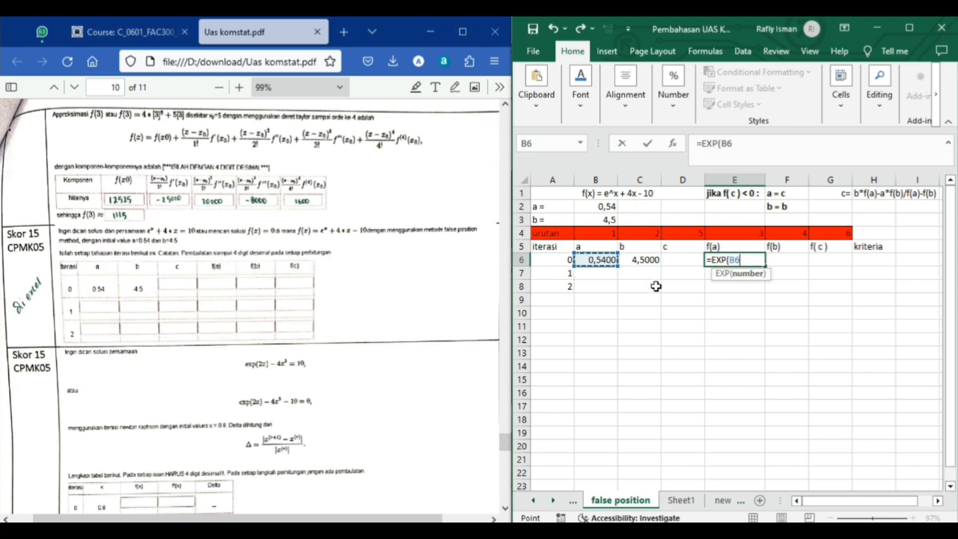
type(")+(4*")
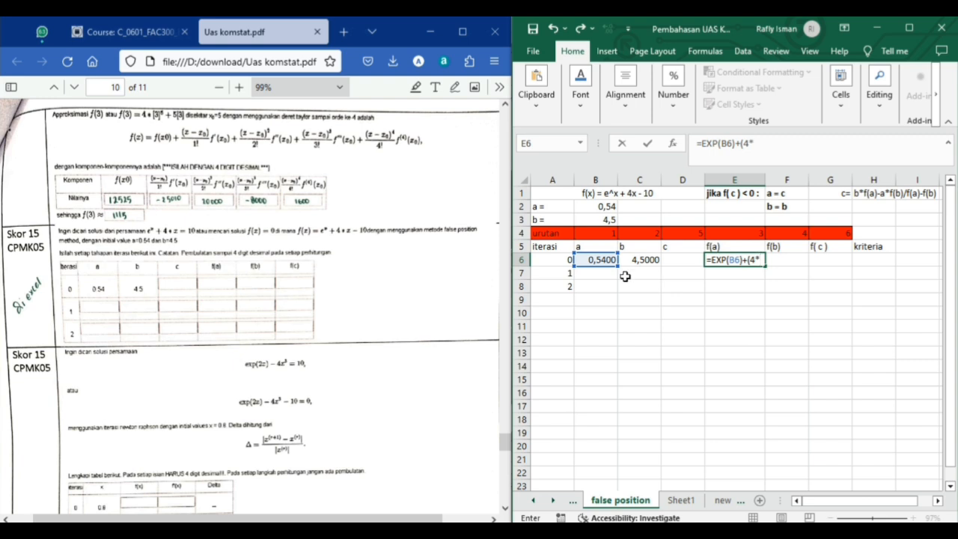
left_click(590, 260)
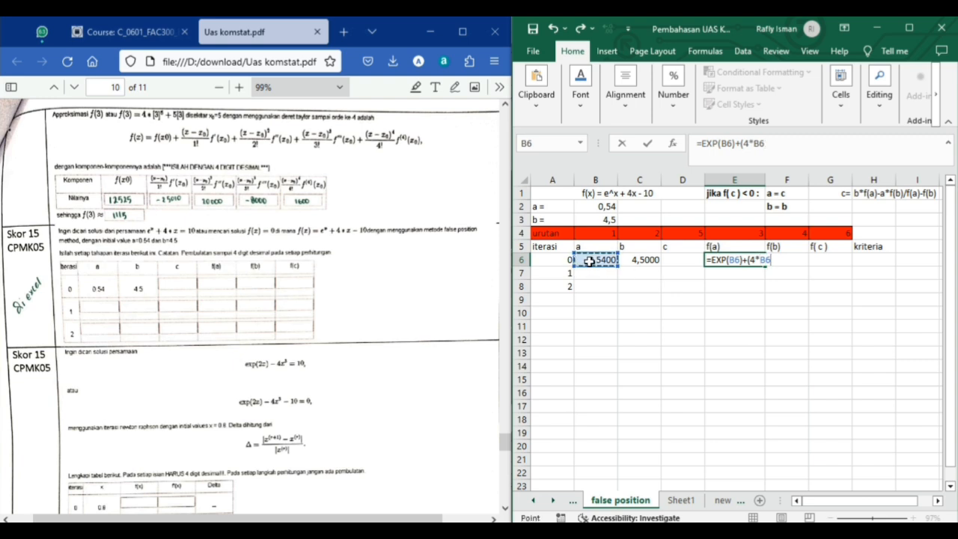
type(")")
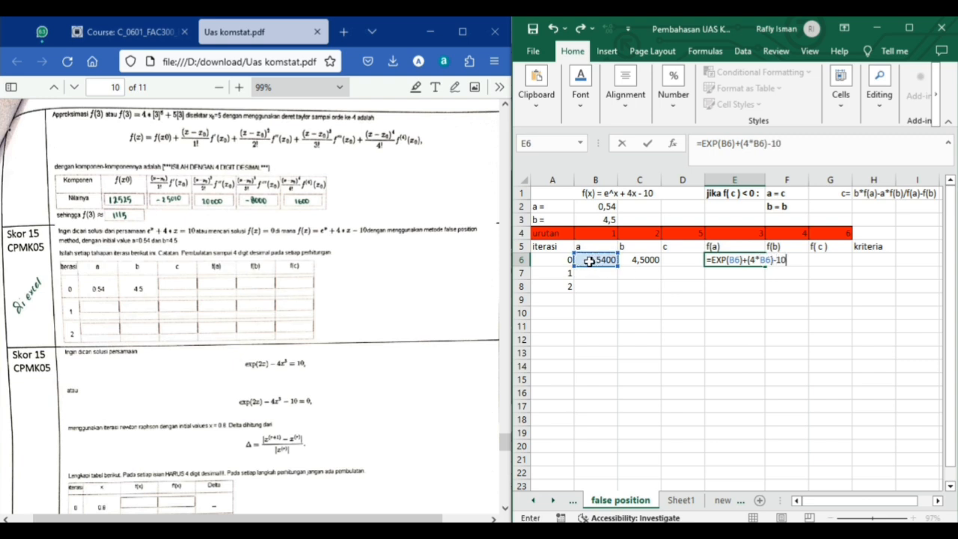
type("-10")
key("Return")
left_click(730, 261)
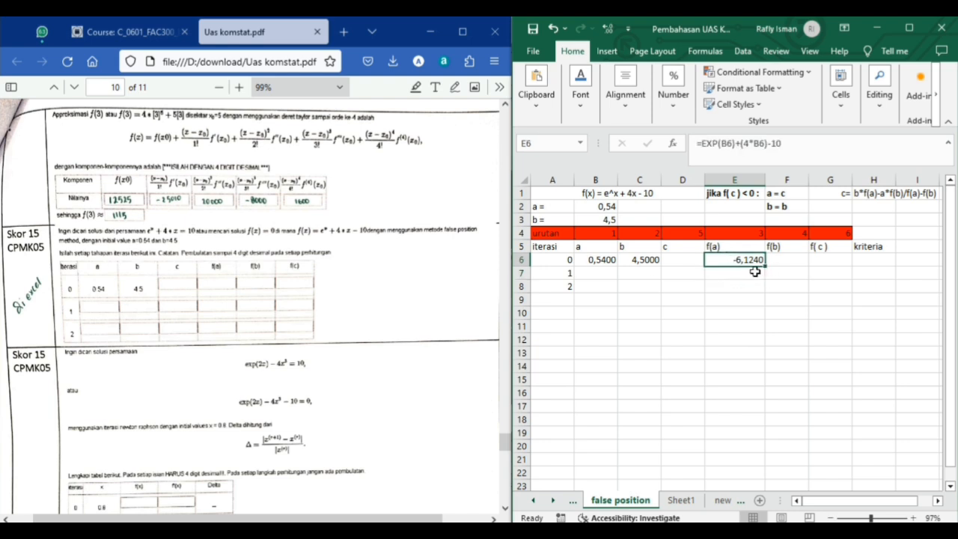
Calculate f(b) for iteration 0 in F6 with the formula =EXP(C6)+(4*C6)-10
left_click(784, 261)
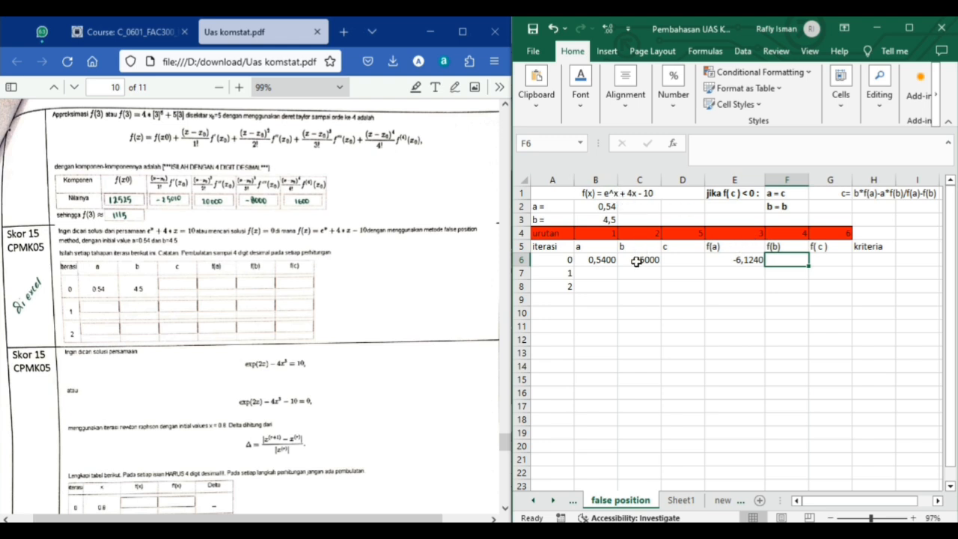
type("=EXP(")
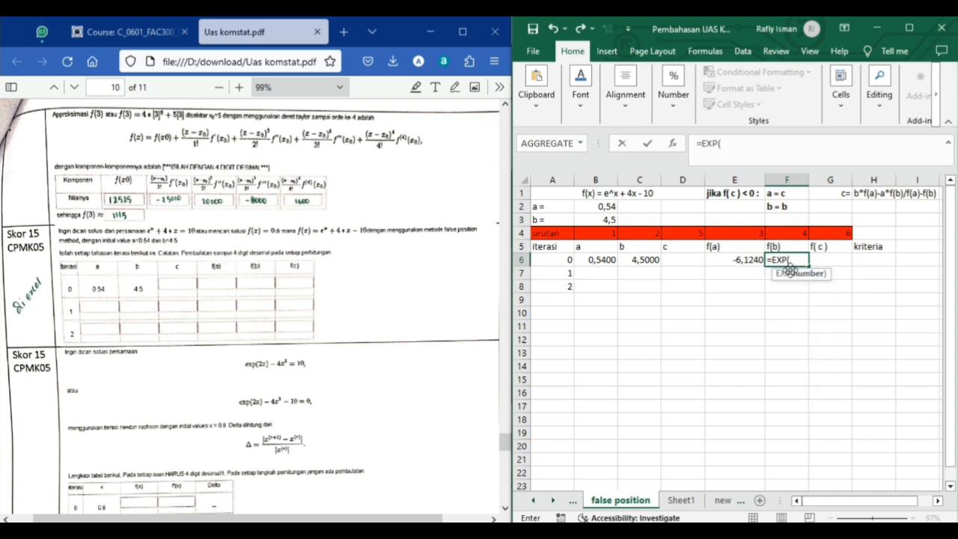
left_click(640, 258)
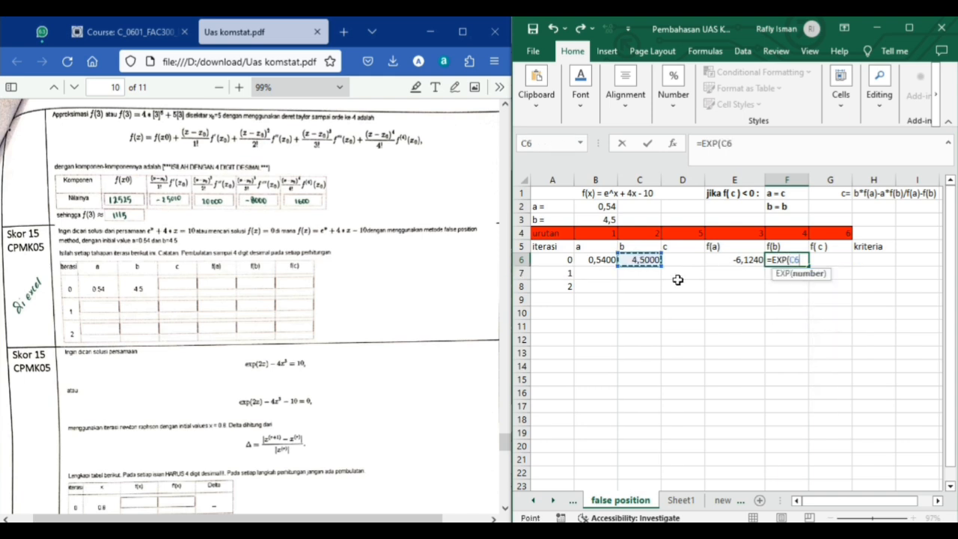
type(")+(4*")
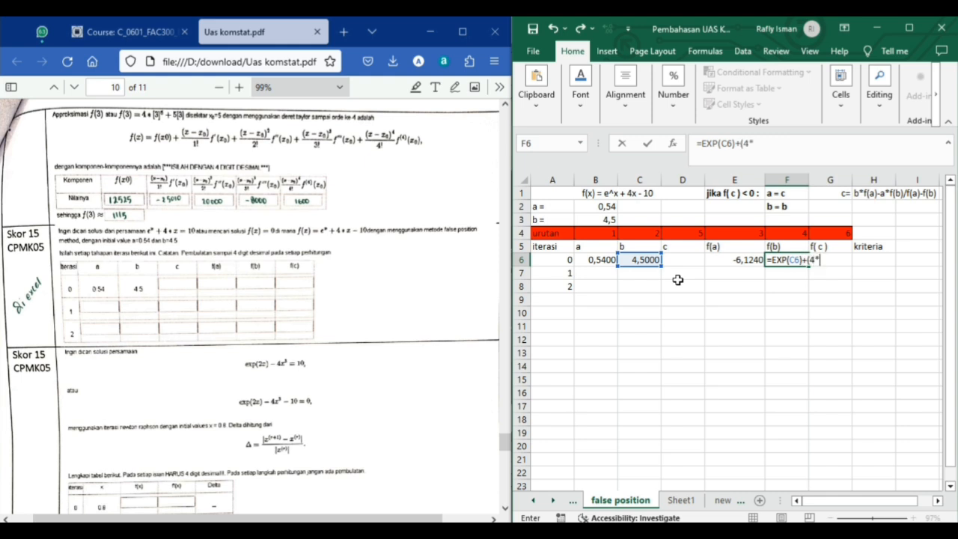
left_click(641, 262)
type(")")
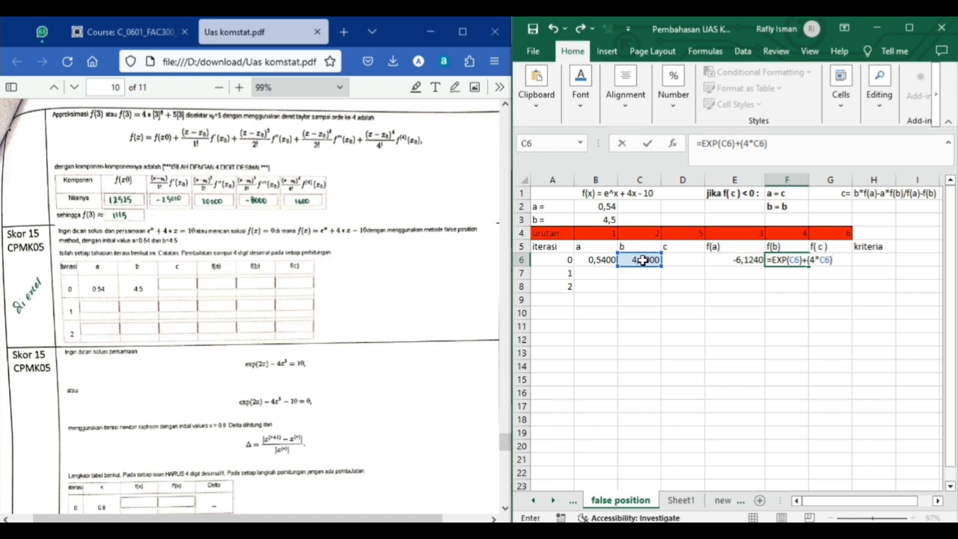
type("-10")
key("Return")
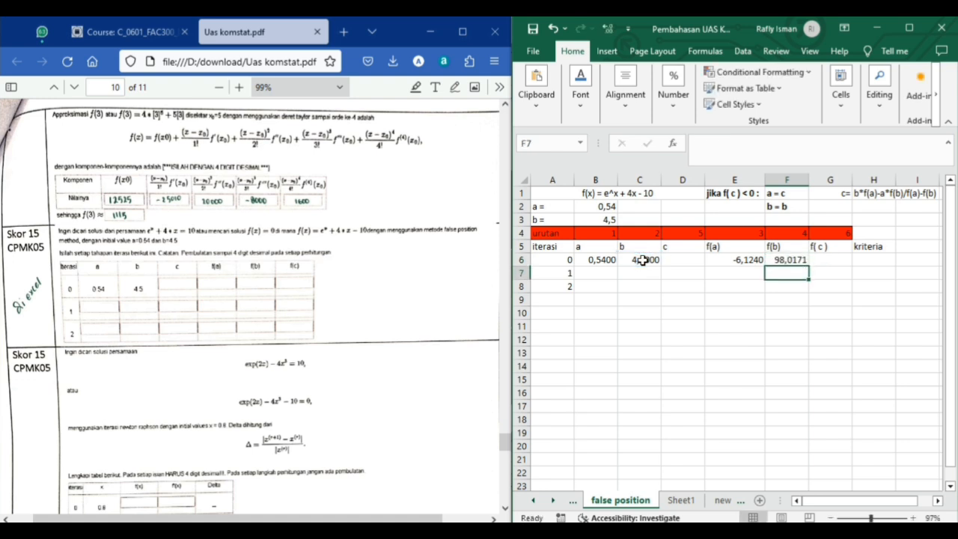
left_click(796, 264)
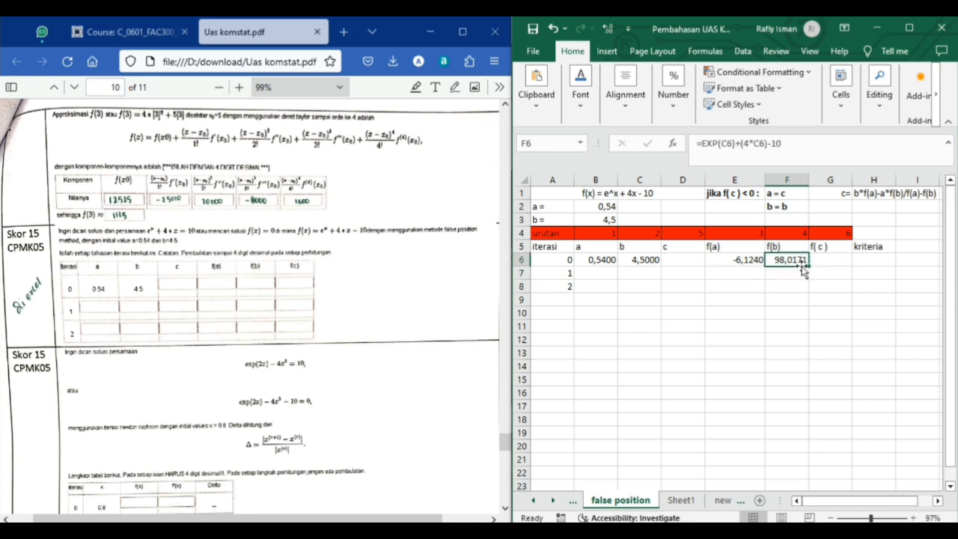
Calculate c for iteration 0 in D6 with the formula =((C6*E6)-(B6*F6))/(E6-F6)
left_click(688, 259)
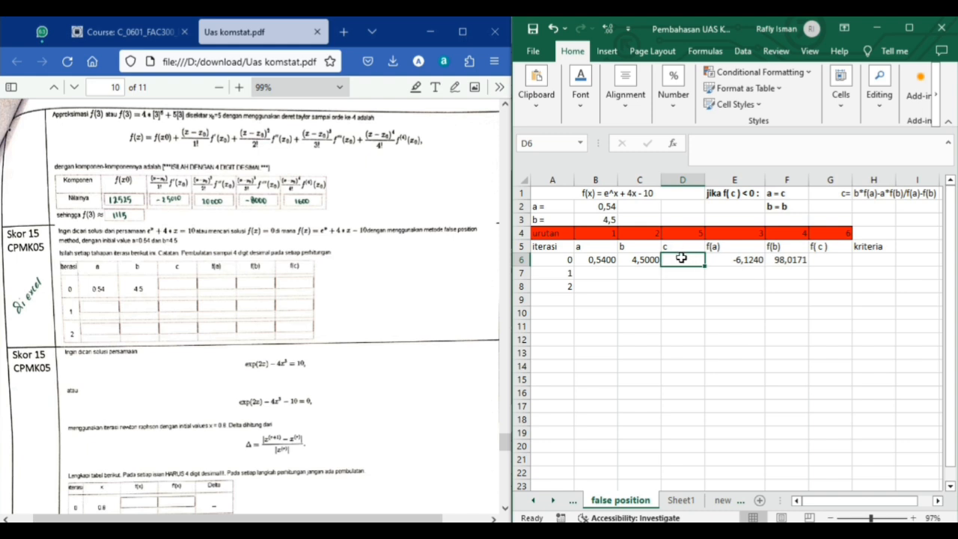
type("=")
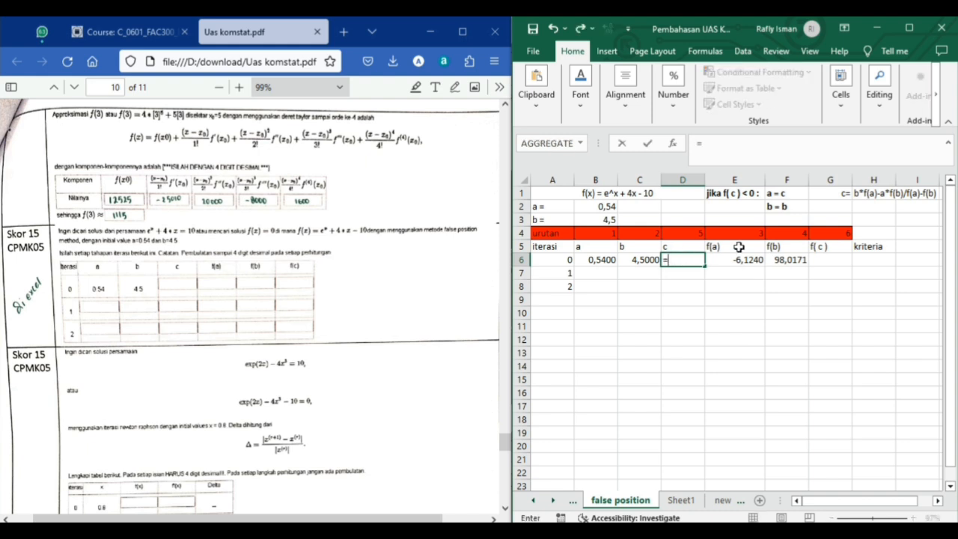
left_click(638, 260)
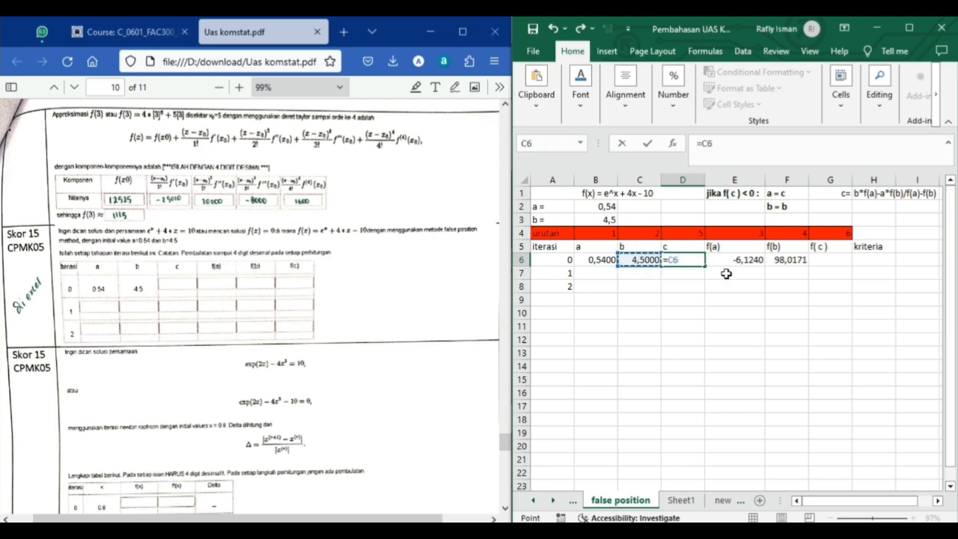
left_click(703, 144)
type("((C6")
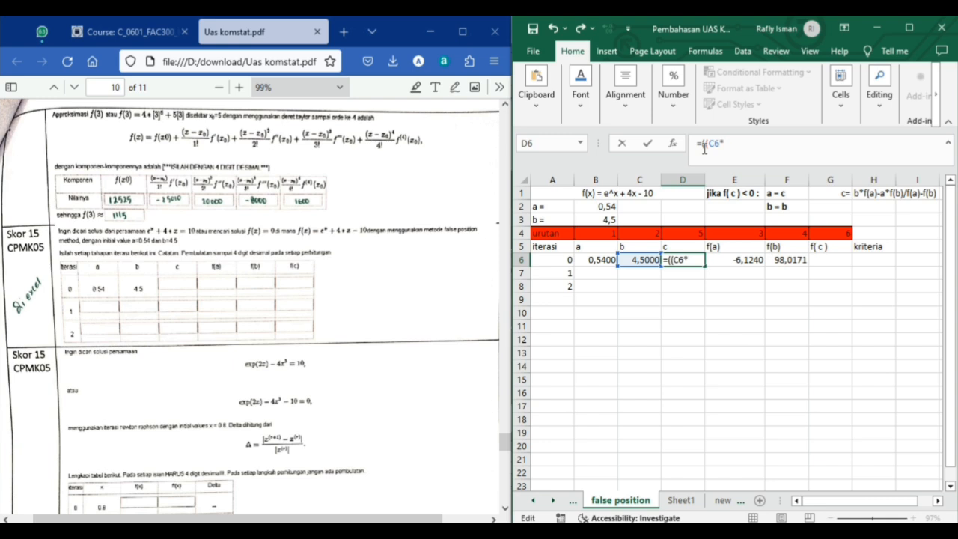
type("*")
left_click(741, 260)
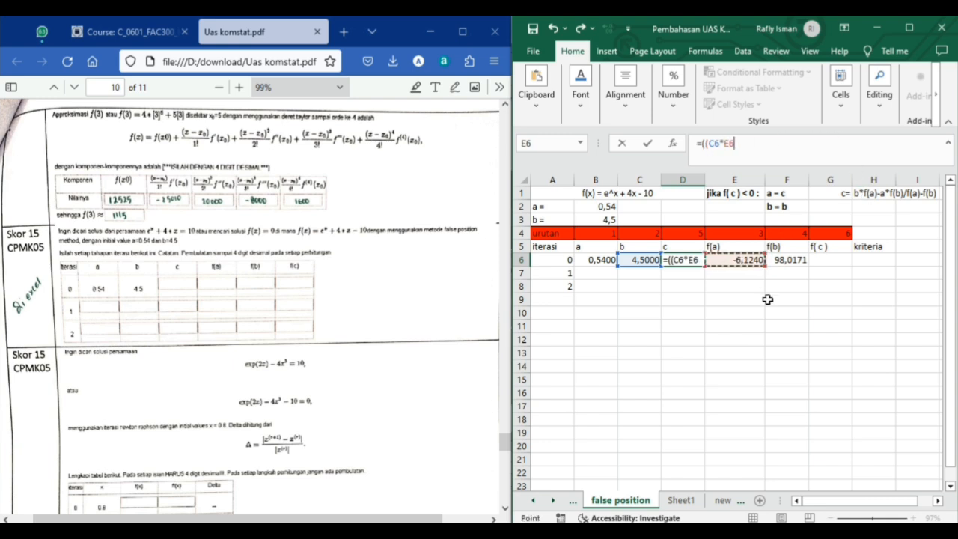
type(")-")
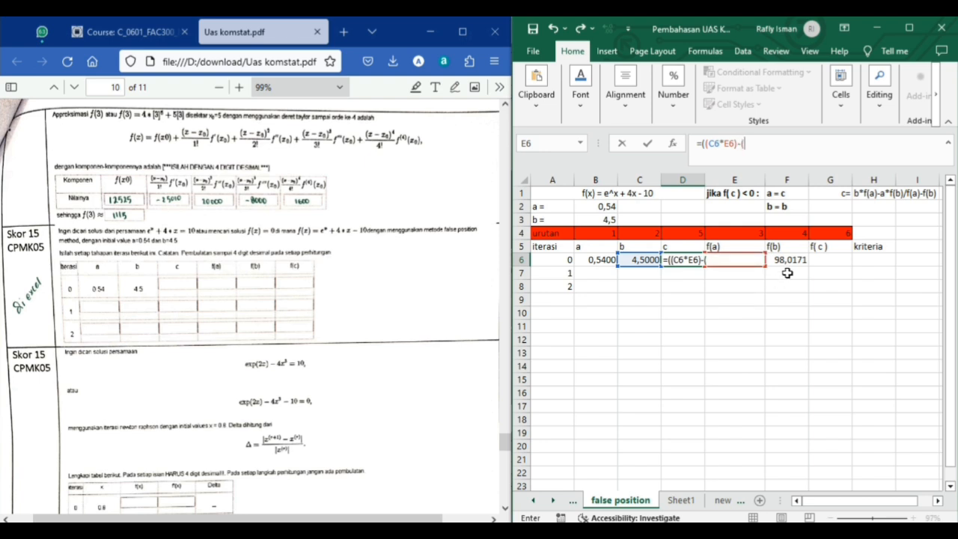
type("(")
left_click(595, 260)
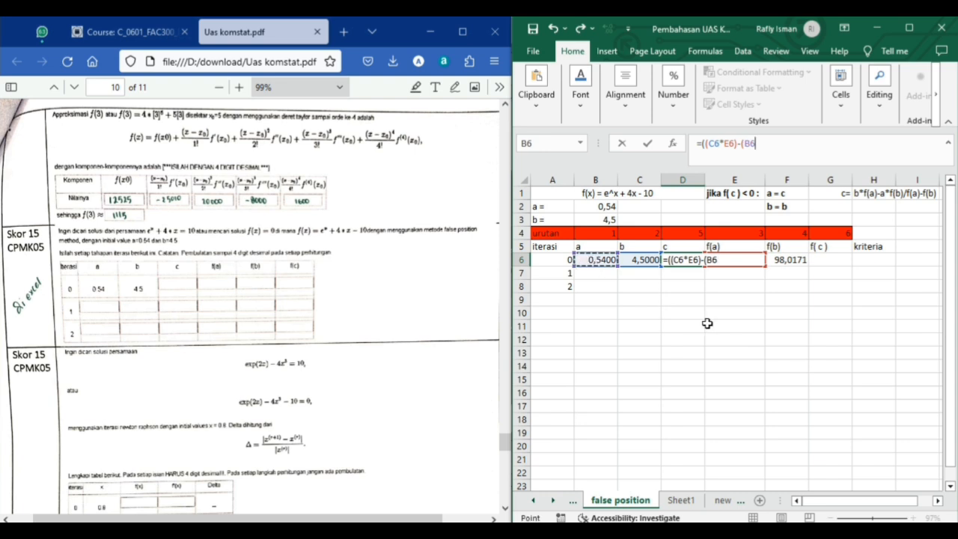
type("*")
left_click(786, 260)
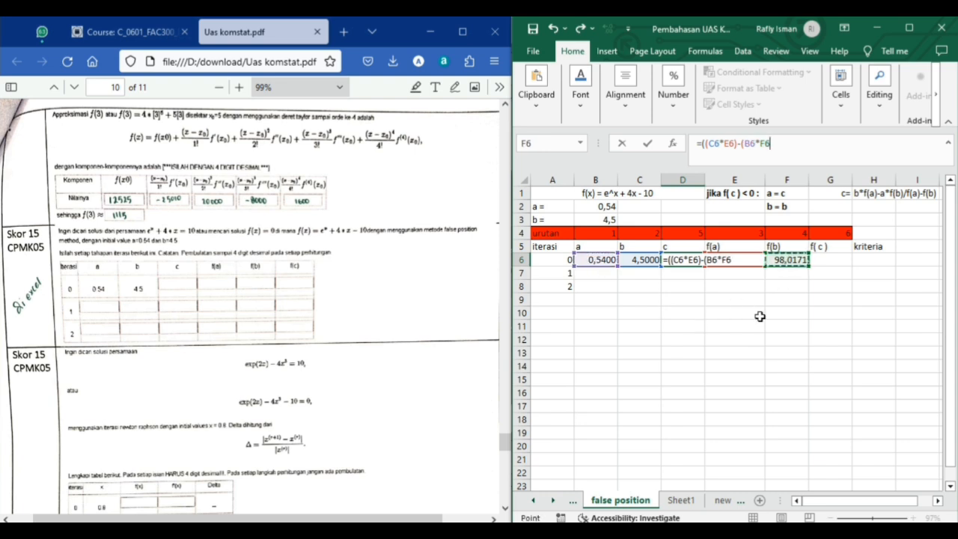
type(")/")
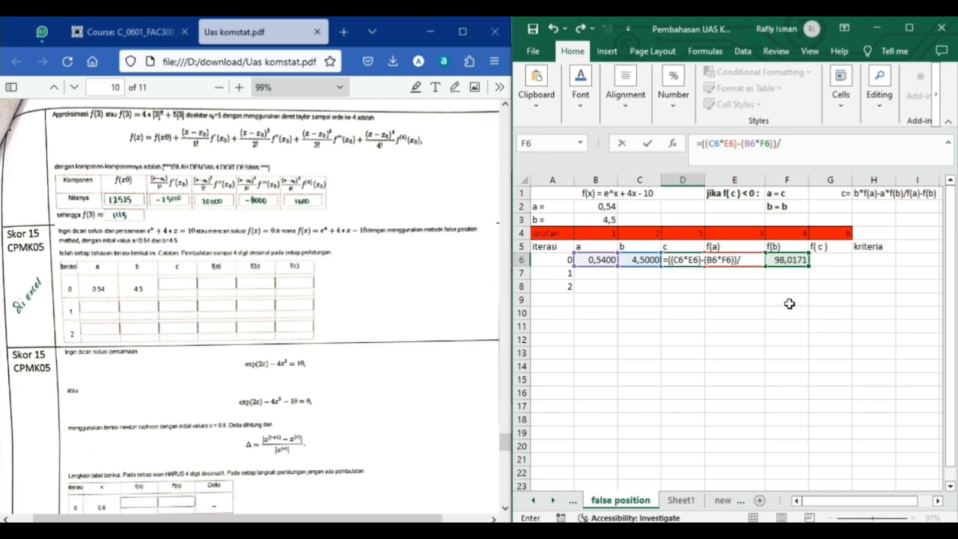
type("(E6-F6")
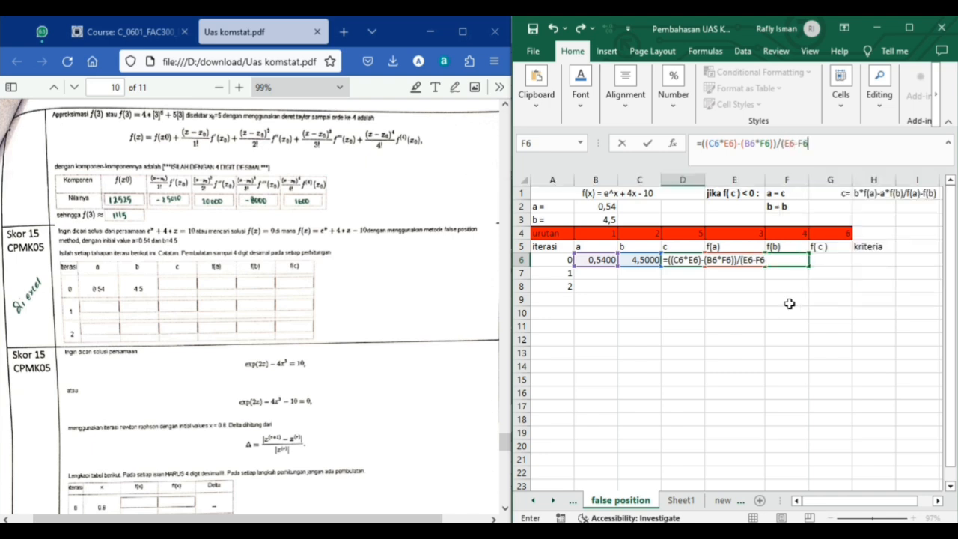
key("Return")
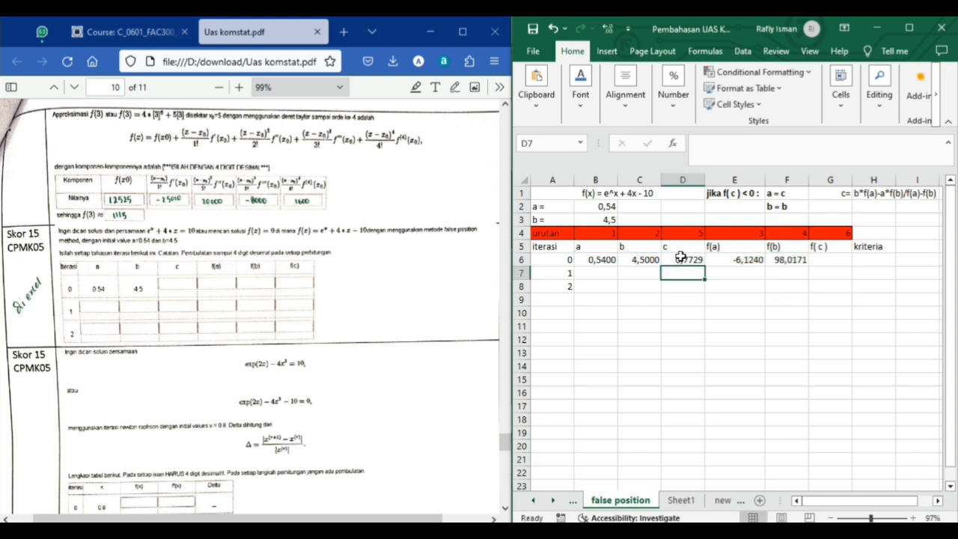
Calculate f(c) for iteration 0 in G6 with the formula =EXP(D6)+(4*D6)-10
left_click(678, 261)
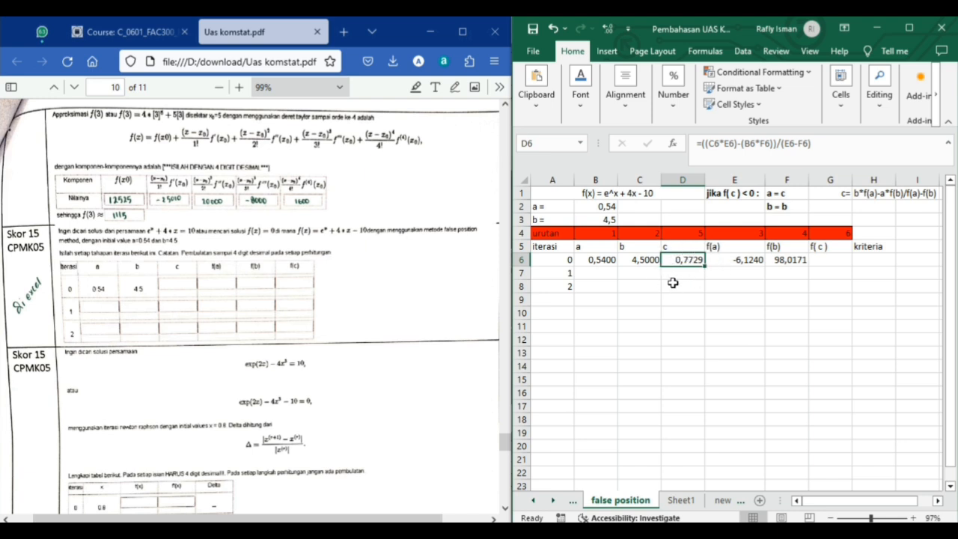
left_click(823, 260)
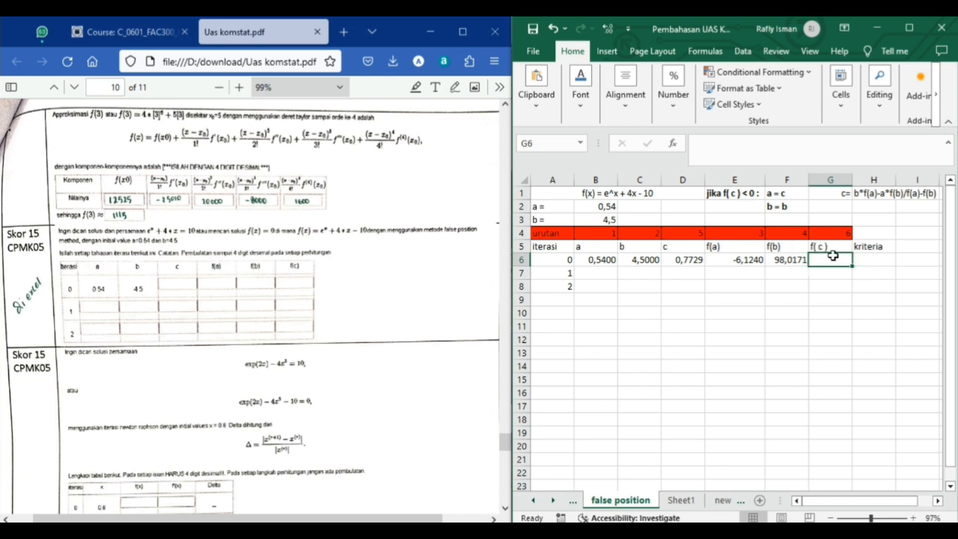
left_click(738, 151)
type("=")
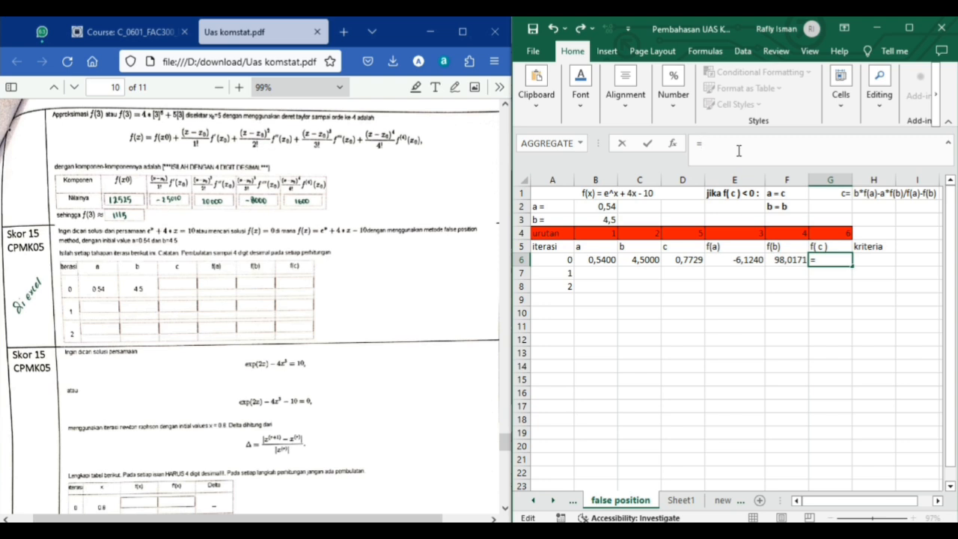
type("EXP(")
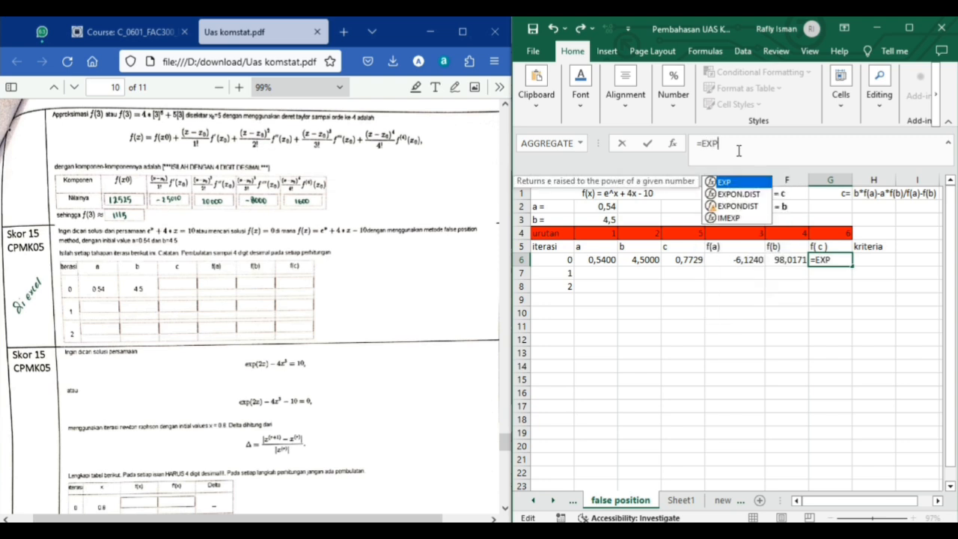
left_click(684, 260)
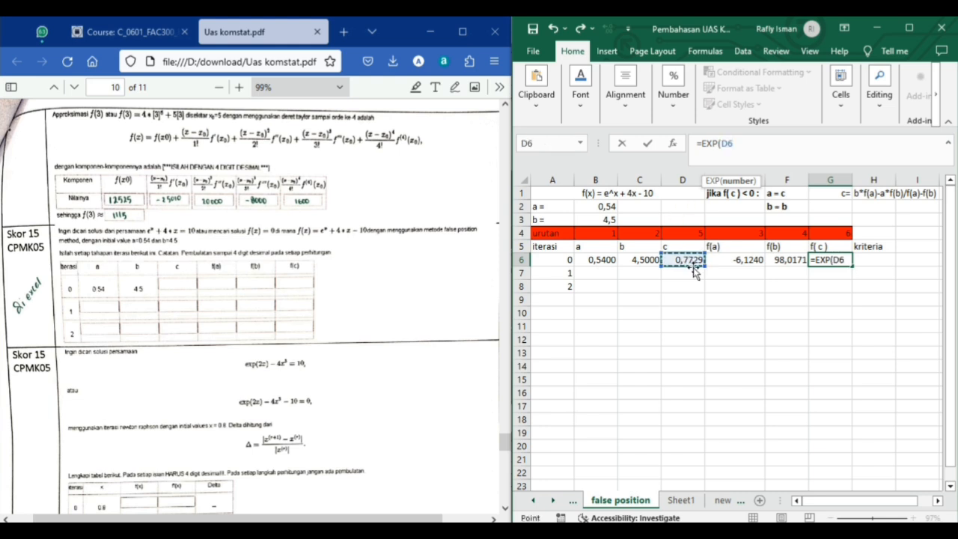
type(")")
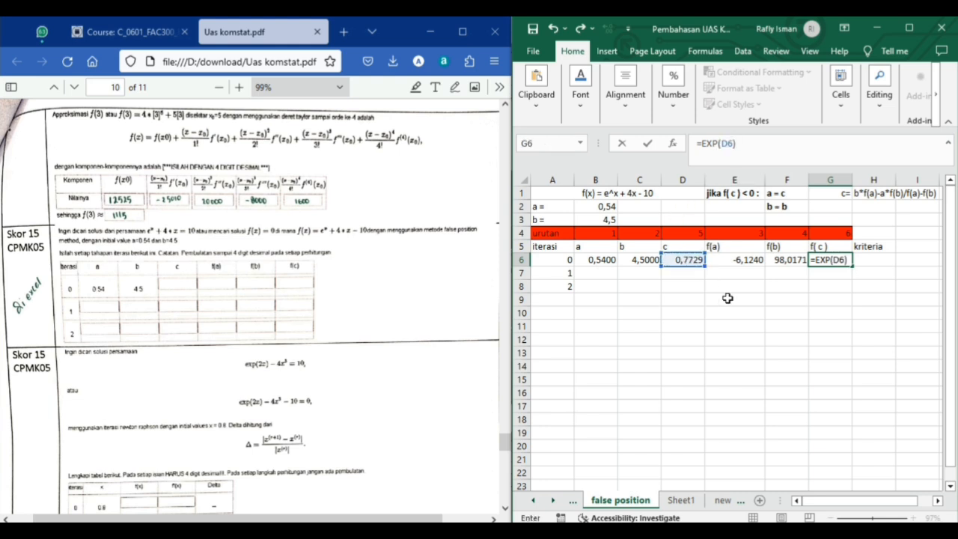
type("+(")
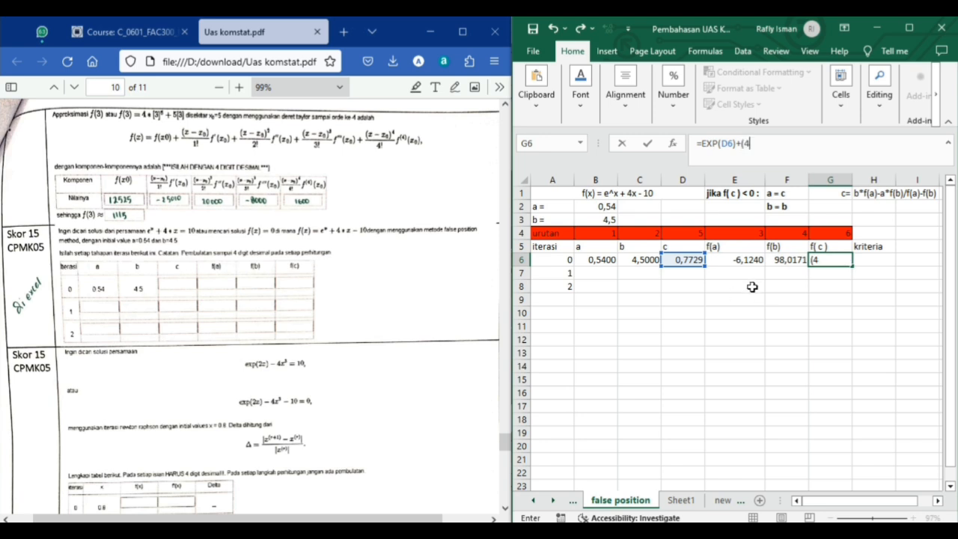
type("4*")
left_click(687, 259)
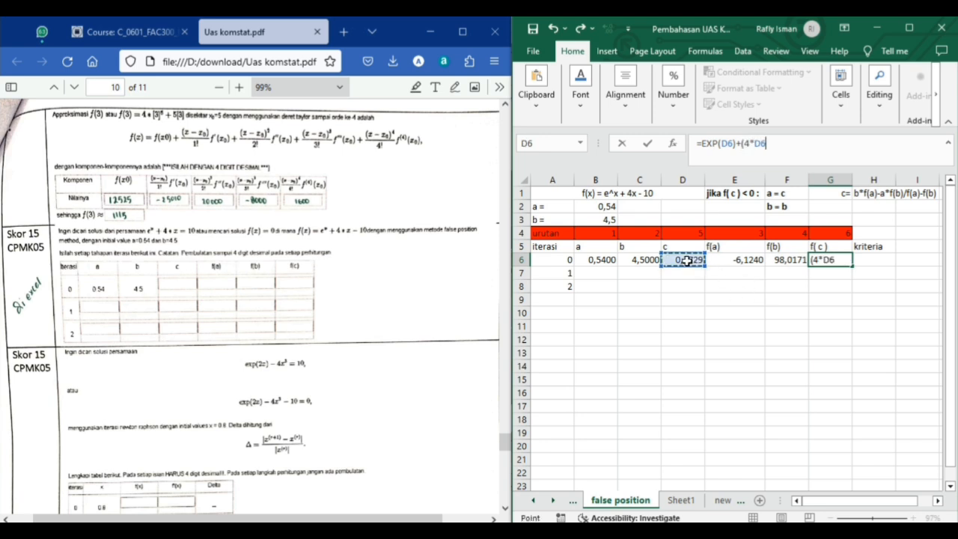
type(")-")
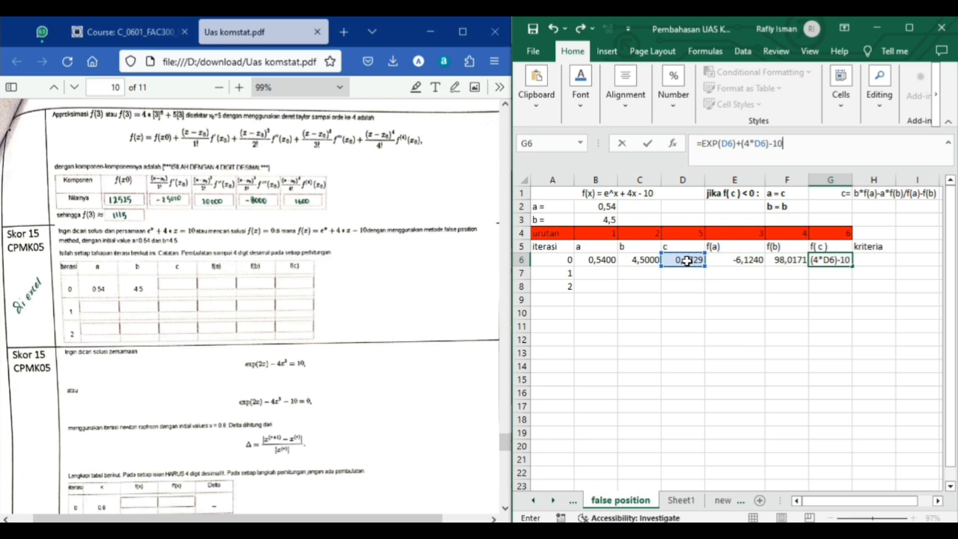
type("10")
key("Return")
left_click(824, 262)
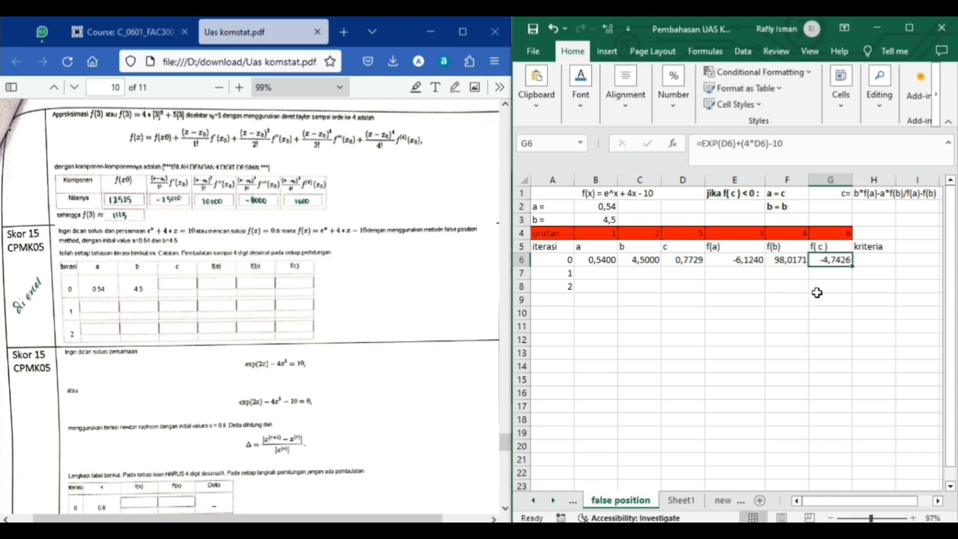
Examine the rule for f(c) < 0 (a = c, b = b) and the a and b cells of iteration 1 it applies to
left_click(873, 261)
left_click(831, 260)
left_click(736, 194)
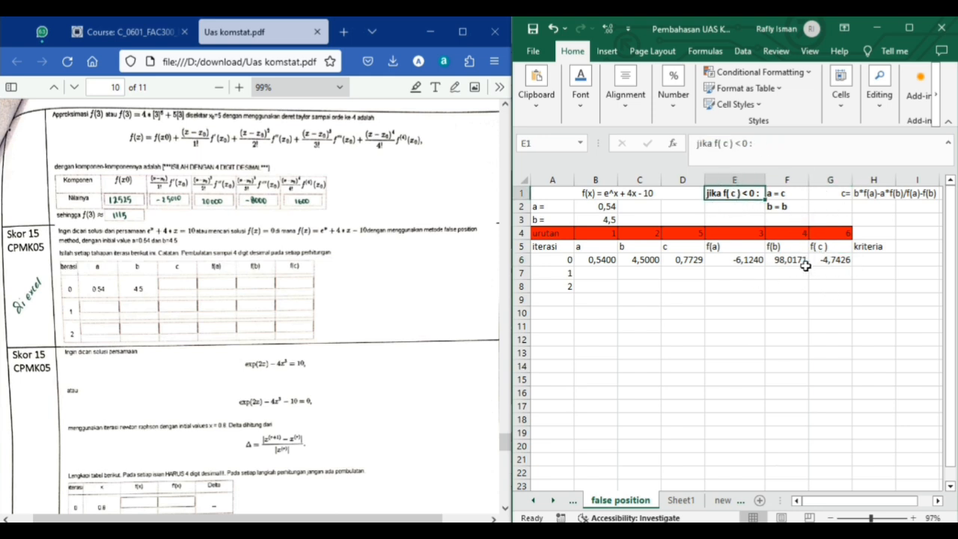
left_click(792, 193)
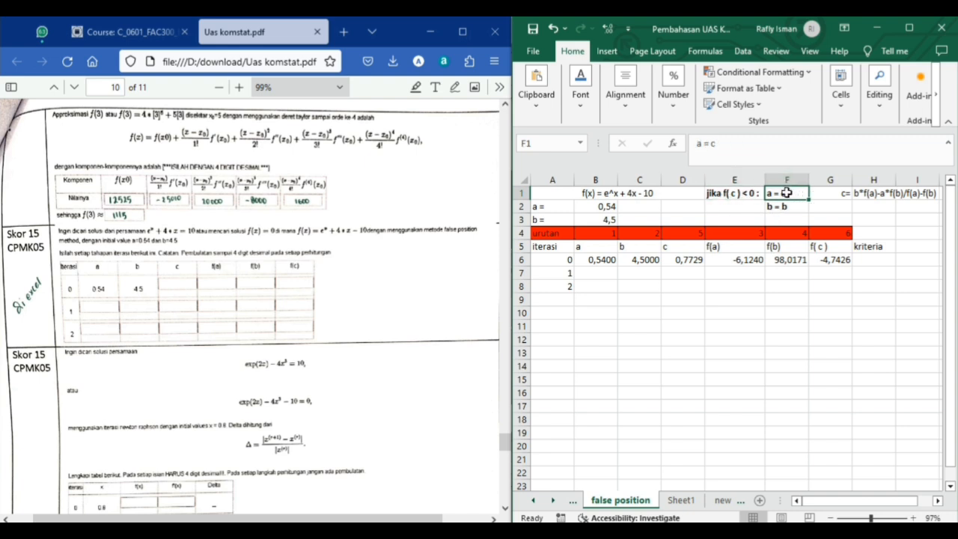
left_click(594, 274)
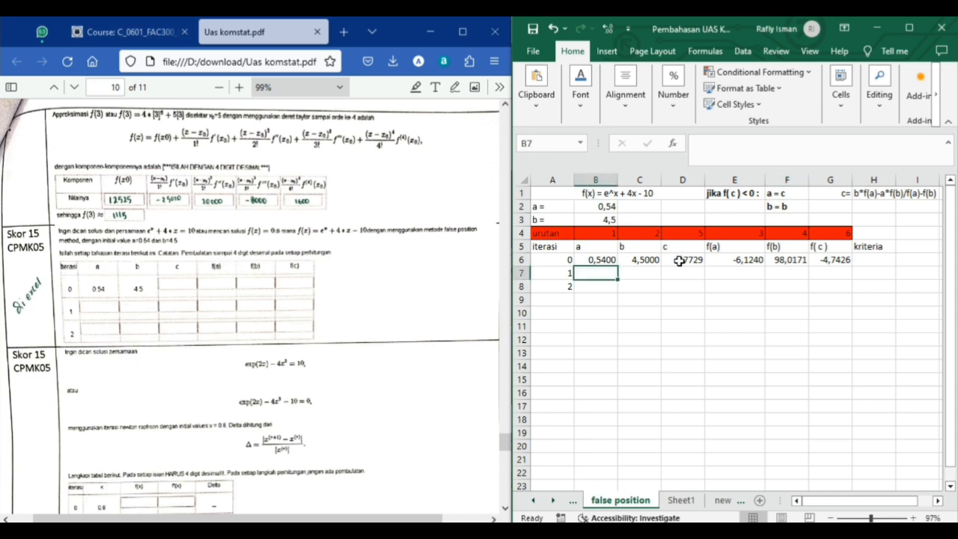
left_click(795, 208)
left_click(642, 275)
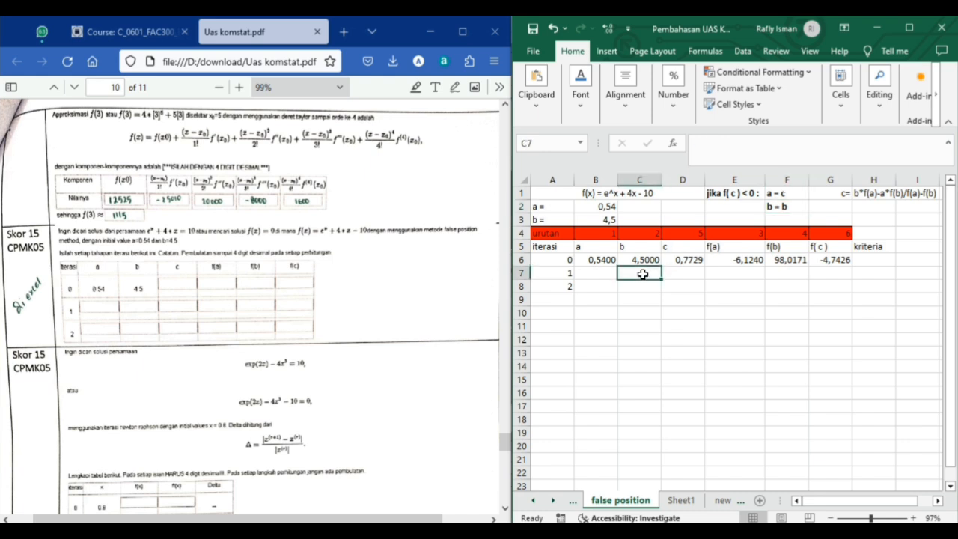
left_click(643, 260)
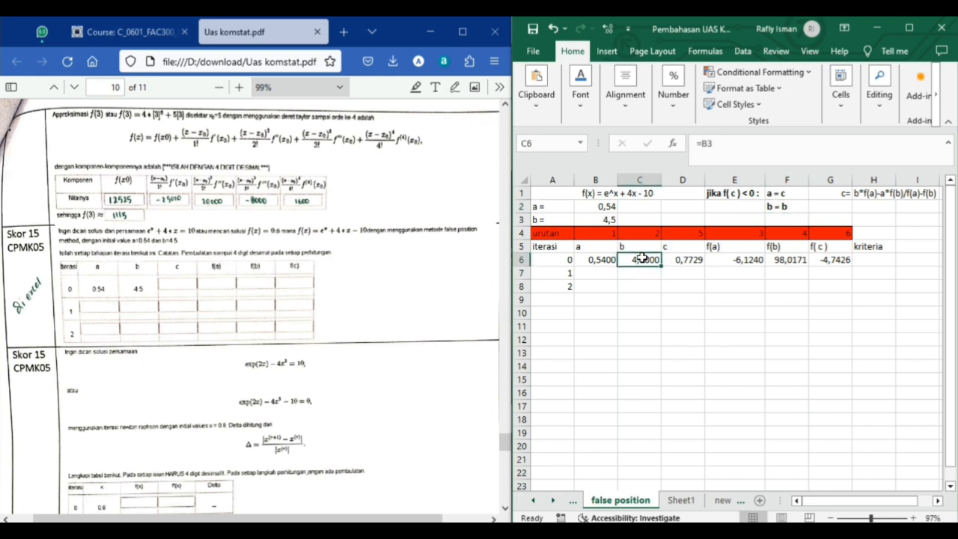
Enter <0 as the kriteria for iteration 0 in H6
left_click(838, 261)
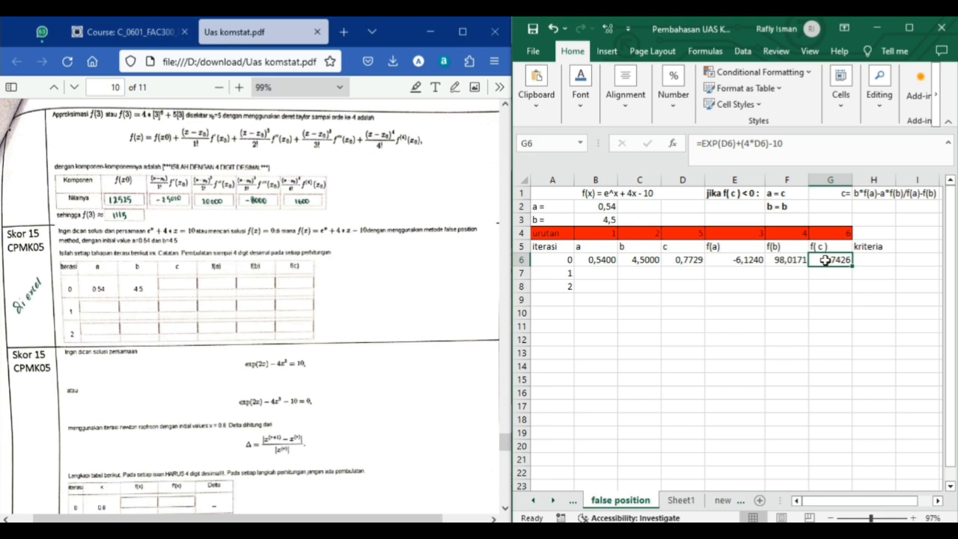
left_click(868, 262)
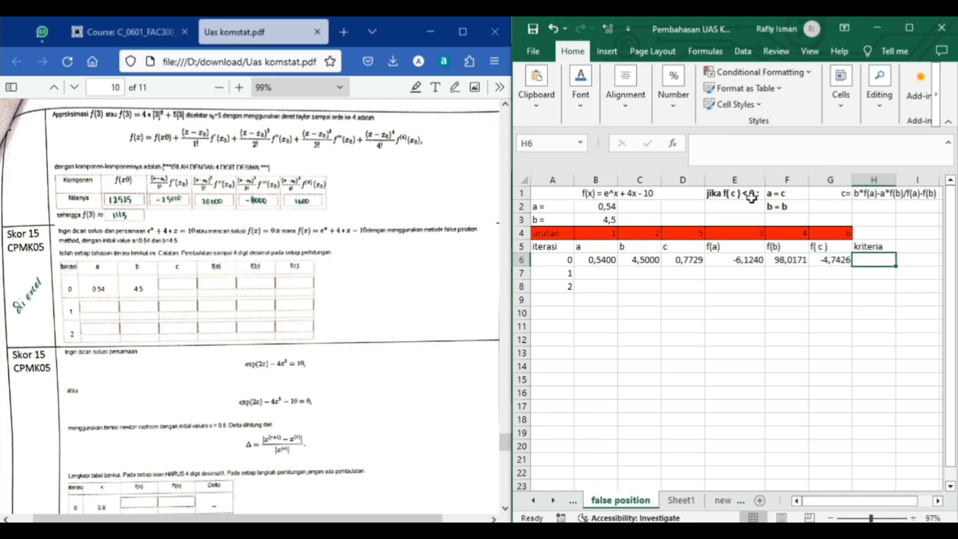
type("<0")
key("Return")
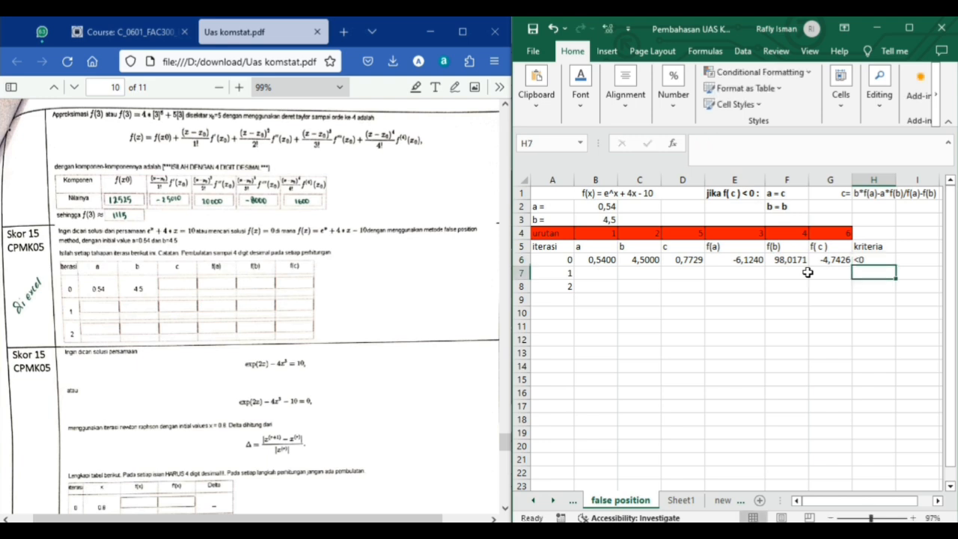
Fill in iteration 1 with a = 0,7729 in B7 and b = 4,5000 in C7
left_click(594, 273)
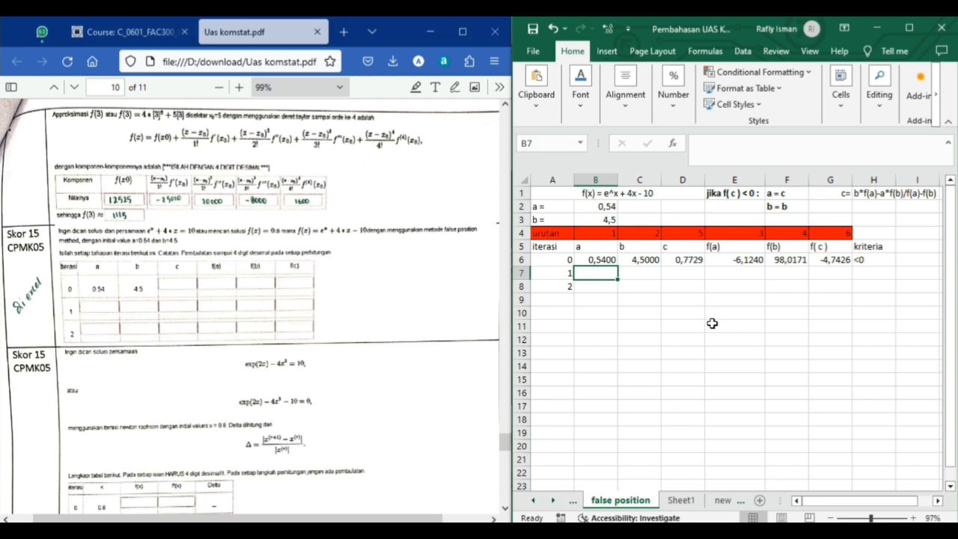
type("0,77")
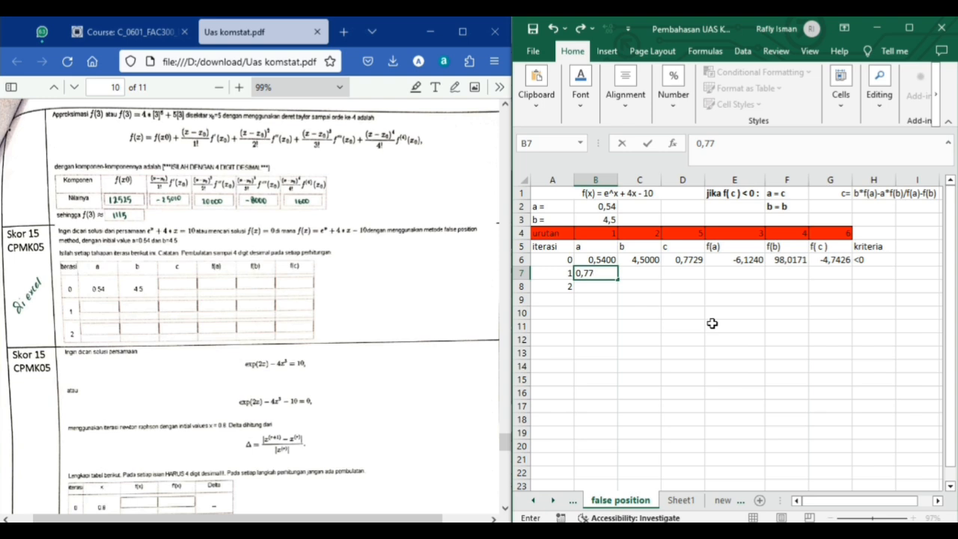
type("29")
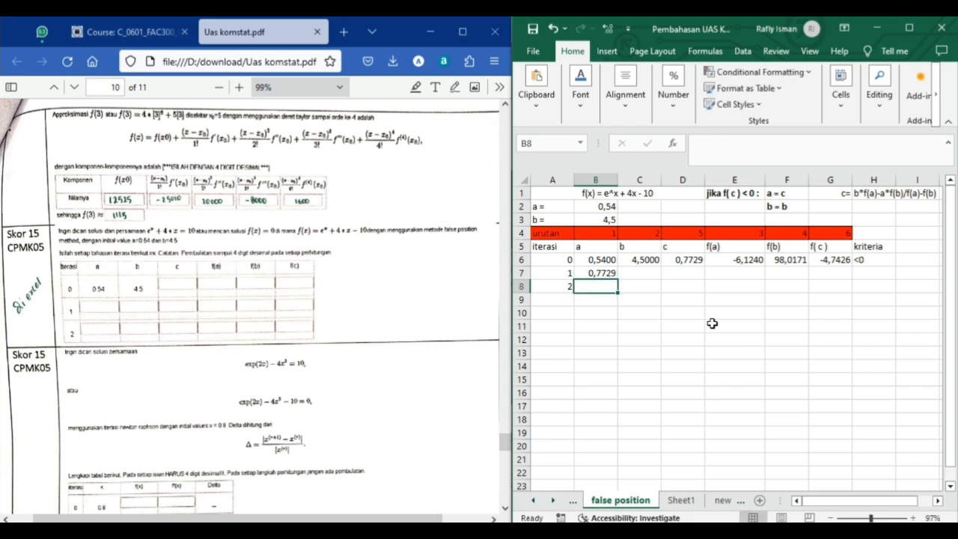
key("Tab")
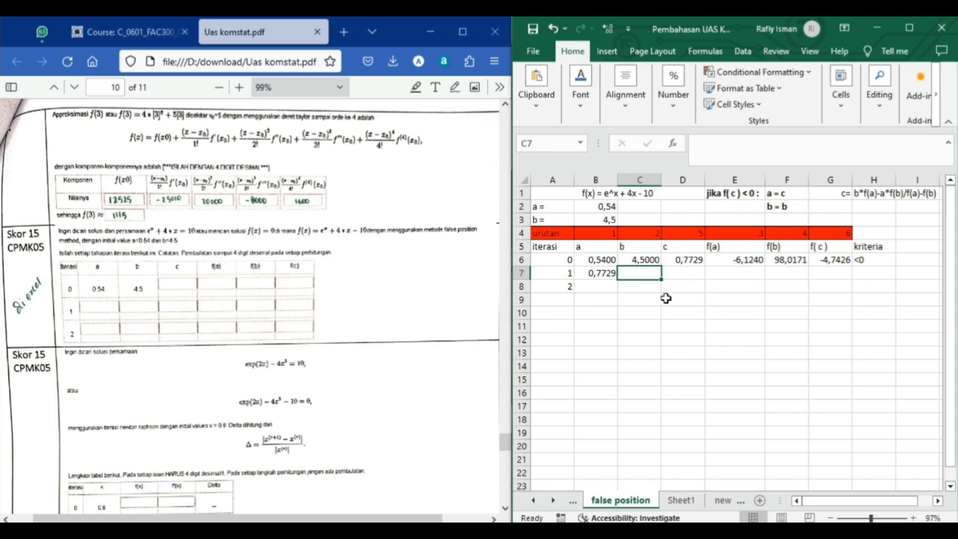
type("4,")
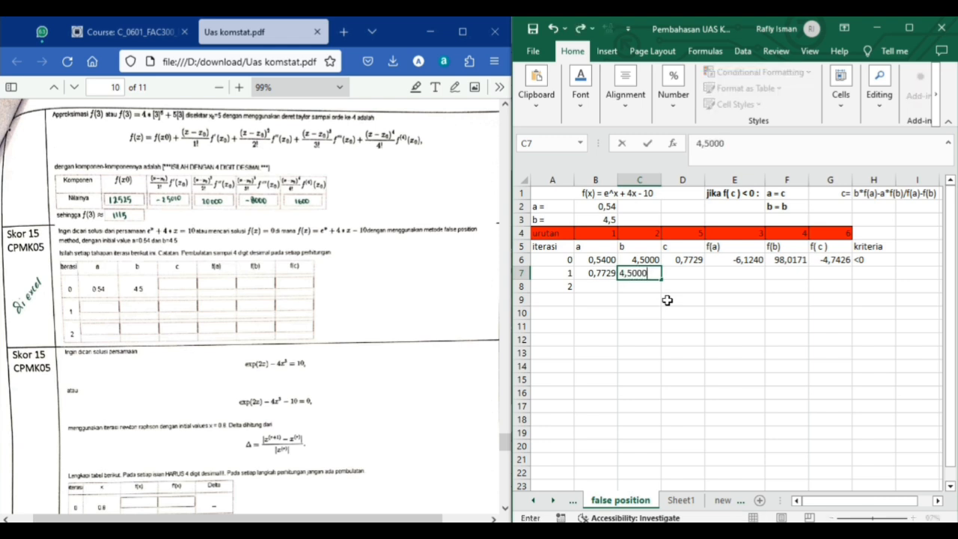
type("5000")
key("Return")
Review the iteration 1 row, going through a, b, f(a), f(b), c, f(c) and kriteria, and compare it with the exam's table
left_click(681, 279)
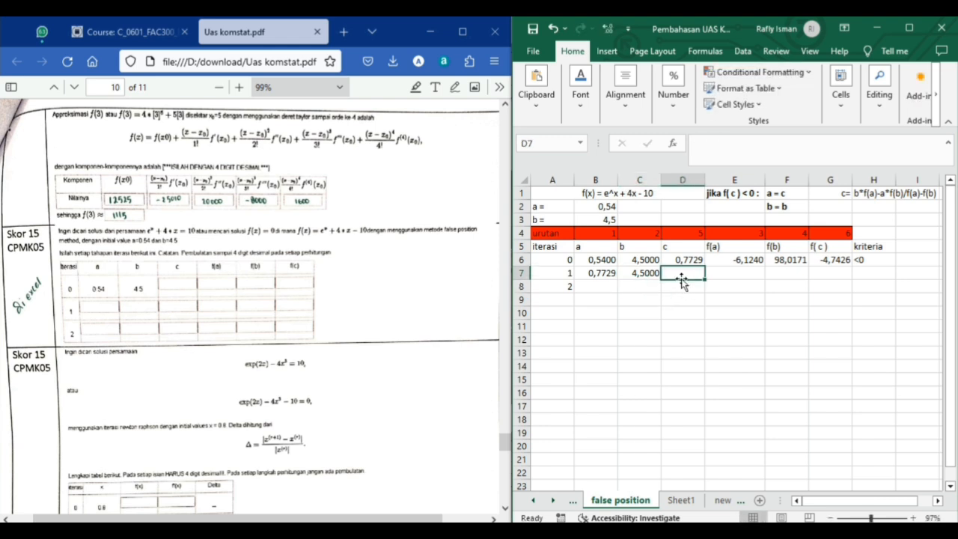
left_click(576, 273)
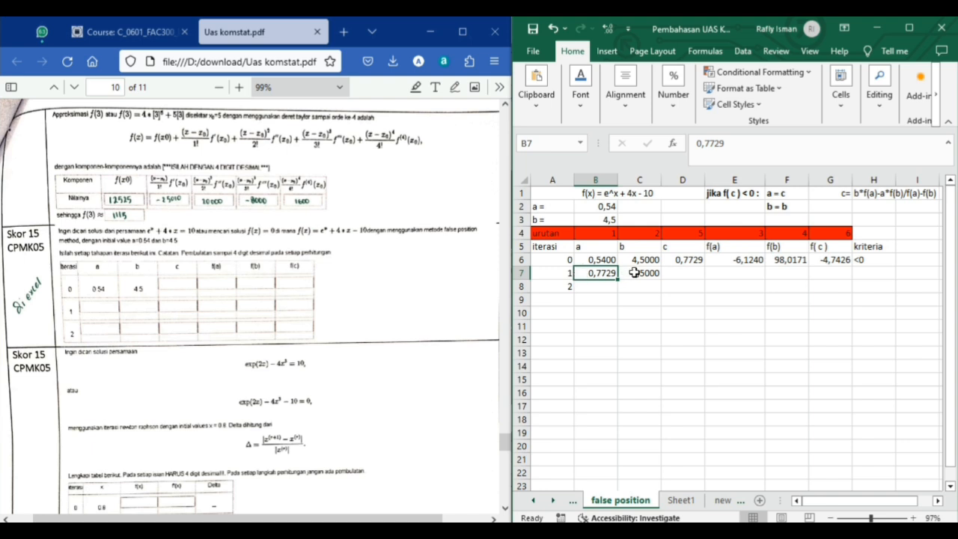
left_click(634, 273)
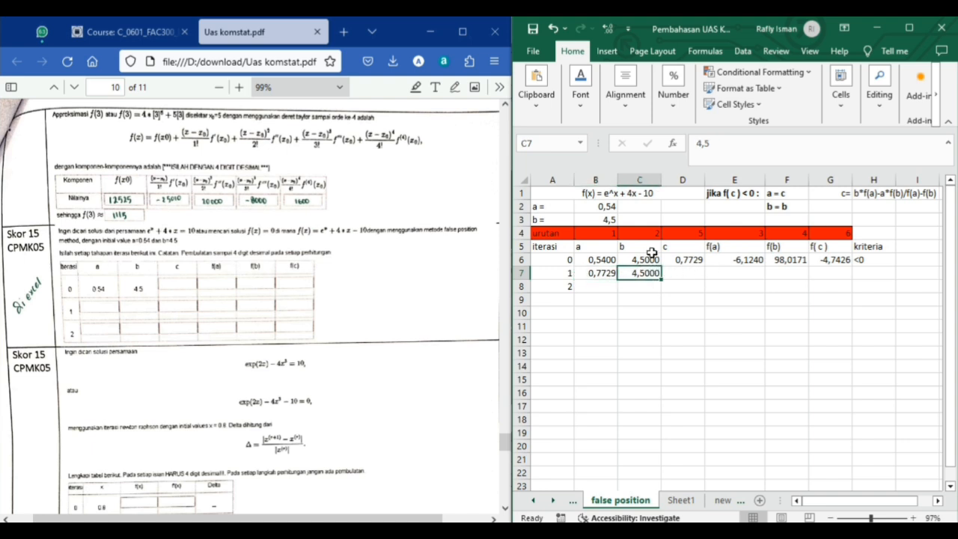
left_click(732, 277)
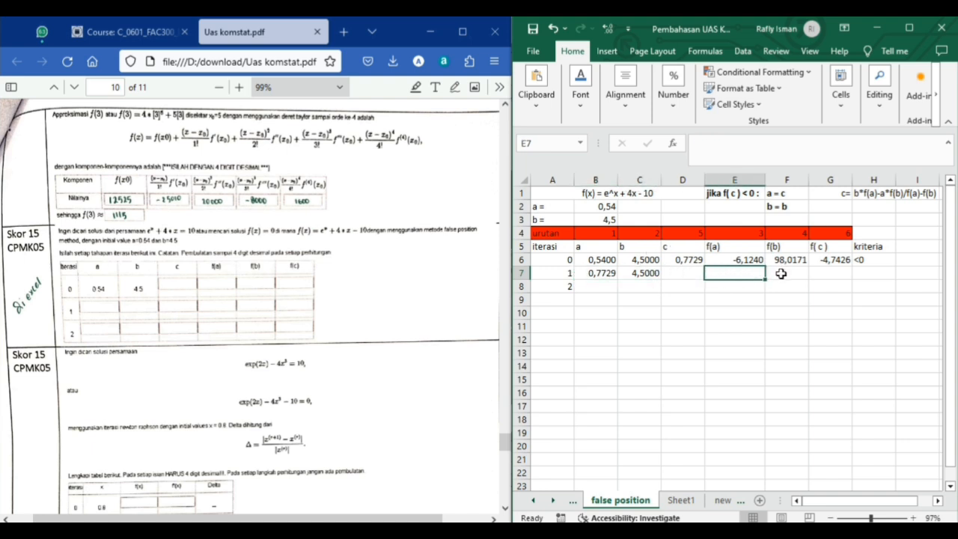
left_click(781, 274)
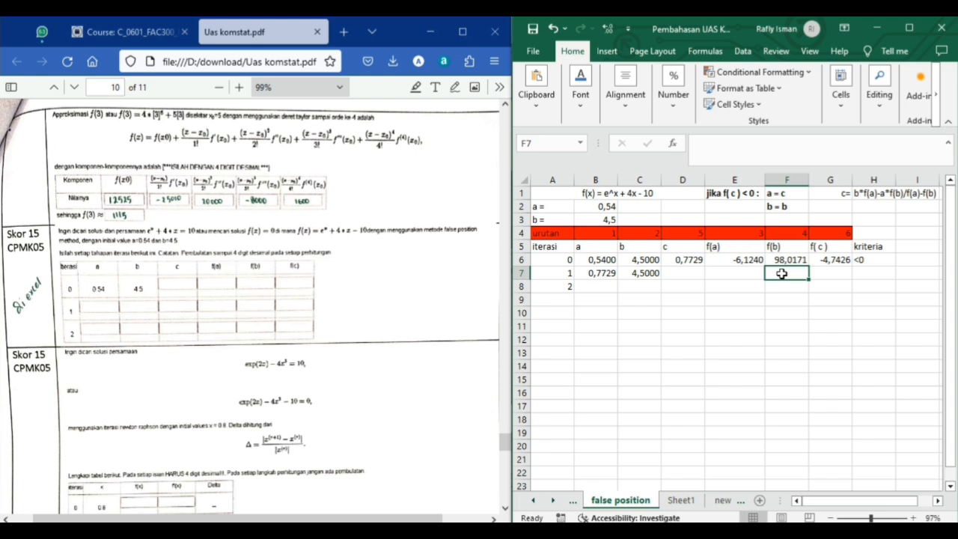
left_click(677, 274)
left_click(815, 276)
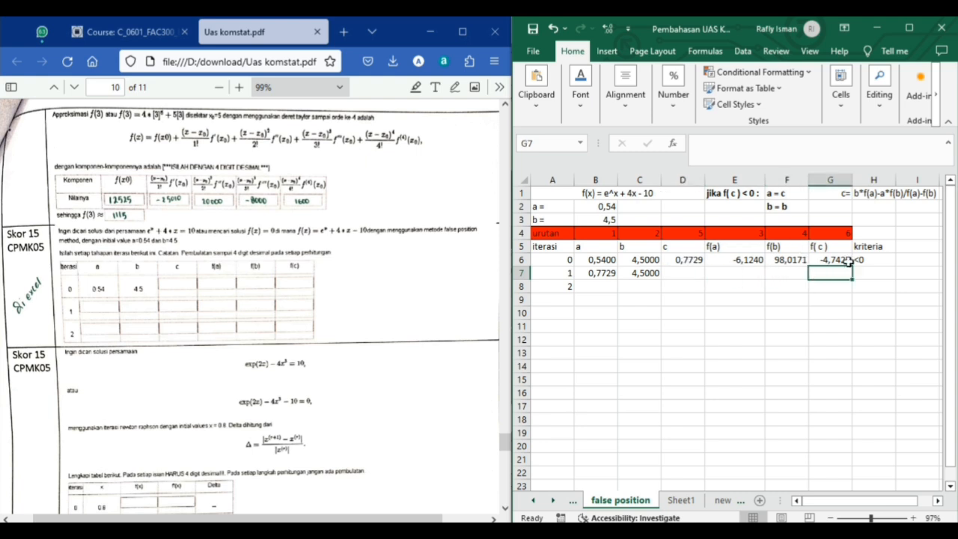
left_click(870, 271)
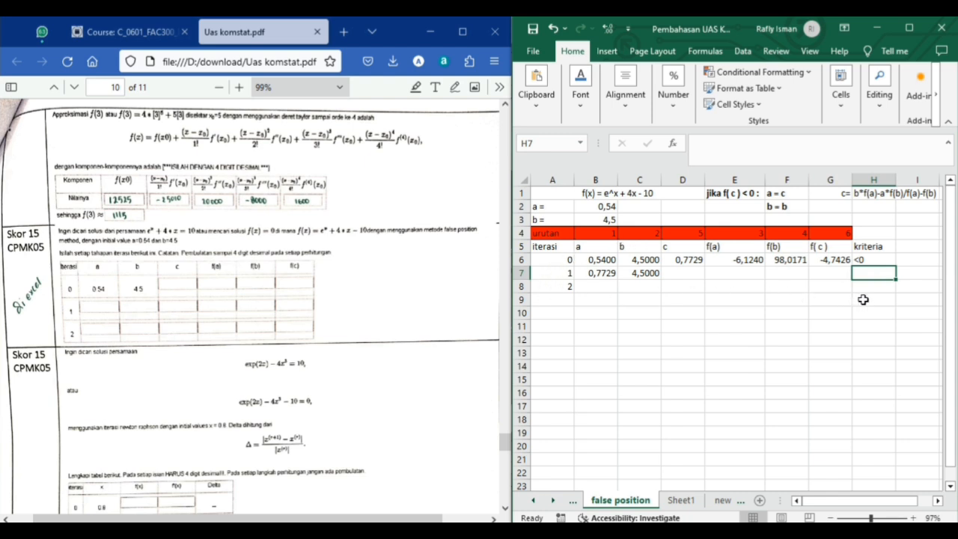
left_click(144, 301)
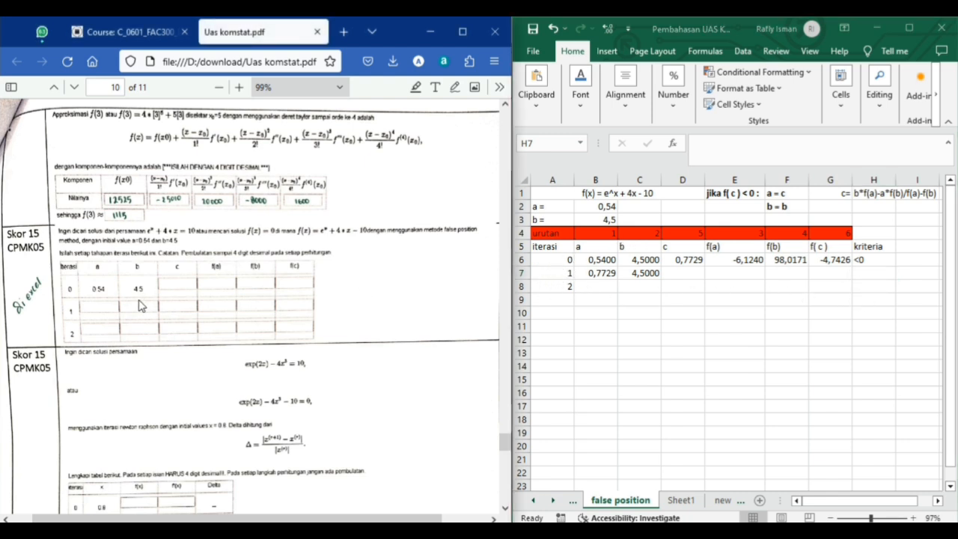
Open Sheet1 and examine the f(a), f(b) and f(c) formulas for iteration 1 in the completed false position table
left_click(687, 503)
left_click(681, 500)
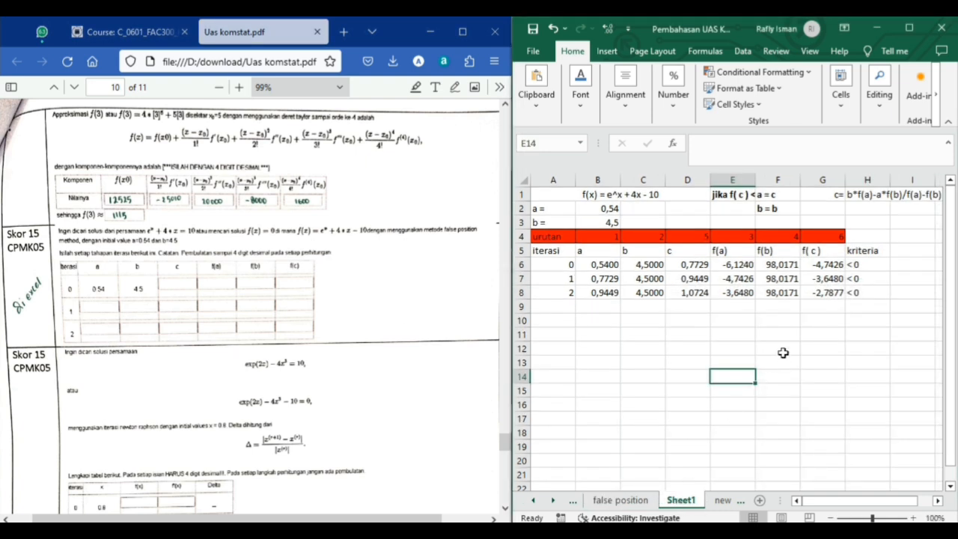
left_click(771, 335)
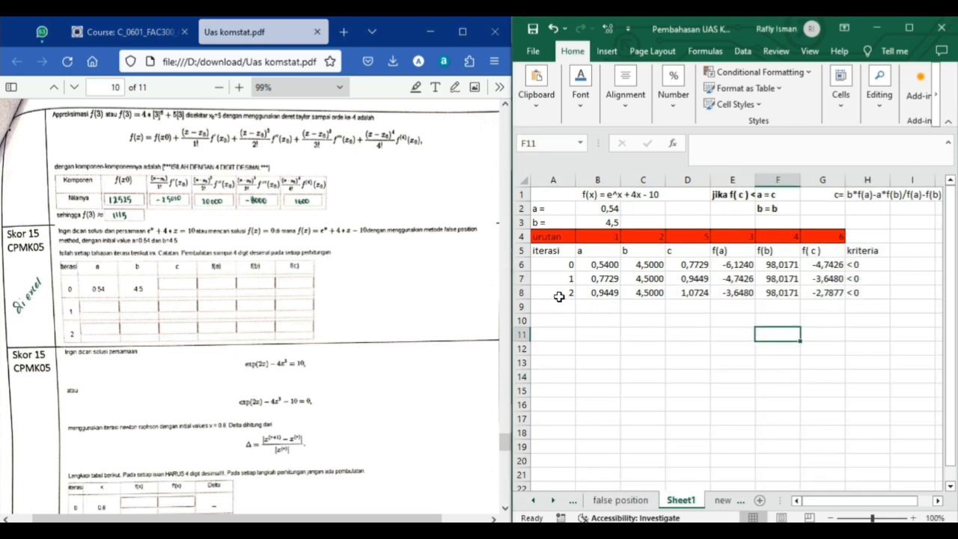
left_click(729, 282)
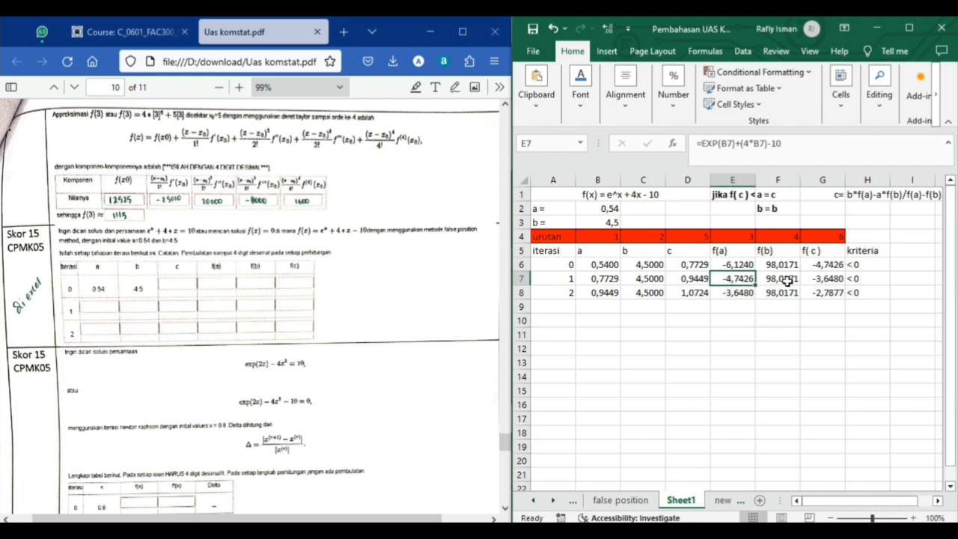
left_click(788, 280)
left_click(834, 279)
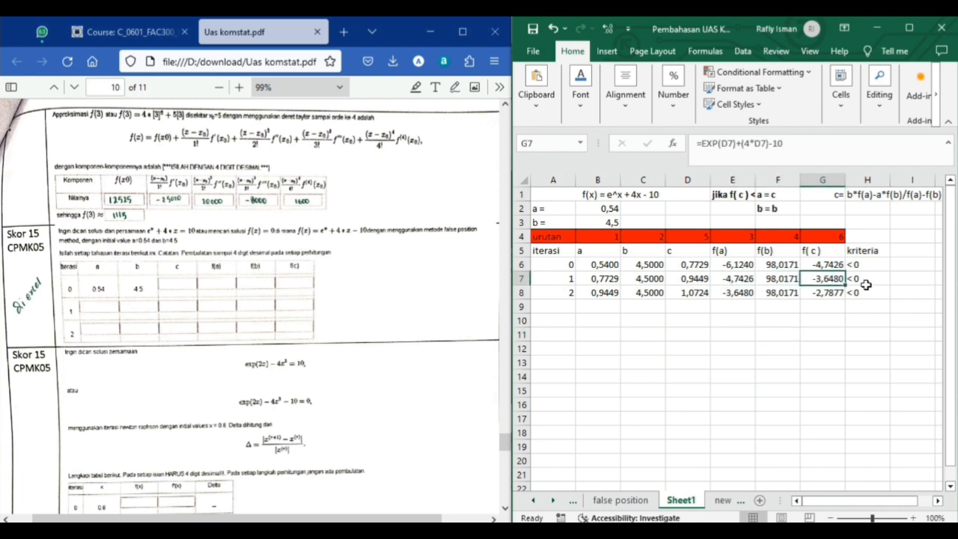
Examine iteration 1's f(c) formula and kriteria, and how iteration 2's a and b reference the previous row in the false position table
left_click(819, 323)
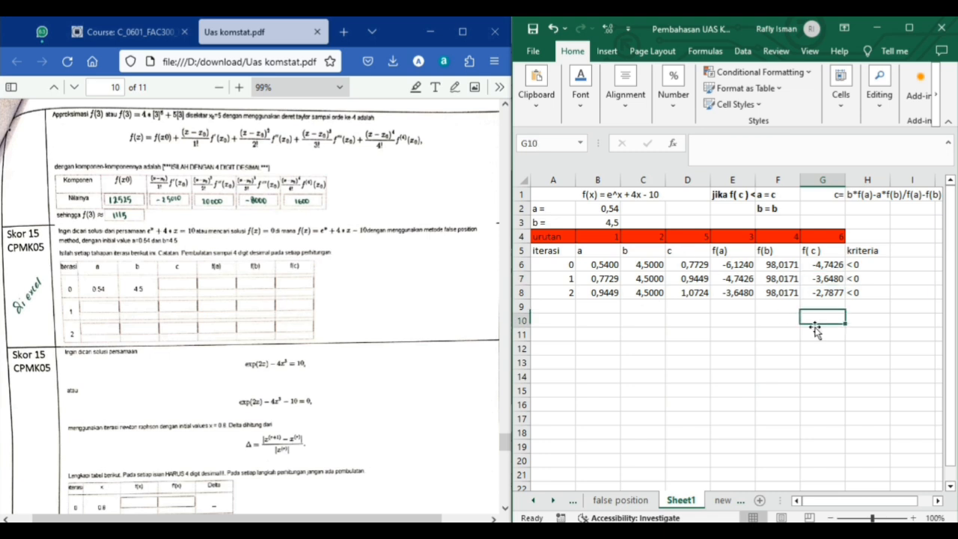
left_click(832, 281)
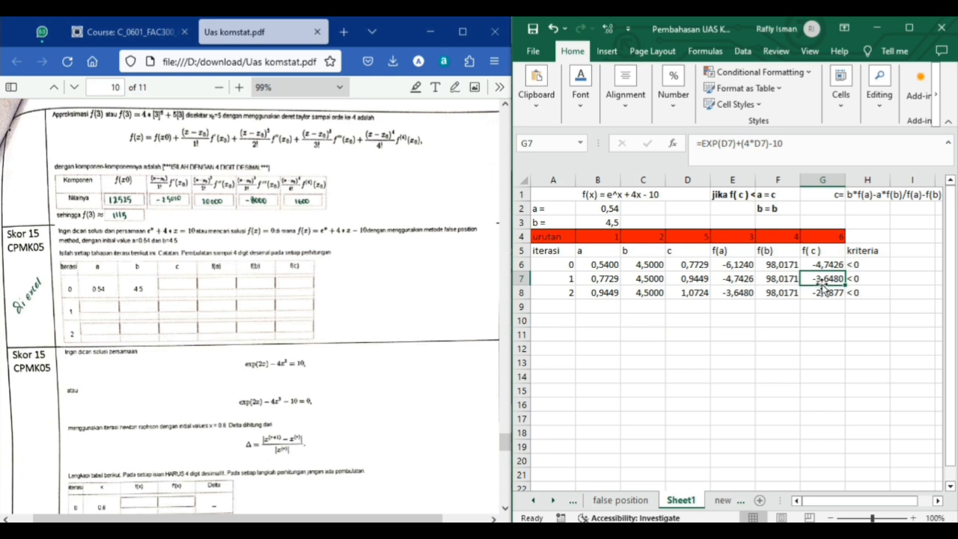
left_click(861, 280)
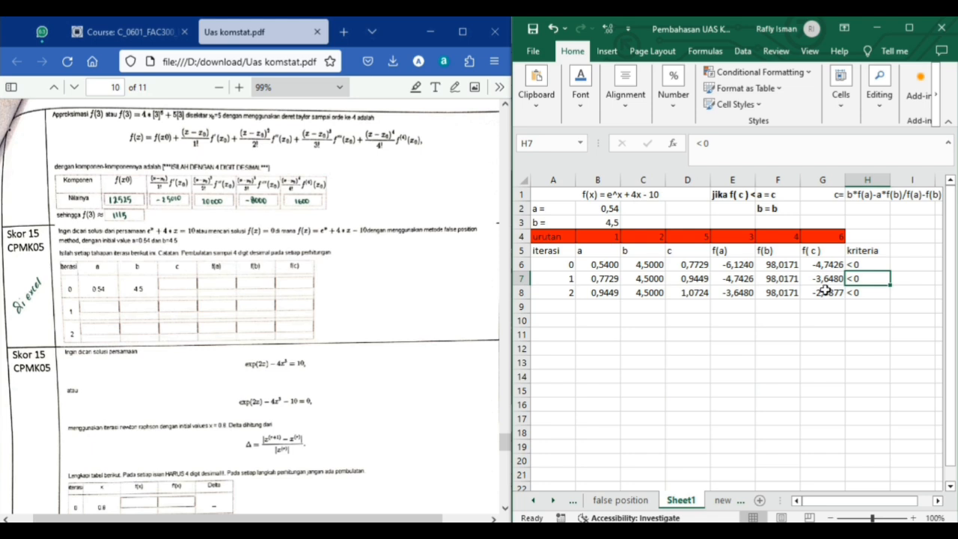
left_click(606, 295)
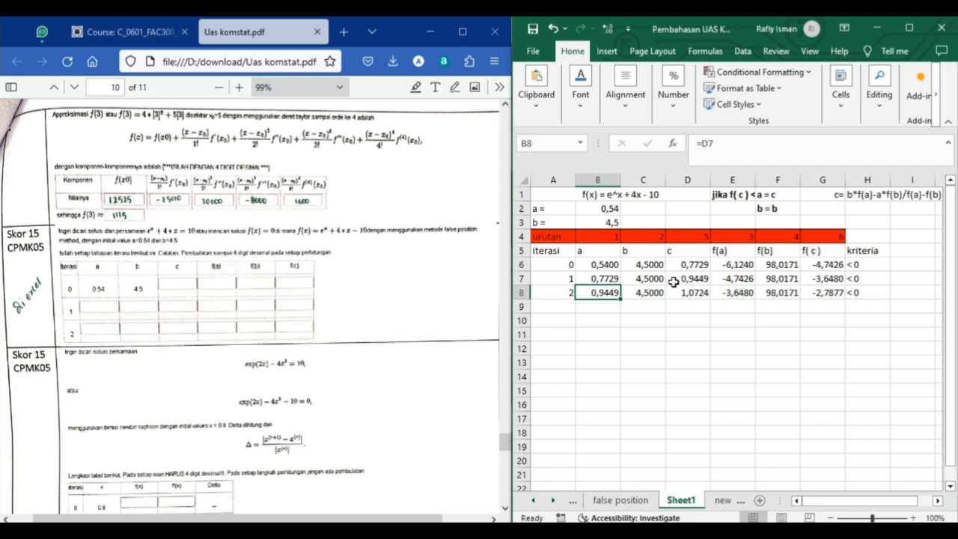
left_click(700, 279)
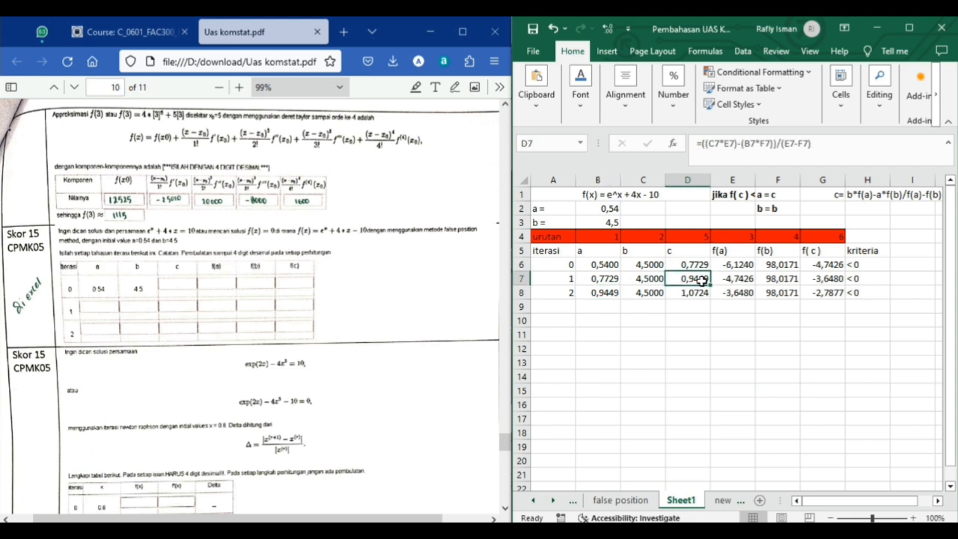
left_click(606, 294)
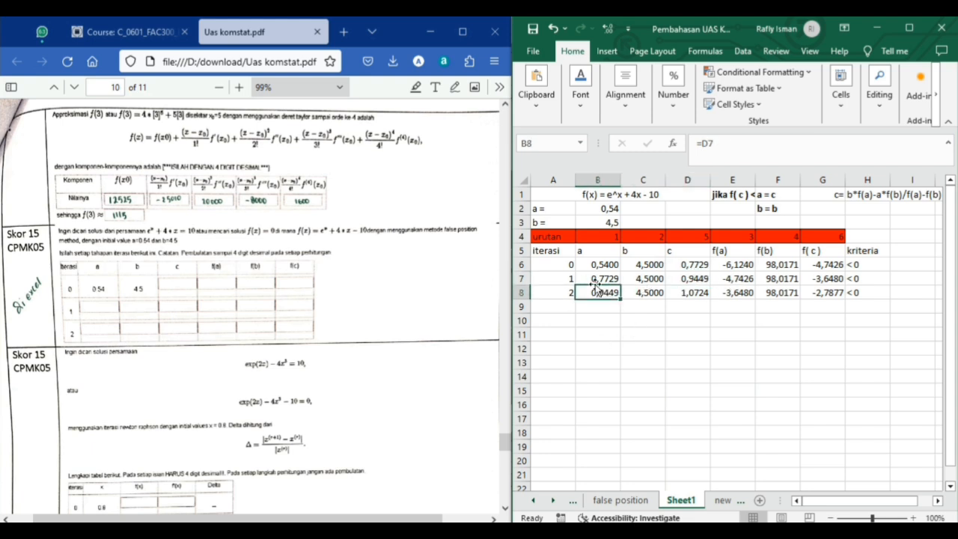
left_click(648, 295)
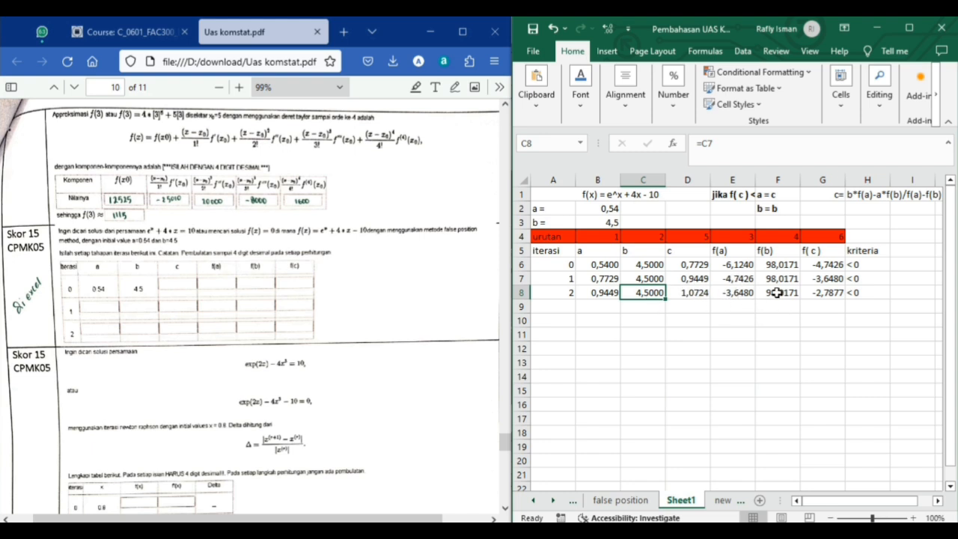
left_click(878, 293)
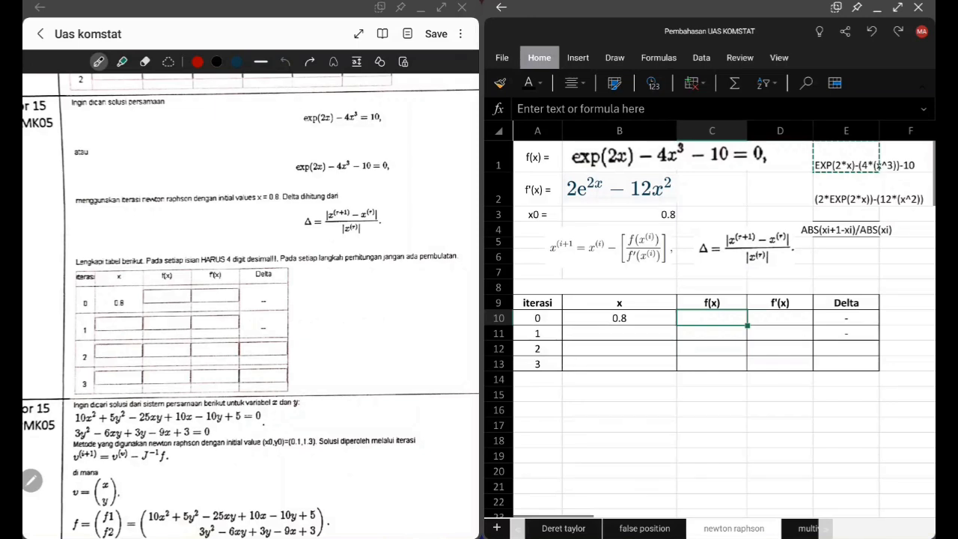
Read the exam's Newton-Raphson problem for exp(2x) - 4x^3 - 10 = 0 and the formulas prepared on the newton raphson sheet
scroll(251, 306, "down", 1)
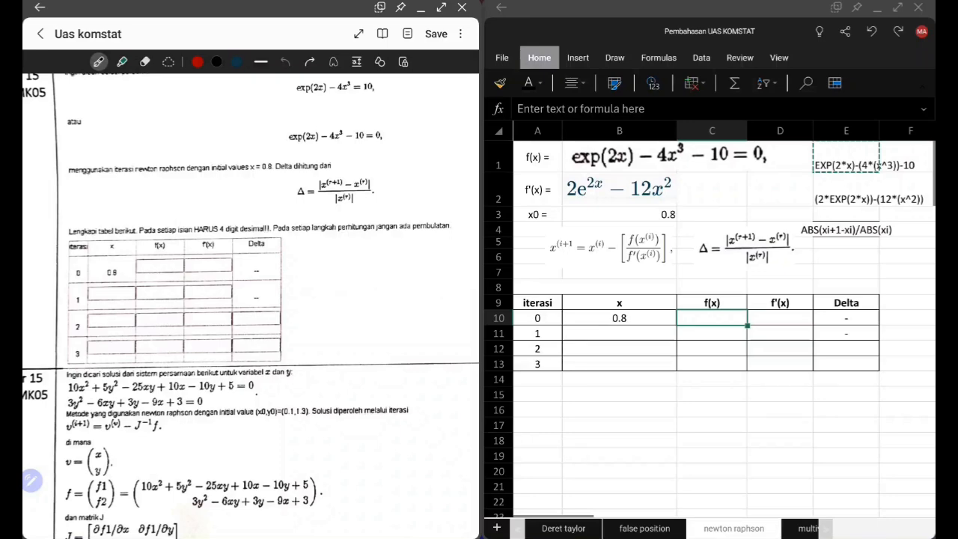
scroll(251, 306, "up", 1)
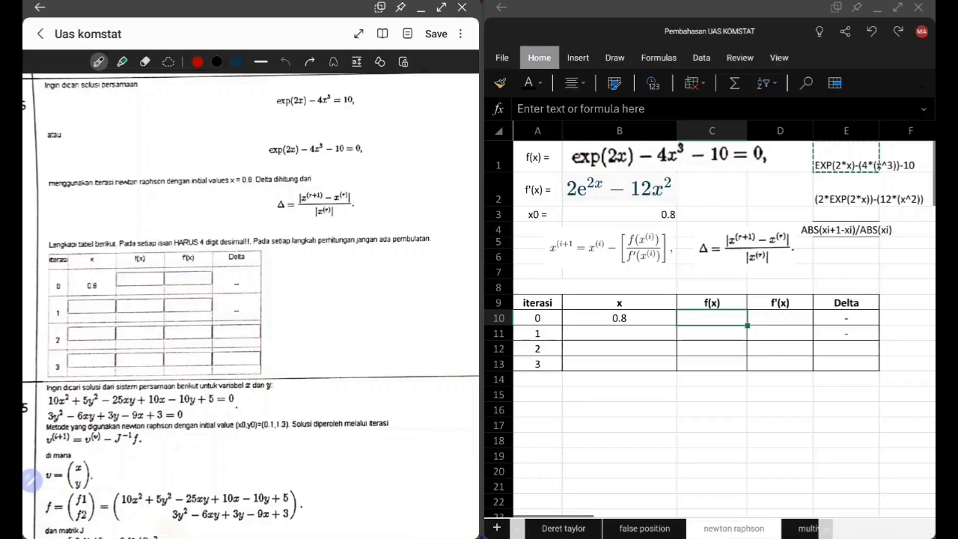
scroll(251, 306, "up", 1)
scroll(661, 290, "up", 1)
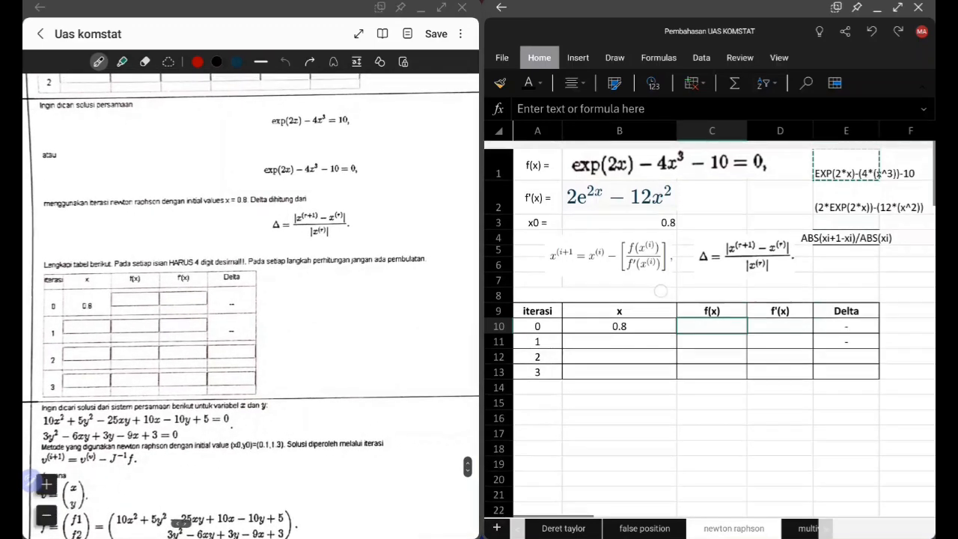
left_click(906, 295)
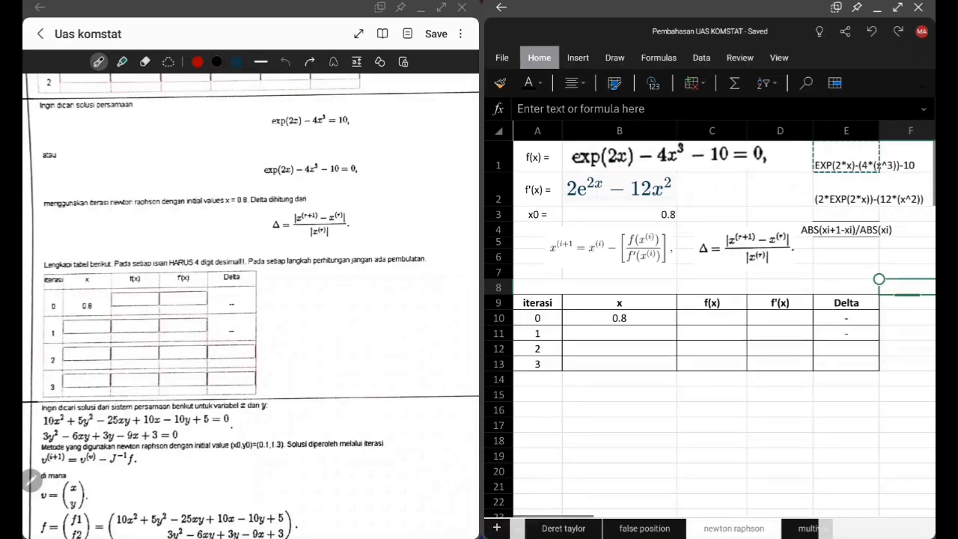
Fill f(x) for iteration 0 in C10 from the prepared expression as =EXP(2*B10)-(4*(B10^3))-10
left_click(712, 317)
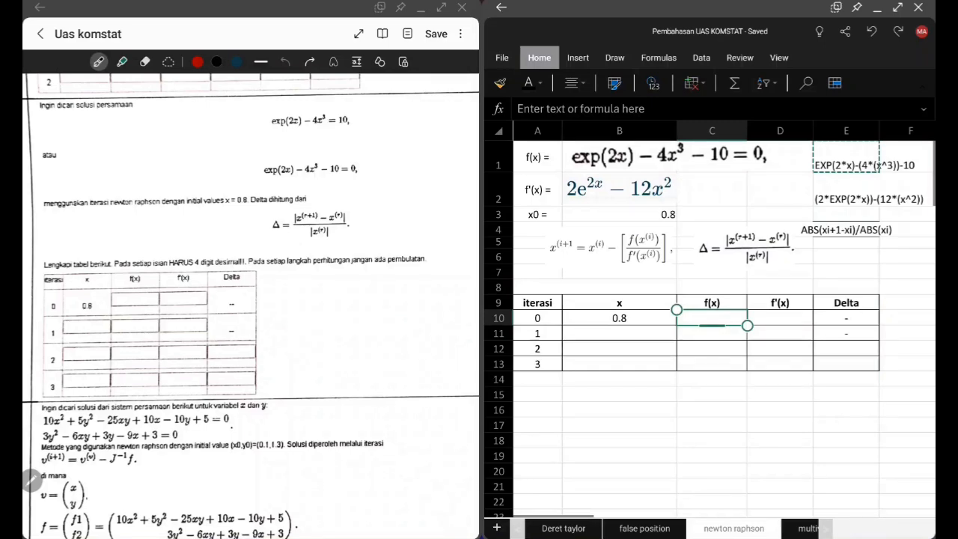
type("EXP(2*x)-(4*(x^3))-10")
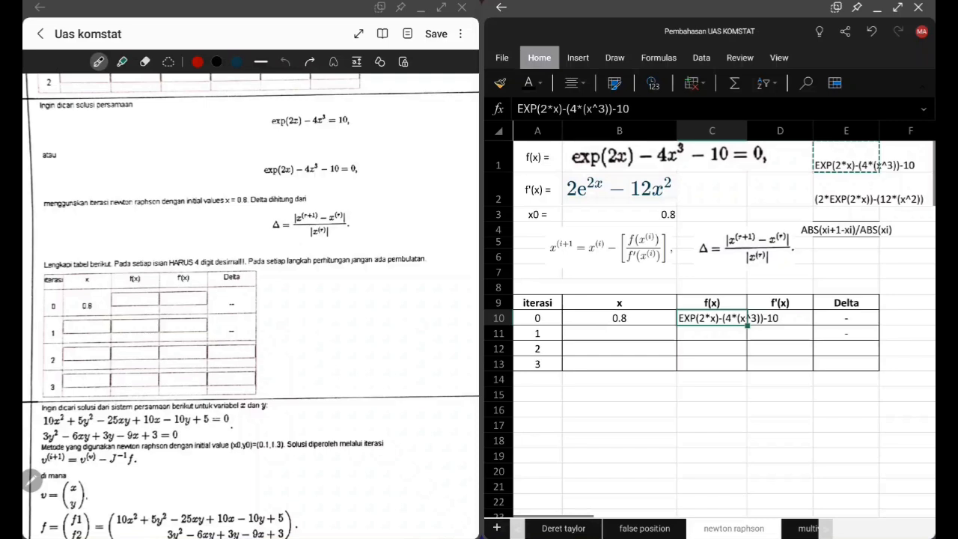
left_click(519, 109)
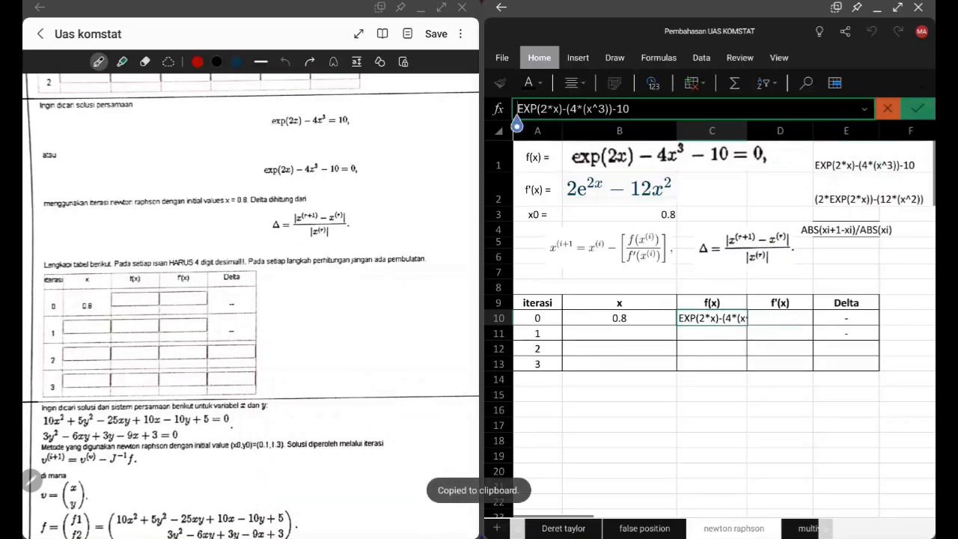
type("=")
left_click(558, 109)
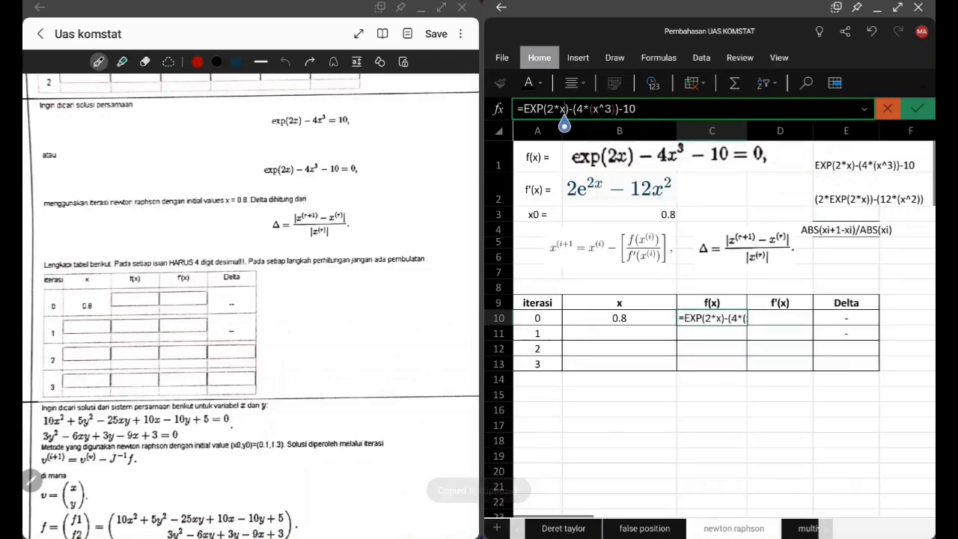
key("BackSpace")
left_click(619, 318)
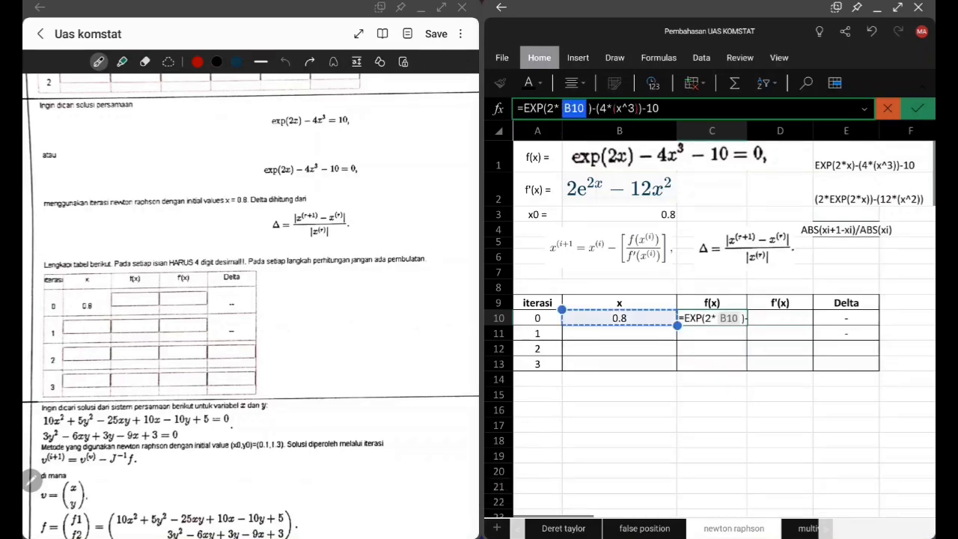
left_click(621, 108)
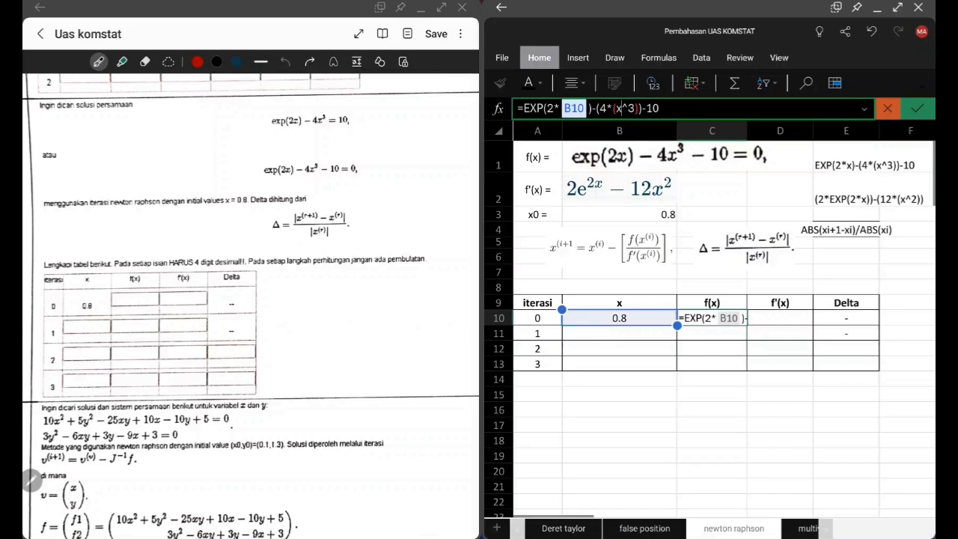
key("BackSpace")
left_click(619, 319)
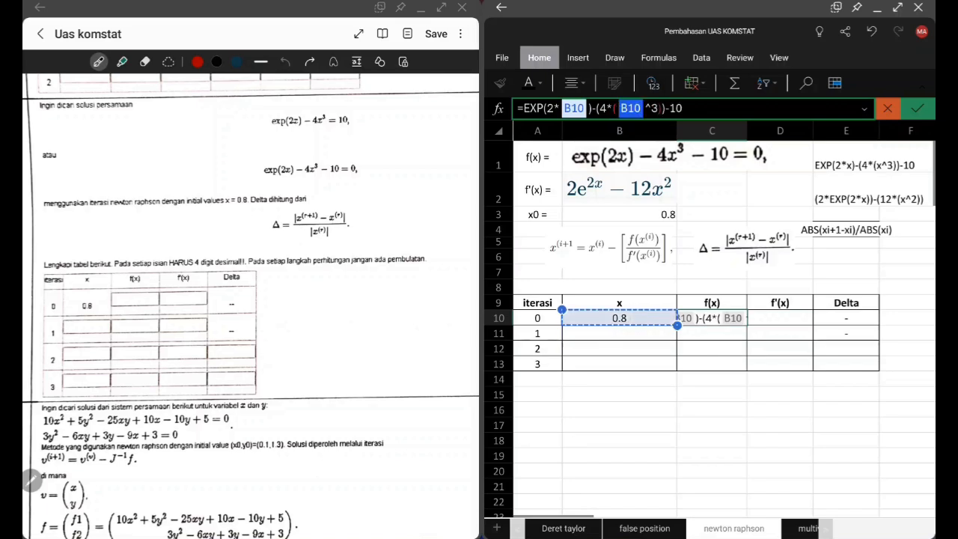
key("Return")
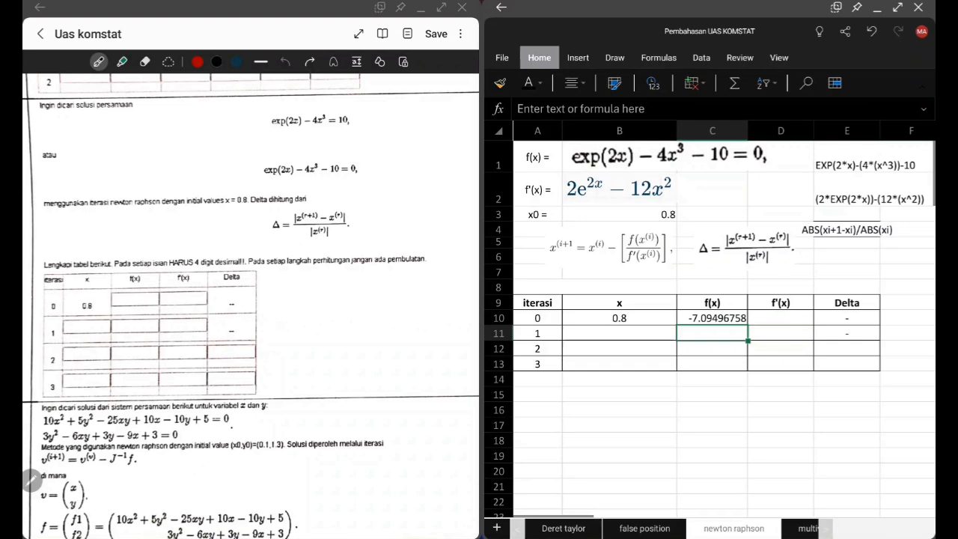
Copy the derivative expression (2*EXP(2*x))-(12*(x^2)) from E2 into iteration 0's f'(x) cell D10
left_click(780, 318)
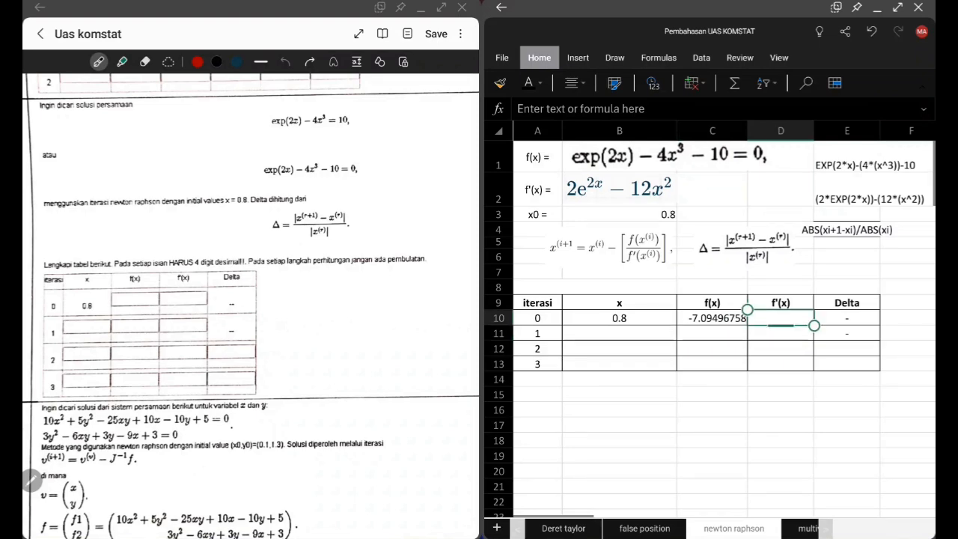
left_click(846, 199)
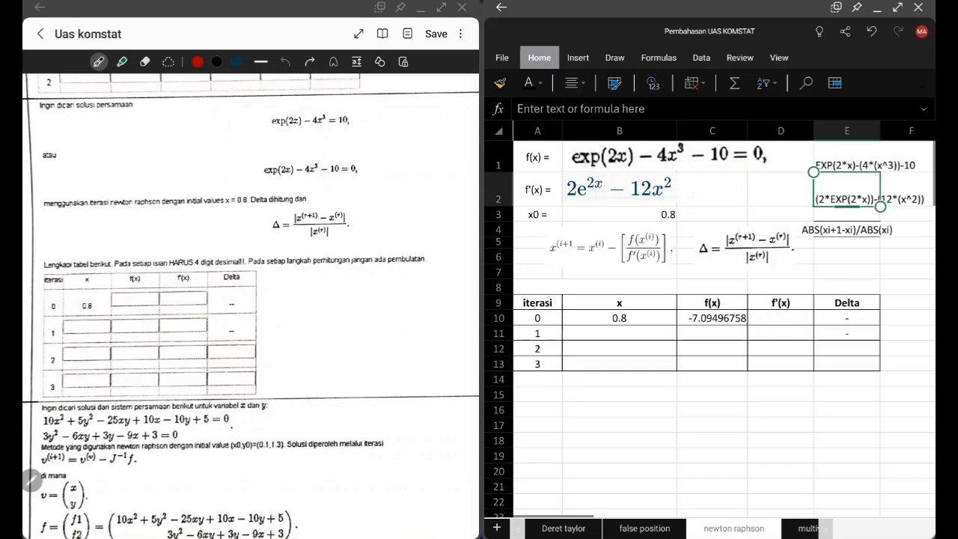
key("ctrl+c")
left_click(781, 318)
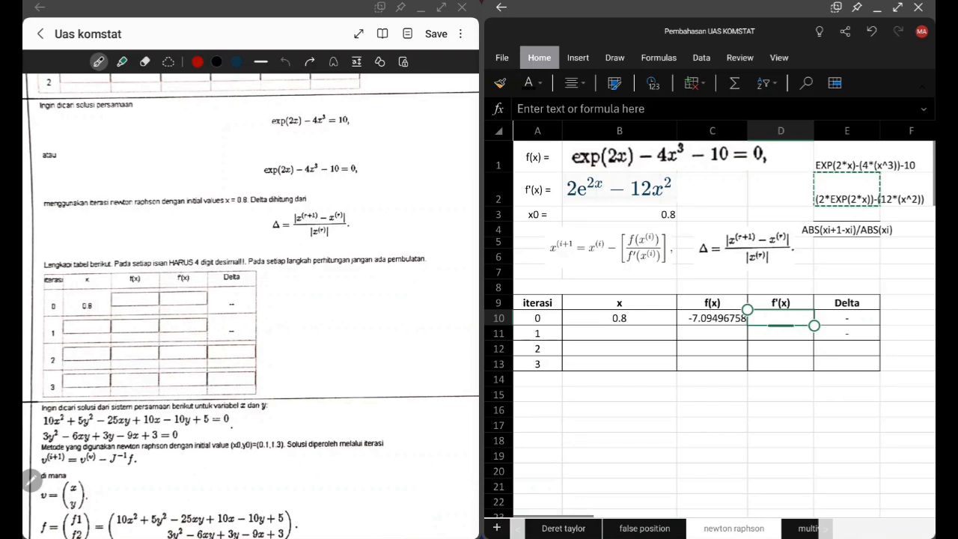
key("ctrl+v")
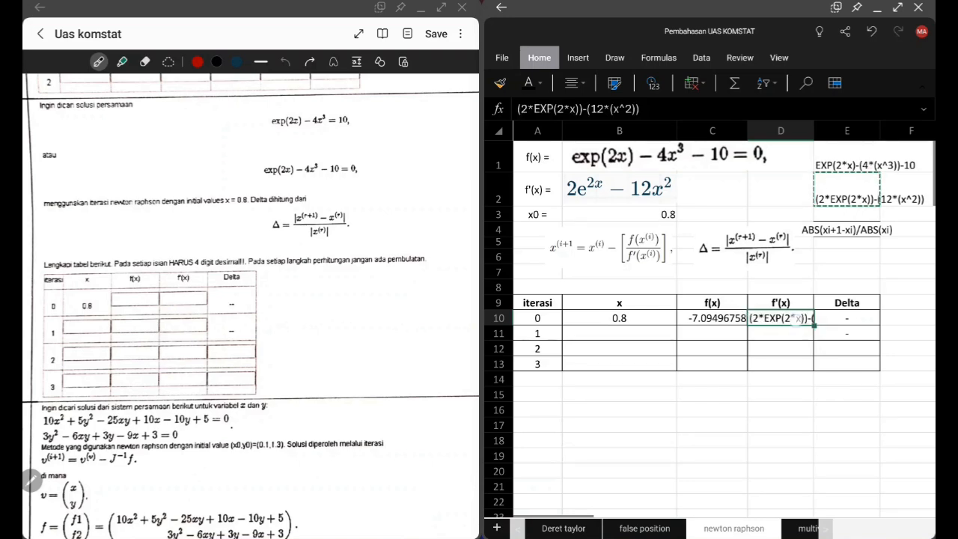
Turn the expression in D10 into the formula =(2*EXP(2*B10))-(12*(B10^2)), replacing each x with a reference to B10
left_click(781, 318)
left_click(528, 108)
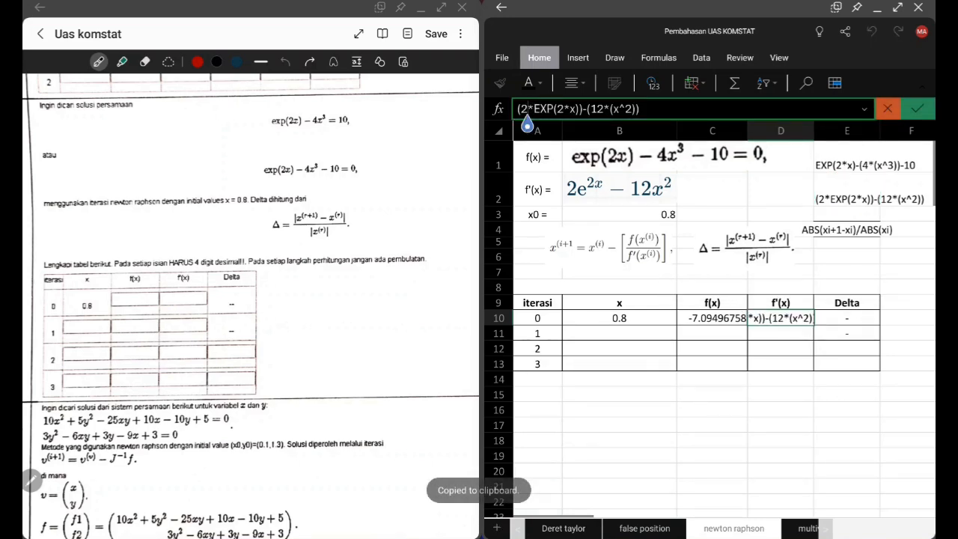
type("=")
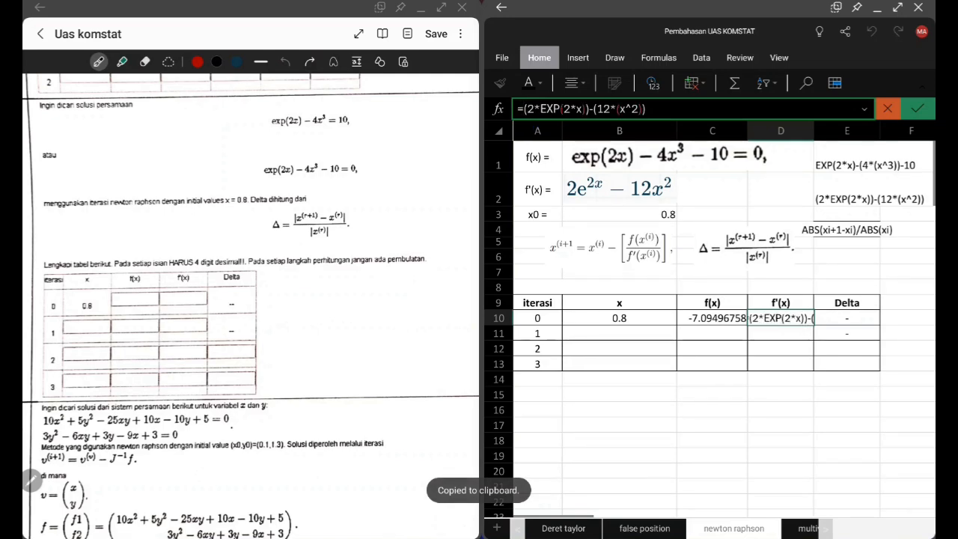
left_click(583, 110)
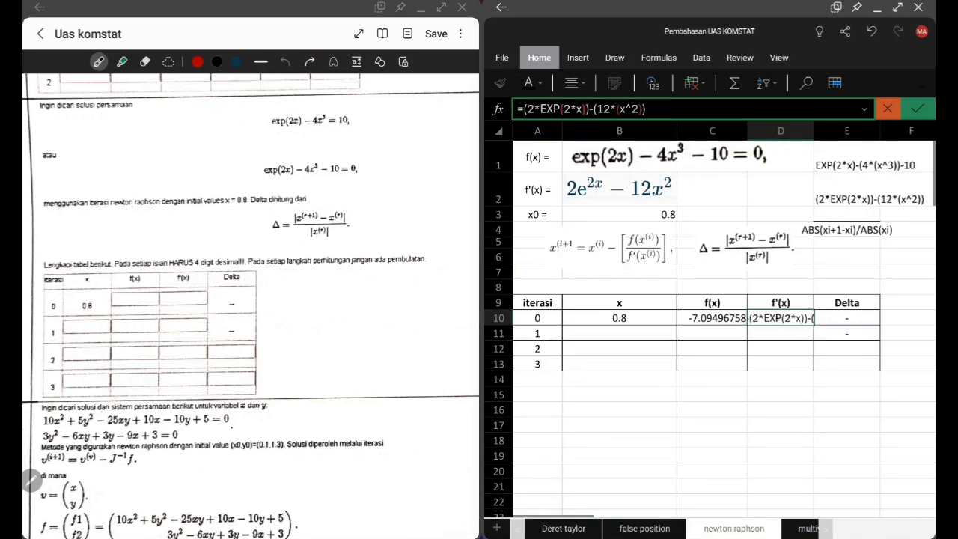
key("BackSpace")
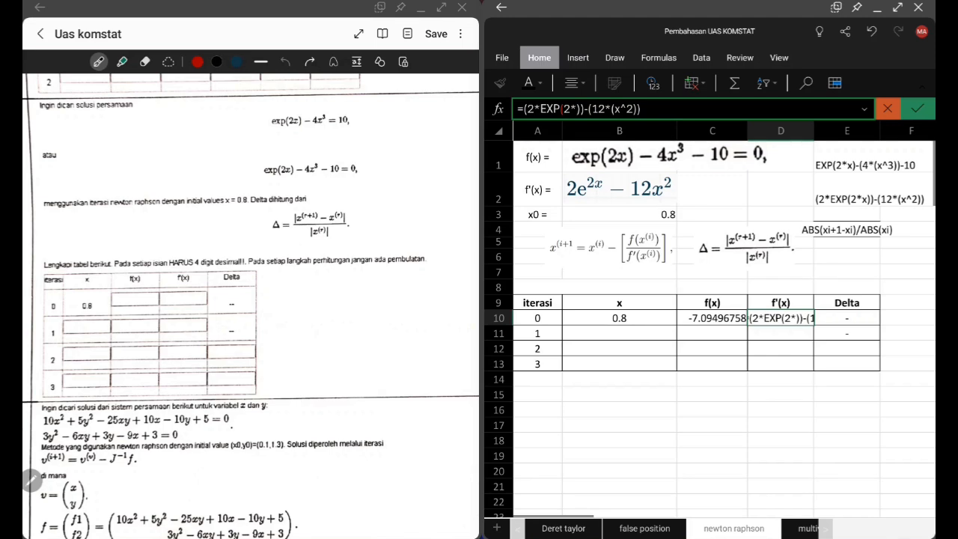
left_click(647, 316)
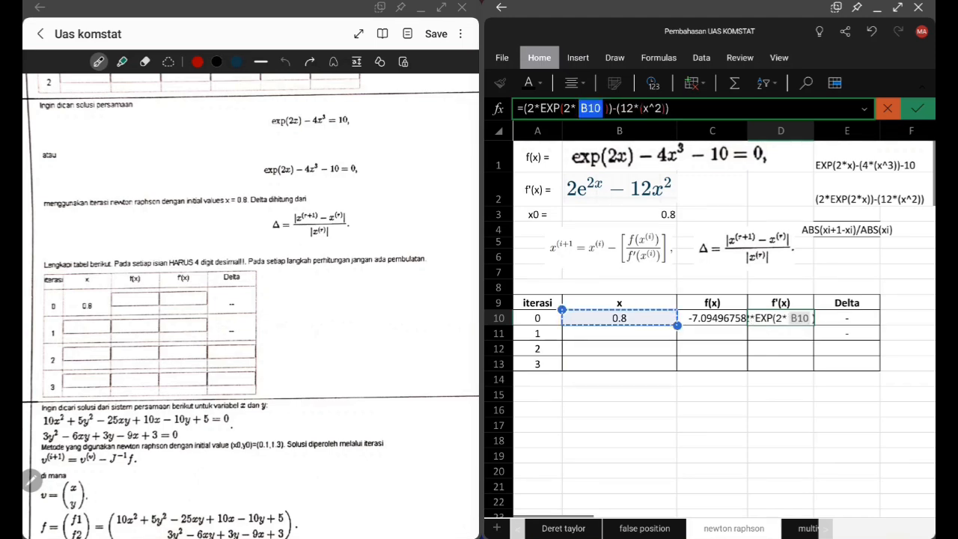
left_click(648, 108)
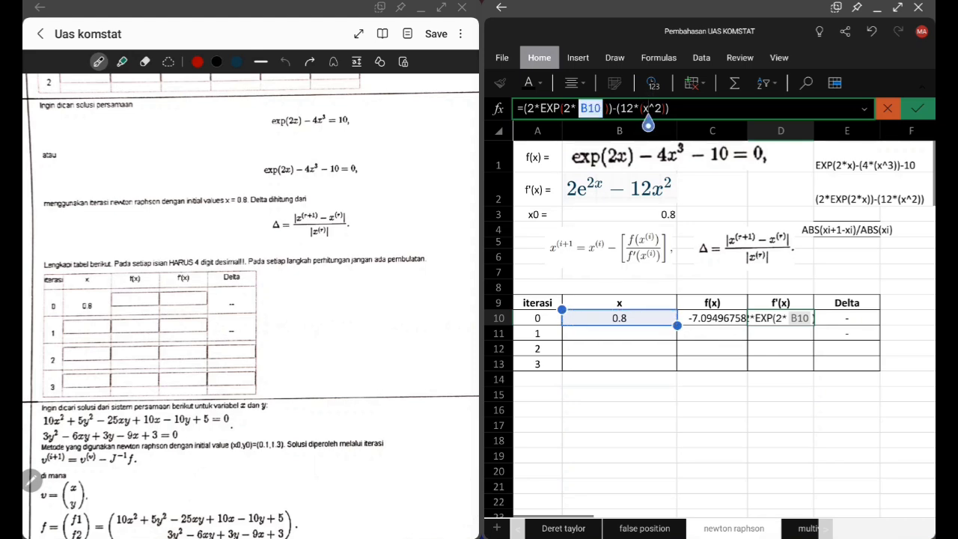
key("BackSpace")
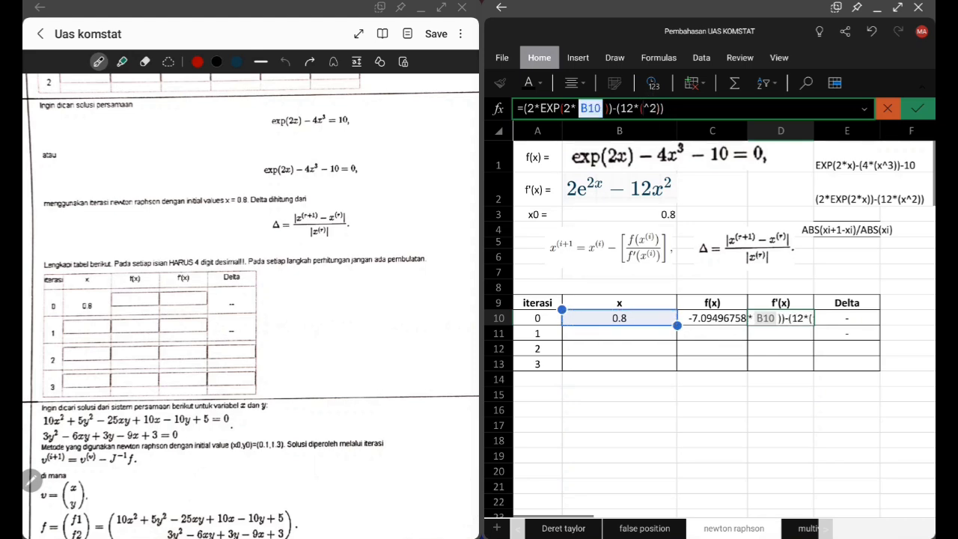
left_click(619, 318)
key("Return")
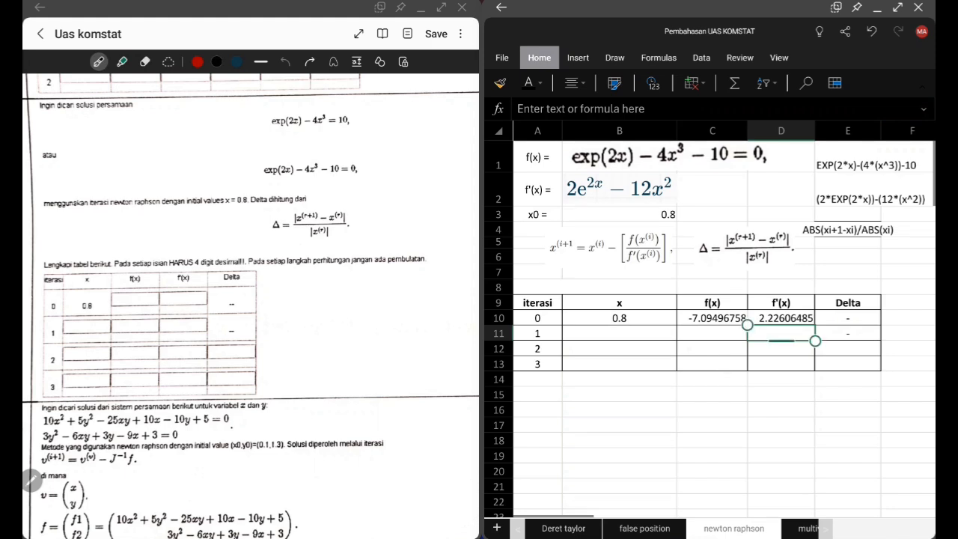
Calculate iteration 1's x in B11 with the Newton-Raphson formula =B10-(C10/D10)
left_click(619, 334)
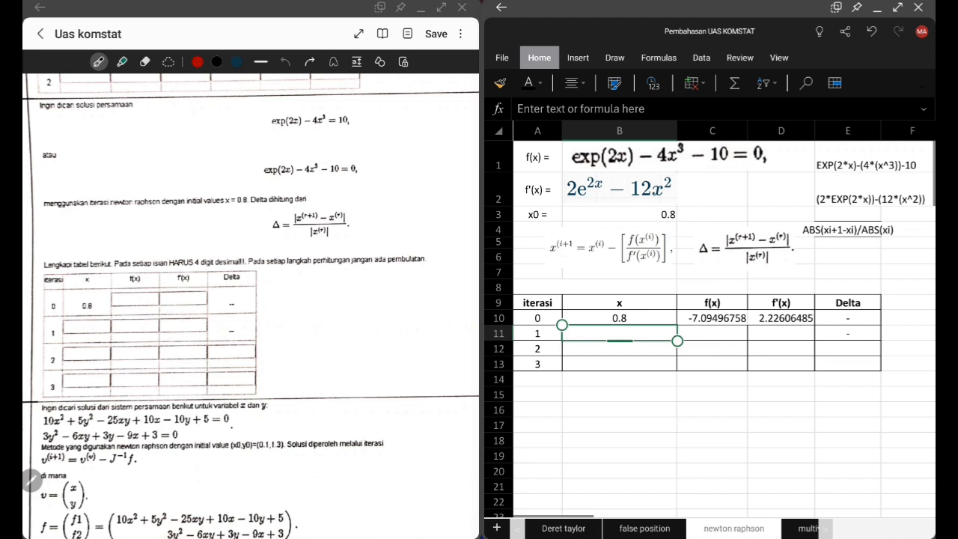
type("=")
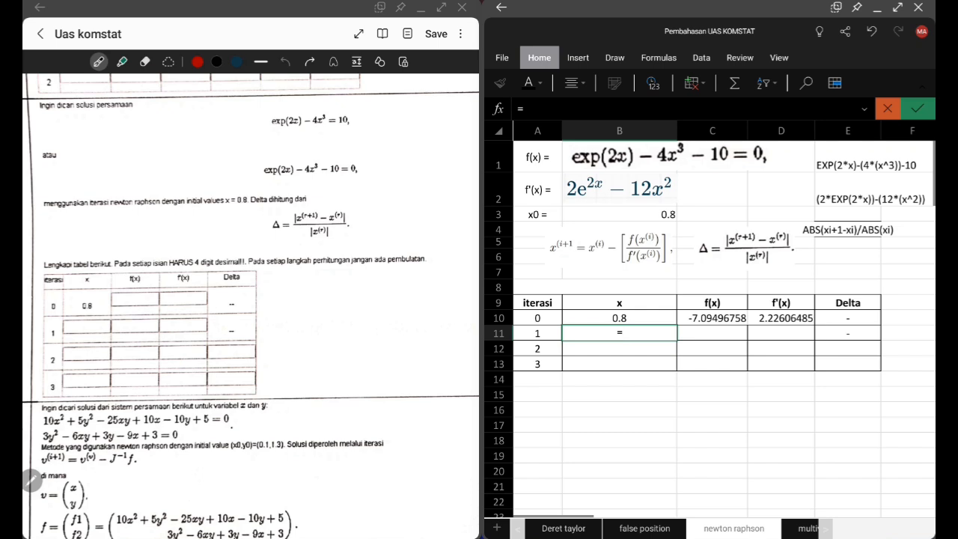
left_click(663, 317)
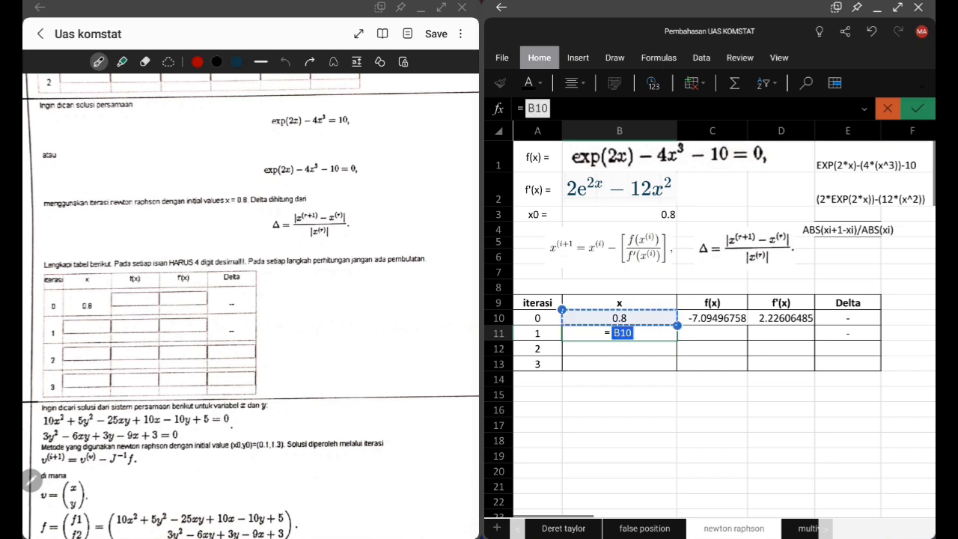
type("-")
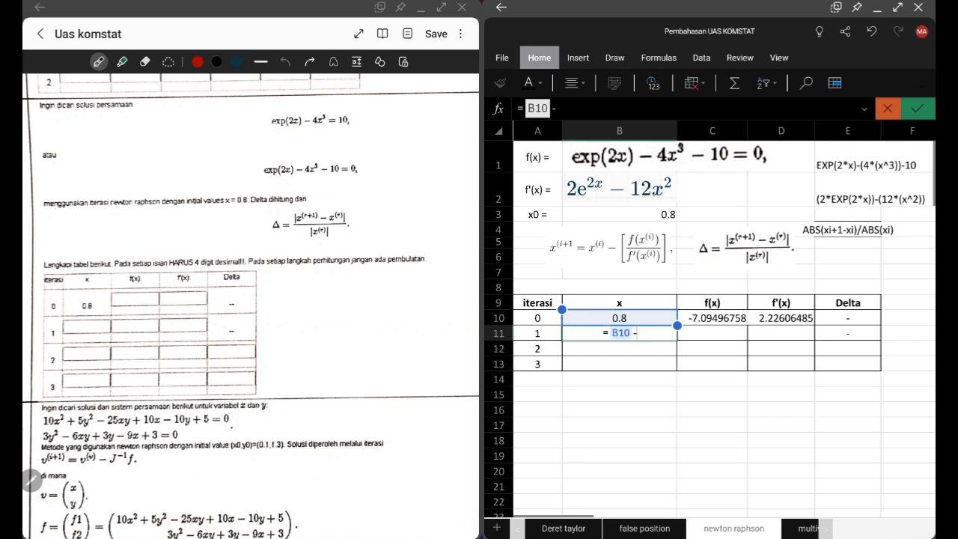
type("(")
left_click(712, 317)
type("/")
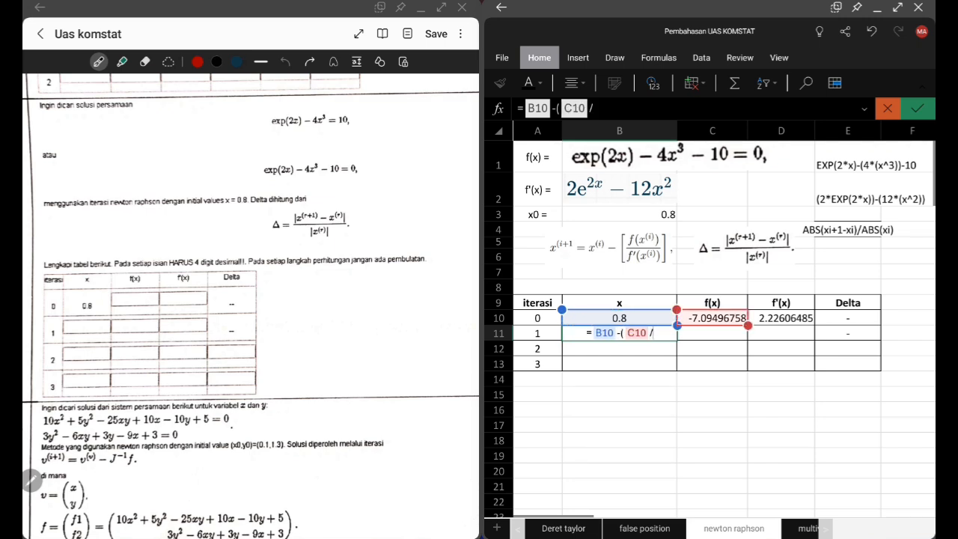
left_click(781, 317)
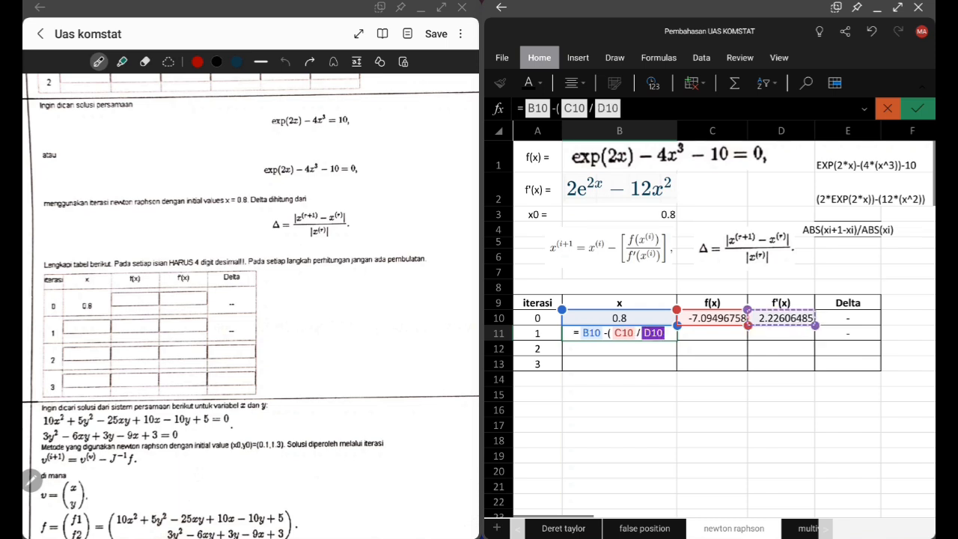
type(")")
key("Return")
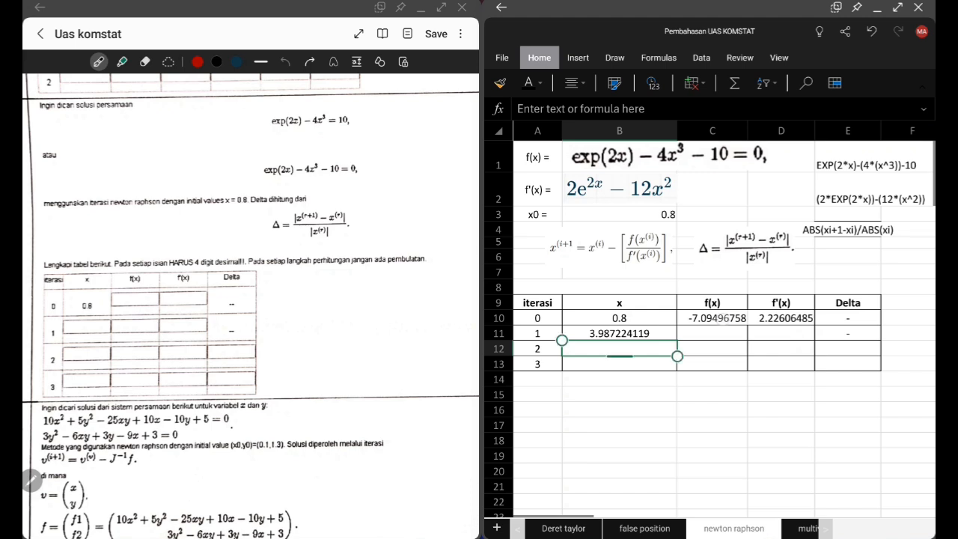
Fill the f(x) and f'(x) formulas from C10:D10 down to iteration 1 in row 11
left_click(712, 317)
left_click(725, 328)
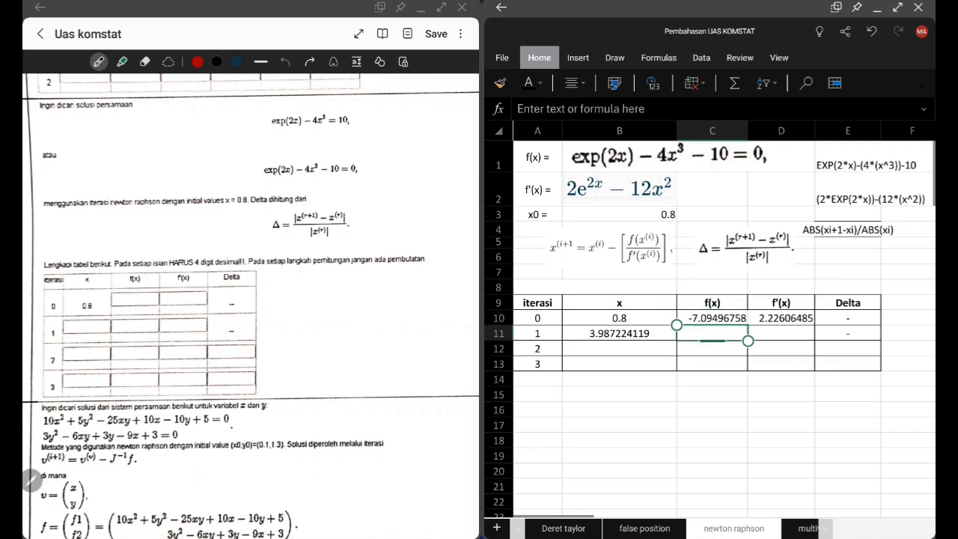
left_click_drag(748, 326, 814, 325)
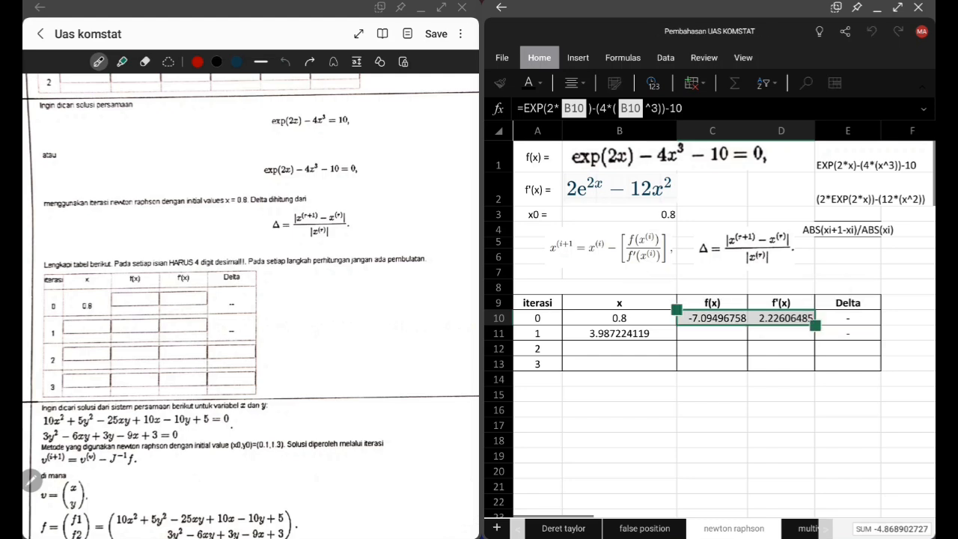
left_click_drag(815, 325, 814, 340)
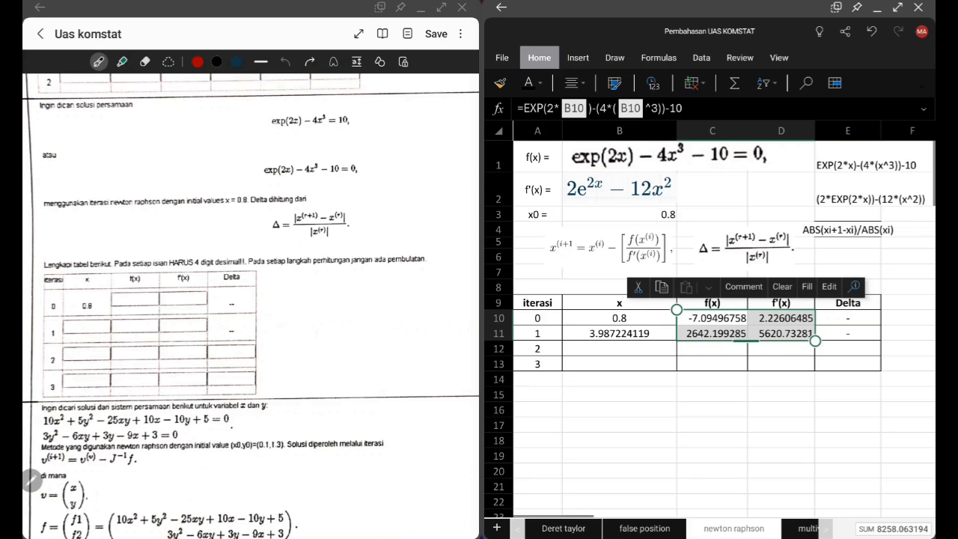
left_click(711, 394)
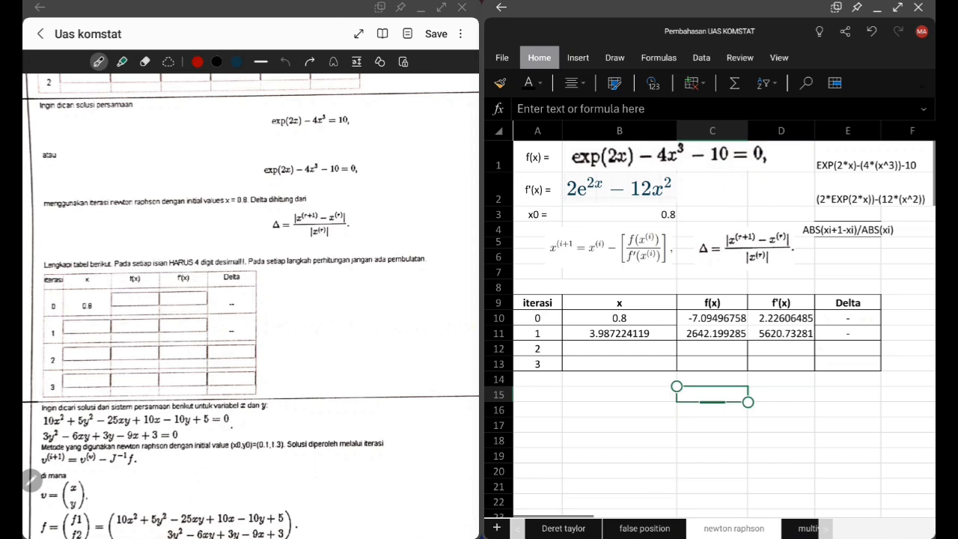
Fill the x formula from B11 down to iteration 2 in B12 and check the cell references of the copy
left_click(619, 348)
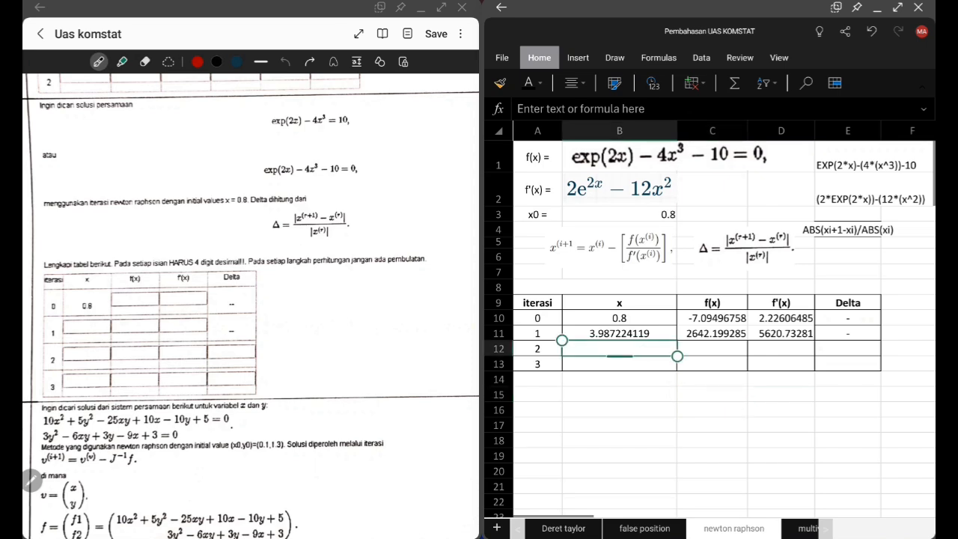
left_click(619, 333)
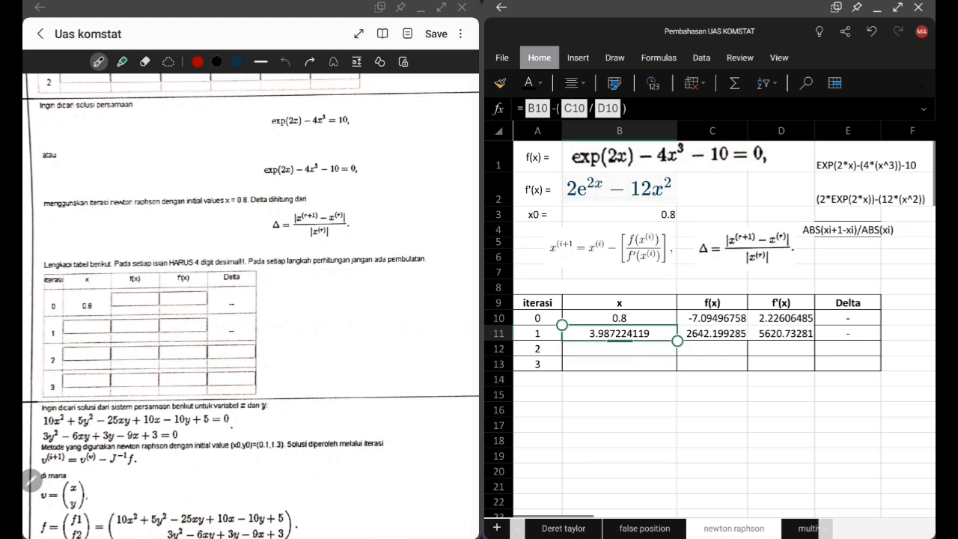
left_click(619, 333)
left_click(642, 305)
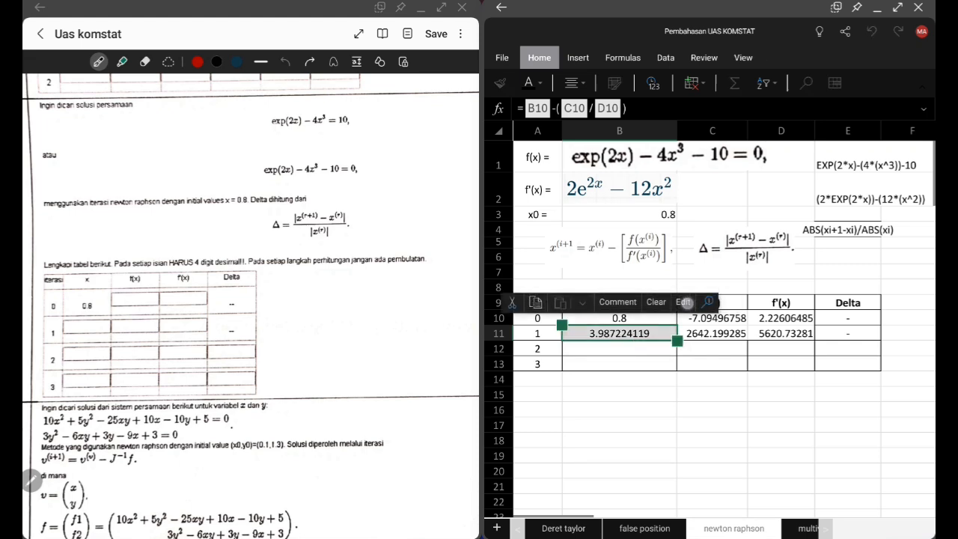
left_click_drag(677, 341, 677, 355)
double_click(644, 348)
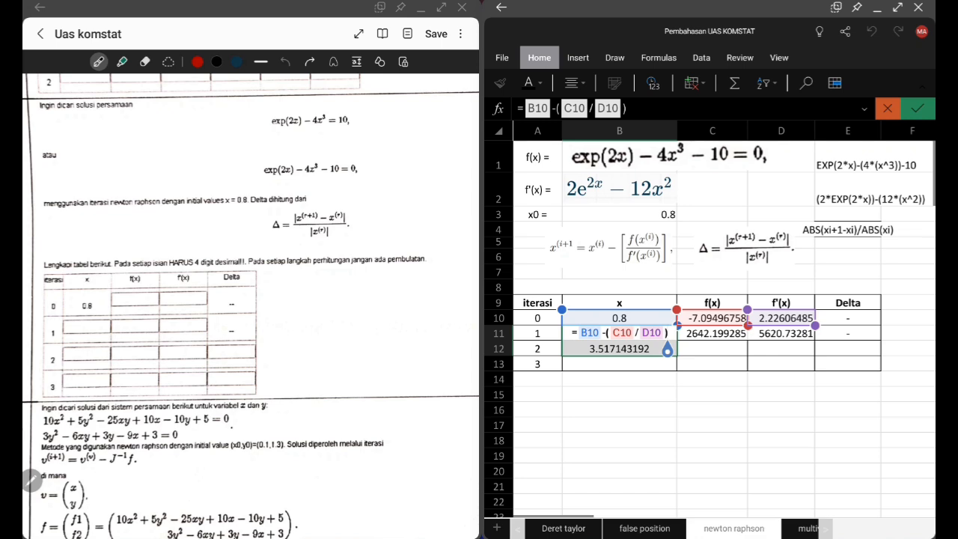
left_click(917, 108)
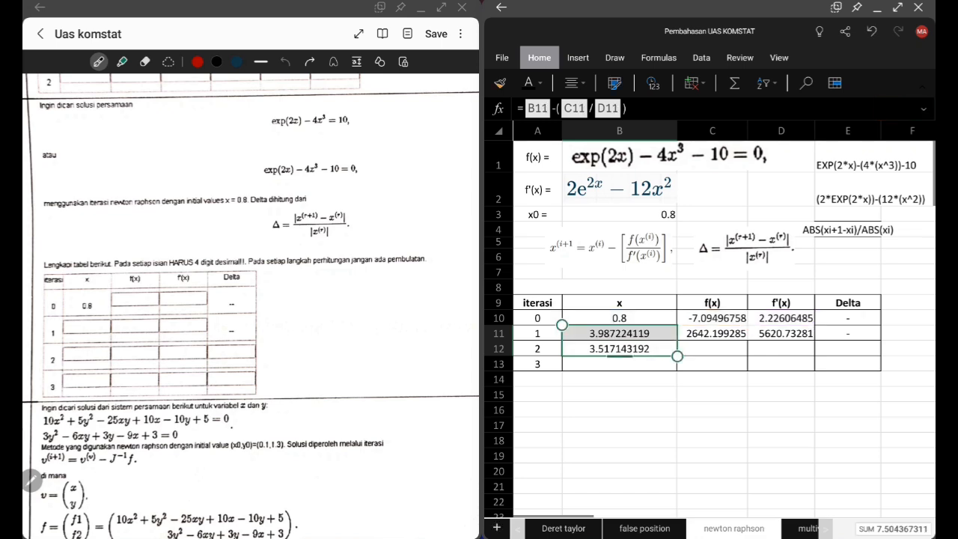
double_click(619, 348)
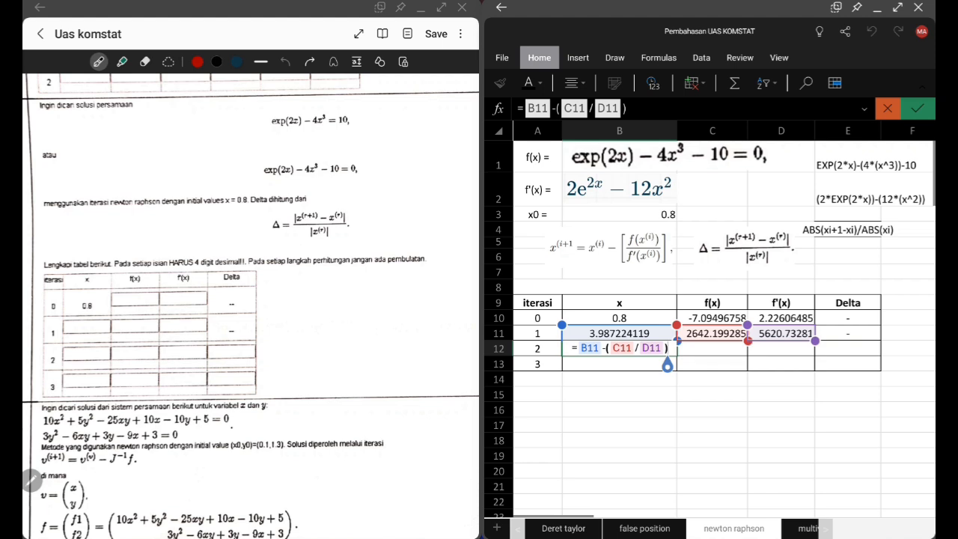
key("Return")
Fill the f(x) and f'(x) formulas from C11:D11 down to iteration 2 in row 12 and check the copied formulas' references
left_click(712, 348)
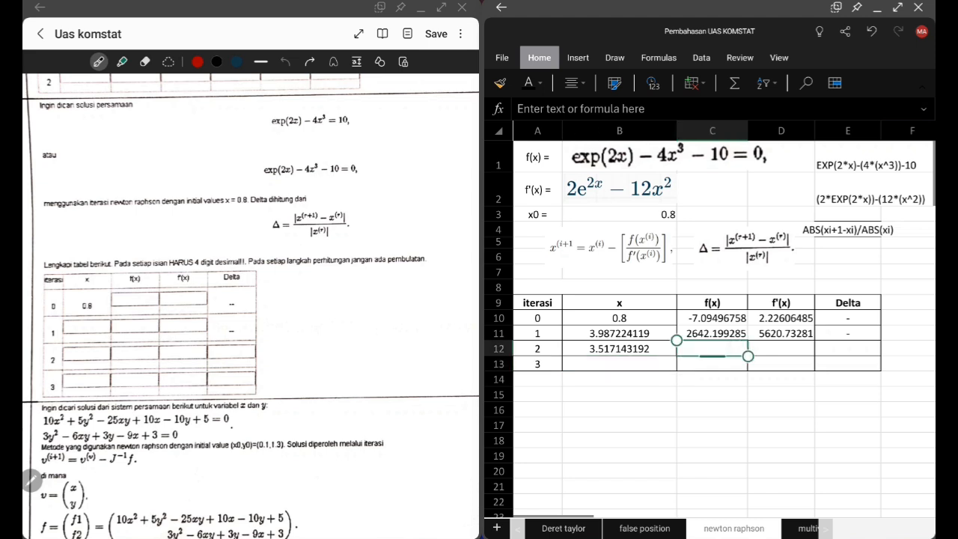
left_click(712, 333)
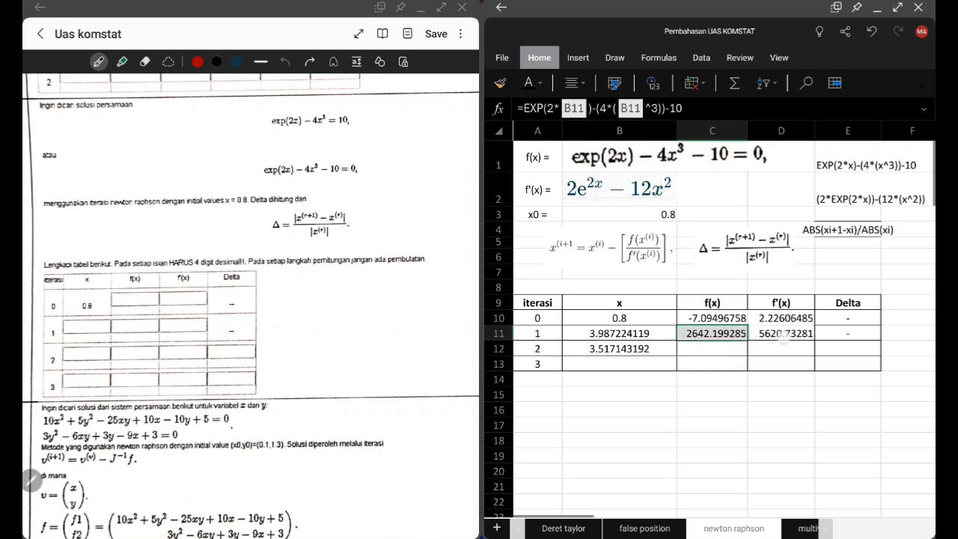
left_click_drag(748, 340, 814, 356)
left_click(807, 302)
left_click(731, 380)
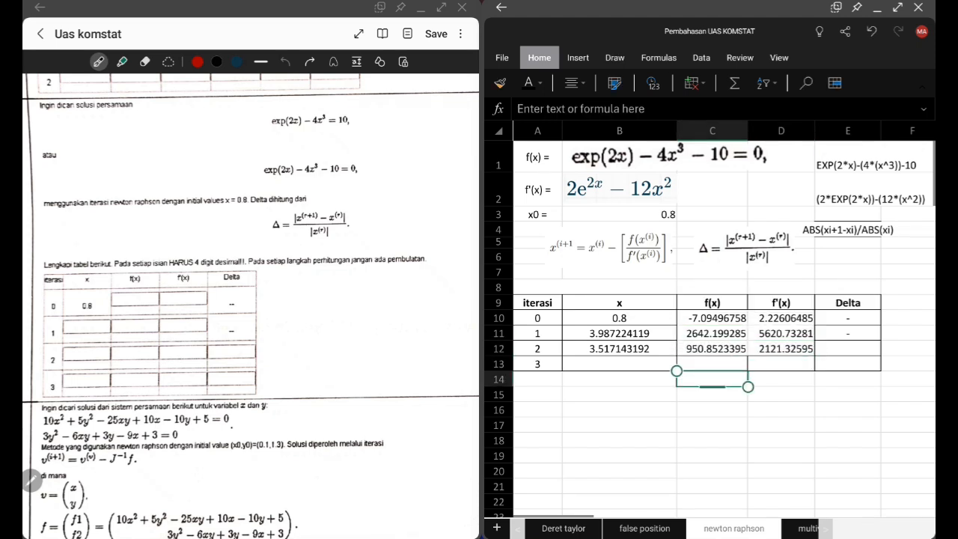
left_click(712, 348)
double_click(713, 348)
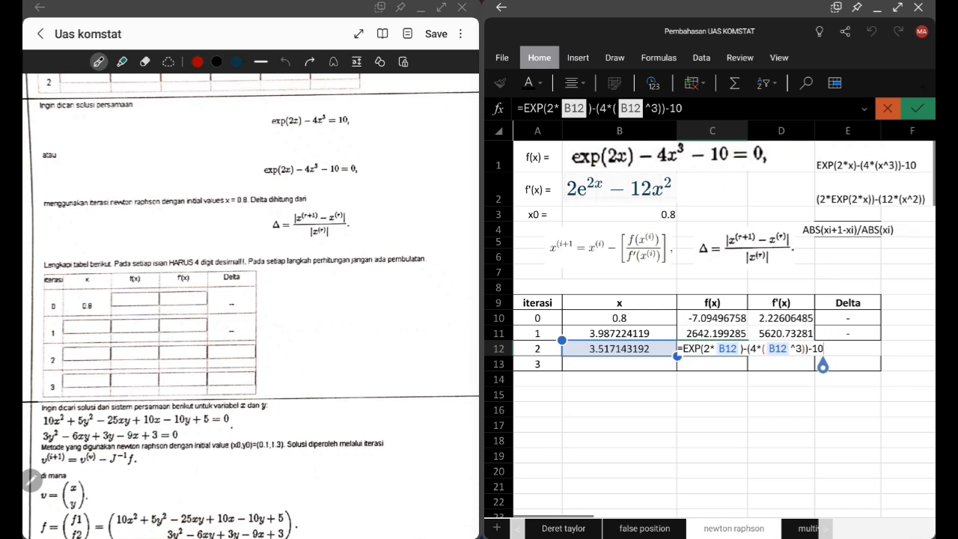
key("Return")
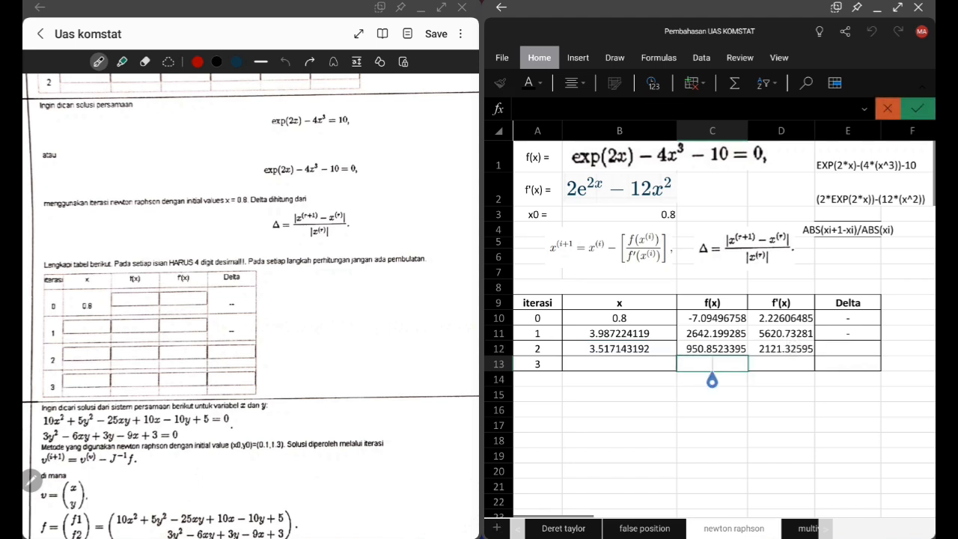
left_click(780, 349)
left_click(892, 320)
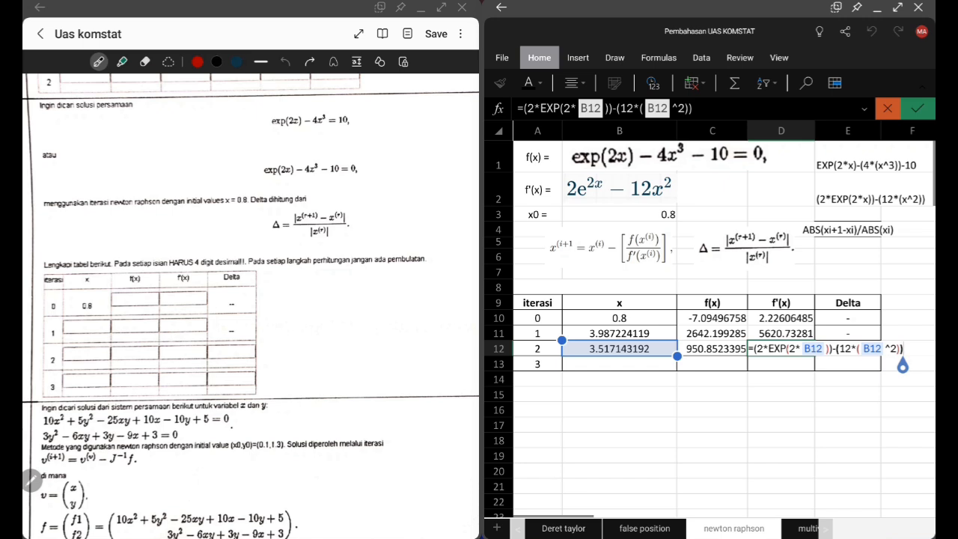
key("Return")
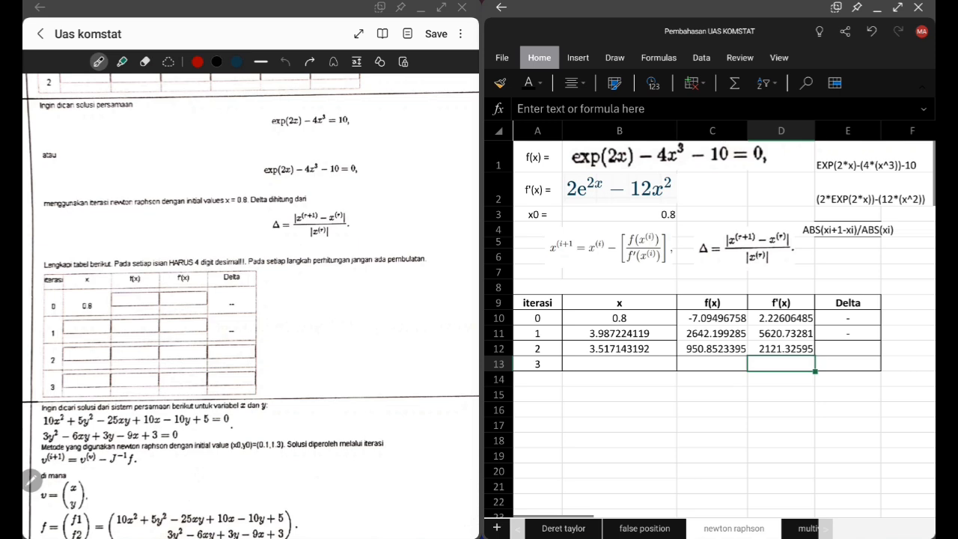
Fill the x formula from B12 down to iteration 3 in B13 and check which cells the copy refers to
left_click(639, 352)
left_click(656, 366)
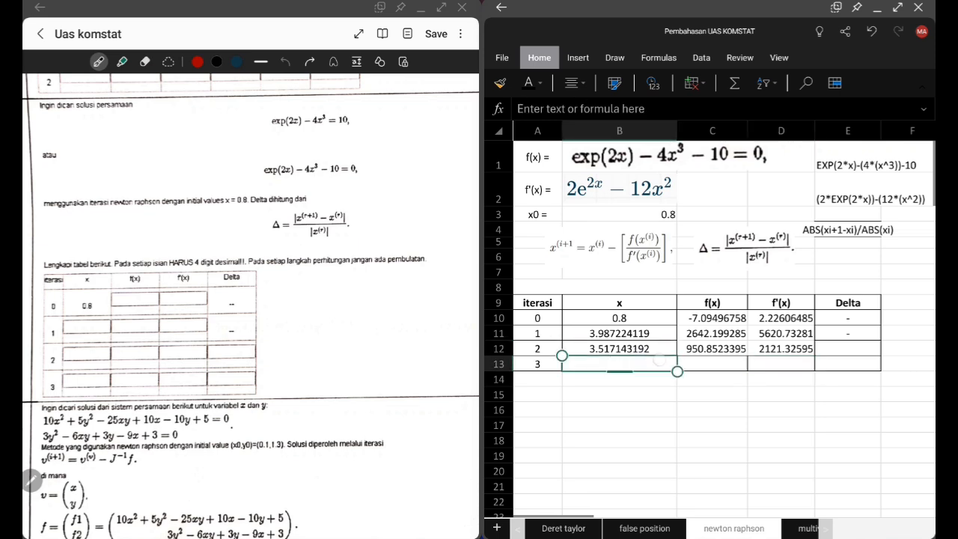
left_click(660, 361)
left_click(656, 349)
left_click(683, 358)
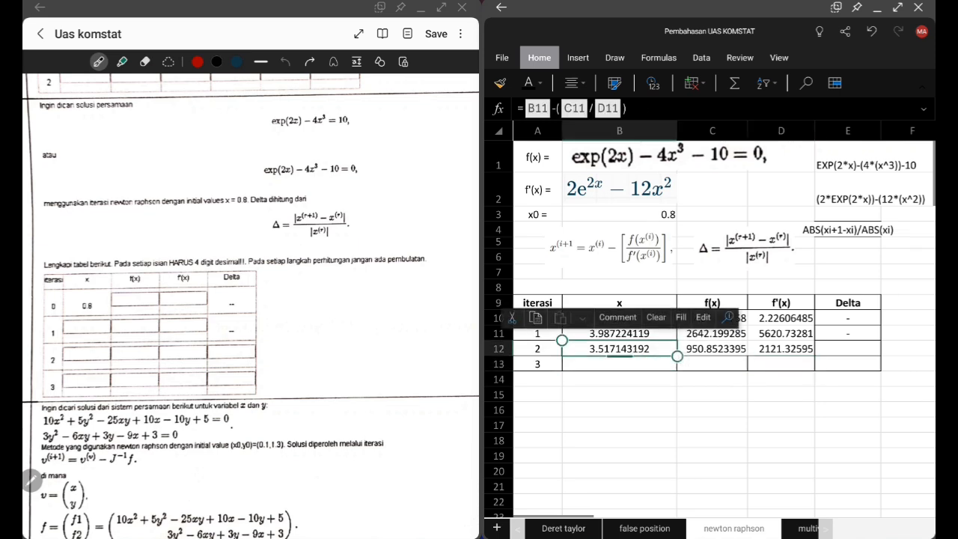
left_click(680, 318)
left_click_drag(677, 356, 677, 370)
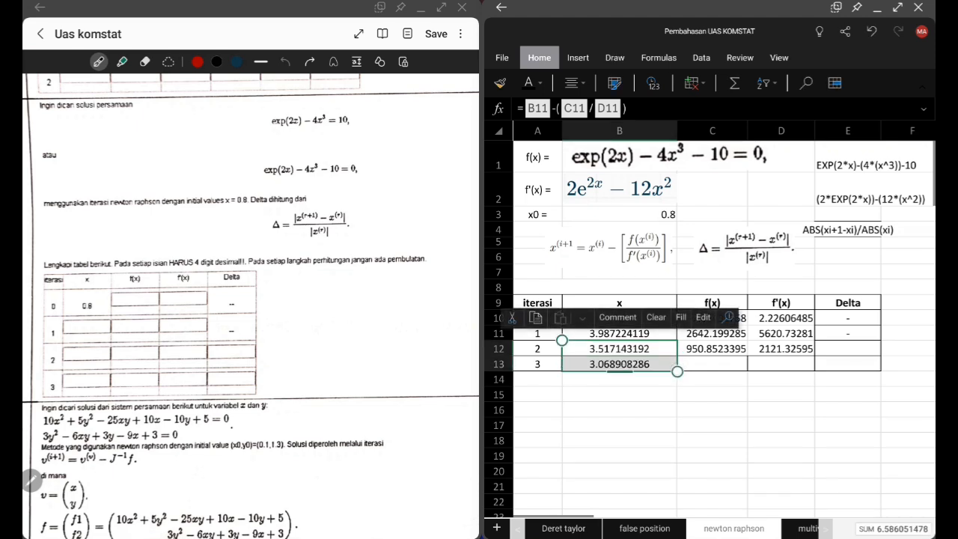
double_click(650, 363)
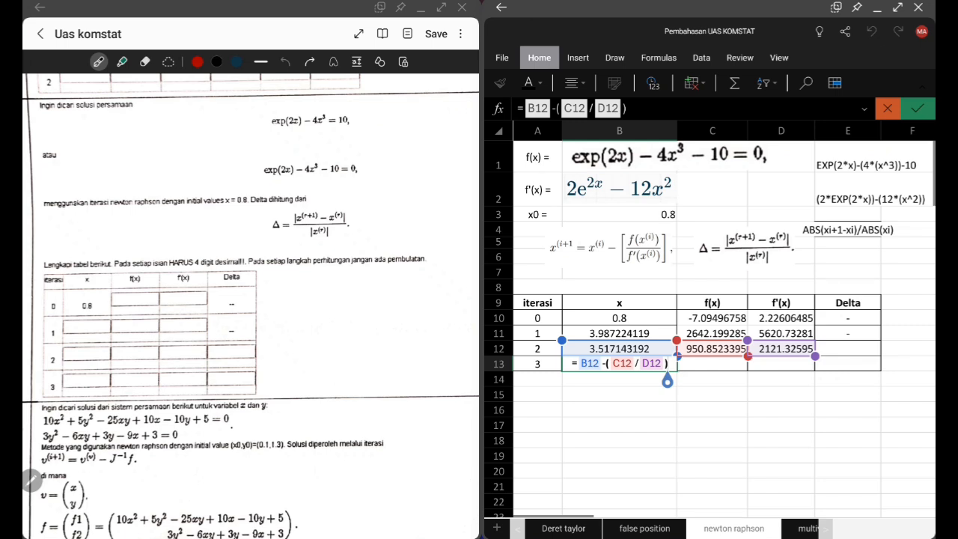
key("Return")
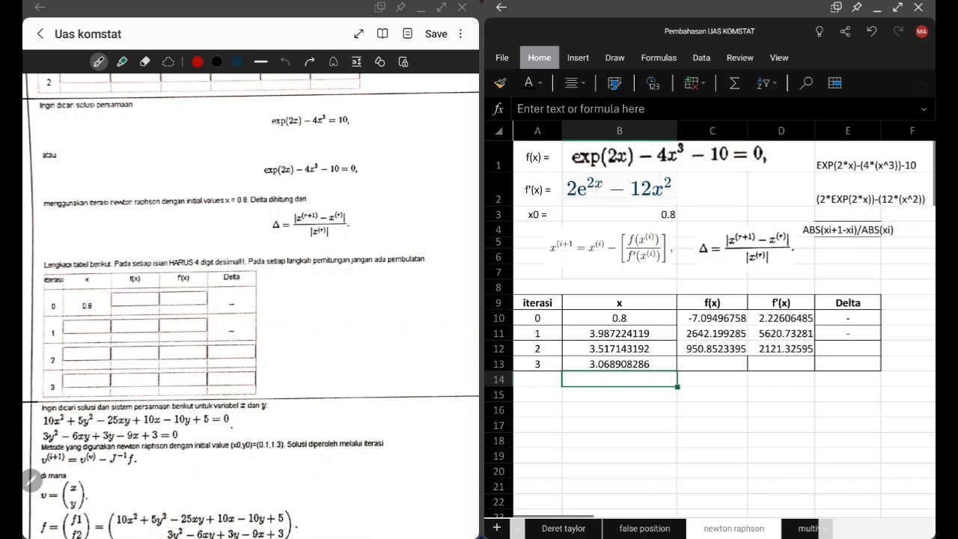
Fill the f(x) and f'(x) formulas from C12:D12 down to iteration 3 in row 13 and check both copied formulas
left_click(730, 361)
left_click(731, 348)
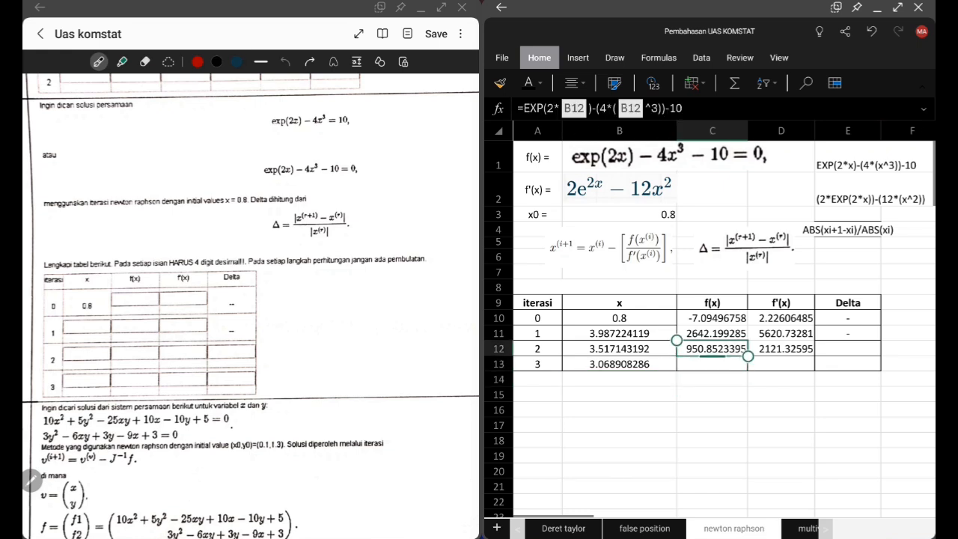
left_click_drag(748, 355, 815, 372)
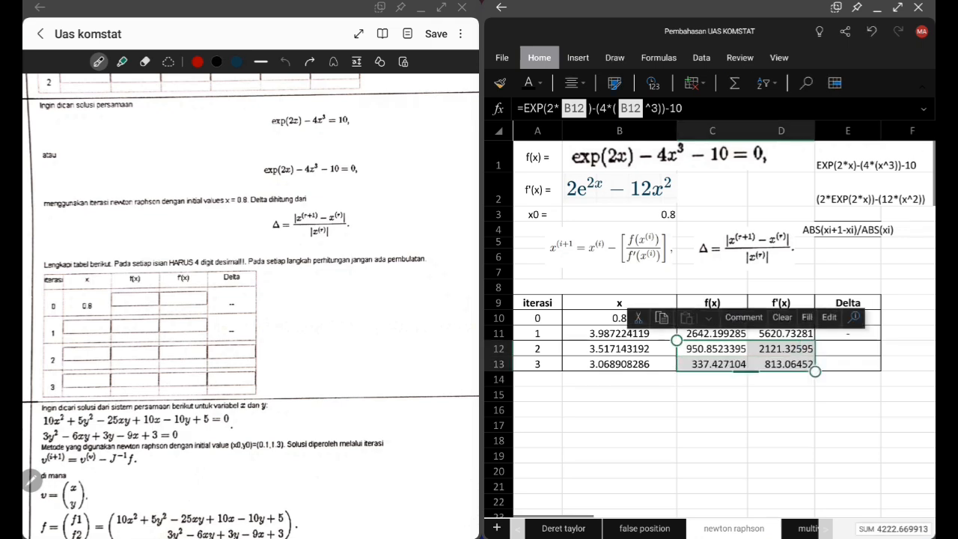
double_click(722, 365)
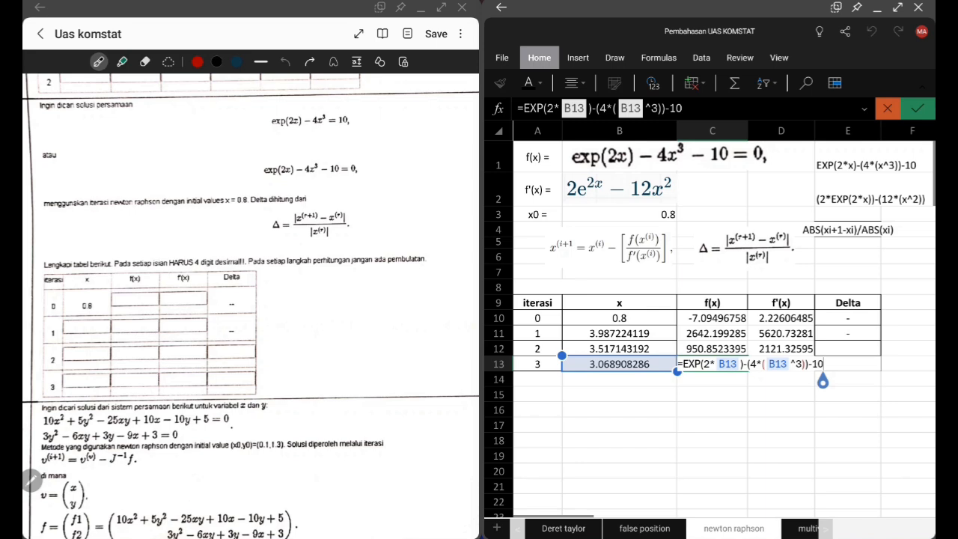
key("Return")
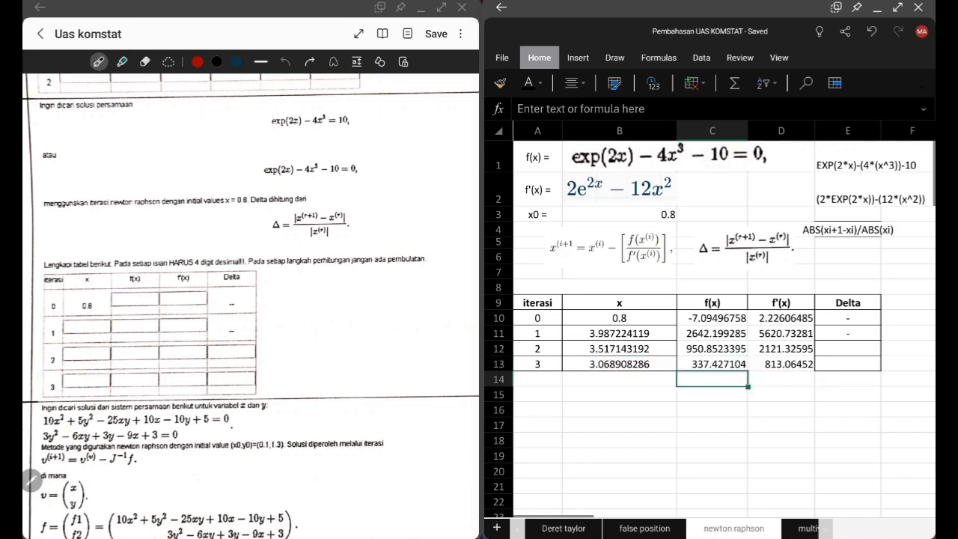
left_click(781, 364)
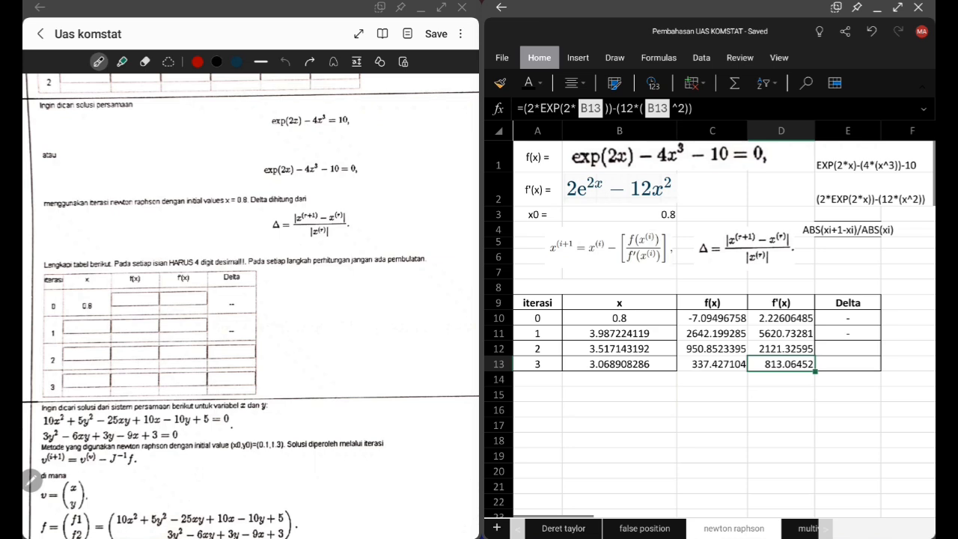
scroll(718, 314, "right", 1)
left_click(780, 363)
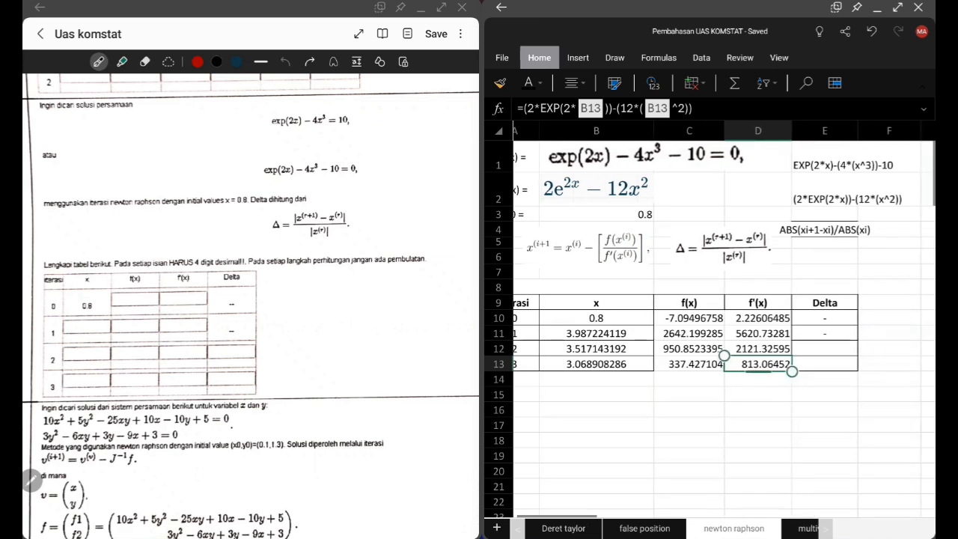
Copy the Delta expression ABS(xi+1-xi)/ABS(xi) from E4 into iteration 2's Delta cell E12
scroll(719, 314, "left", 1)
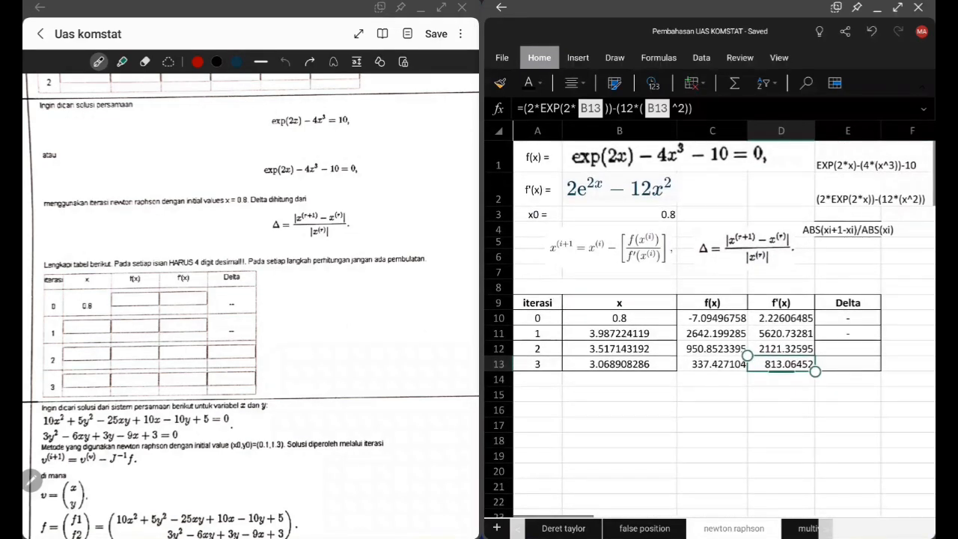
left_click(745, 247)
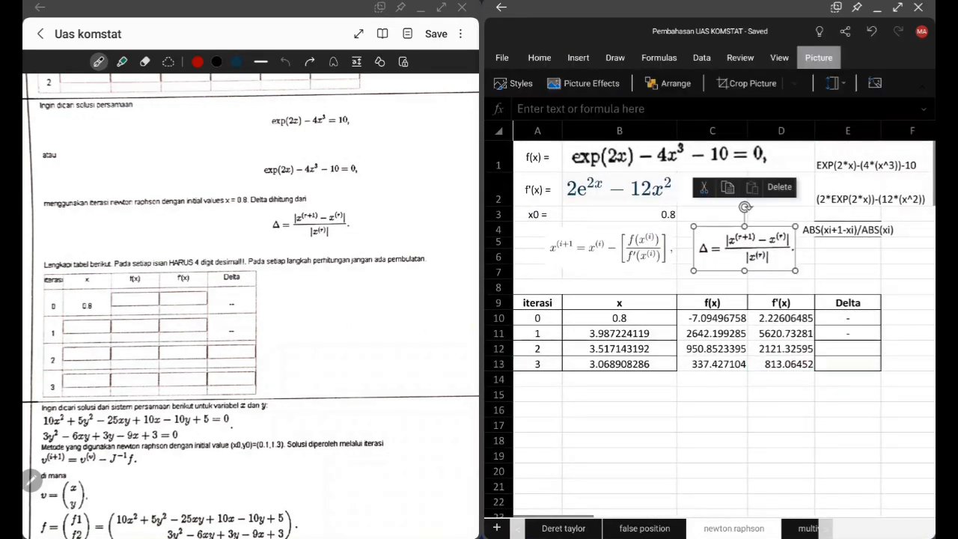
left_click(847, 256)
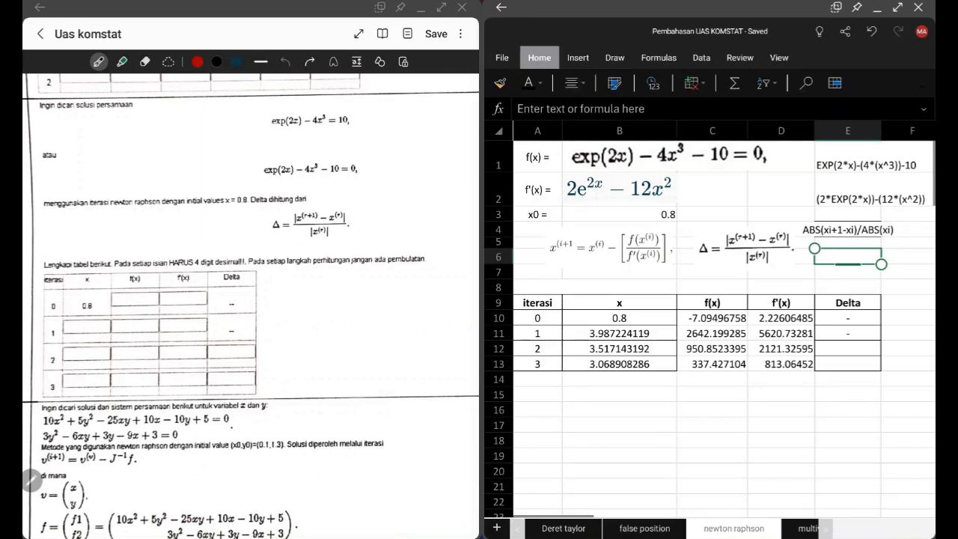
left_click(848, 229)
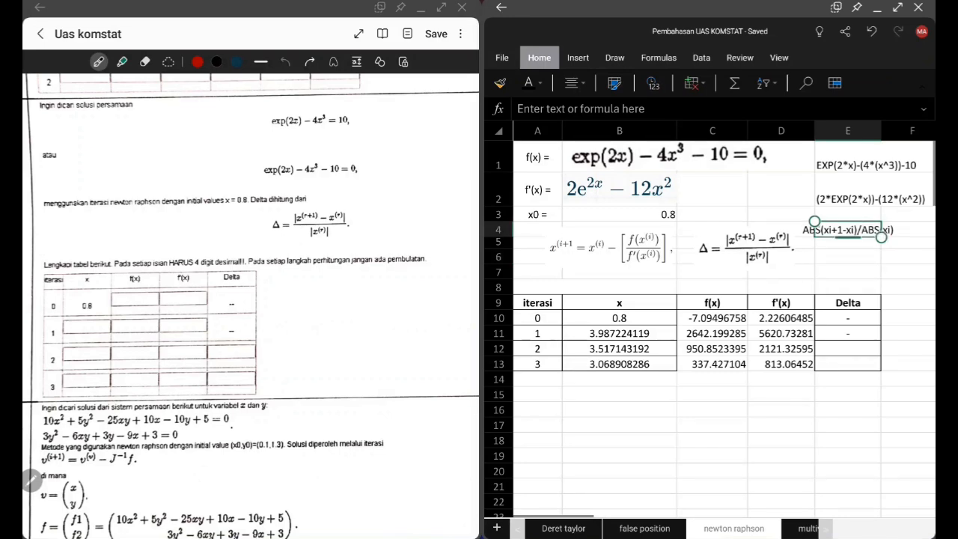
key("ctrl+c")
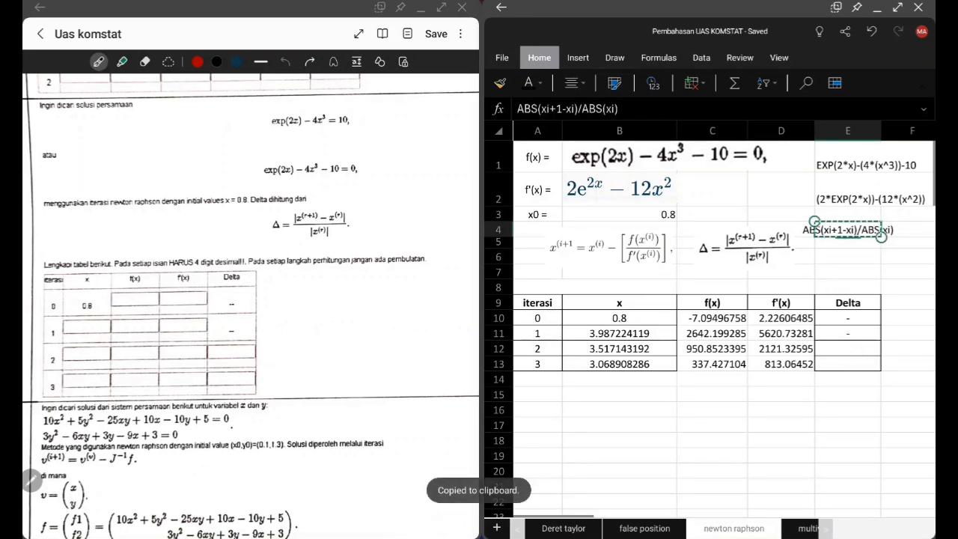
left_click(848, 348)
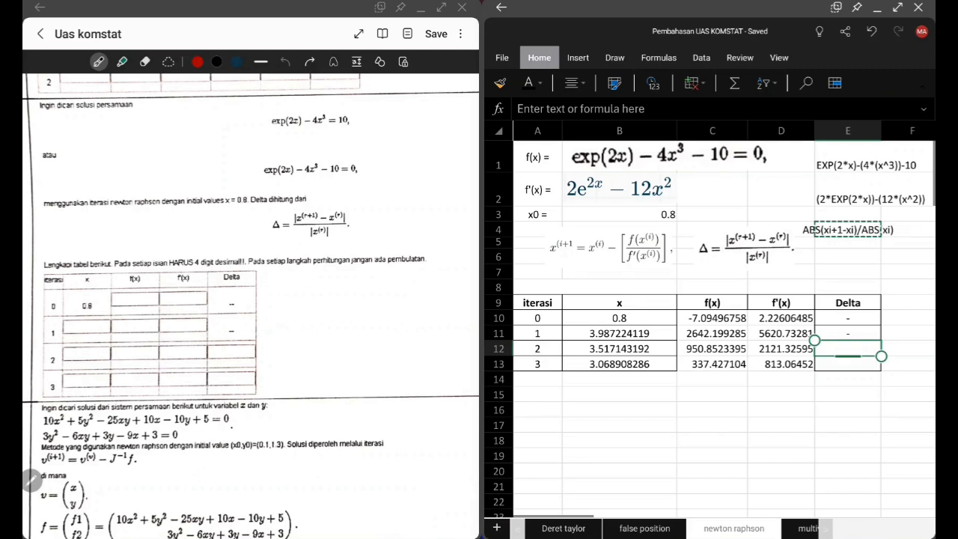
key("ctrl+v")
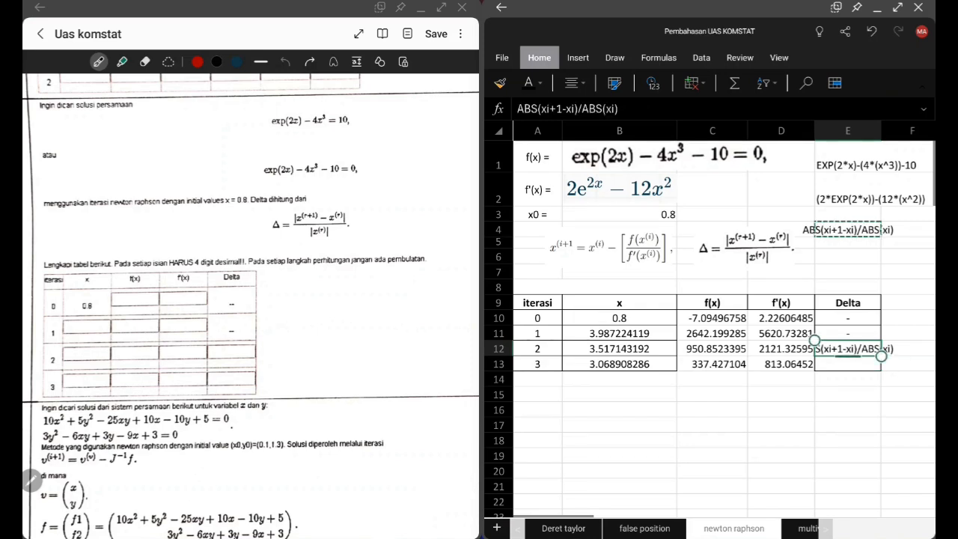
Turn the text in E12 into a formula with a leading equals sign and replace xi+1 with a reference to B12
left_click(848, 348)
left_click(732, 318)
left_click(518, 109)
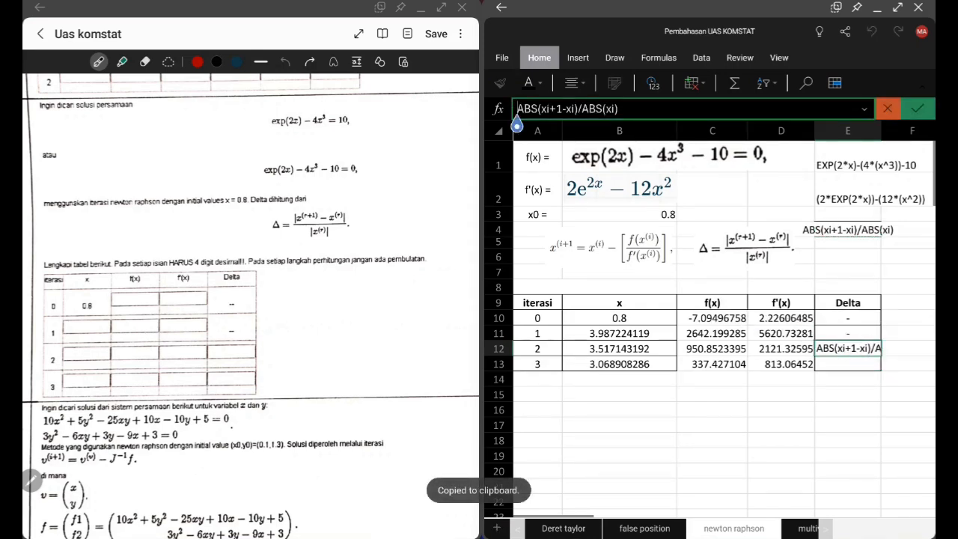
type("=")
left_click(561, 109)
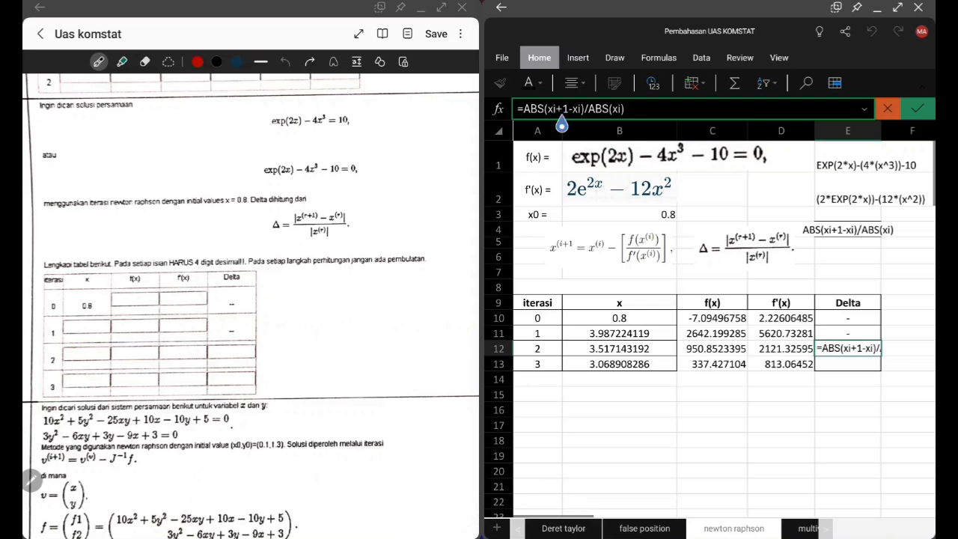
key("Delete")
key("BackSpace")
key("BackSpace")
key("BackSpace")
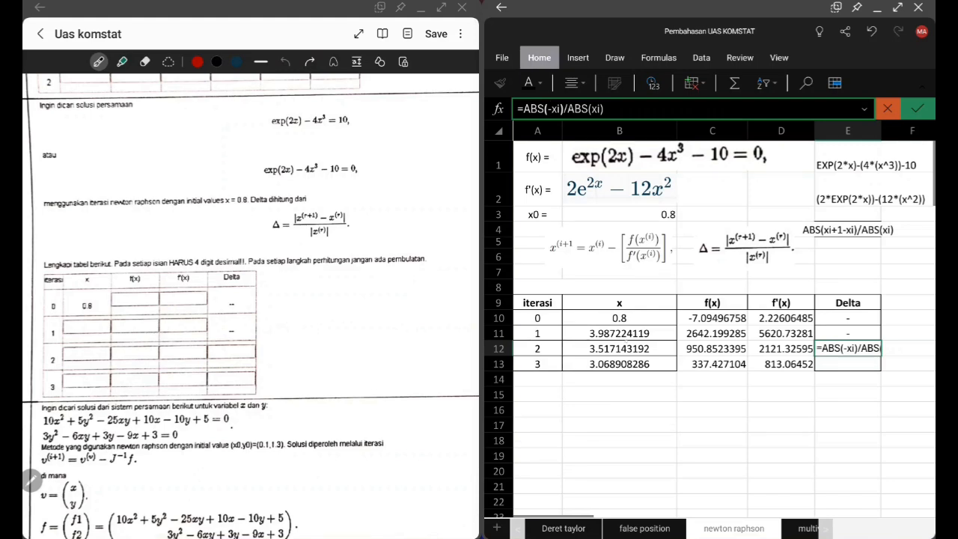
left_click(619, 349)
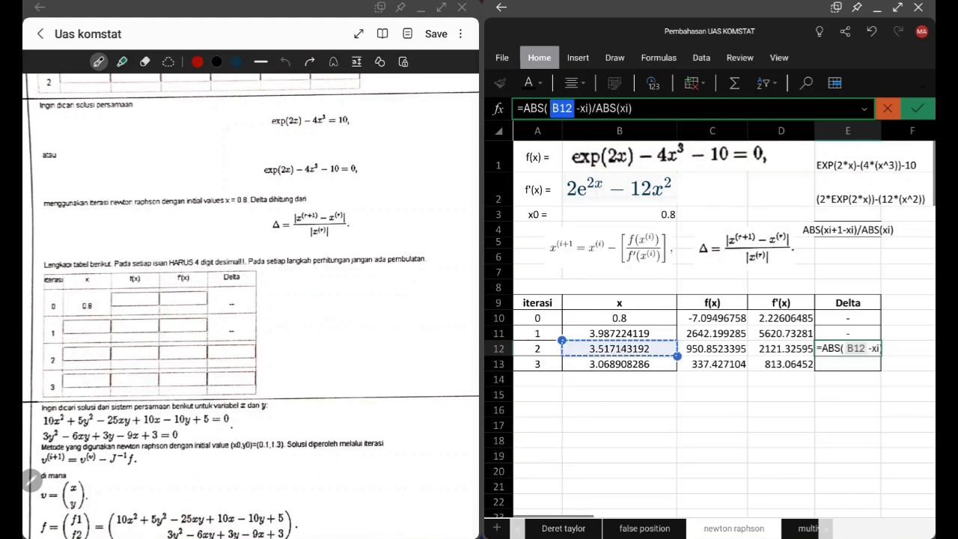
Replace both remaining xi placeholders in E12 with B11 and enter the formula =ABS(B12-B11)/ABS(B11)
left_click(588, 108)
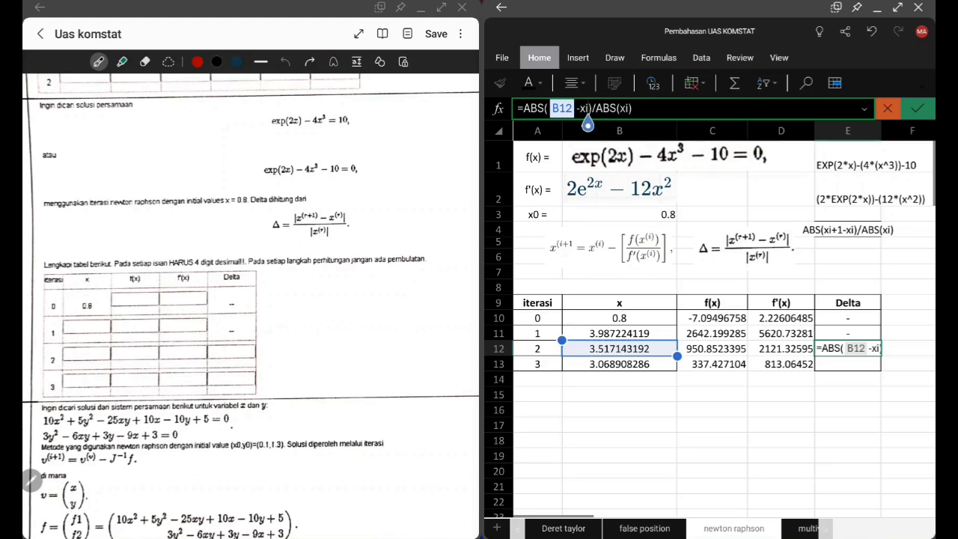
key("BackSpace")
key("BackSpace")
left_click(656, 333)
left_click(647, 108)
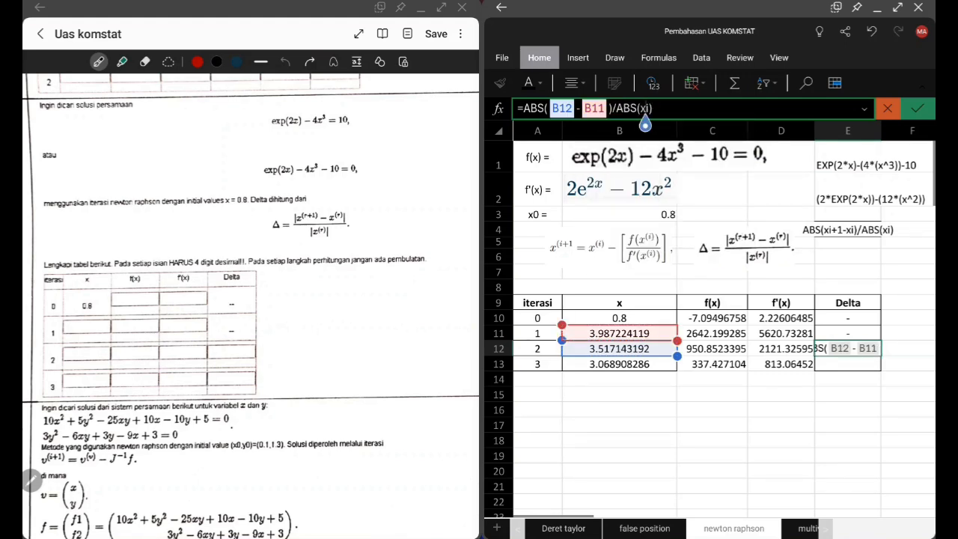
key("BackSpace")
key("BackSpace")
left_click(619, 348)
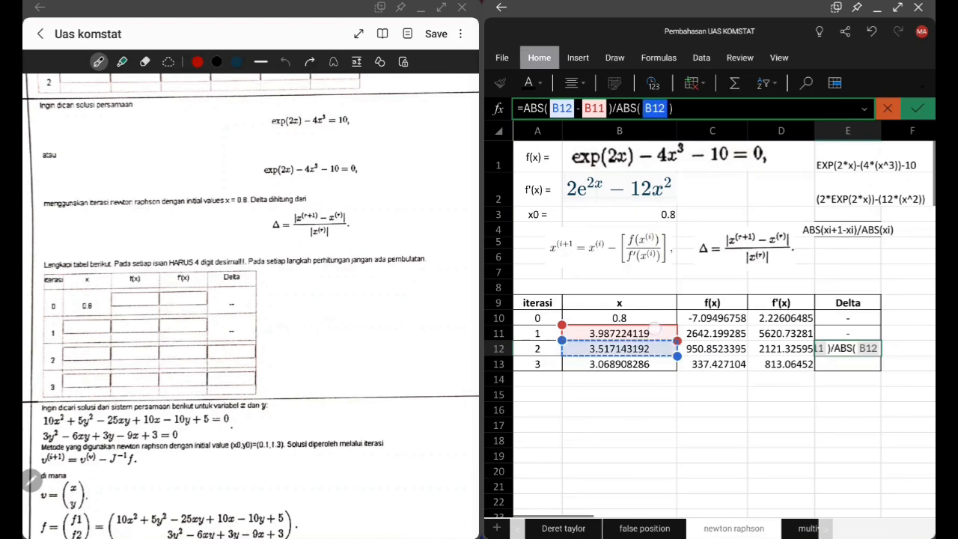
left_click(619, 333)
key("Return")
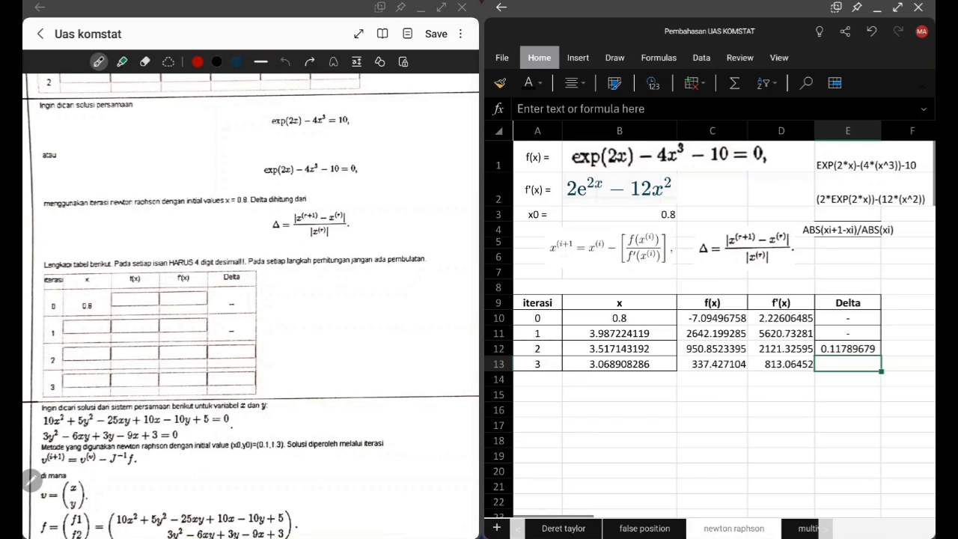
Fill the Delta formula from E12 down to iteration 3 in E13 and check the copy's cell references
left_click(854, 345)
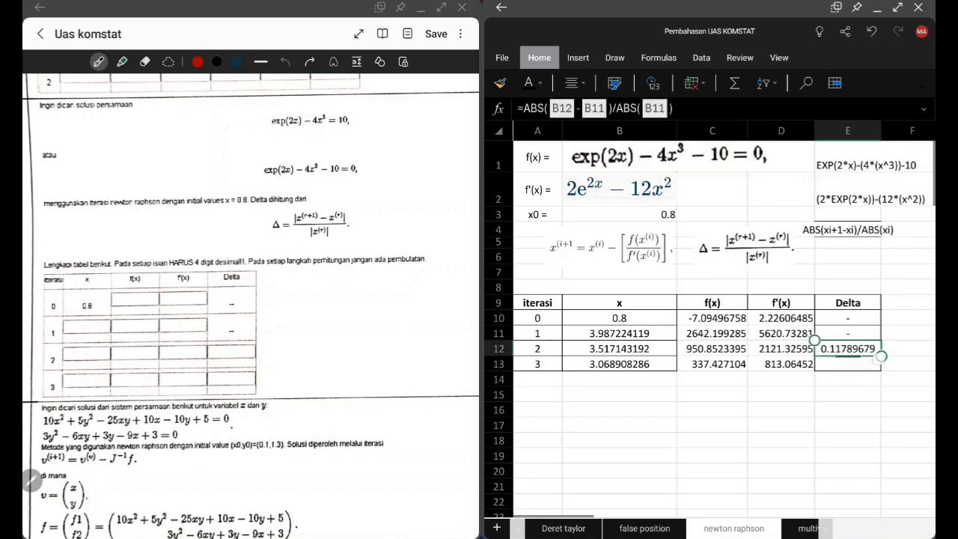
left_click(880, 358)
left_click_drag(881, 357, 881, 372)
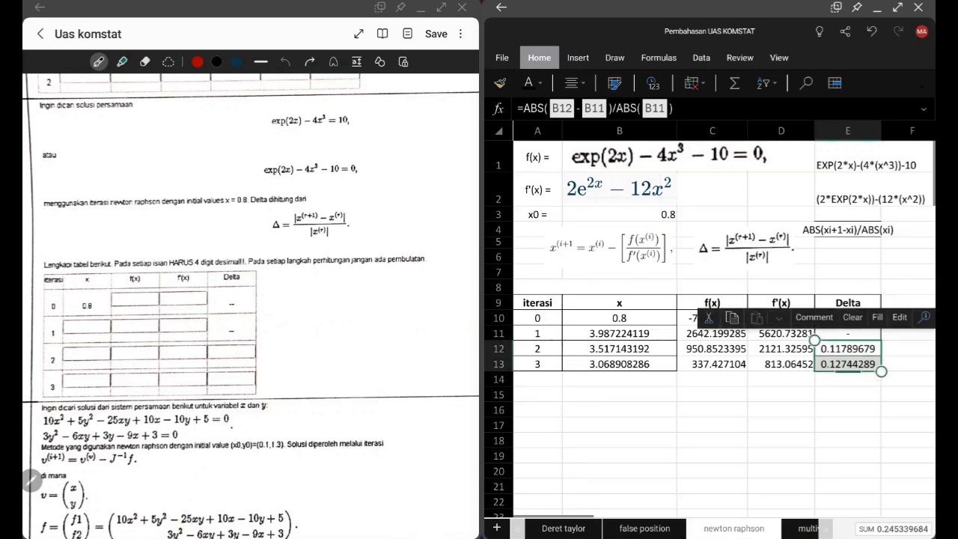
left_click(848, 364)
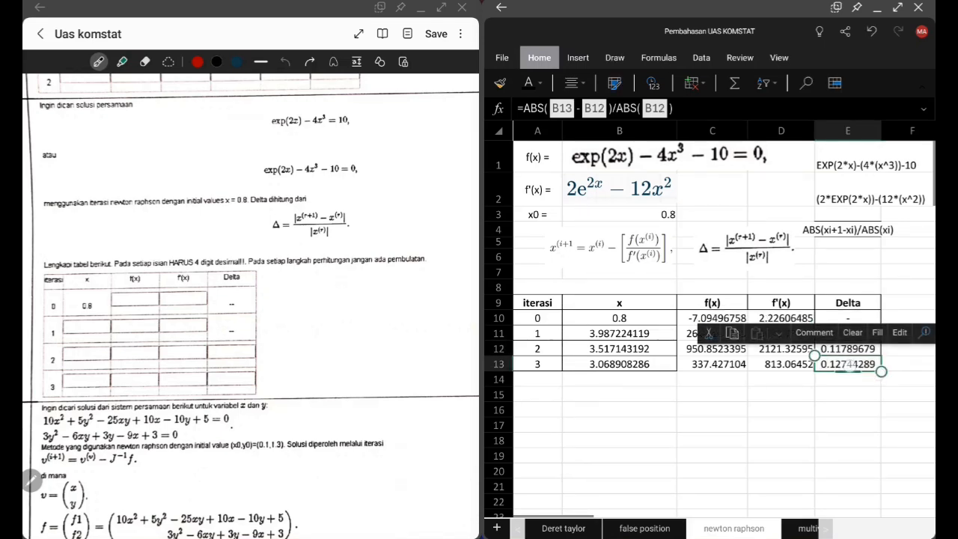
left_click(900, 332)
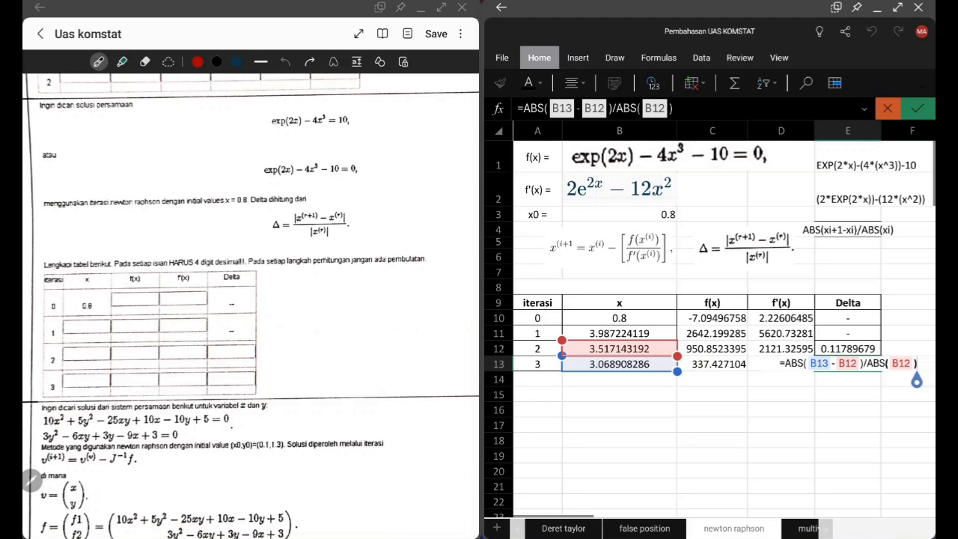
left_click(918, 108)
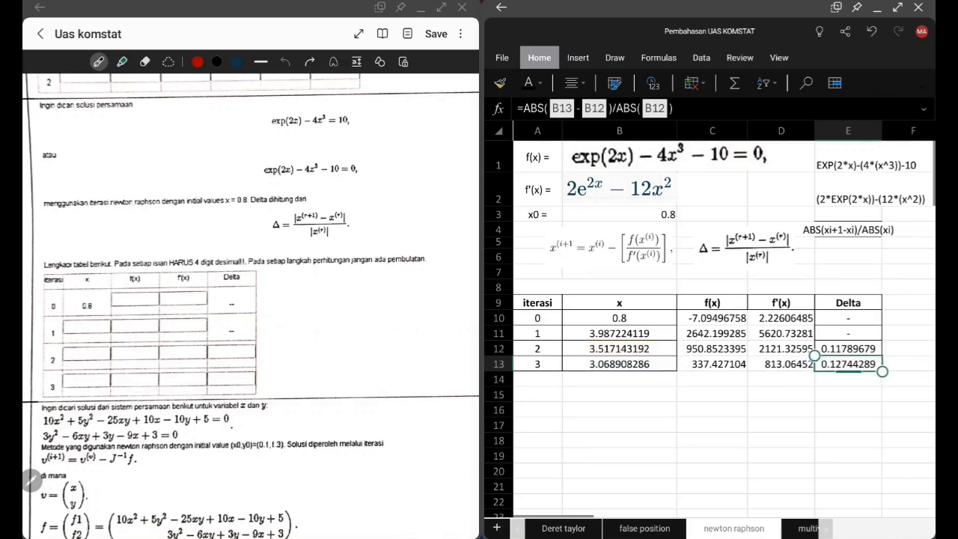
left_click(850, 409)
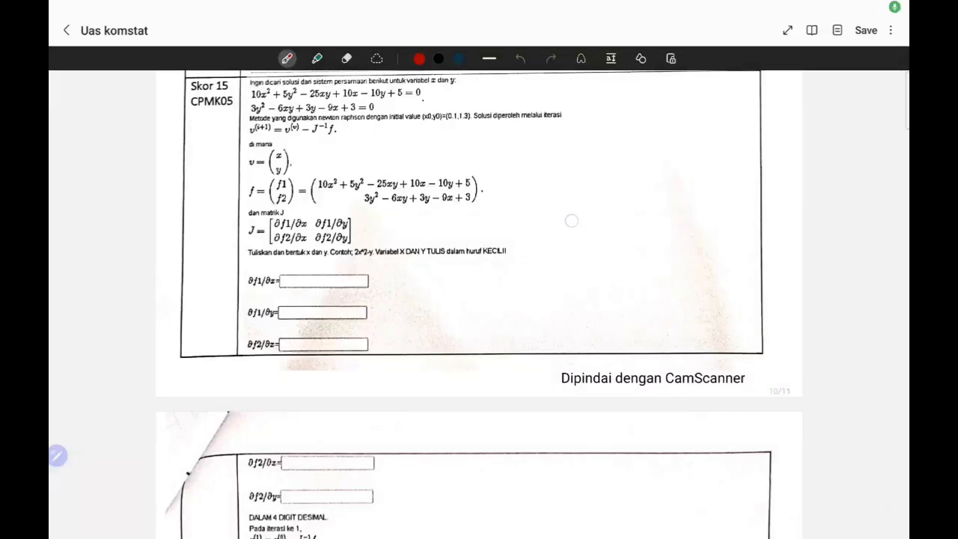
Switch to the Uas komstat exam notes and put red check strokes beside the two equations of the x-y system
scroll(571, 221, "down", 1)
scroll(571, 221, "up", 1)
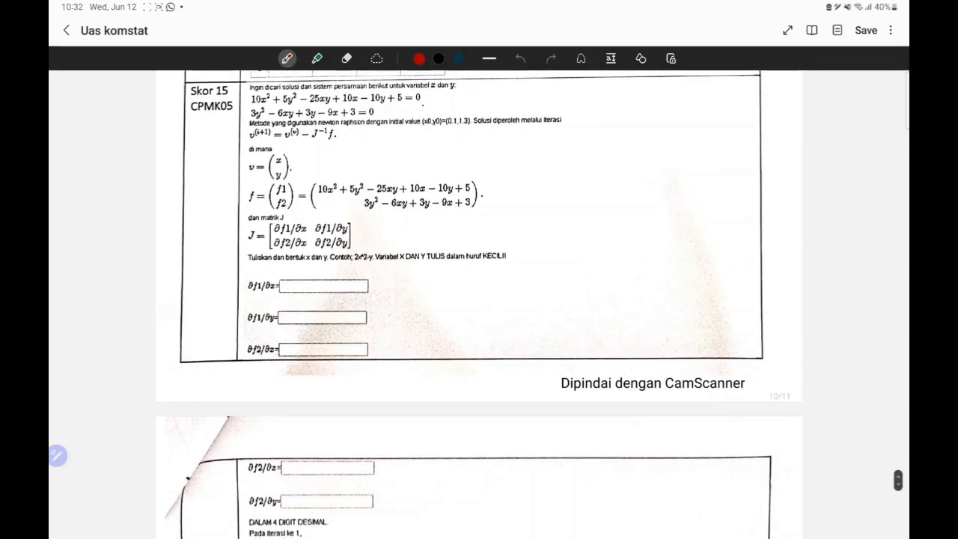
scroll(403, 188, "up", 3)
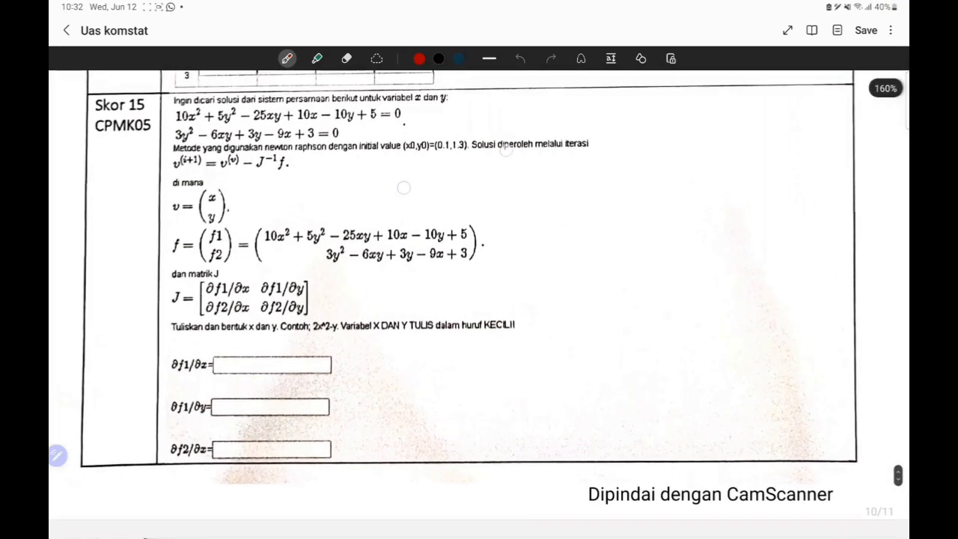
scroll(403, 187, "up", 1)
left_click_drag(416, 120, 411, 127)
left_click_drag(350, 139, 345, 145)
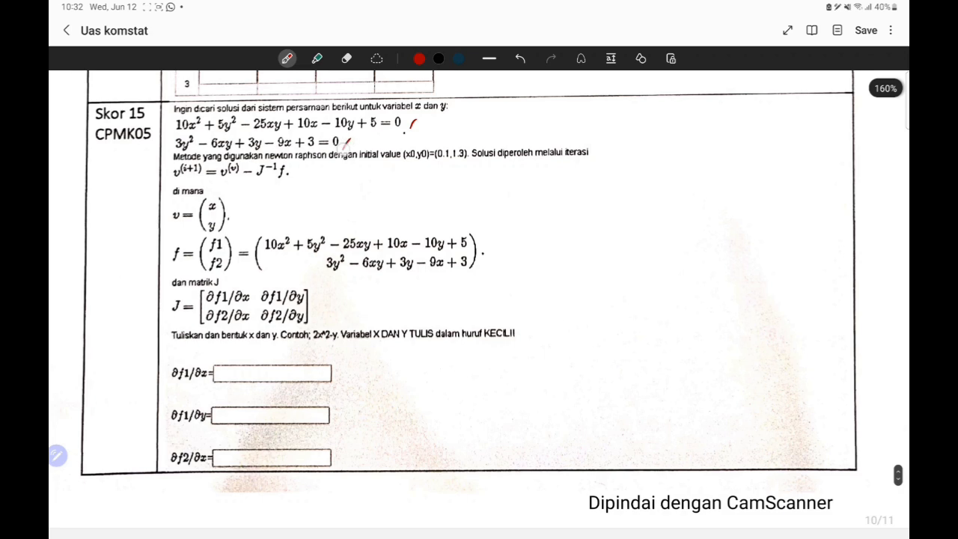
Circle the matrix J in red and underline the newton raphson method and the initial values (x0,y0)=(0.1,1.3)
scroll(479, 299, "down", 1)
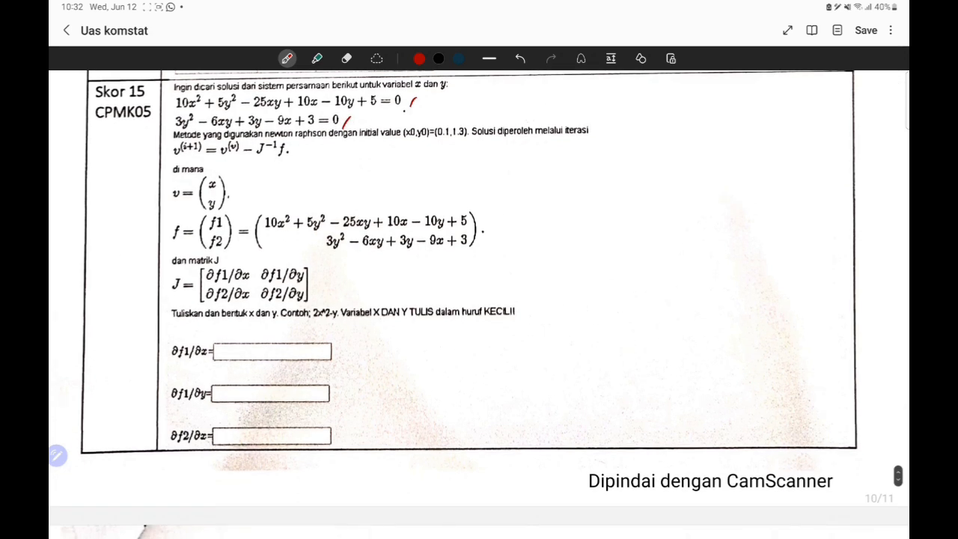
mouse_move(184, 259)
left_mouse_down()
mouse_move(159, 292)
mouse_move(187, 285)
left_mouse_up()
scroll(479, 299, "up", 1)
scroll(465, 258, "up", 1)
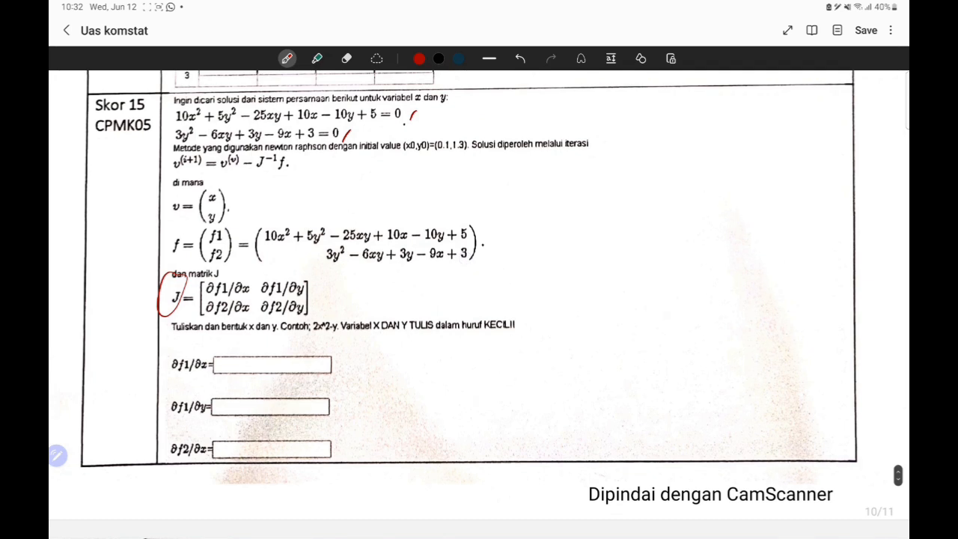
left_click_drag(306, 156, 336, 149)
left_click_drag(407, 157, 469, 154)
Circle the vector of f1 and f2 in red in the definition of f
scroll(480, 299, "down", 1)
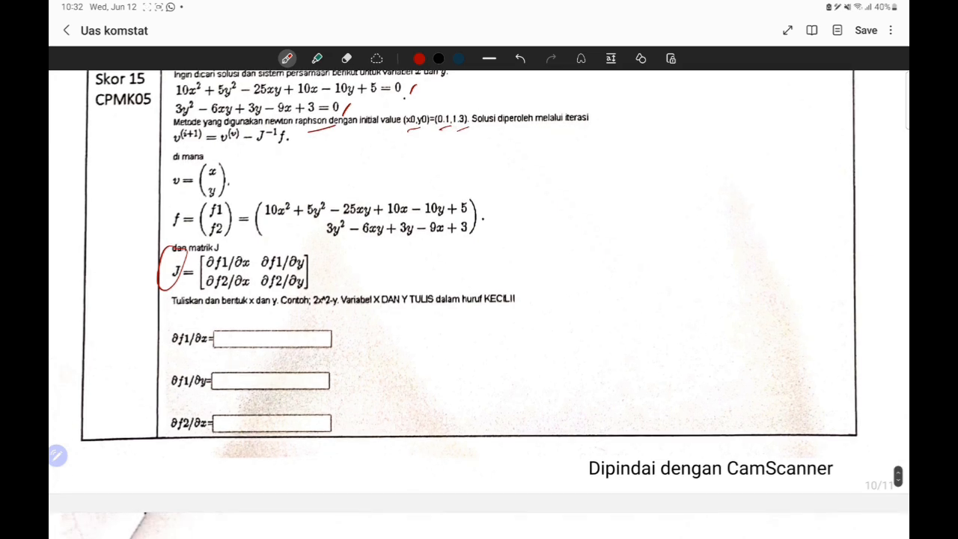
scroll(479, 299, "down", 2)
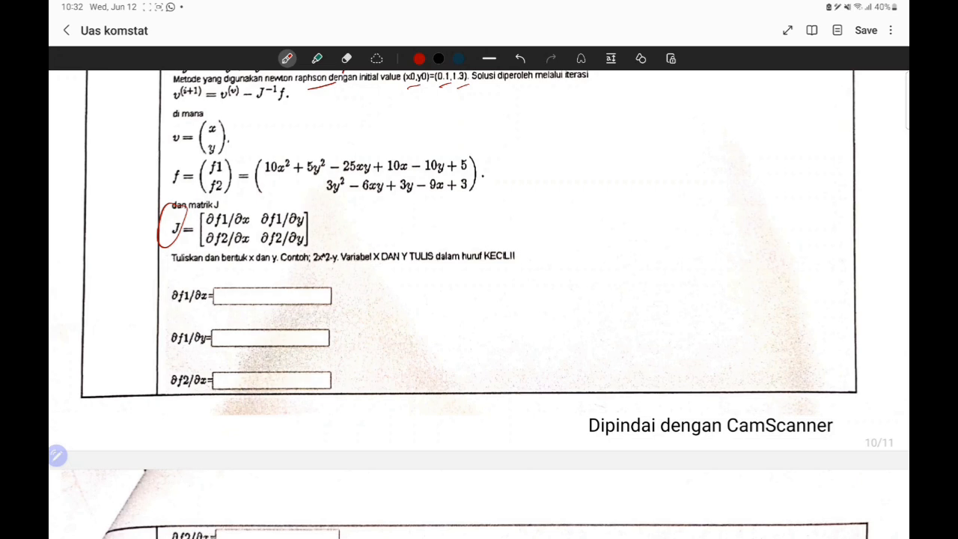
scroll(479, 299, "up", 1)
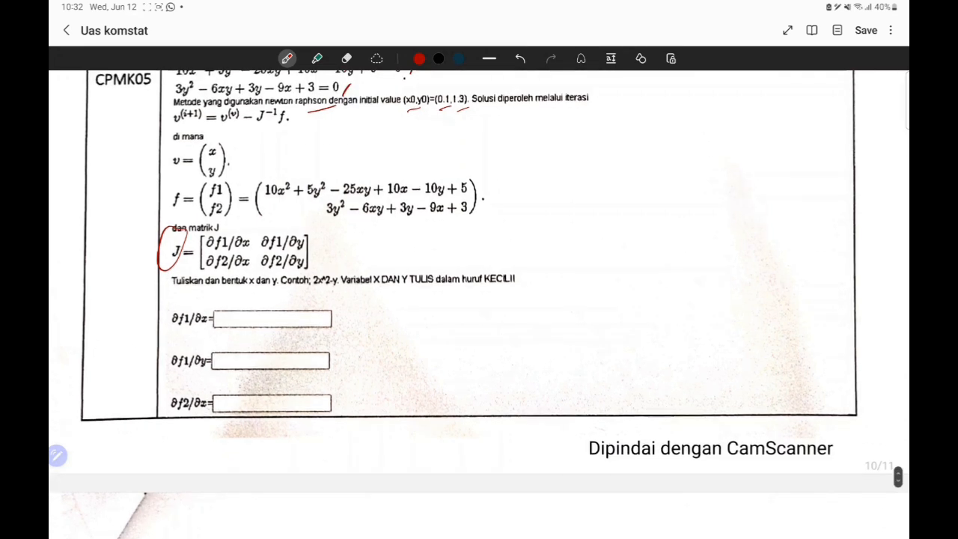
mouse_move(234, 214)
left_mouse_down()
mouse_move(224, 165)
mouse_move(199, 168)
left_mouse_up()
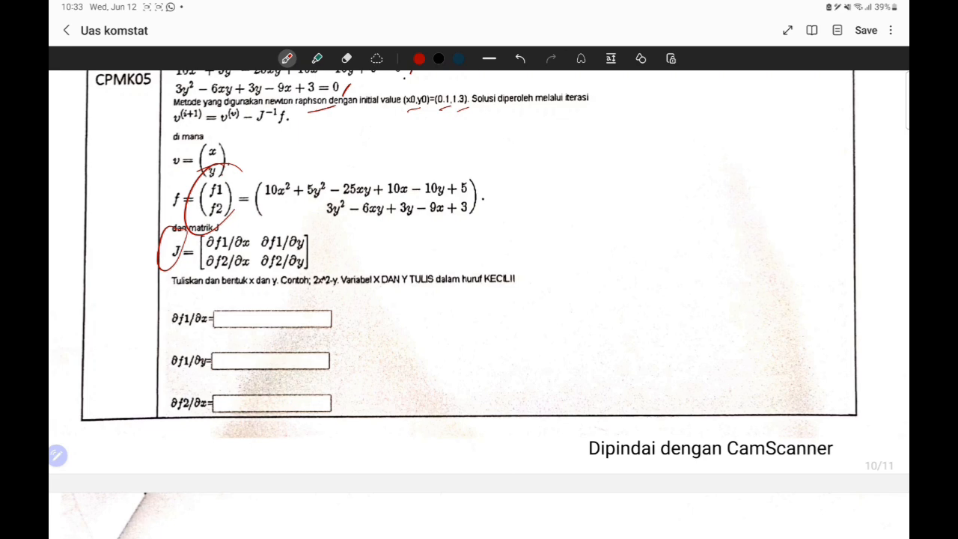
Underline ∂f1/∂x, mark the x terms of f1, and handwrite 20x-25y+10 in the ∂f1/∂x answer box
scroll(563, 248, "up", 1)
scroll(562, 247, "down", 2)
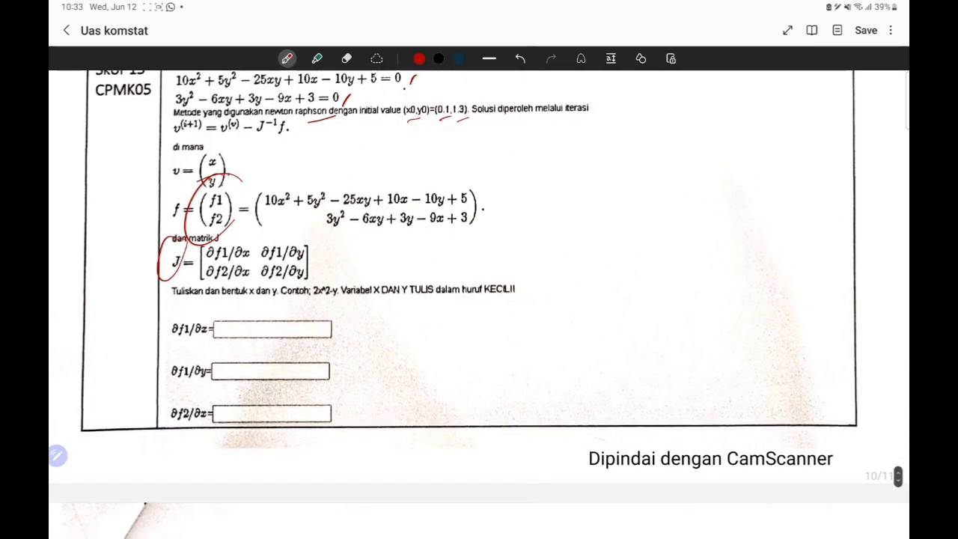
scroll(422, 229, "down", 3)
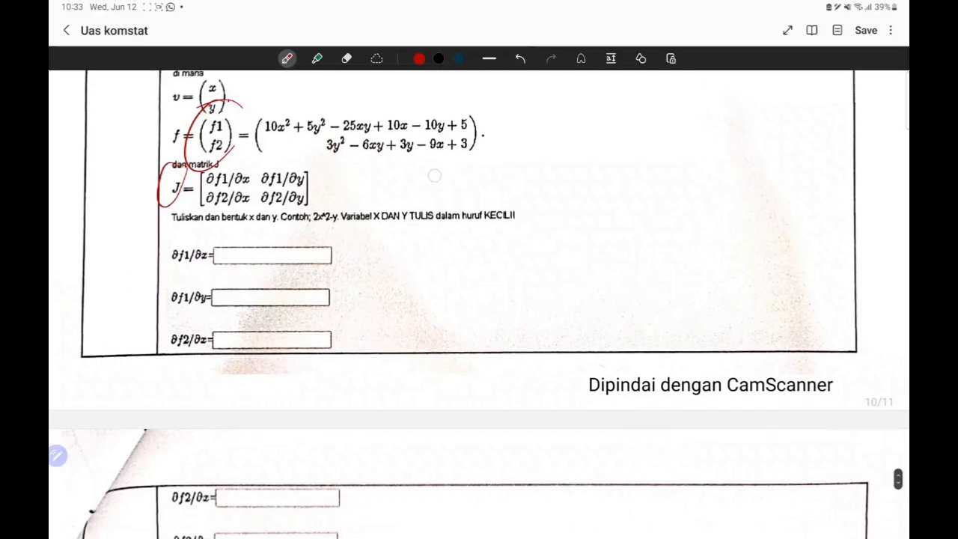
left_click_drag(174, 277, 199, 274)
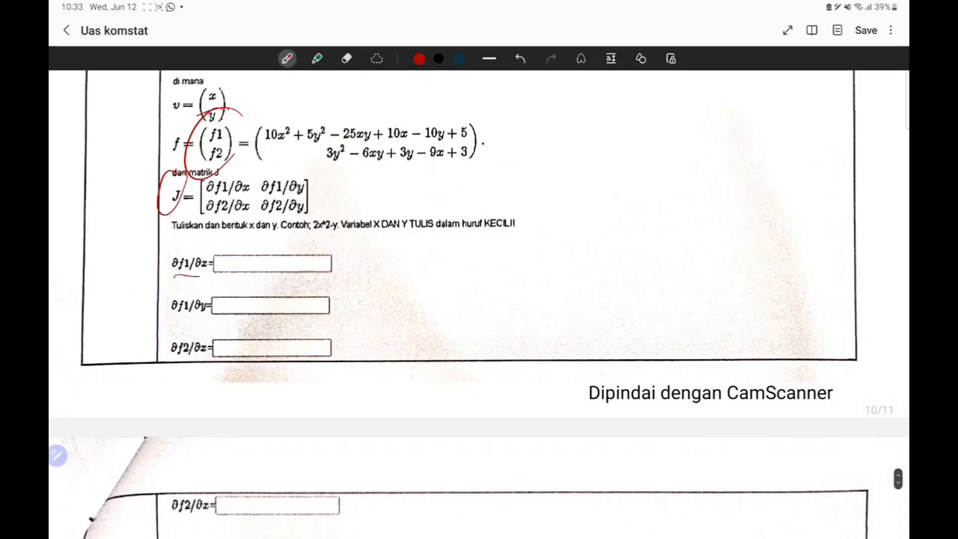
scroll(479, 300, "down", 1)
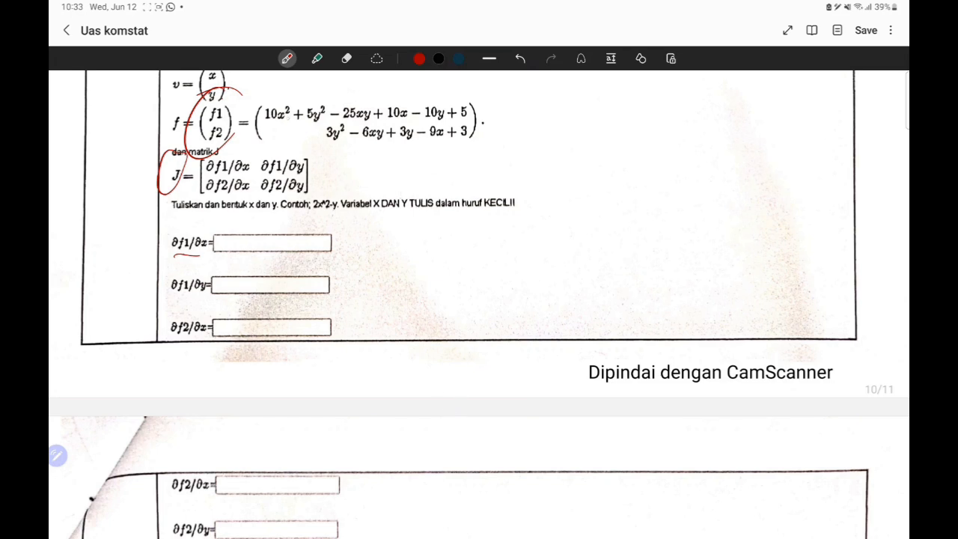
left_click_drag(289, 117, 284, 125)
left_click_drag(216, 240, 238, 248)
left_click_drag(377, 115, 366, 128)
mouse_move(247, 239)
left_mouse_down()
mouse_move(274, 251)
mouse_move(302, 240)
left_mouse_up()
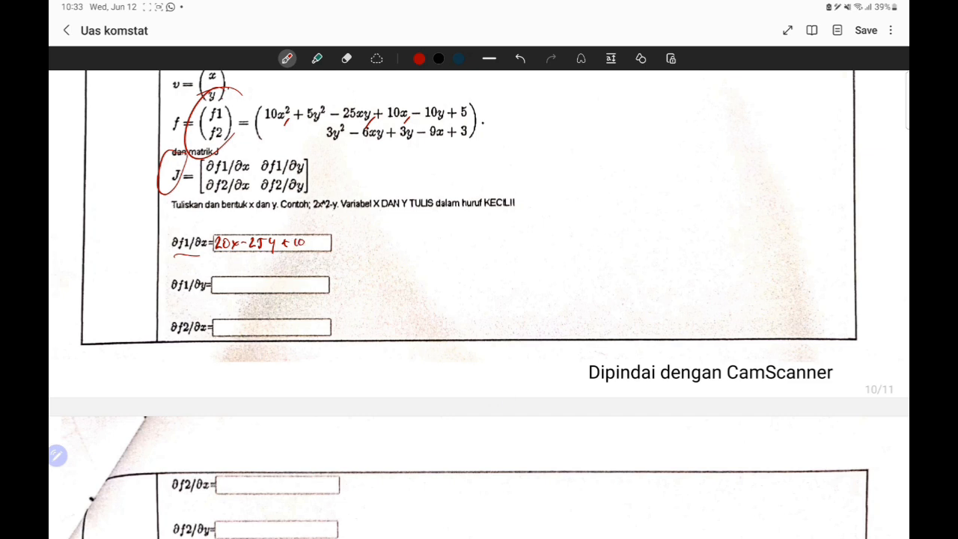
Underline ∂f1/∂y and add red marks at the 10x² and 5y² terms of f1
scroll(479, 300, "down", 1)
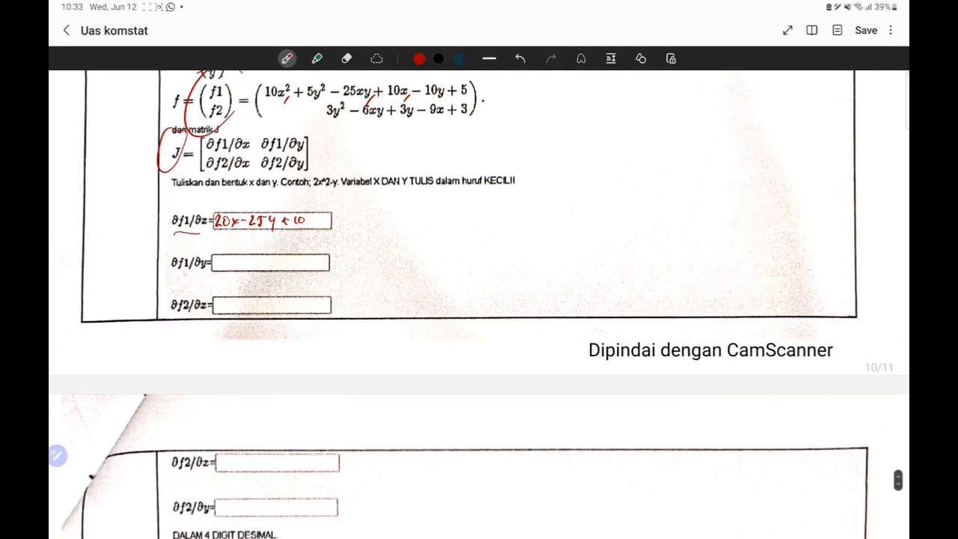
left_click_drag(182, 274, 200, 271)
scroll(479, 300, "up", 1)
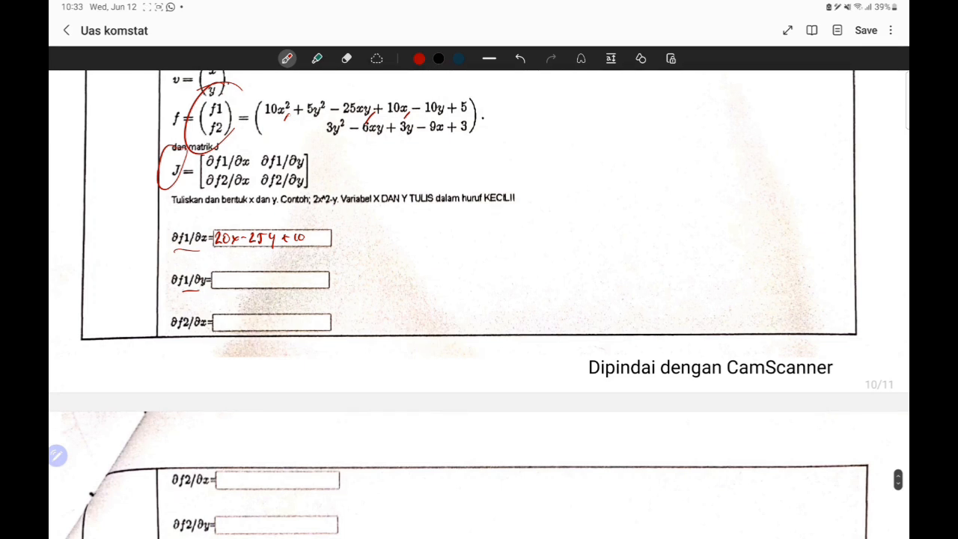
left_click_drag(289, 113, 279, 121)
scroll(479, 299, "down", 1)
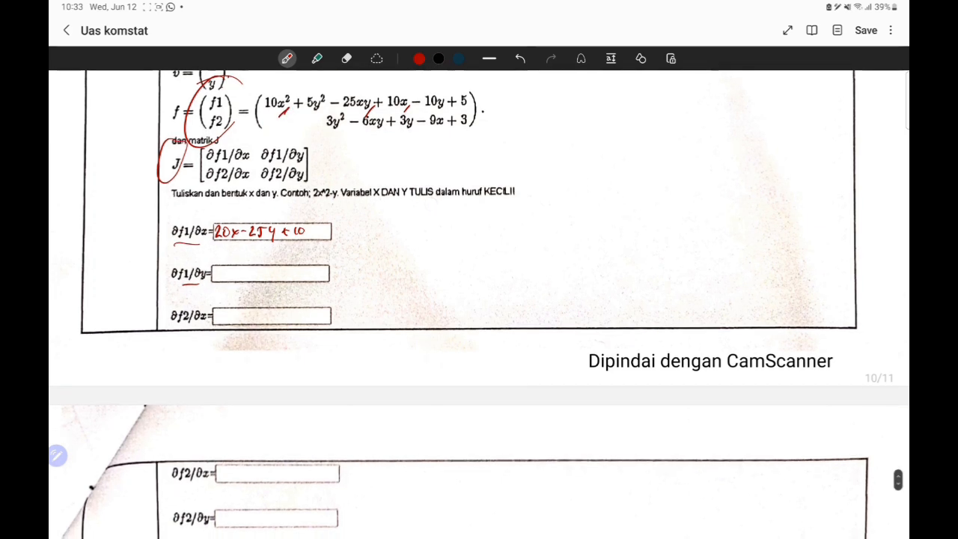
left_click_drag(324, 100, 316, 112)
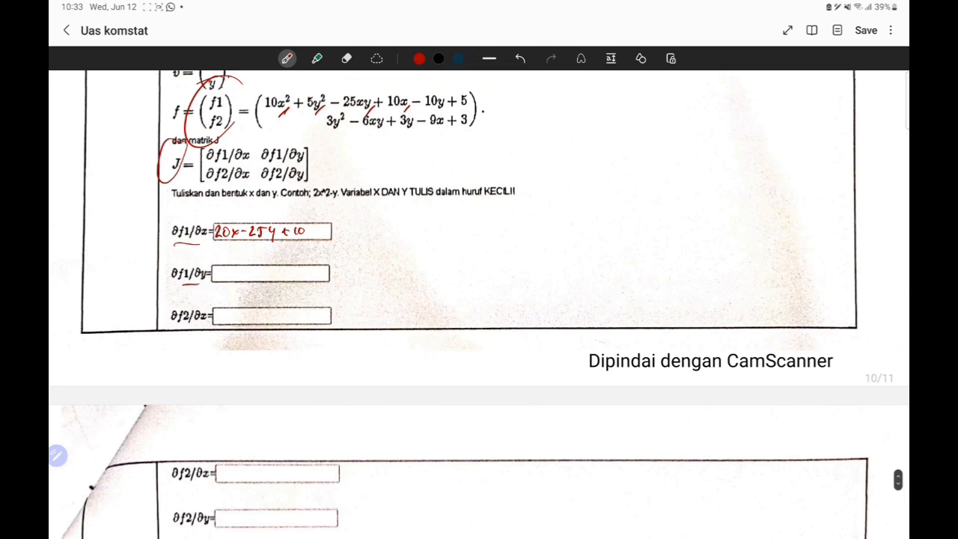
Handwrite 10y-25x-10 in the ∂f1/∂y answer box
left_click_drag(216, 270, 215, 279)
left_click_drag(222, 270, 231, 285)
left_click_drag(240, 275, 276, 278)
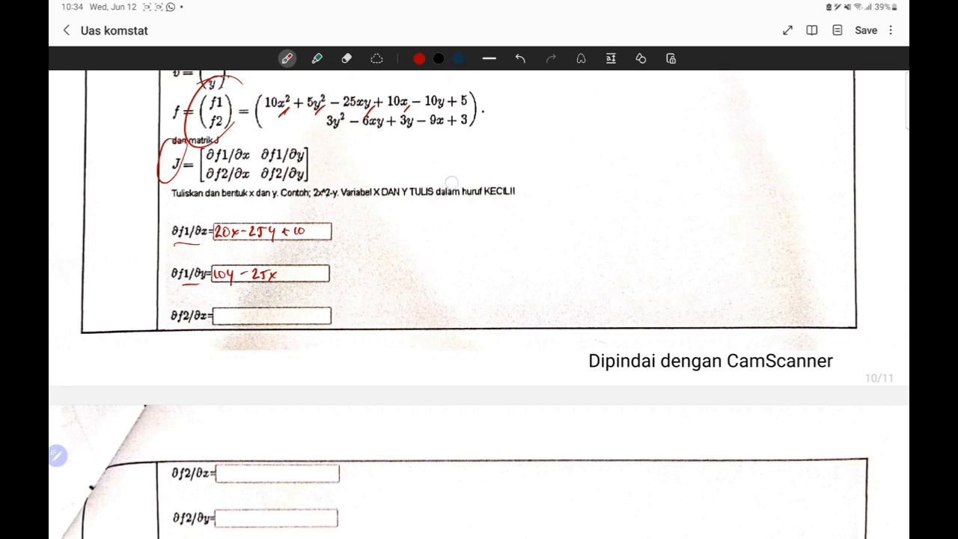
scroll(452, 182, "down", 1)
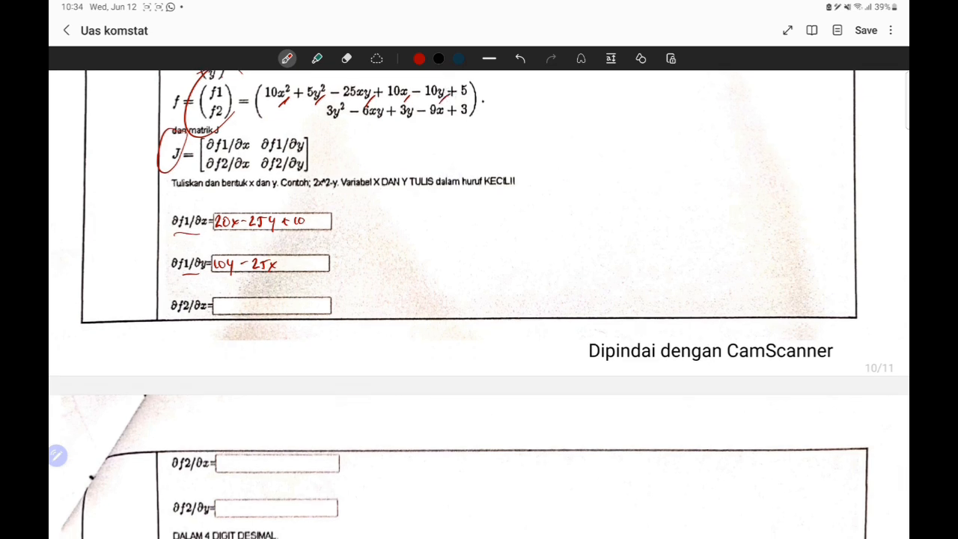
left_click_drag(283, 264, 289, 264)
mouse_move(296, 259)
left_mouse_down()
mouse_move(297, 268)
mouse_move(303, 259)
left_mouse_up()
scroll(476, 254, "down", 1)
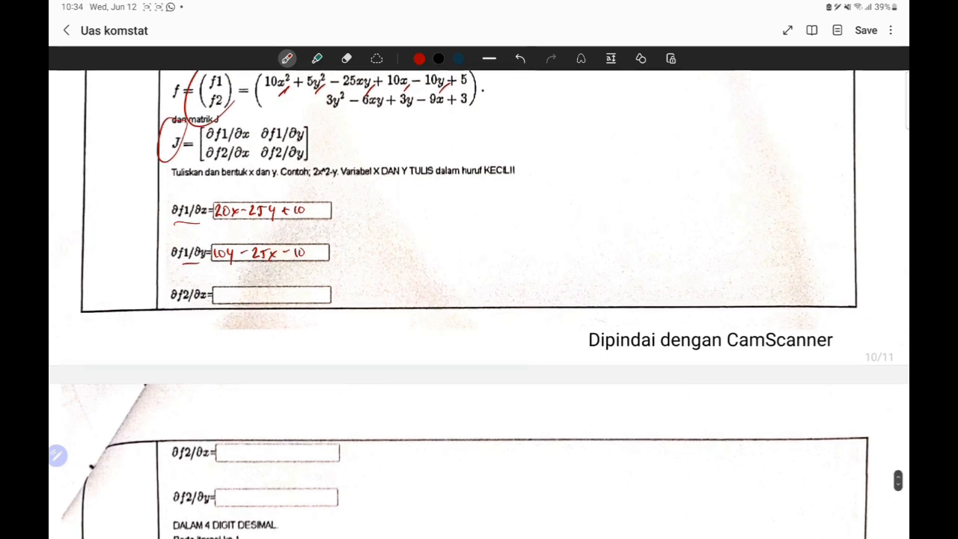
Put a red stroke at the end of the f2 expression and handwrite -6y-9 in the ∂f2/∂x answer box
scroll(476, 254, "up", 1)
left_click_drag(460, 128, 484, 113)
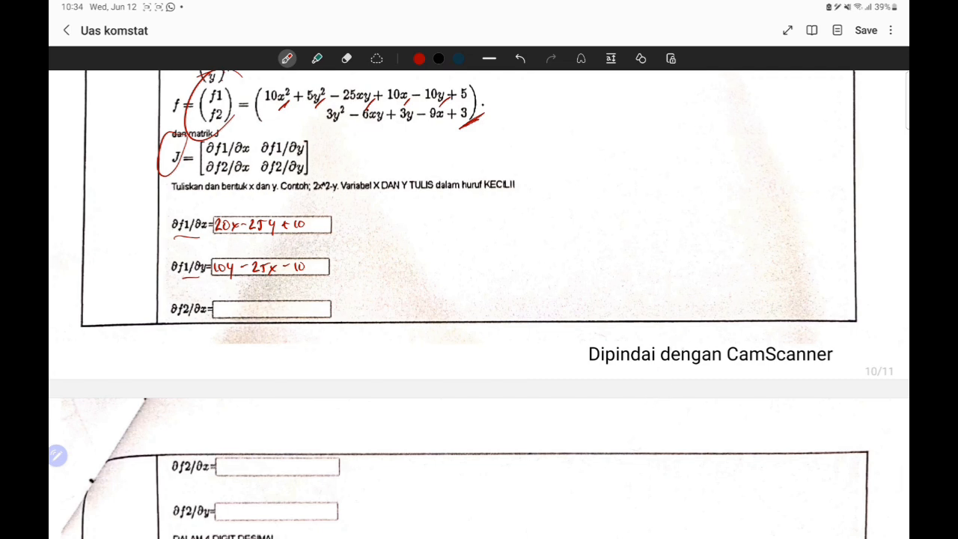
scroll(479, 304, "down", 1)
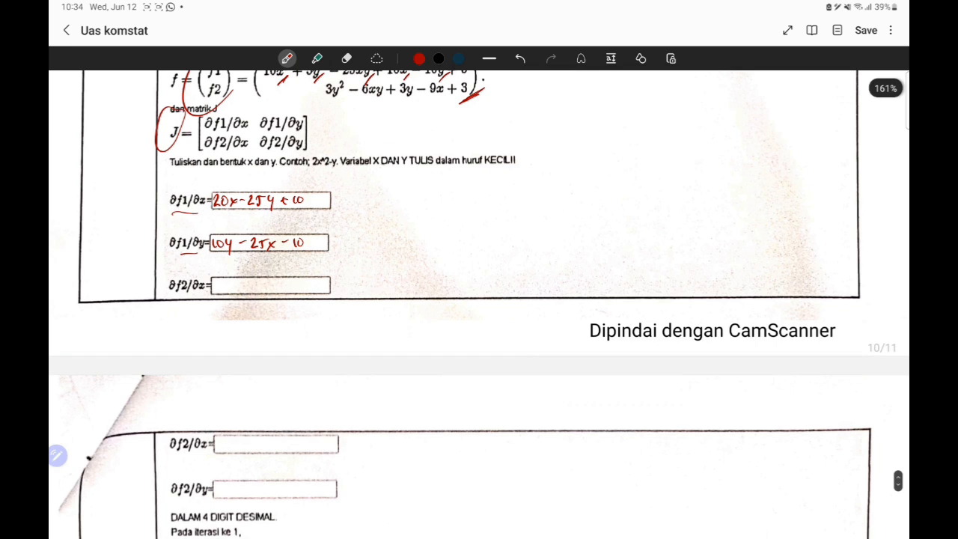
scroll(479, 304, "up", 1)
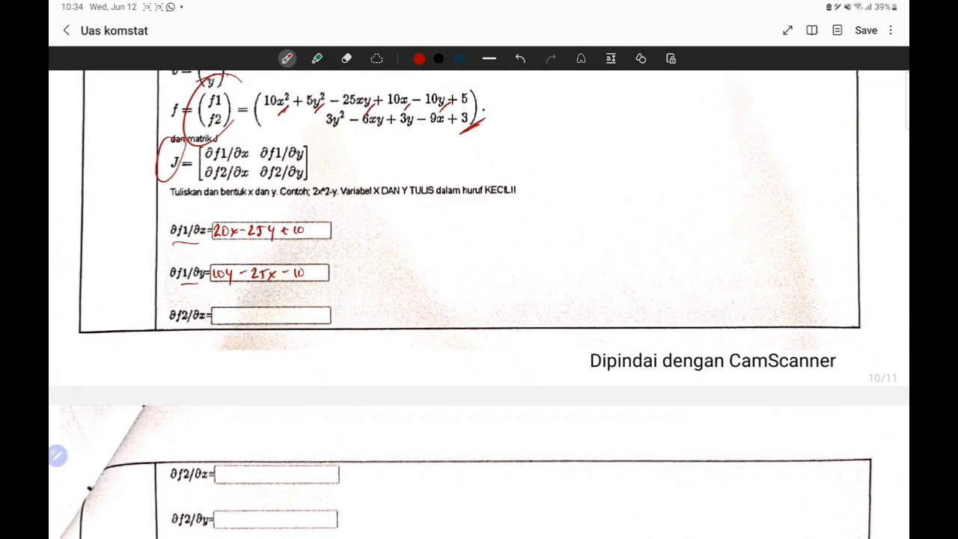
scroll(479, 300, "up", 1)
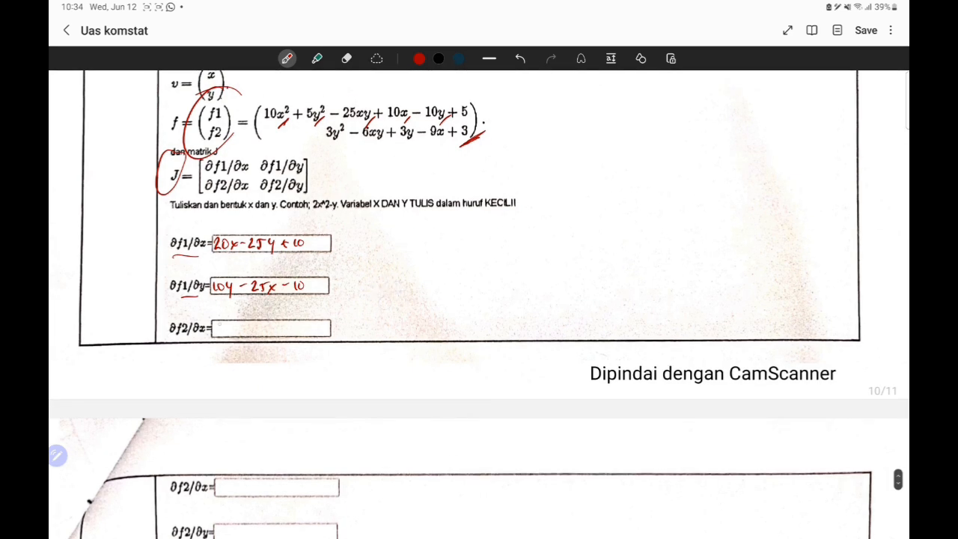
mouse_move(231, 322)
left_mouse_down()
mouse_move(227, 334)
mouse_move(241, 337)
left_mouse_up()
scroll(479, 299, "down", 1)
scroll(395, 211, "down", 2)
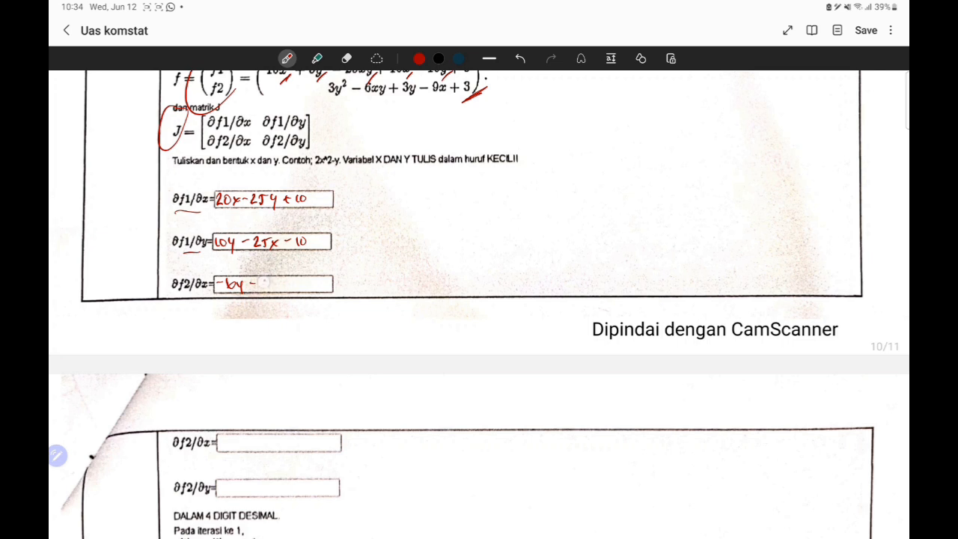
left_click_drag(266, 279, 262, 293)
Draw a red connecting line from the ∂f2/∂x answer down to the repeated ∂f2/∂x box on the following page
scroll(479, 299, "down", 3)
left_click_drag(243, 208, 247, 260)
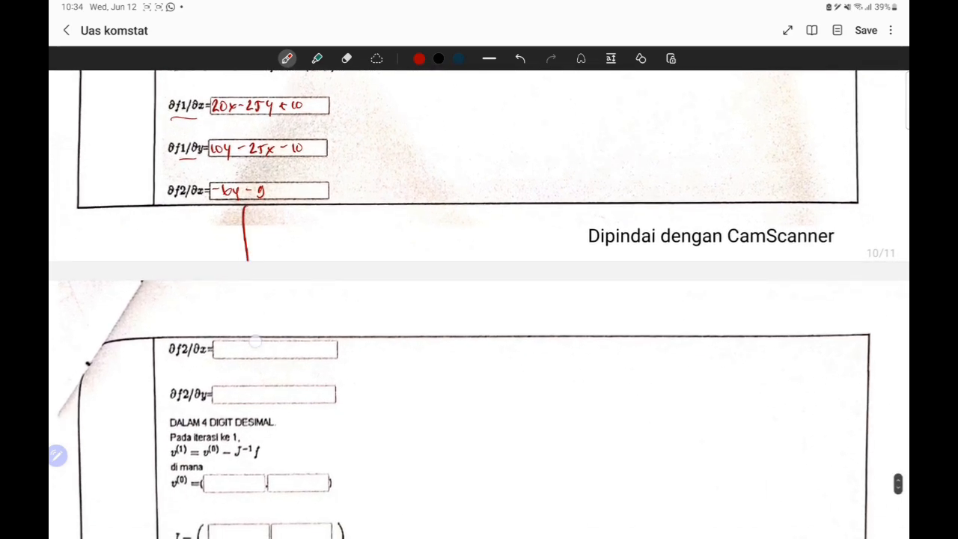
left_click_drag(251, 322, 252, 338)
left_click_drag(252, 280, 252, 352)
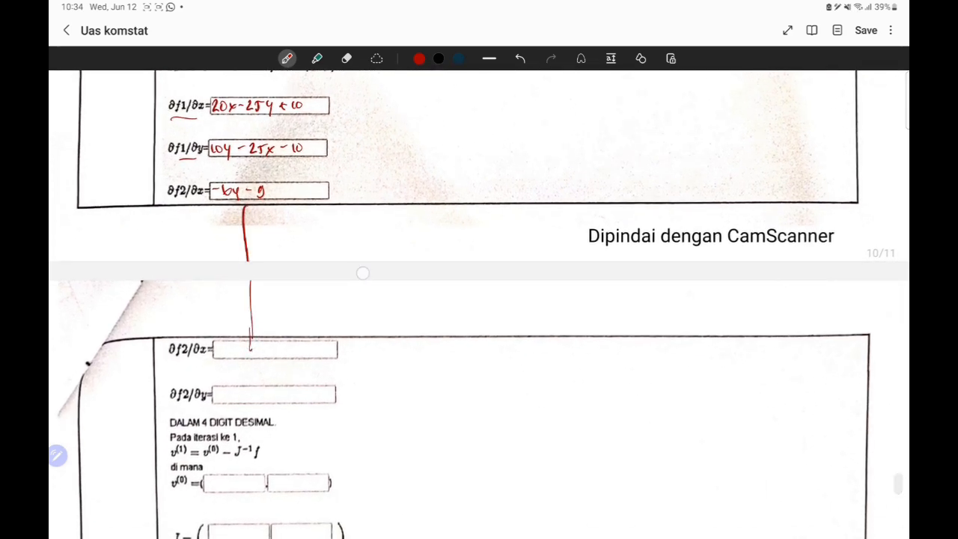
Underline ∂f2/∂y and handwrite 6y-6x+3 in its answer box
scroll(479, 299, "down", 1)
left_click_drag(182, 380, 202, 385)
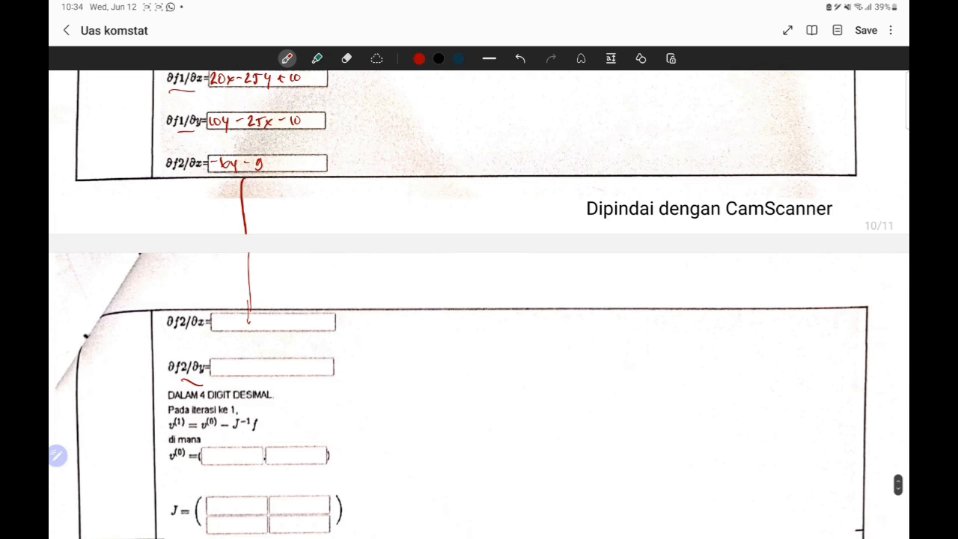
scroll(506, 281, "down", 2)
scroll(506, 280, "down", 1)
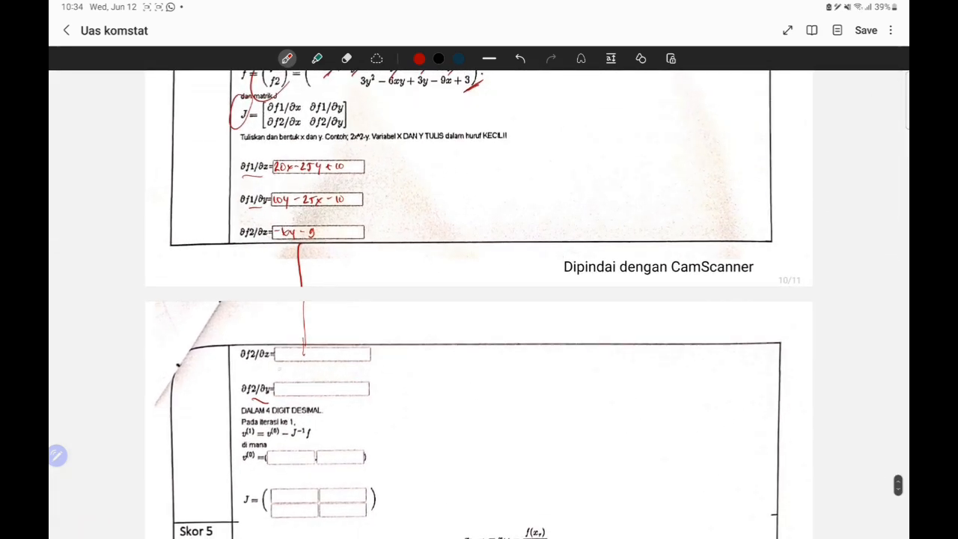
left_click_drag(280, 384, 289, 398)
left_click_drag(313, 382, 309, 392)
mouse_move(318, 386)
left_mouse_down()
mouse_move(328, 393)
mouse_move(318, 395)
left_mouse_up()
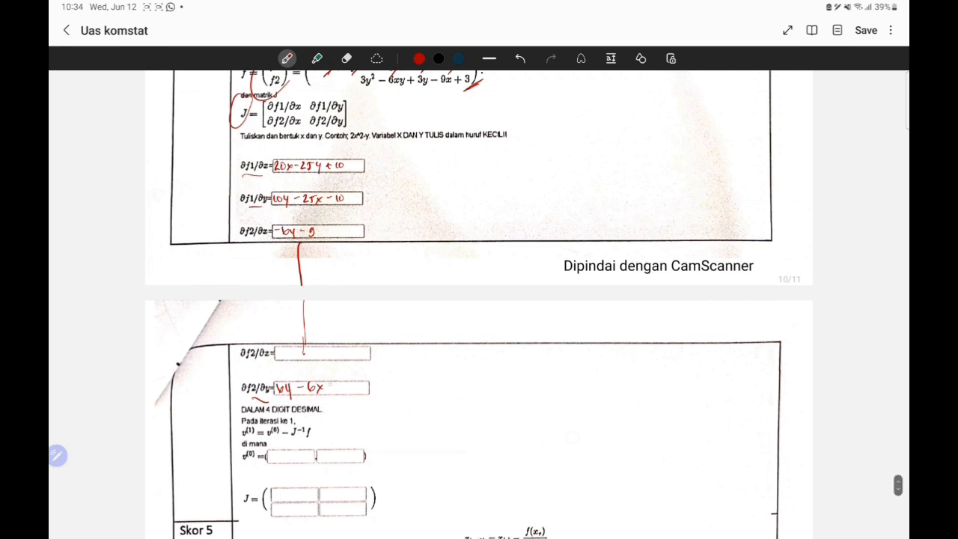
left_click_drag(328, 387, 341, 393)
scroll(479, 299, "up", 1)
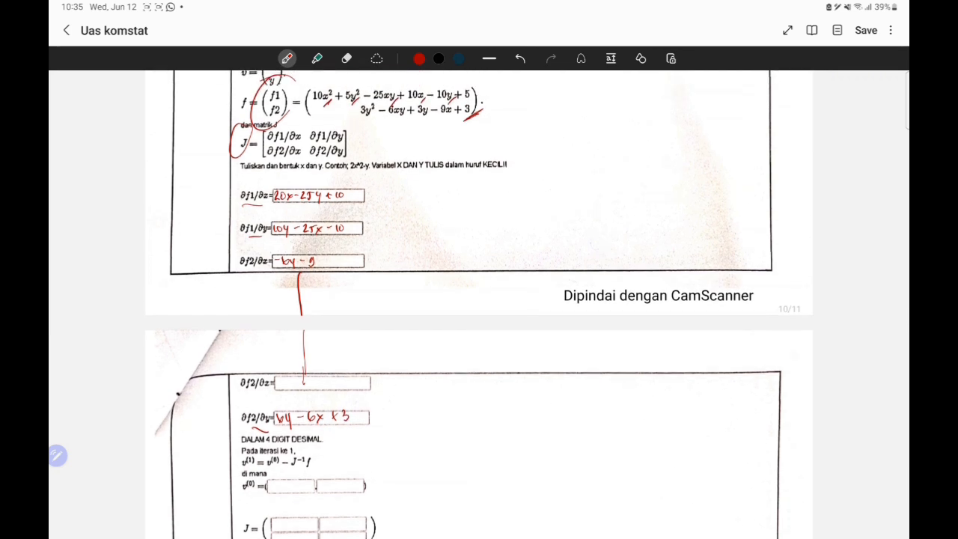
Underline v(0) and circle the initial value (x0,y0)=(0.1,1.3) in the problem statement
scroll(479, 300, "down", 2)
scroll(558, 409, "down", 2)
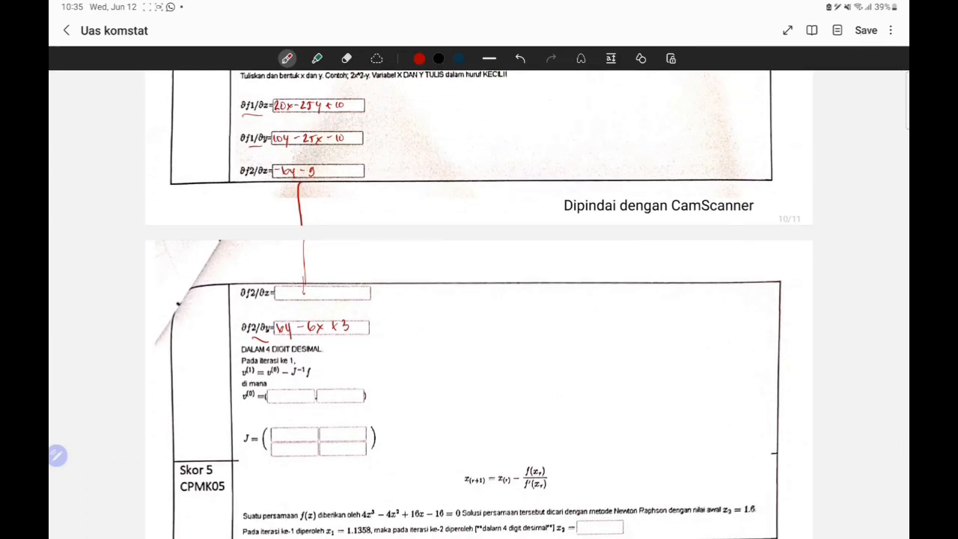
scroll(507, 303, "down", 2)
scroll(516, 267, "up", 3)
scroll(399, 307, "down", 2)
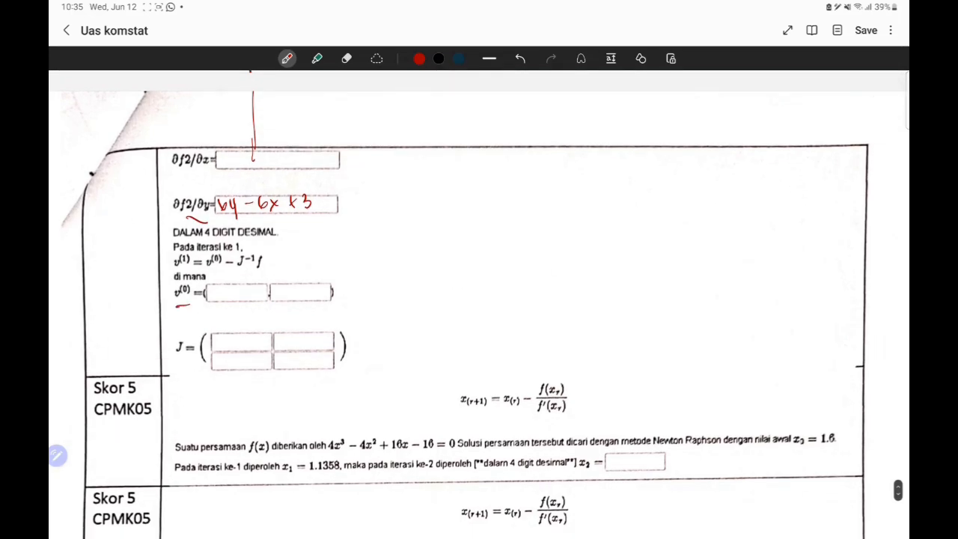
scroll(598, 327, "up", 5)
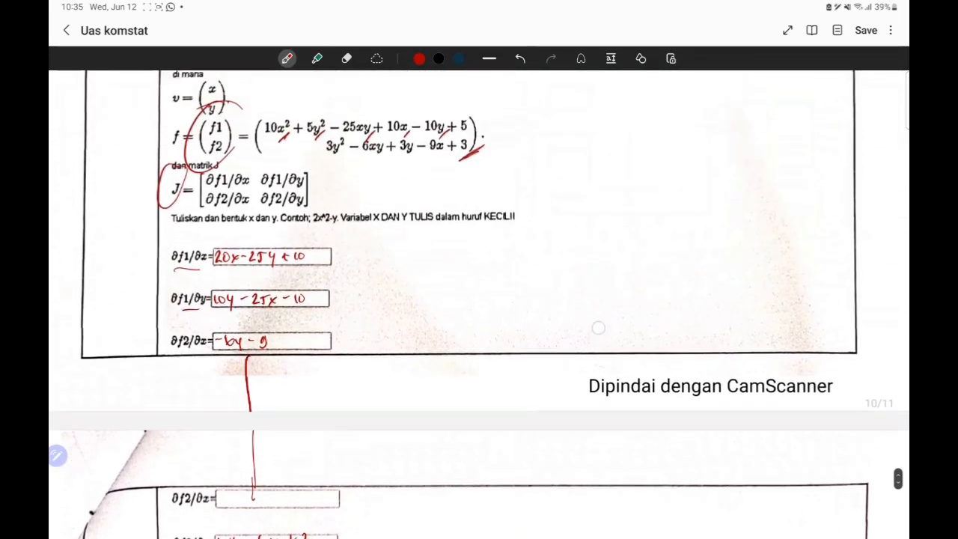
scroll(599, 327, "up", 2)
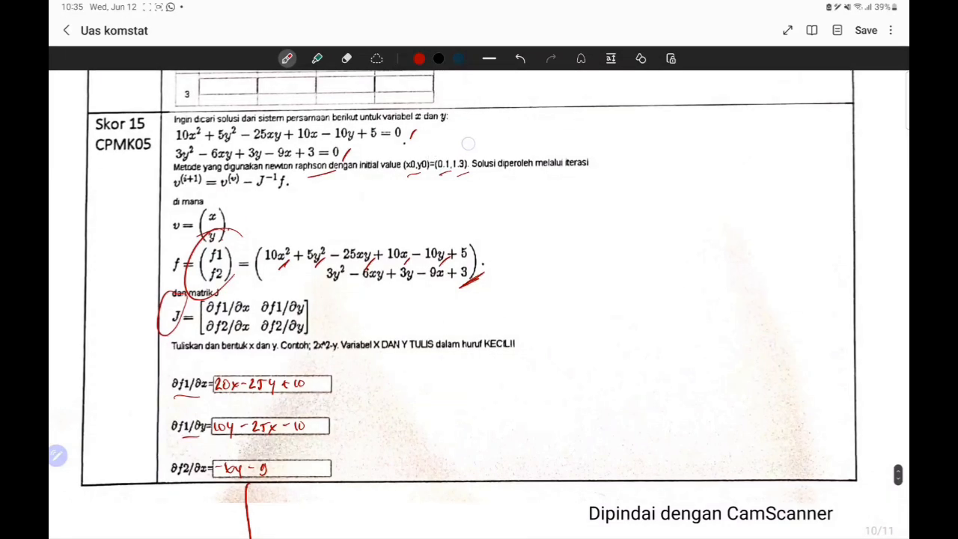
left_click_drag(467, 143, 447, 133)
scroll(479, 299, "down", 1)
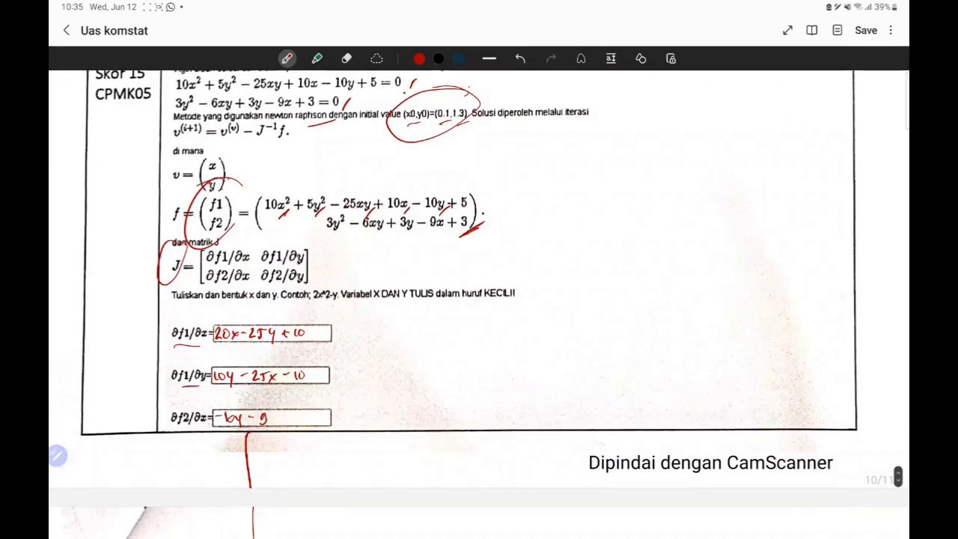
Handwrite 0,1 and 1,3 in the two v(0) answer boxes
scroll(536, 157, "down", 8)
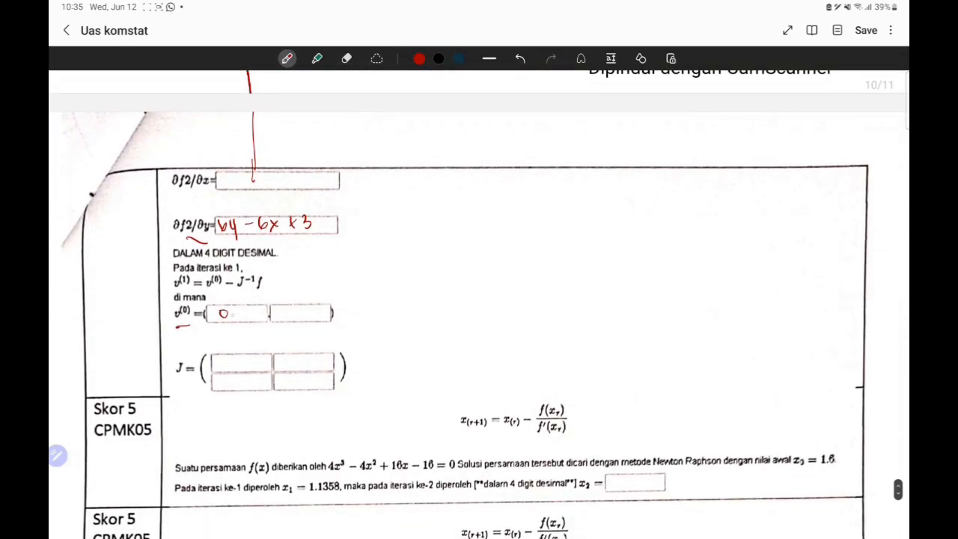
mouse_move(236, 308)
left_mouse_down()
mouse_move(237, 319)
mouse_move(304, 313)
left_mouse_up()
left_click_drag(313, 307, 317, 307)
scroll(479, 300, "down", 1)
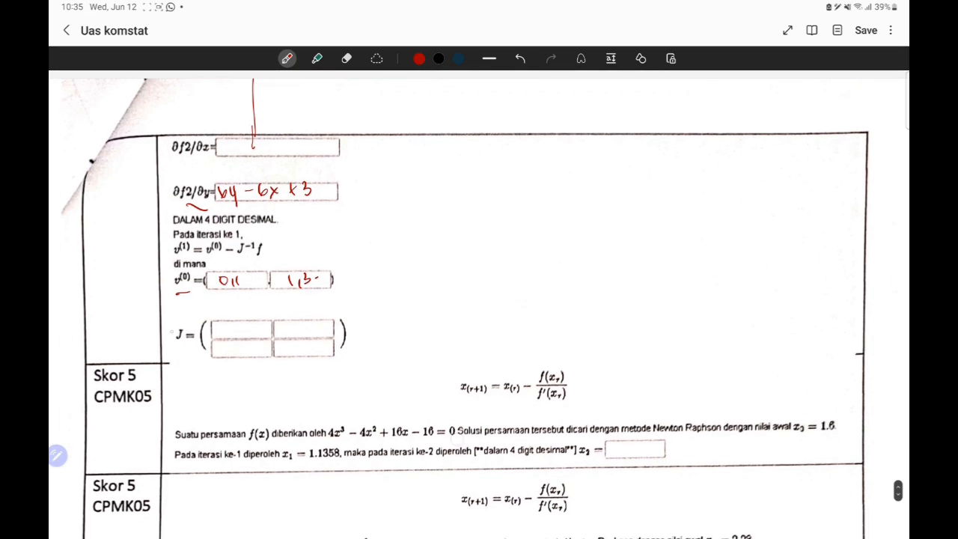
Circle the J beside the empty matrix and label the v(0) entries 0,1 as x and 1,3 as y
left_click_drag(179, 317, 172, 321)
scroll(479, 299, "down", 1)
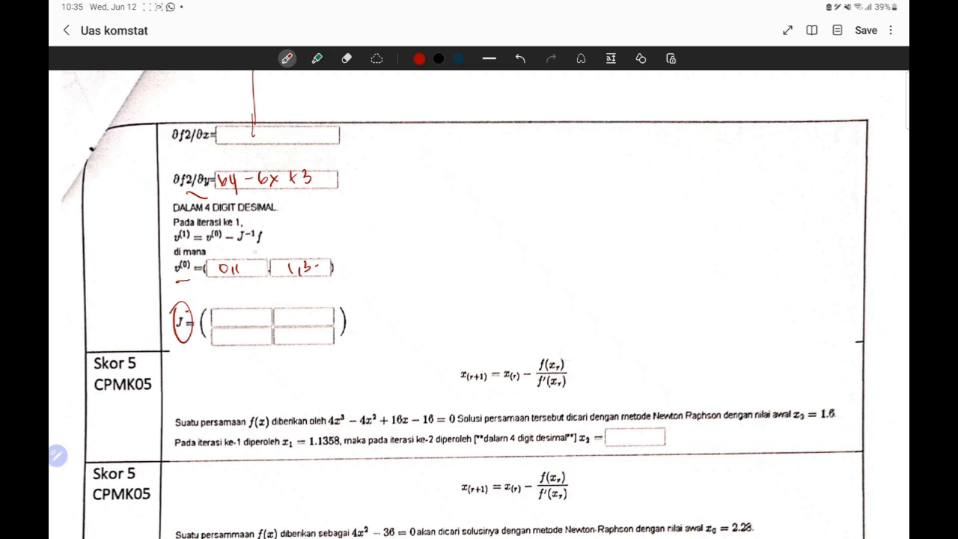
left_click_drag(246, 262, 267, 243)
left_click_drag(318, 265, 330, 244)
Handwrite the evaluation 20(0,1)-25(1,3)+10 = -20,5 beside the ∂f1/∂x answer
scroll(584, 357, "up", 5)
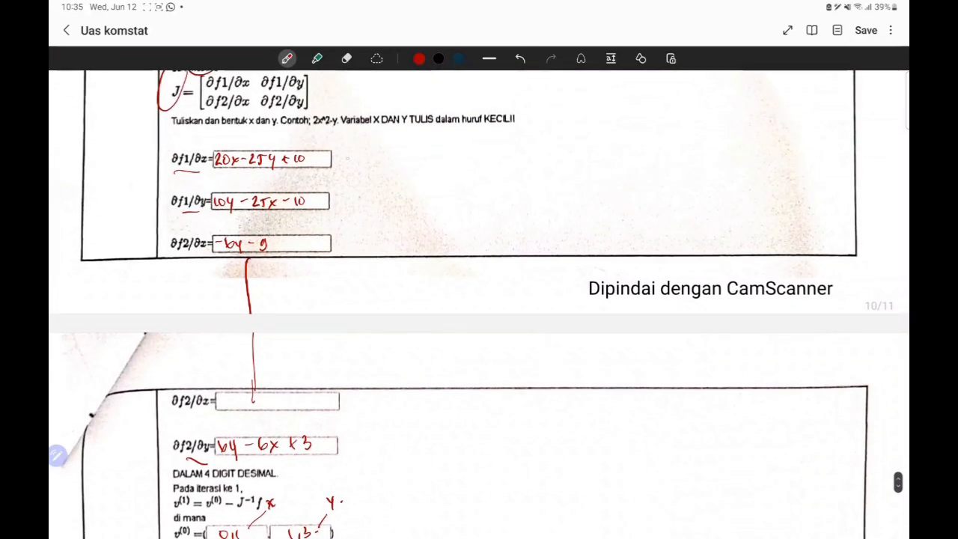
left_click_drag(334, 159, 398, 163)
mouse_move(403, 151)
left_mouse_down()
mouse_move(404, 166)
mouse_move(474, 161)
left_mouse_up()
mouse_move(478, 149)
left_mouse_down()
mouse_move(479, 160)
mouse_move(516, 155)
left_mouse_up()
mouse_move(520, 149)
left_mouse_down()
mouse_move(519, 161)
mouse_move(527, 150)
left_mouse_up()
left_click_drag(544, 149, 552, 153)
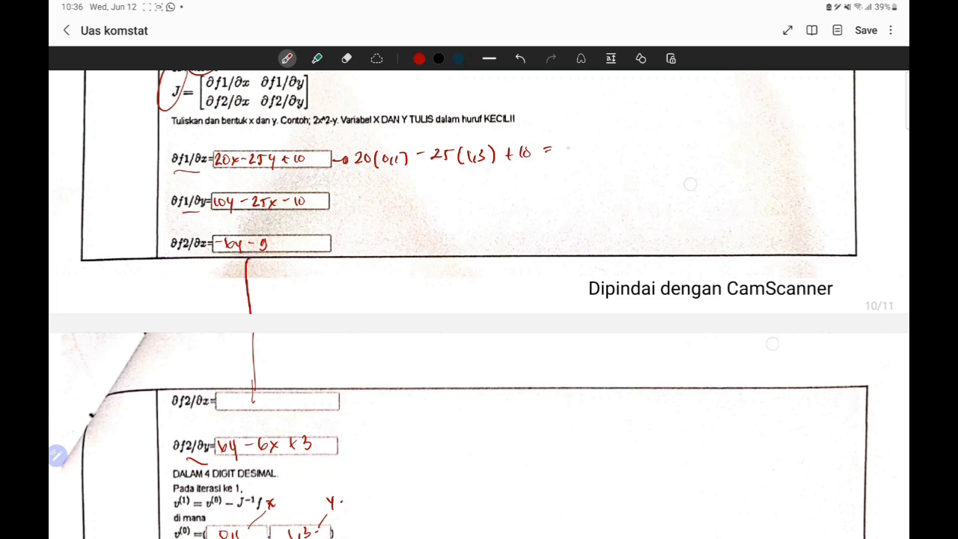
left_click_drag(557, 150, 581, 155)
left_click_drag(586, 147, 605, 157)
left_click_drag(607, 145, 615, 144)
Handwrite the evaluation 10(1,3)-25(0,1)-10 = 0,5 beside the ∂f1/∂y answer
left_click_drag(334, 201, 346, 200)
left_click_drag(343, 197, 359, 203)
left_click_drag(368, 196, 369, 195)
left_click_drag(384, 192, 389, 204)
left_click_drag(394, 201, 400, 203)
left_click_drag(409, 192, 411, 205)
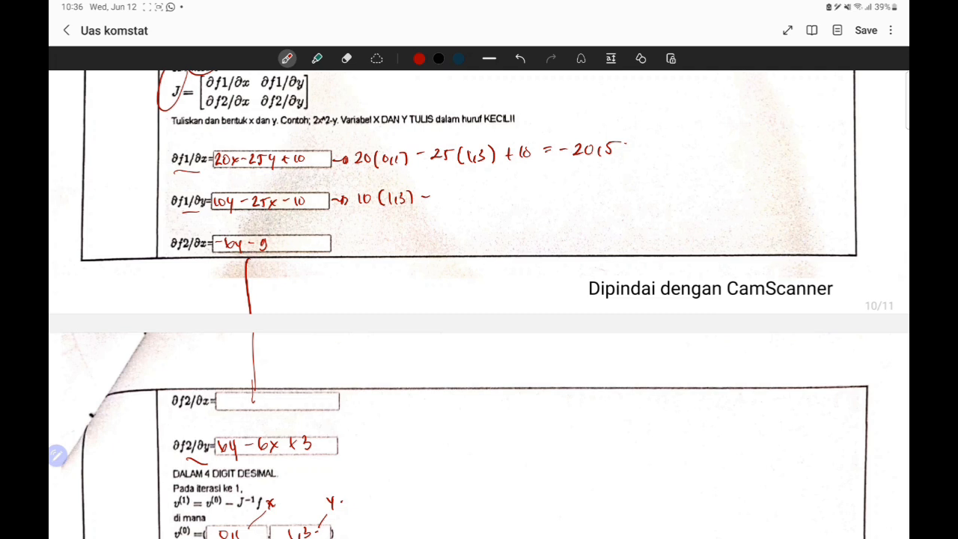
mouse_move(436, 193)
left_mouse_down()
mouse_move(447, 206)
mouse_move(456, 185)
left_mouse_up()
mouse_move(466, 187)
left_mouse_down()
mouse_move(464, 207)
mouse_move(475, 188)
mouse_move(481, 199)
left_mouse_up()
mouse_move(488, 189)
left_mouse_down()
mouse_move(490, 198)
mouse_move(517, 190)
left_mouse_up()
mouse_move(525, 185)
left_mouse_down()
mouse_move(525, 197)
mouse_move(532, 187)
mouse_move(574, 185)
mouse_move(590, 196)
left_mouse_up()
Handwrite the evaluation -6(1,3)-9 = -16,8 beside the ∂f2/∂x answer
left_click_drag(335, 245, 404, 246)
mouse_move(415, 230)
left_mouse_down()
mouse_move(416, 247)
mouse_move(444, 236)
mouse_move(443, 249)
left_mouse_up()
left_click_drag(467, 237, 522, 249)
left_click_drag(530, 233, 529, 235)
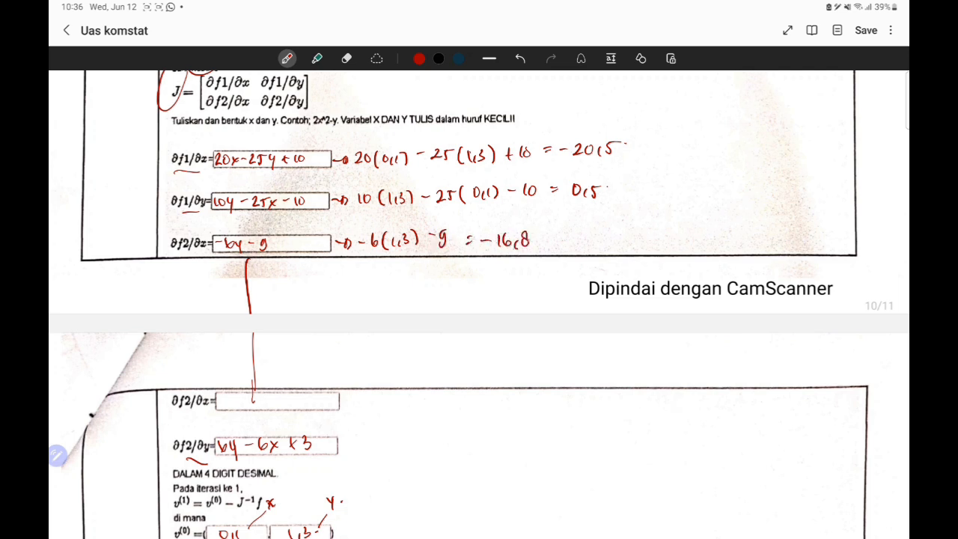
Handwrite the evaluation 6(1,3)-6(0,1)+3 = 10,2 beside the ∂f2/∂y answer
scroll(479, 299, "down", 5)
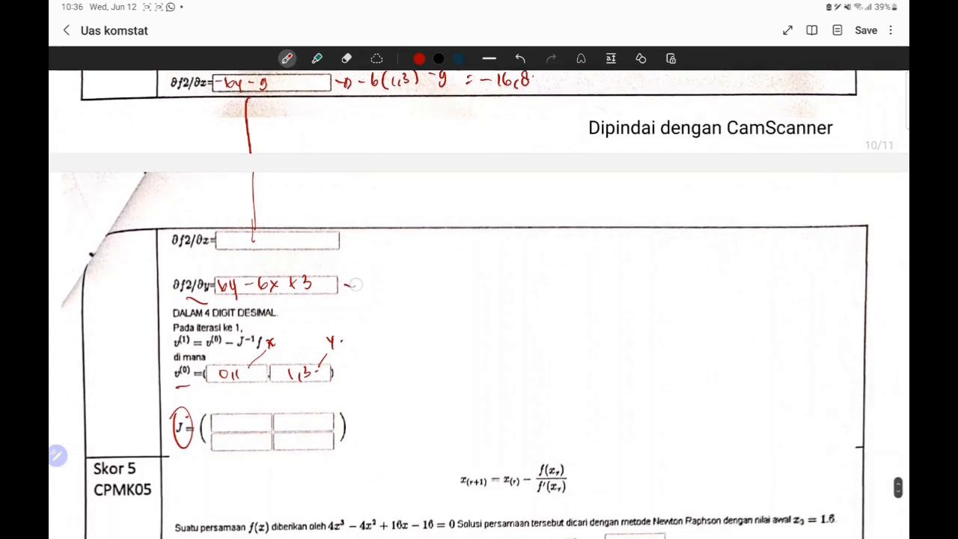
left_click_drag(343, 286, 352, 286)
mouse_move(356, 279)
left_mouse_down()
mouse_move(357, 293)
mouse_move(373, 288)
left_mouse_up()
mouse_move(390, 276)
left_mouse_down()
mouse_move(386, 296)
mouse_move(399, 291)
left_mouse_up()
mouse_move(403, 276)
left_mouse_down()
mouse_move(405, 291)
mouse_move(448, 282)
mouse_move(468, 290)
mouse_move(479, 275)
mouse_move(487, 288)
left_mouse_up()
mouse_move(494, 272)
left_mouse_down()
mouse_move(494, 285)
mouse_move(525, 275)
left_mouse_up()
mouse_move(519, 268)
left_mouse_down()
mouse_move(519, 284)
mouse_move(587, 283)
mouse_move(594, 272)
left_mouse_up()
left_click(552, 277)
left_click(562, 276)
left_click_drag(601, 277, 618, 282)
left_click(621, 278)
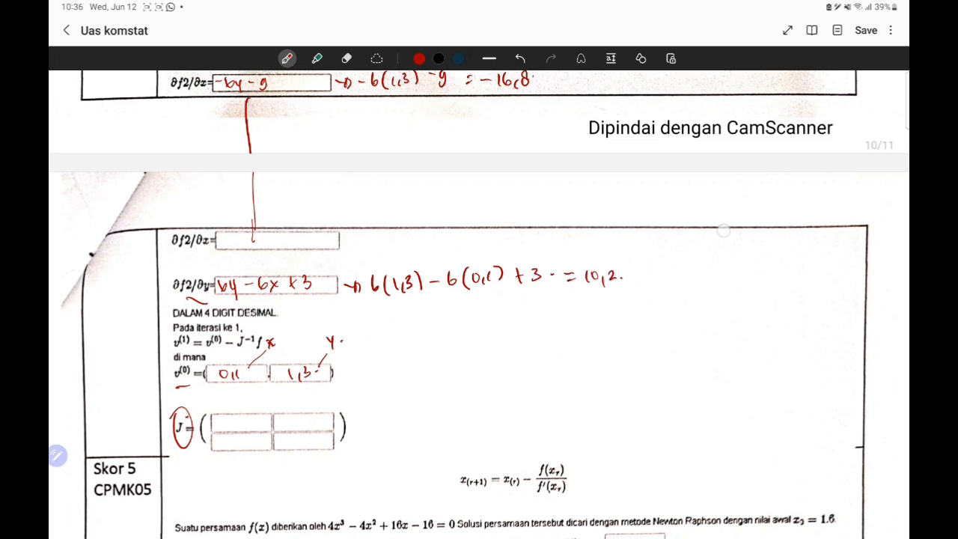
Handwrite the evaluated f1 derivatives, -20,5 and 0,5, in the first row of matrix J
scroll(723, 230, "up", 3)
scroll(734, 398, "down", 1)
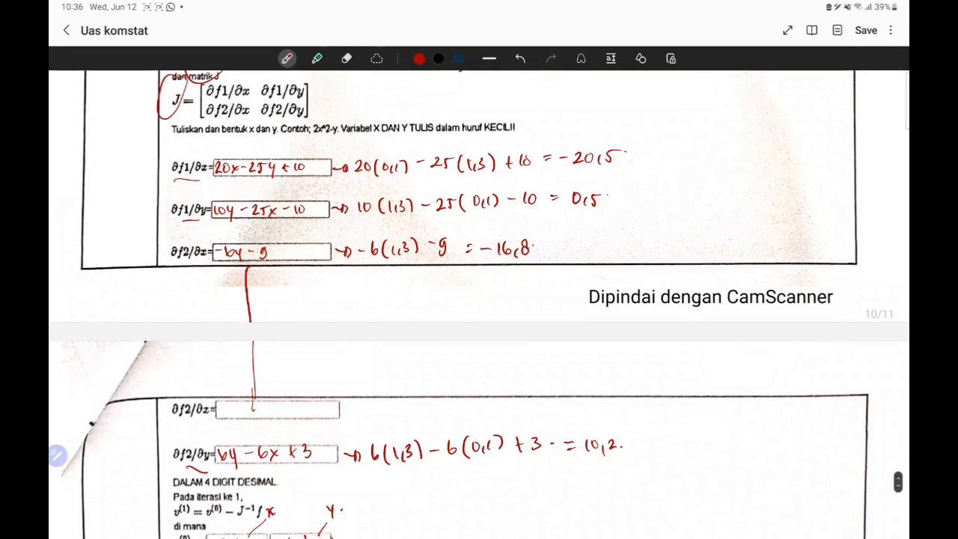
scroll(697, 364, "down", 4)
scroll(685, 268, "up", 3)
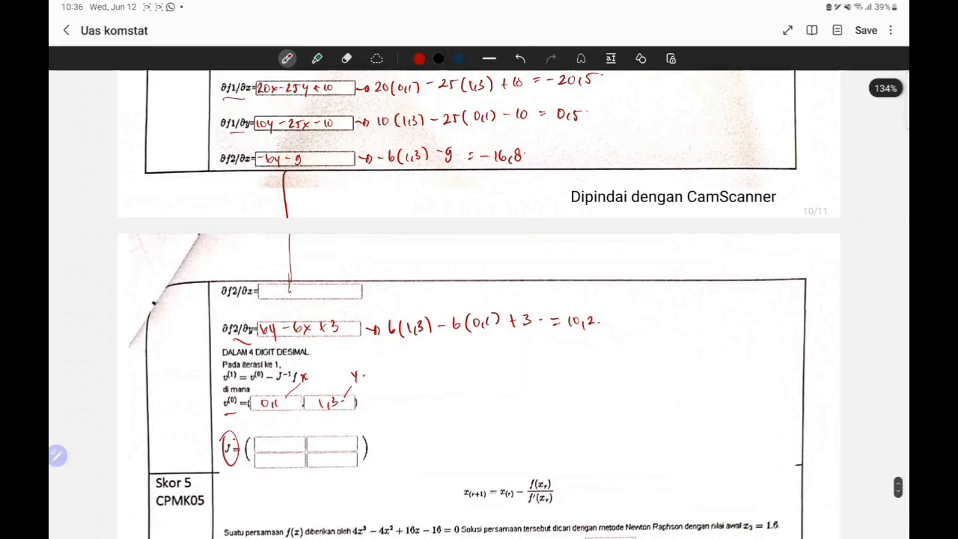
left_click_drag(258, 439, 284, 449)
mouse_move(290, 439)
left_mouse_down()
mouse_move(289, 447)
mouse_move(296, 437)
left_mouse_up()
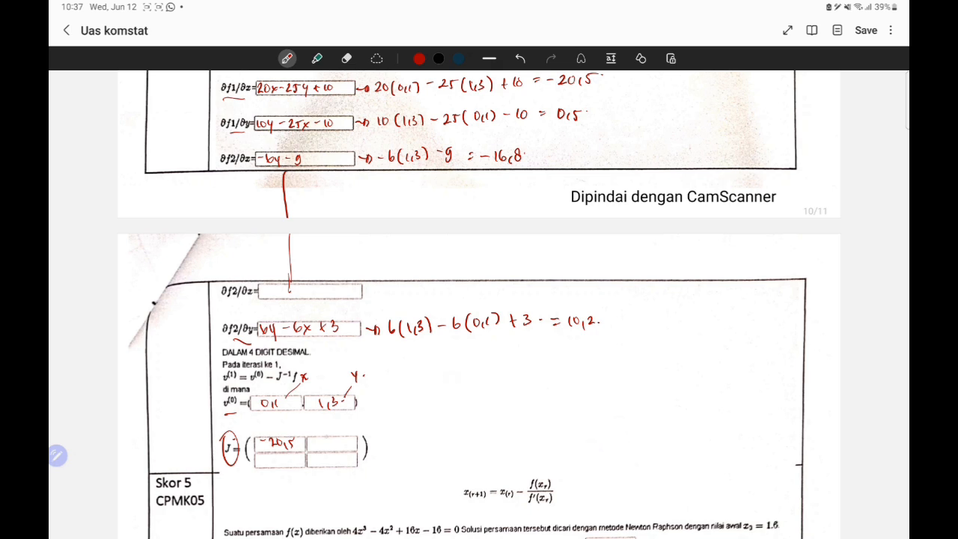
left_click_drag(325, 439, 337, 449)
left_click_drag(337, 439, 344, 439)
Handwrite the evaluated f2 derivatives, -16,8 and 10,2, in the second row of matrix J
scroll(479, 299, "down", 1)
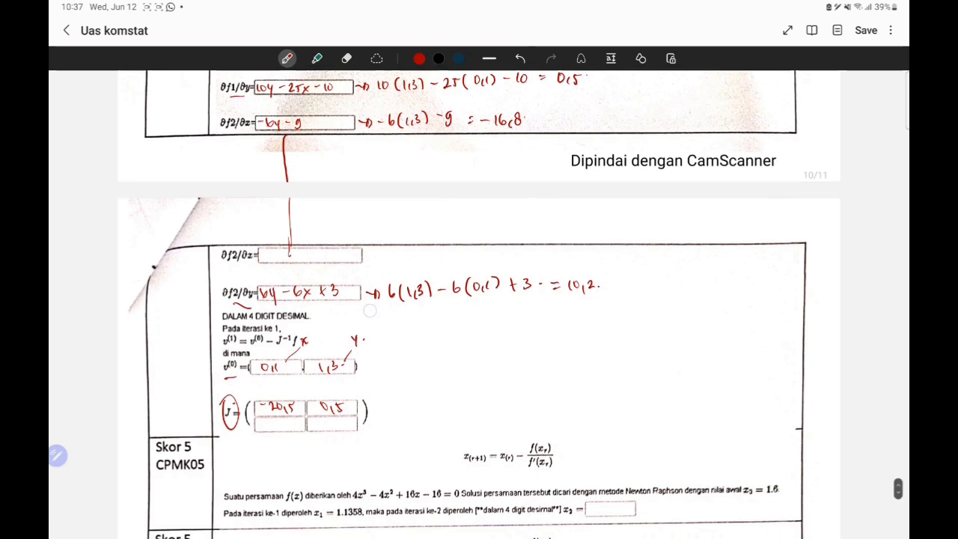
left_click_drag(257, 459, 273, 463)
left_click_drag(282, 420, 280, 429)
left_click_drag(286, 426, 330, 421)
left_click_drag(335, 427, 347, 429)
left_click_drag(351, 425, 351, 425)
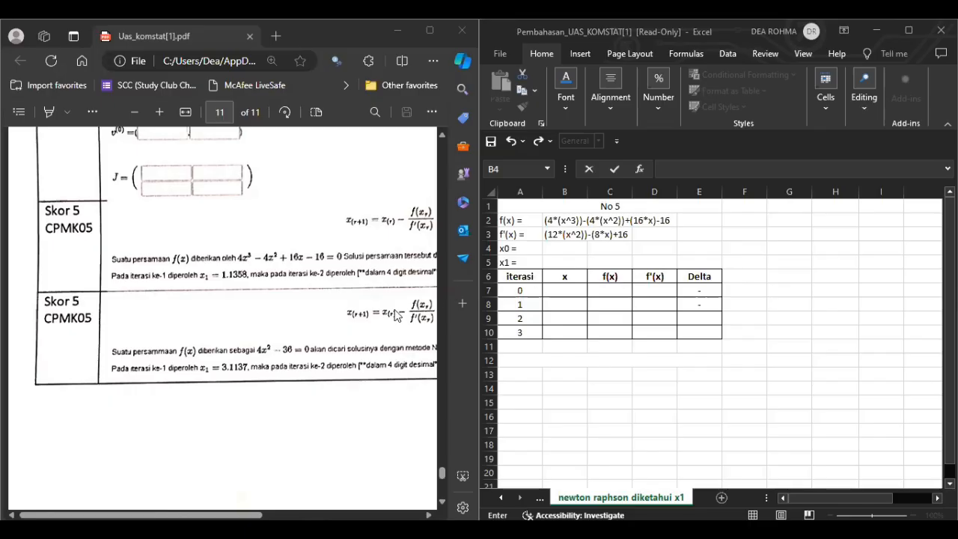
Find the initial value in the 4x³-4x²+16x-16 exam question and enter 1.6 as x0 in cell B4 of the Excel sheet
scroll(366, 324, "up", 1)
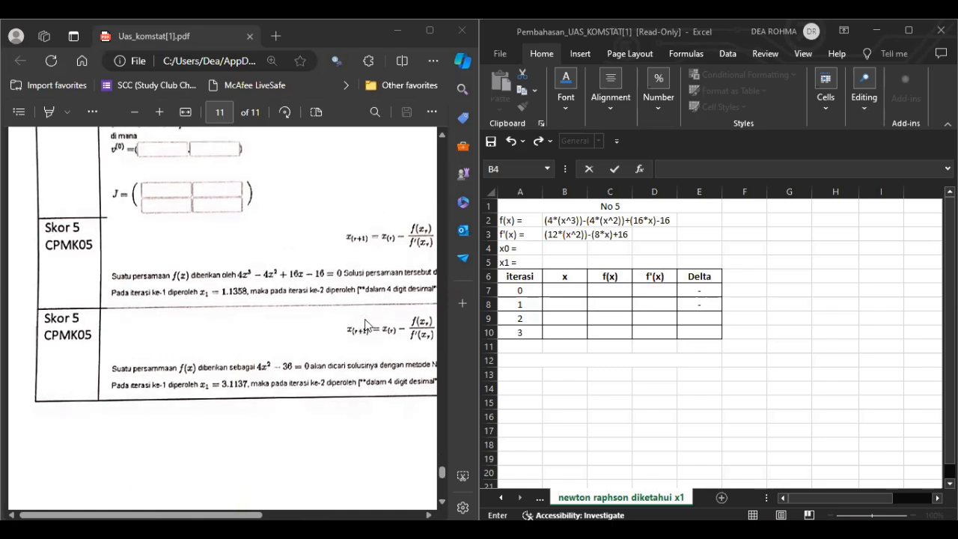
scroll(365, 322, "right", 2)
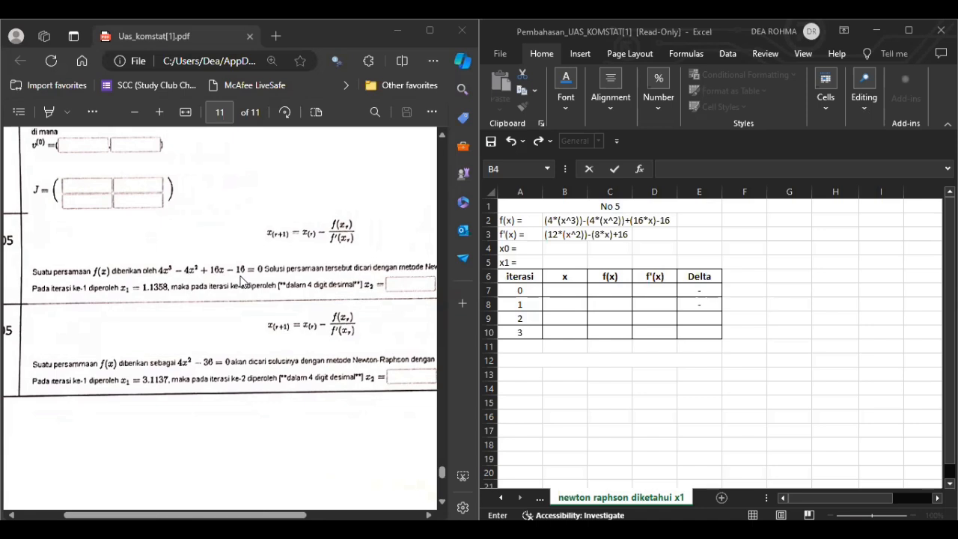
scroll(294, 290, "right", 2)
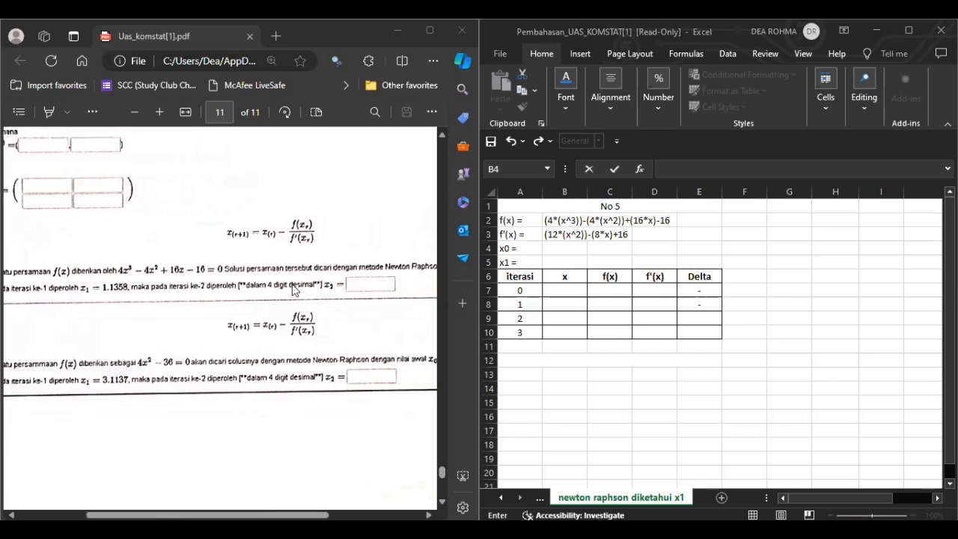
scroll(294, 290, "right", 2)
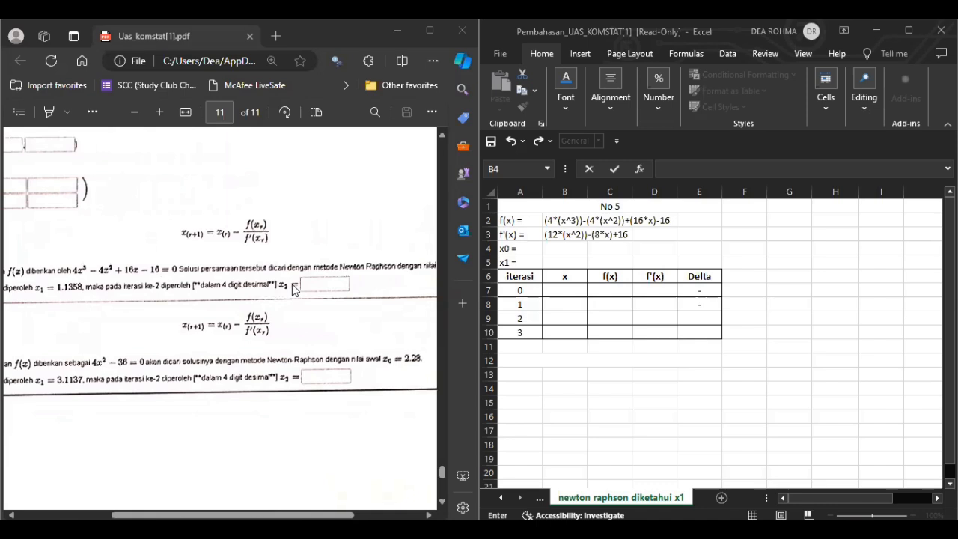
scroll(294, 290, "right", 3)
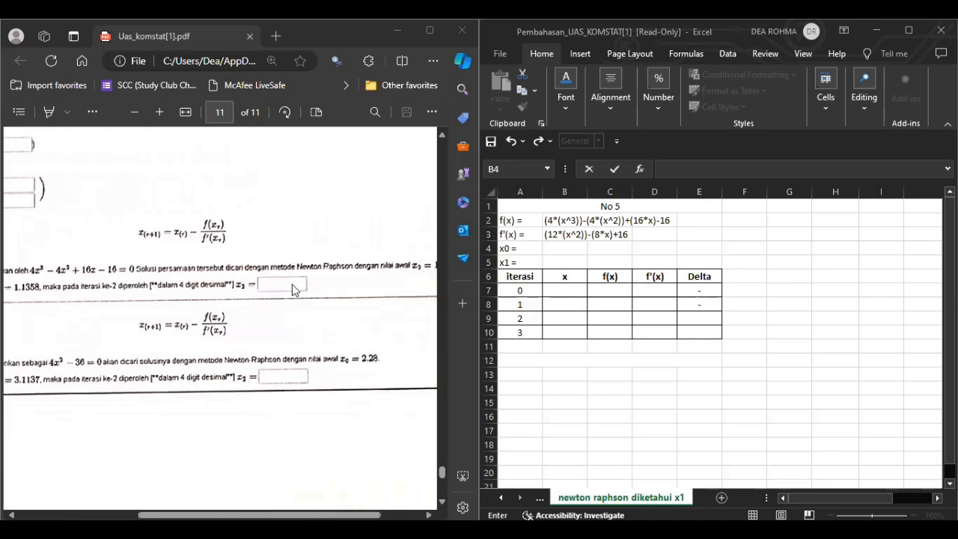
scroll(294, 290, "right", 2)
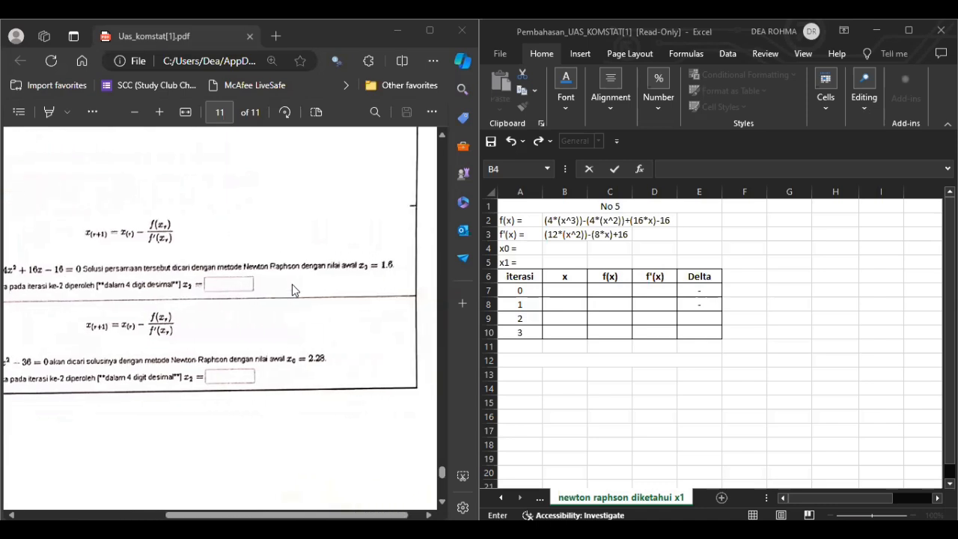
left_click(547, 247)
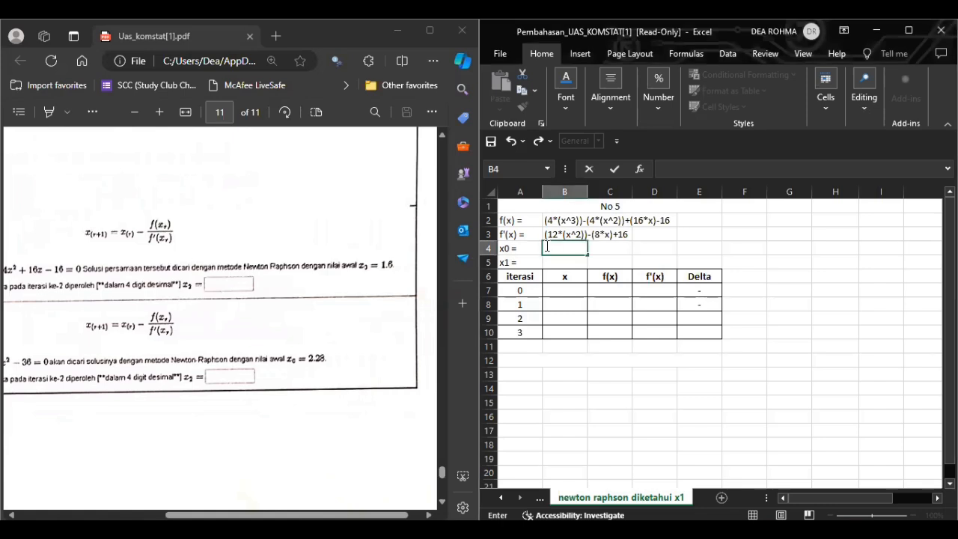
type("1.6")
key("Return")
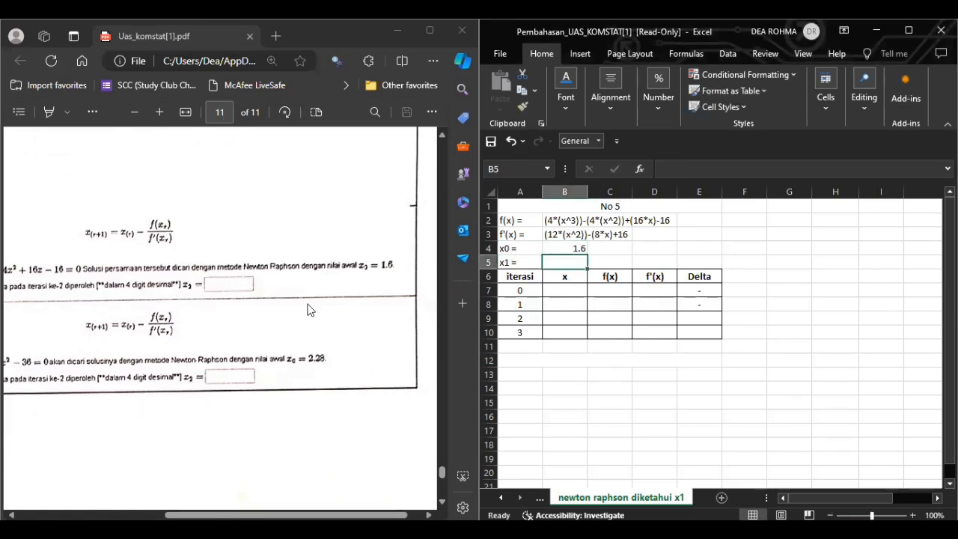
Enter the question's first-iteration value 1.1358 as x1 in cell B5
scroll(310, 311, "left", 5)
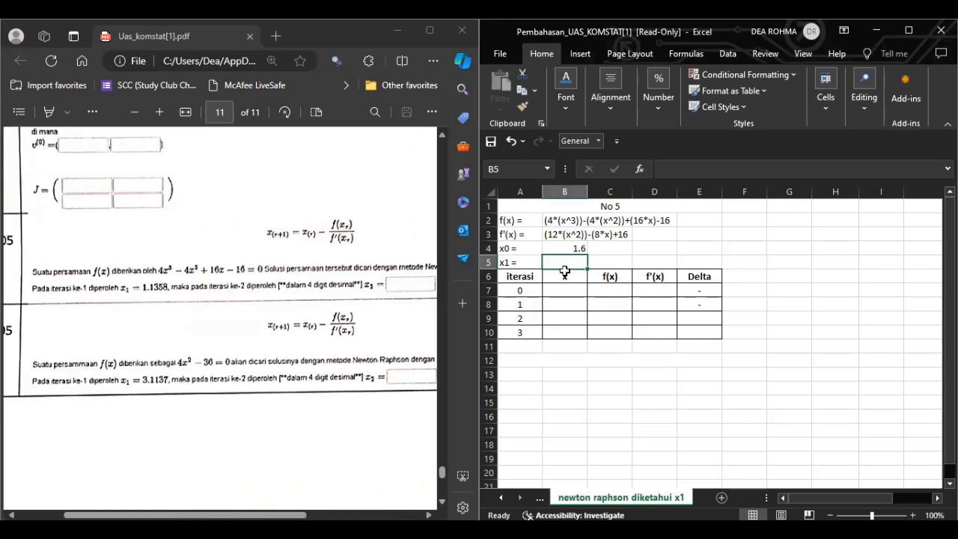
type("1.1")
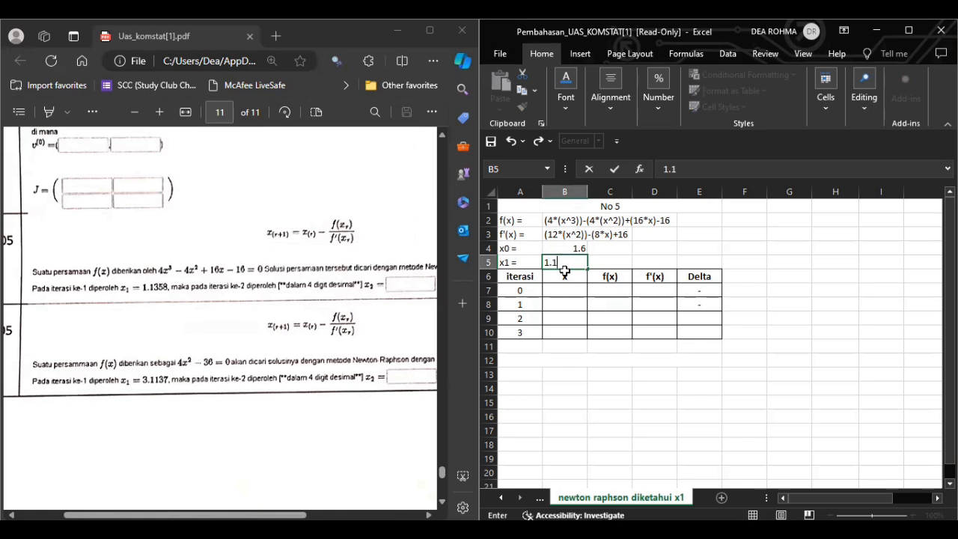
type("358")
key("Return")
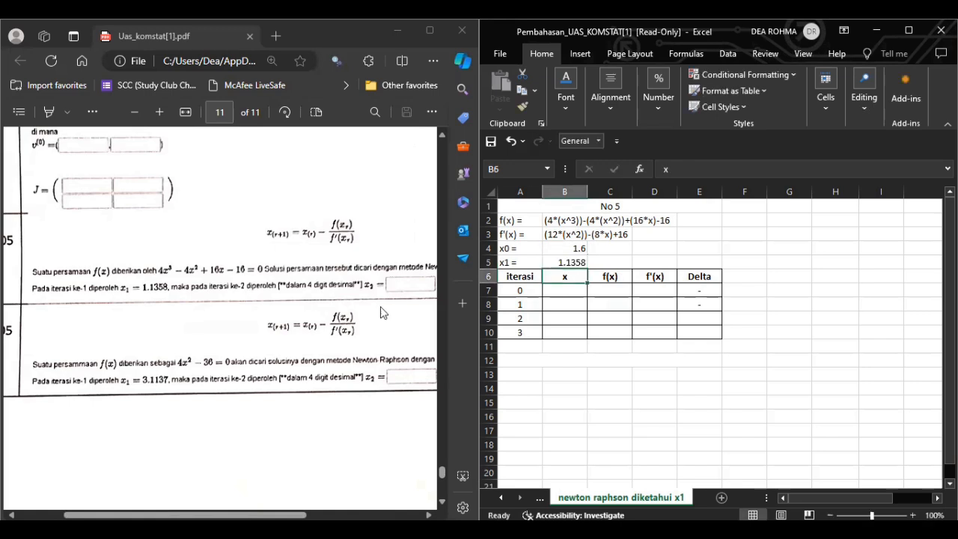
Examine the Newton-Raphson formula in the exam question and the f'(x) expression in cell B3
scroll(344, 315, "right", 1)
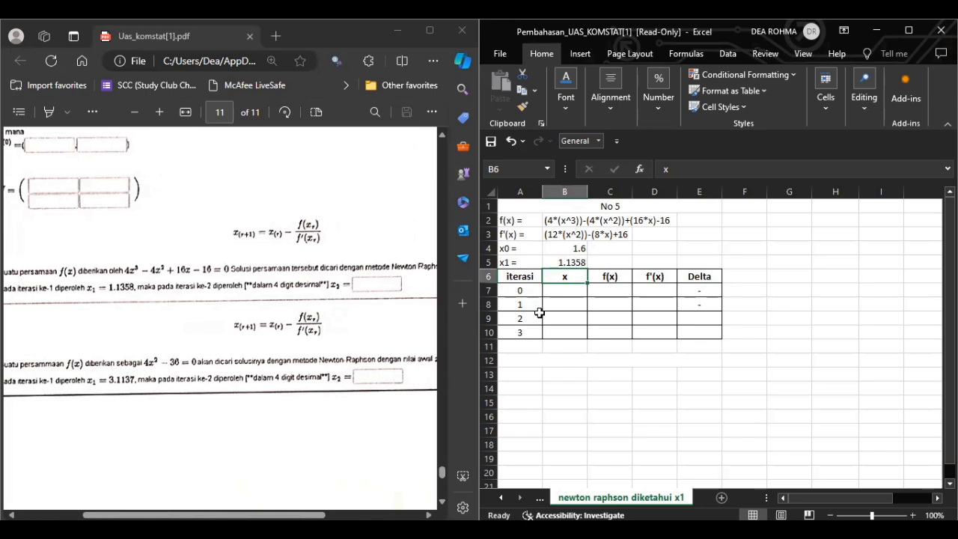
left_click(224, 235)
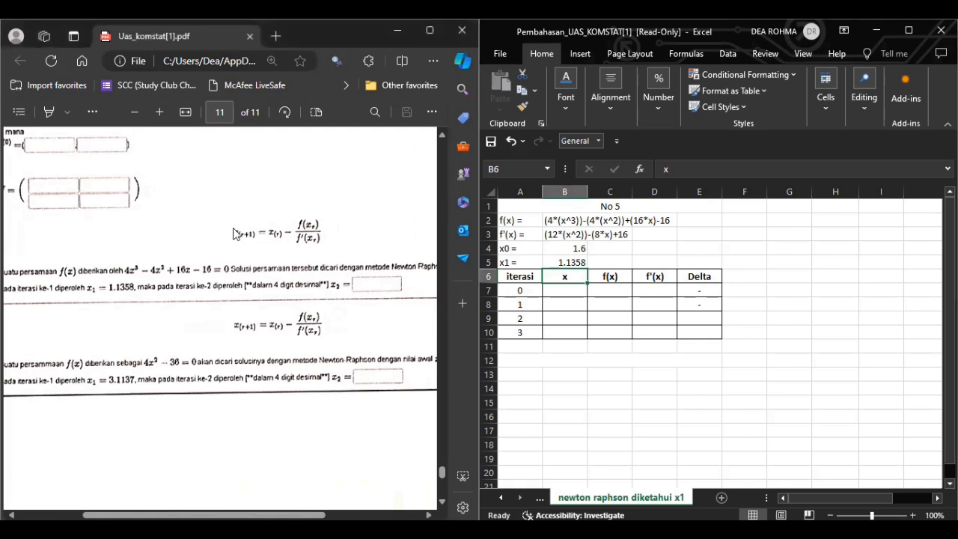
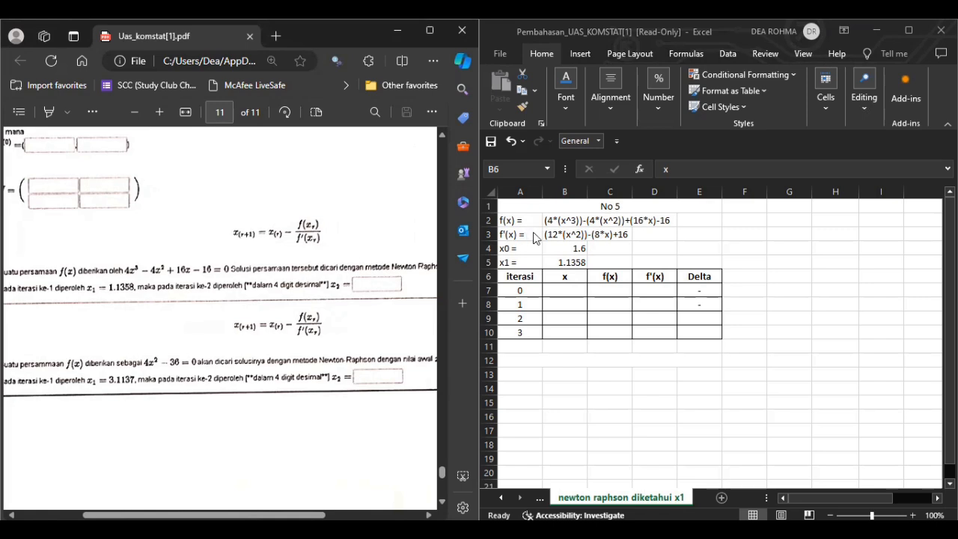
left_click(561, 232)
left_click(561, 233)
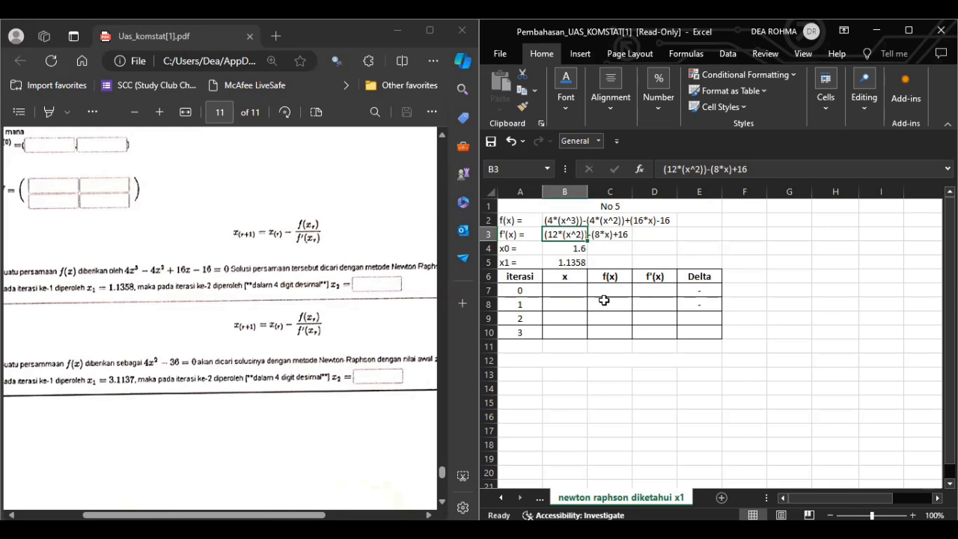
scroll(604, 300, "down", 1)
scroll(607, 300, "up", 1)
Set the x value of iteration 0 in cell B7 to reference the x0 cell B4
left_click(562, 289)
type("=")
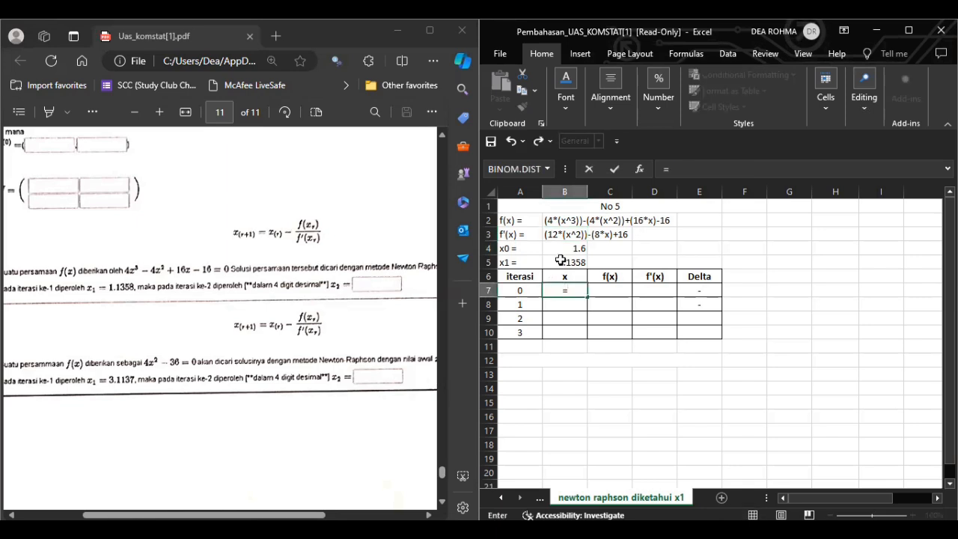
left_click(561, 250)
key("Return")
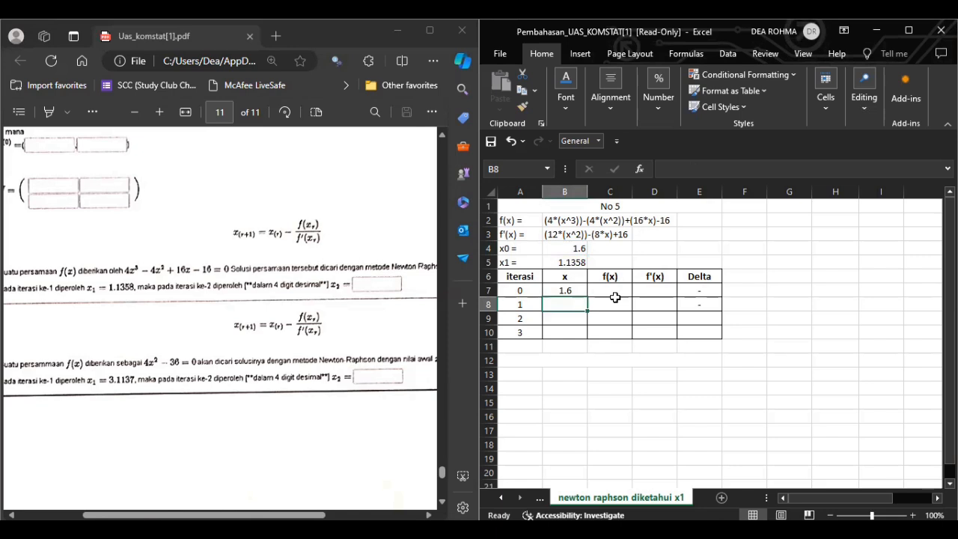
left_click(565, 220)
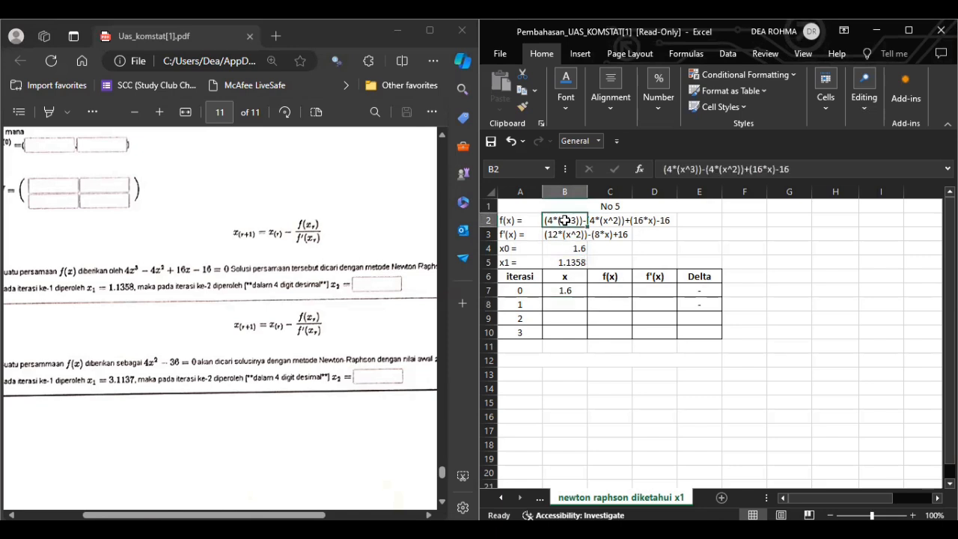
key("ctrl+c")
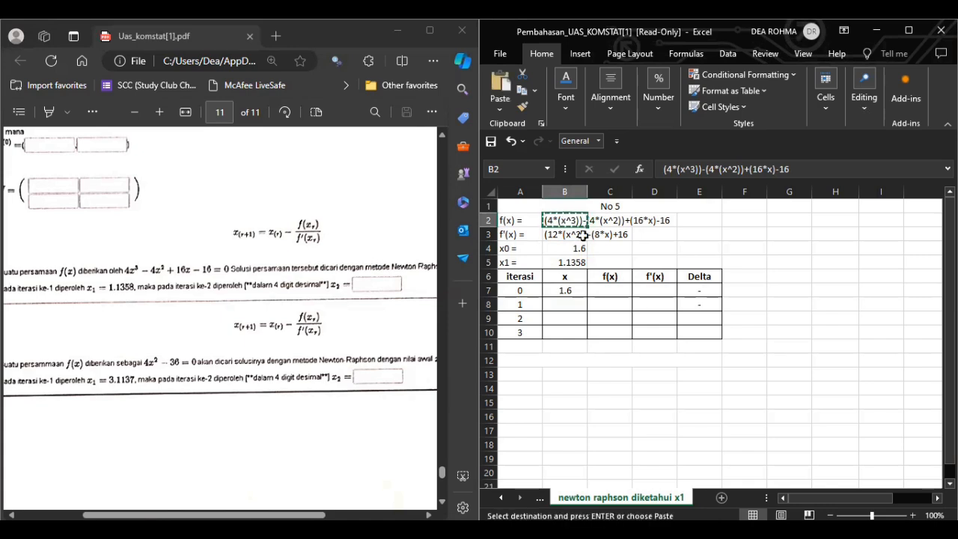
left_click(608, 291)
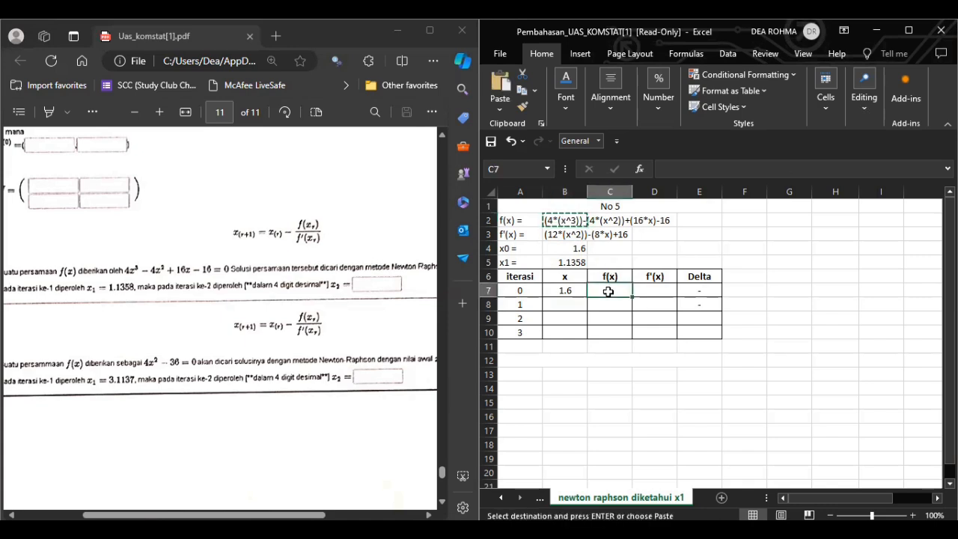
type("=")
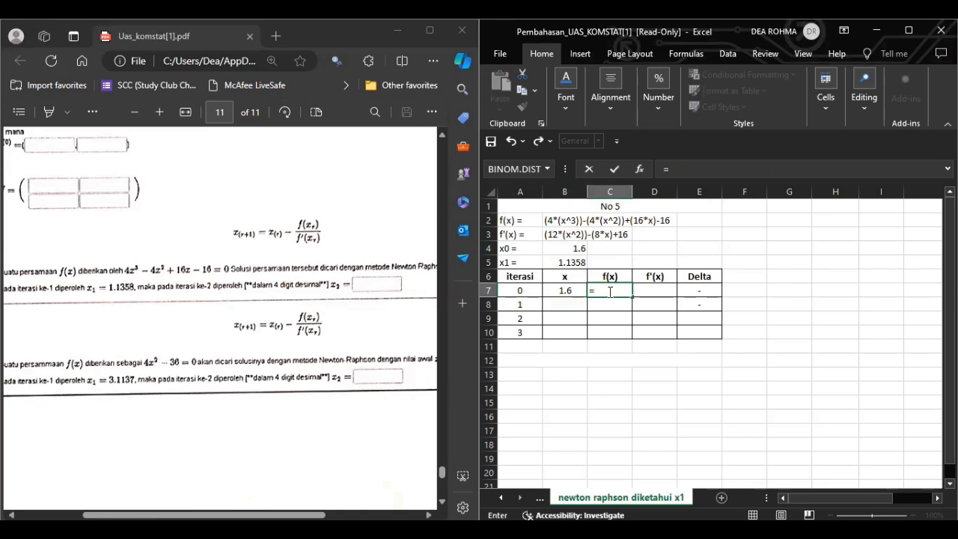
left_click(557, 222)
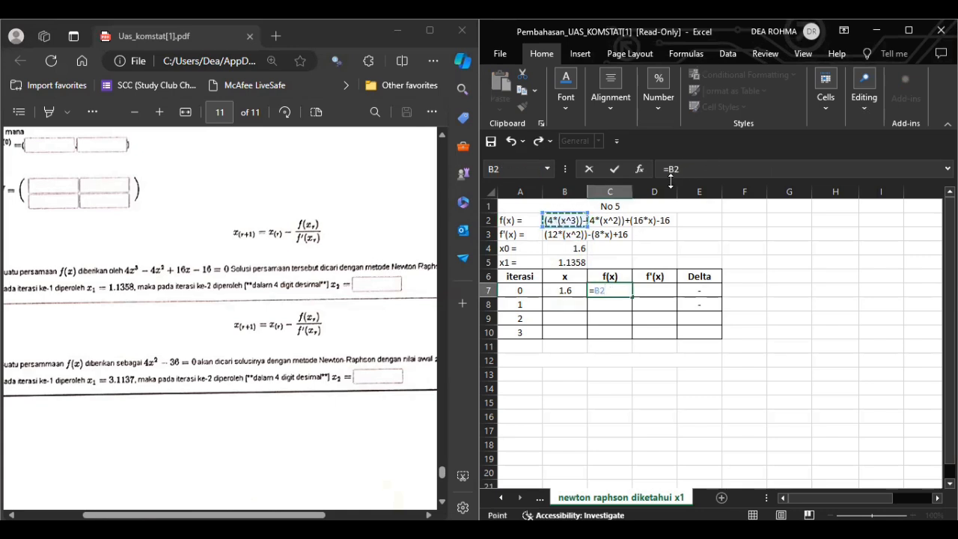
key("BackSpace")
key("BackSpace")
key("BackSpace")
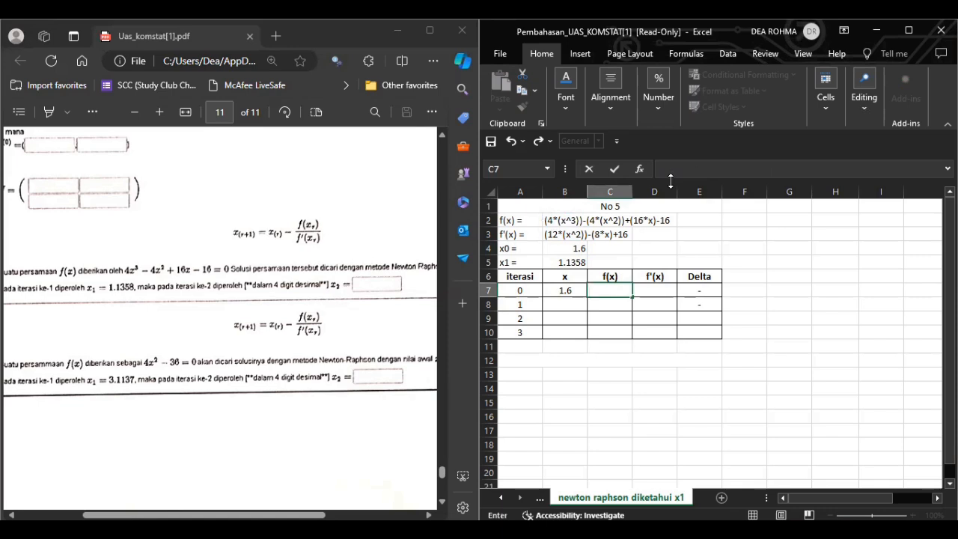
Copy the f(x) expression text from cell B2 and insert it as a formula in the iteration 0 f(x) cell C7
left_click(566, 218)
left_click(796, 165)
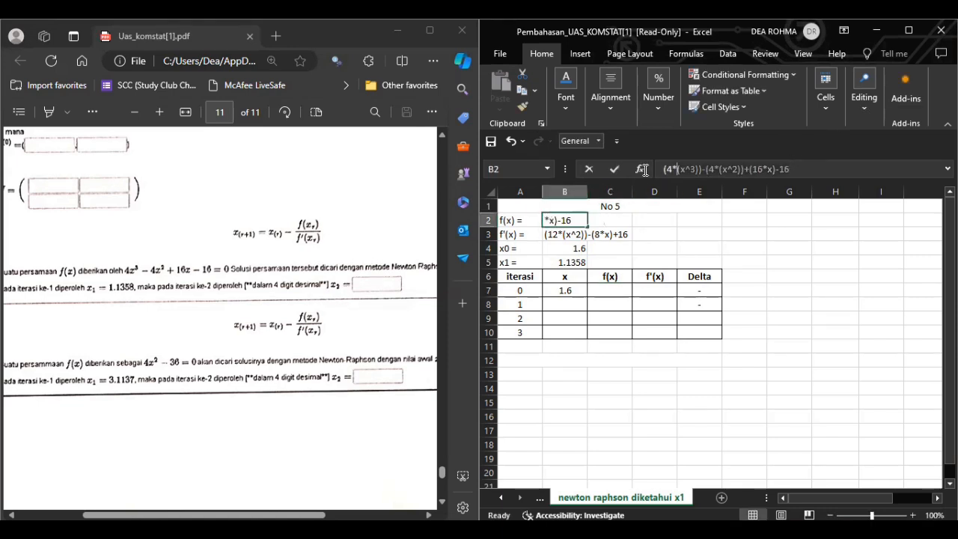
left_click(591, 290)
type("=")
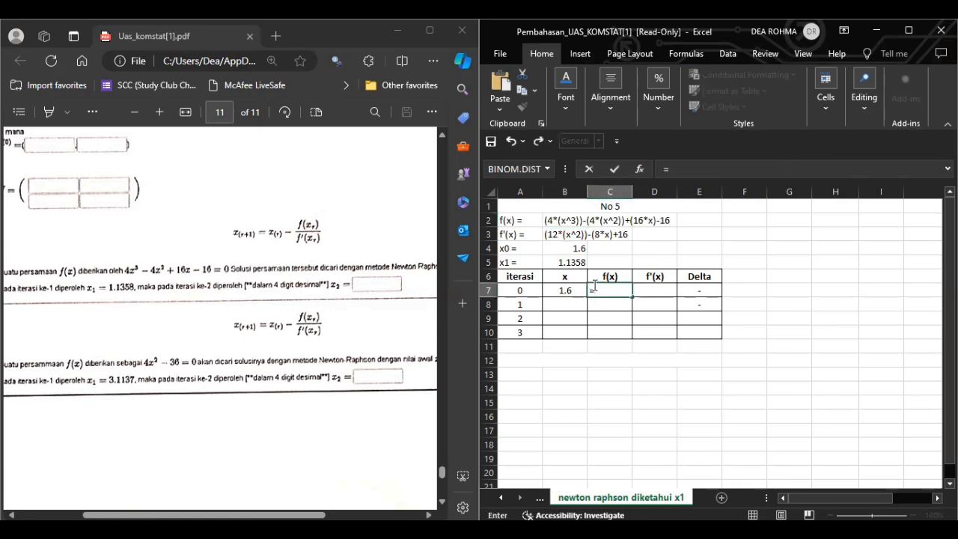
key("ctrl+v")
Replace every x in the iteration 0 f(x) formula in cell C7 with a reference to B7 and commit it
double_click(617, 291)
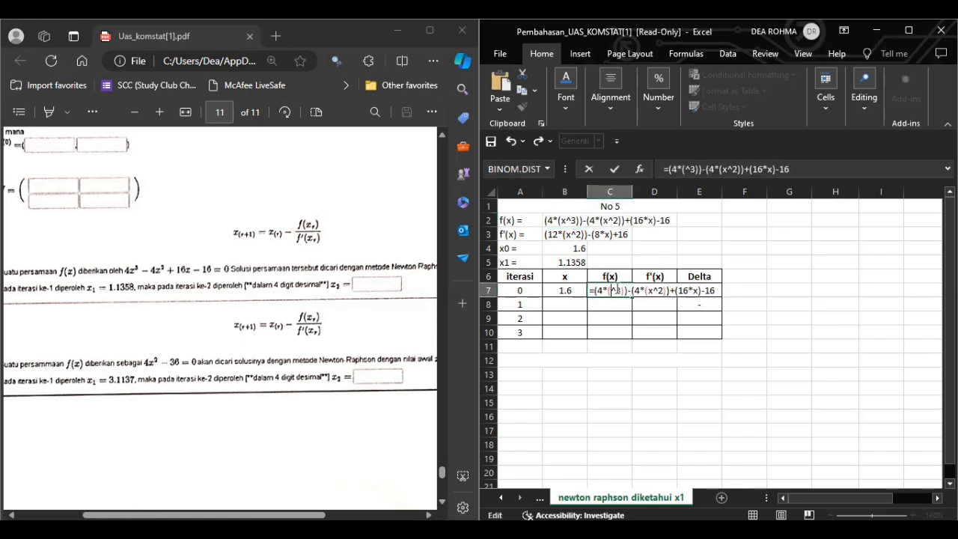
left_click(577, 291)
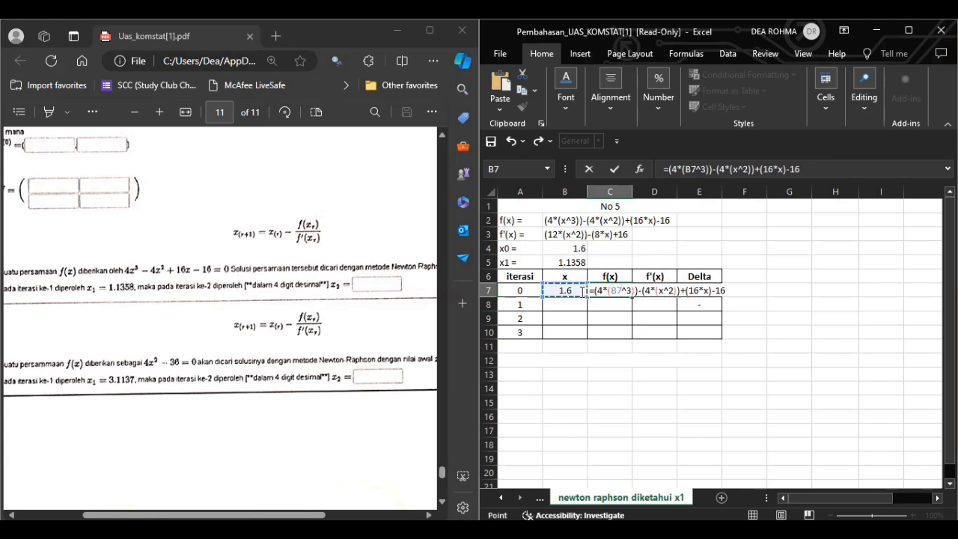
left_click(668, 291)
double_click(669, 291)
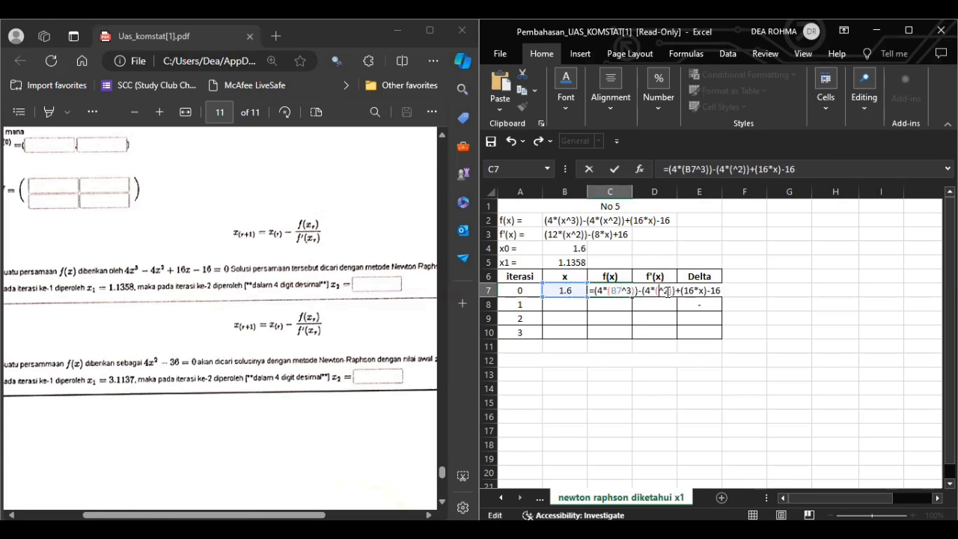
left_click(572, 291)
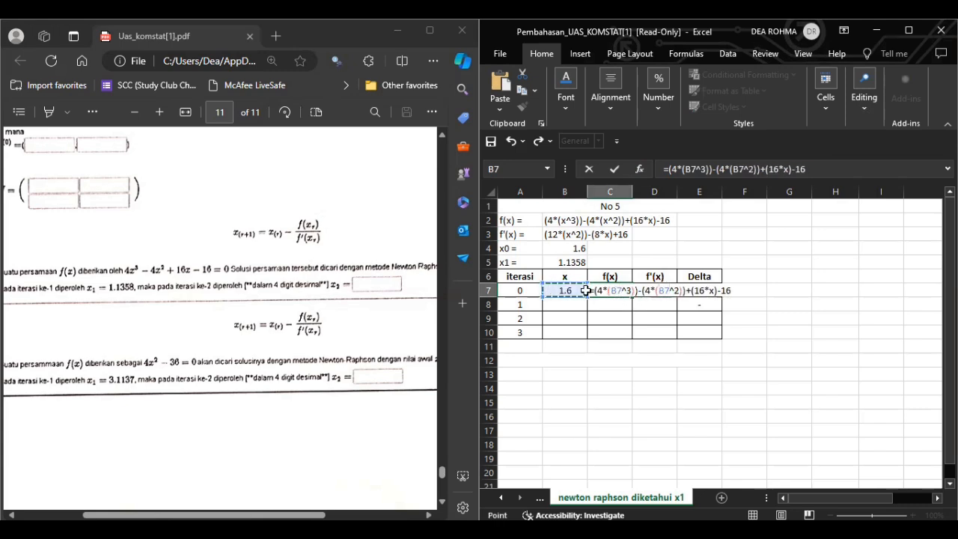
left_click(714, 291)
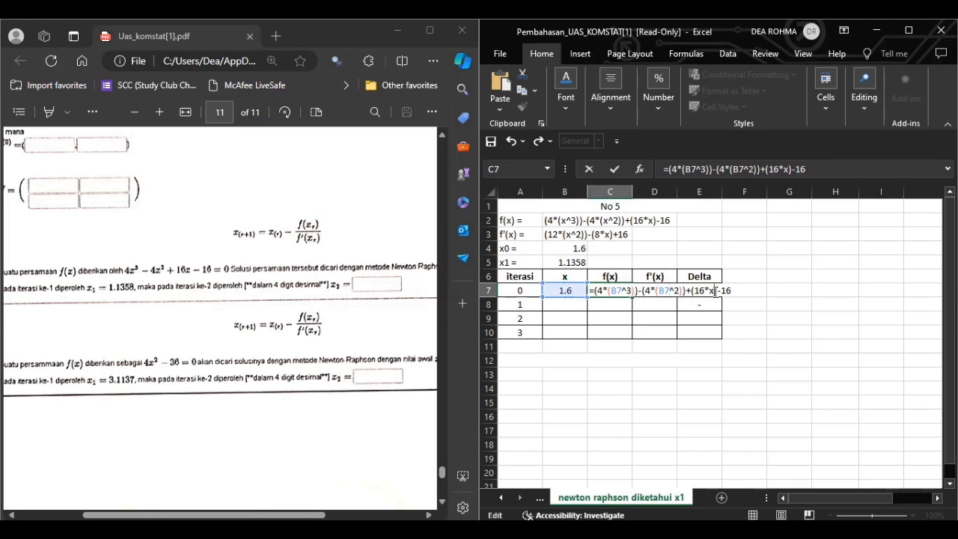
left_click(572, 290)
key("Return")
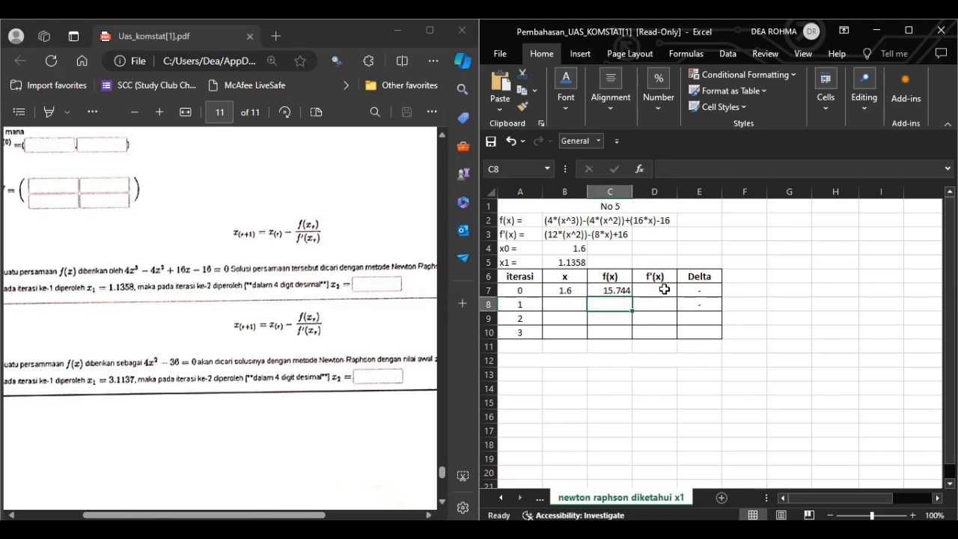
Copy the f'(x) expression text from cell B3 and insert it as a formula in the iteration 0 f'(x) cell D7
left_click(572, 237)
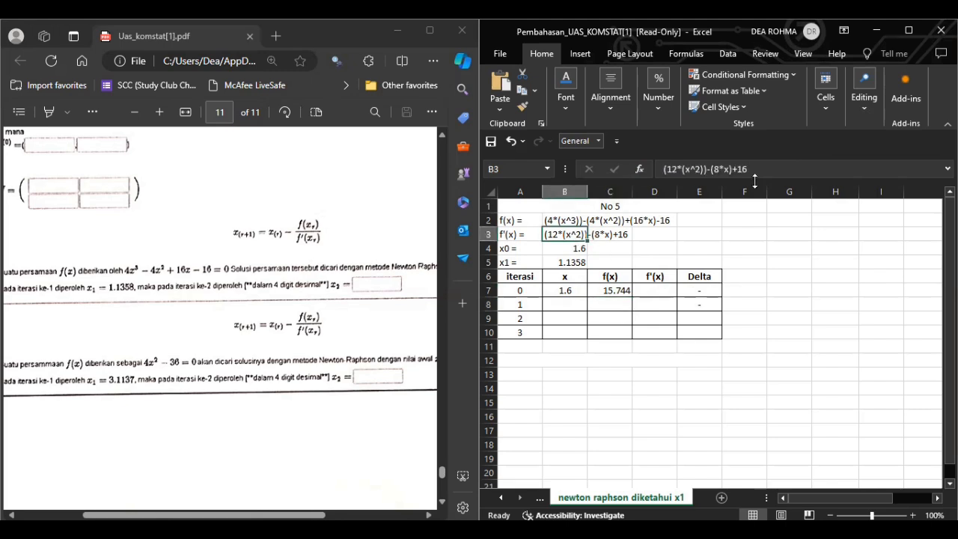
left_click(754, 169)
left_click(664, 170)
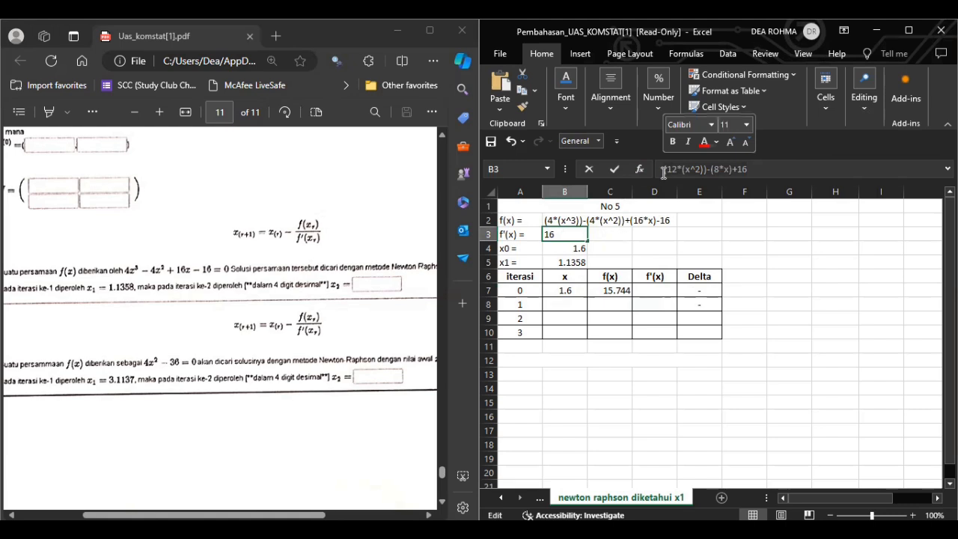
left_click(656, 290)
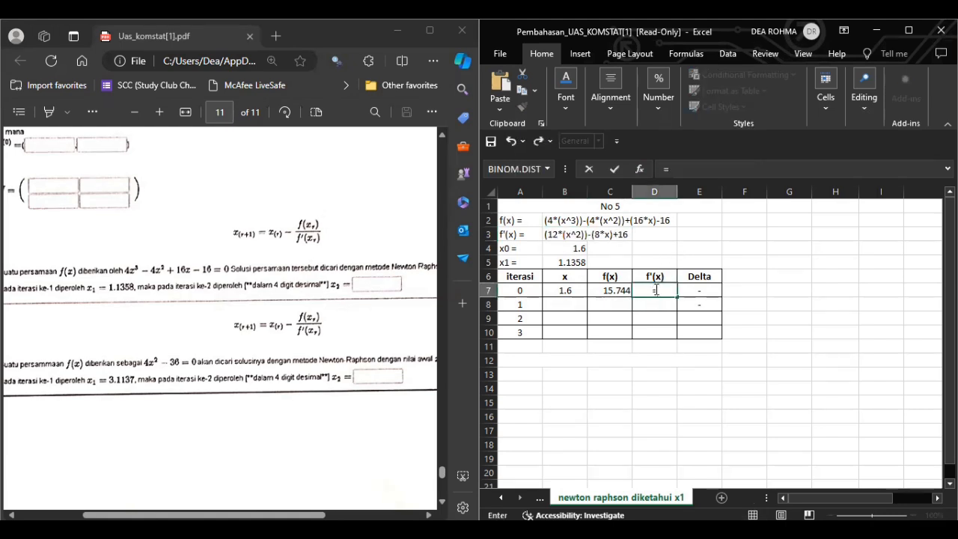
key("ctrl+v")
Replace both x terms in the D7 formula with B7, giving =(12*(B7^2))-(8*B7)+16, and commit it
left_click(648, 291)
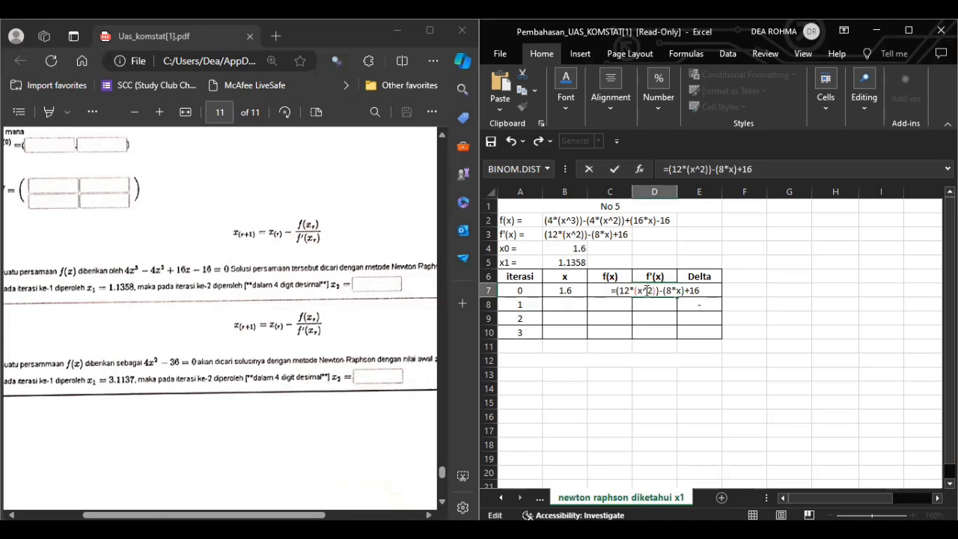
double_click(646, 291)
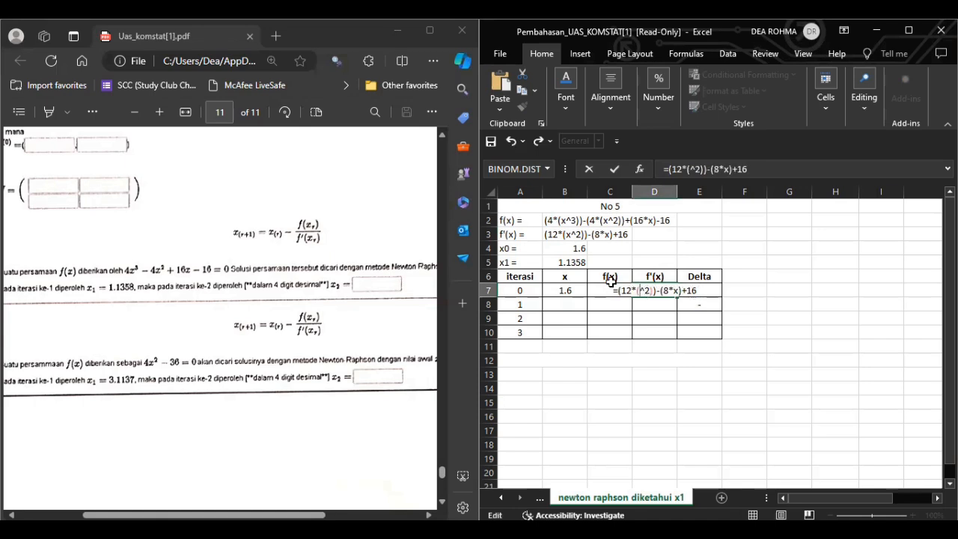
left_click(567, 291)
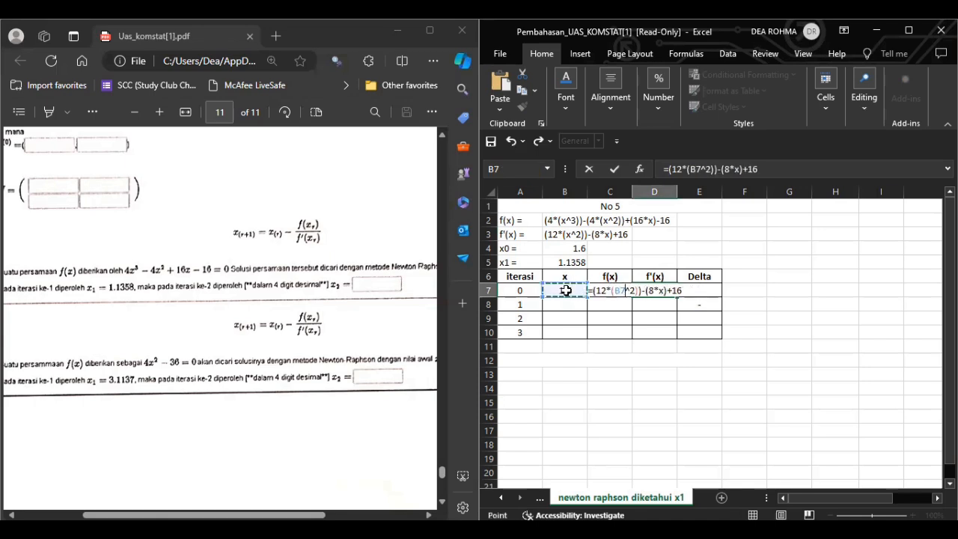
double_click(663, 290)
key("BackSpace")
left_click(563, 290)
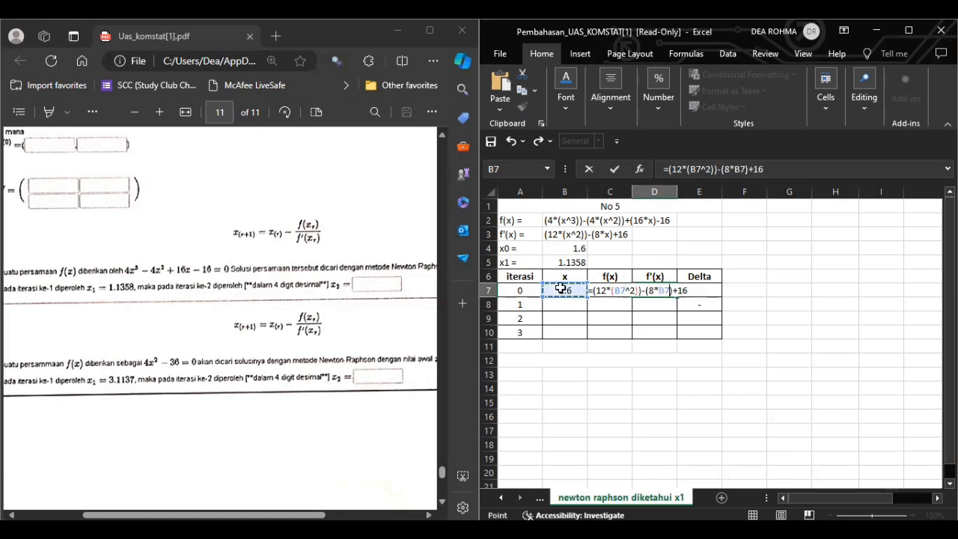
key("Return")
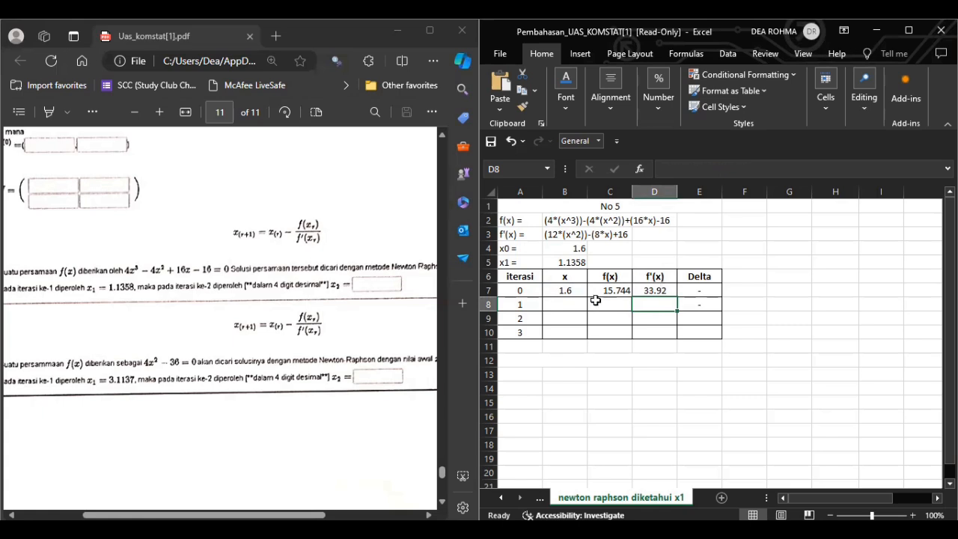
Calculate the iteration 1 x in cell B8 with =B7-(C7/D7) and compare it with the x1 given in cell B5 and the exam question
left_click(572, 305)
type("=")
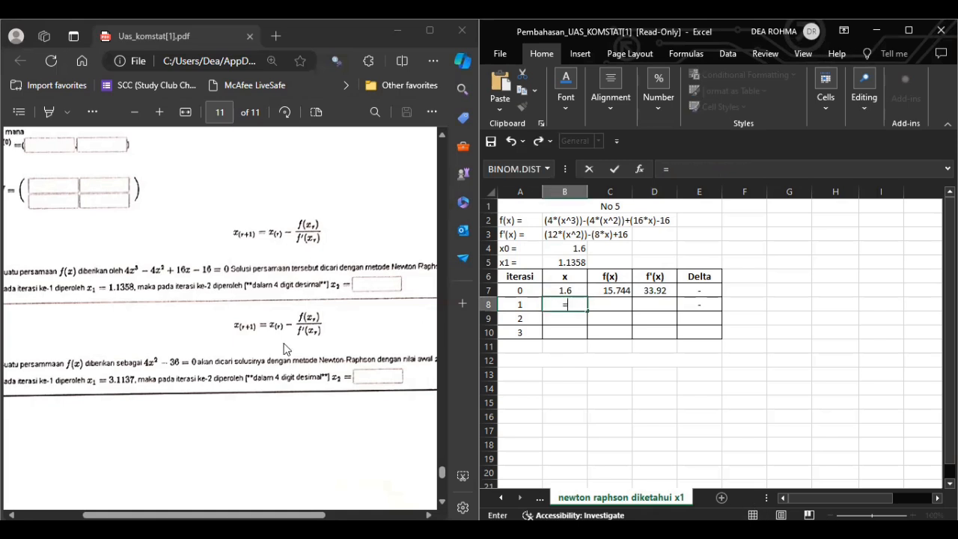
scroll(285, 348, "left", 3)
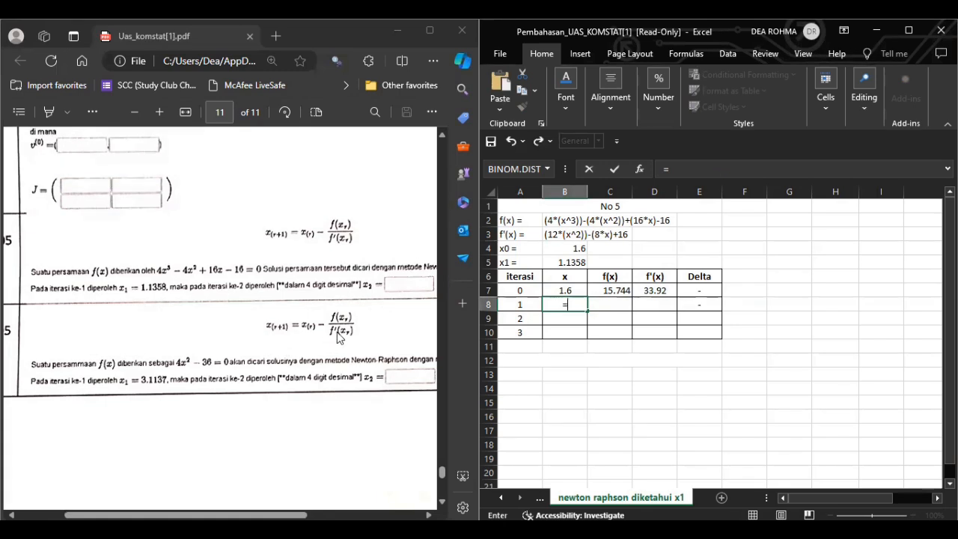
scroll(336, 337, "right", 1)
scroll(337, 332, "up", 1)
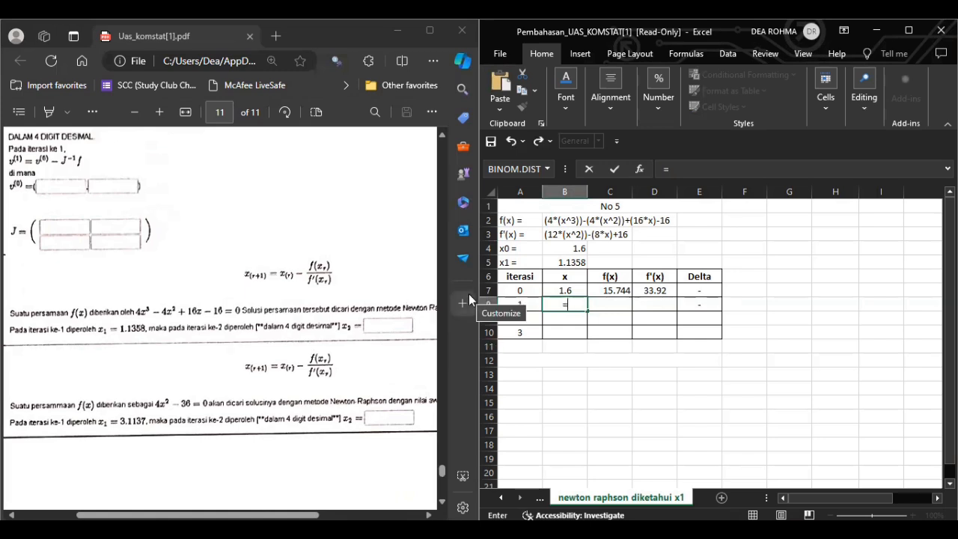
left_click(569, 289)
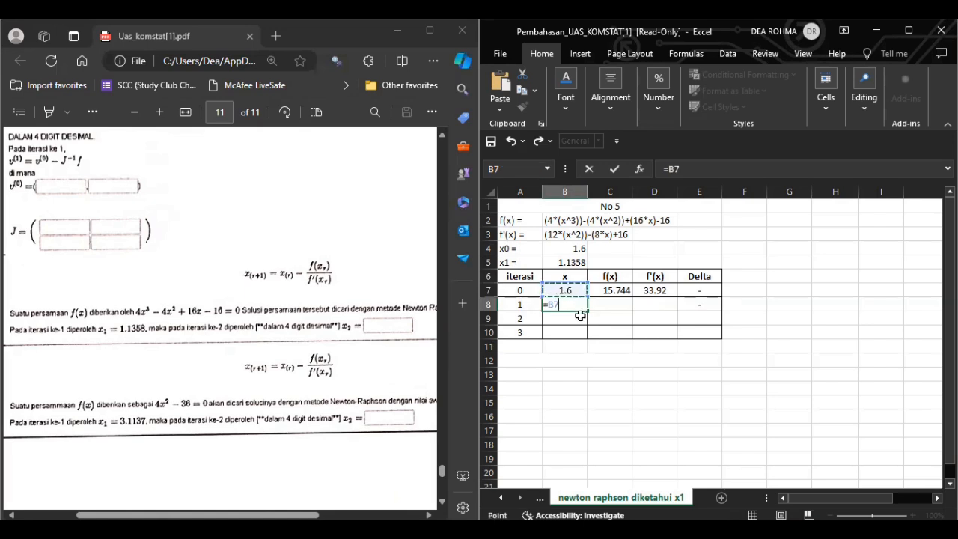
type("-(")
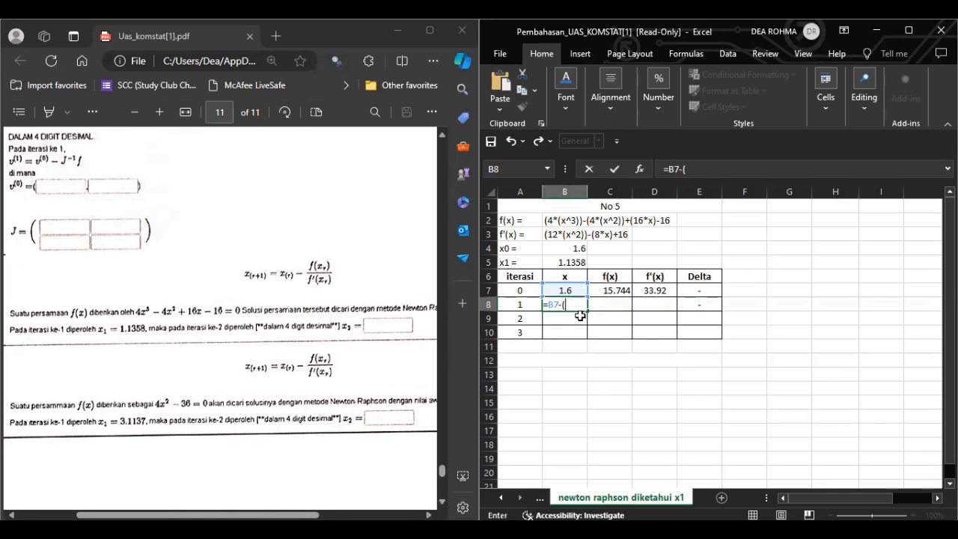
left_click(622, 292)
type("/")
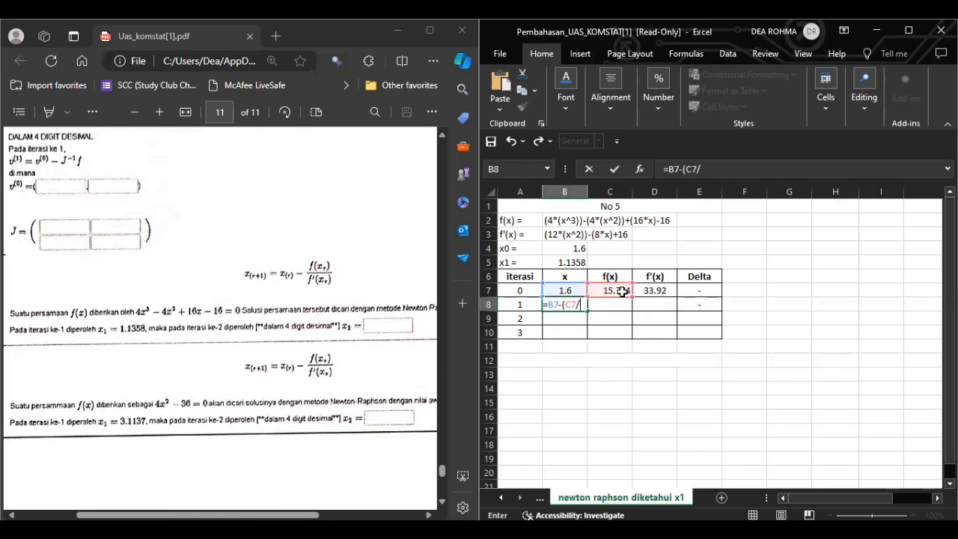
left_click(666, 291)
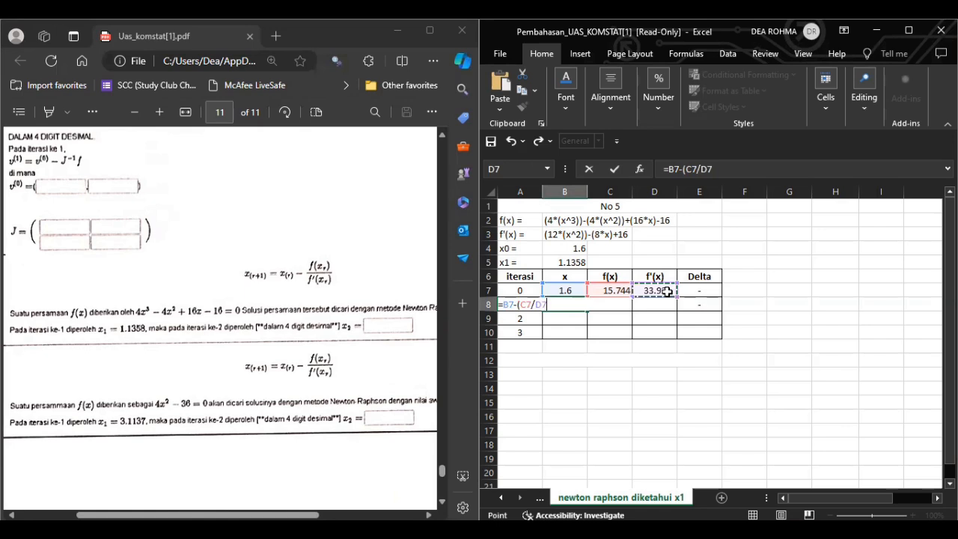
type(")")
key("Return")
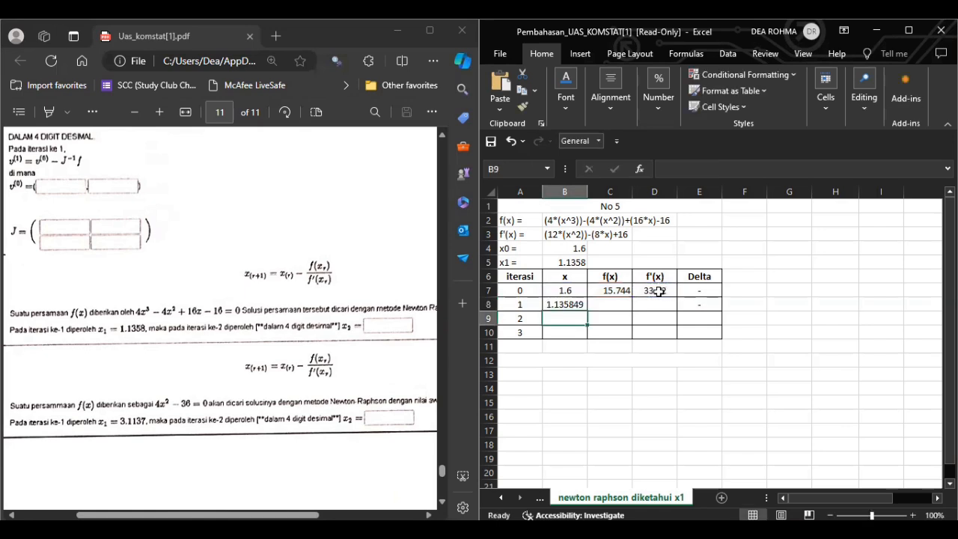
left_click(569, 303)
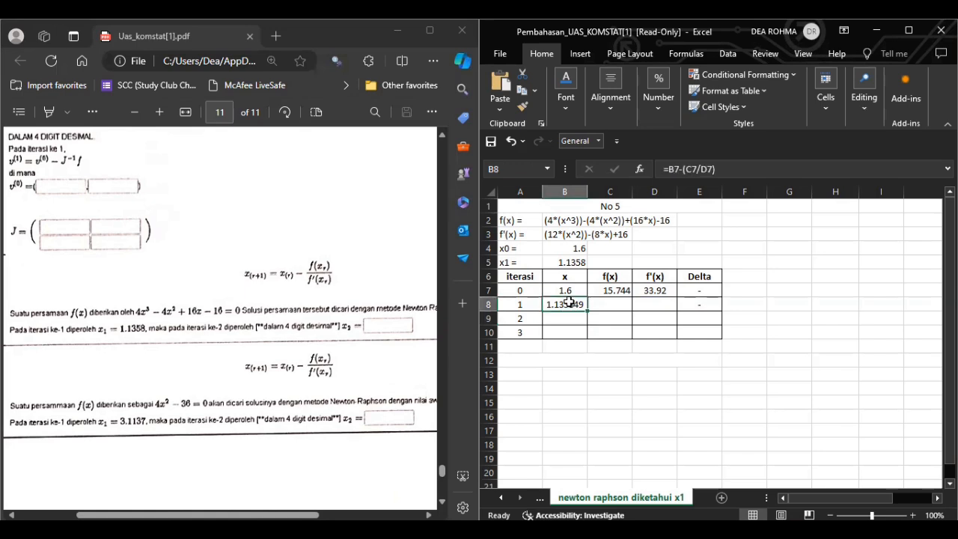
left_click(560, 263)
scroll(249, 355, "left", 3)
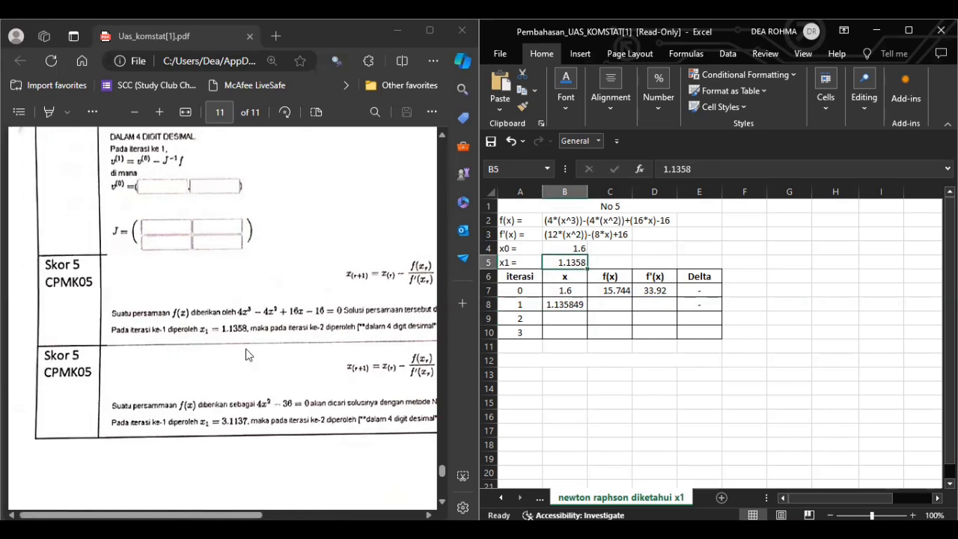
scroll(249, 354, "right", 2)
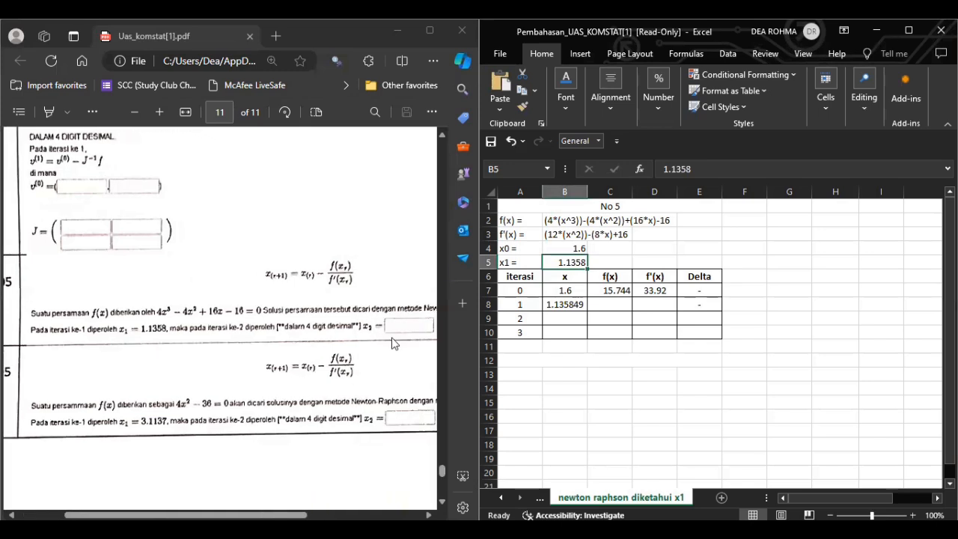
Copy the f(x) expression text from cell B2 and insert it as a formula in the iteration 1 f(x) cell C8
left_click(609, 307)
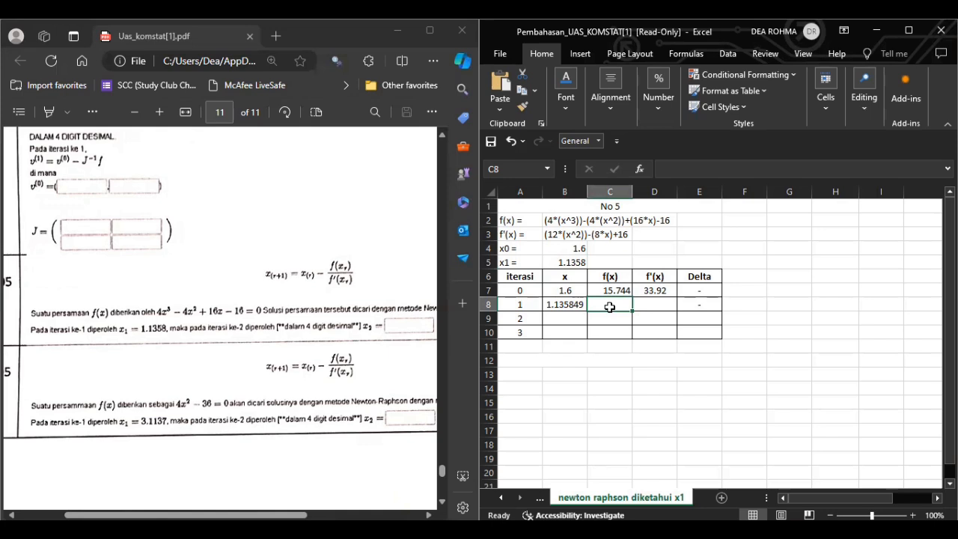
left_click(559, 220)
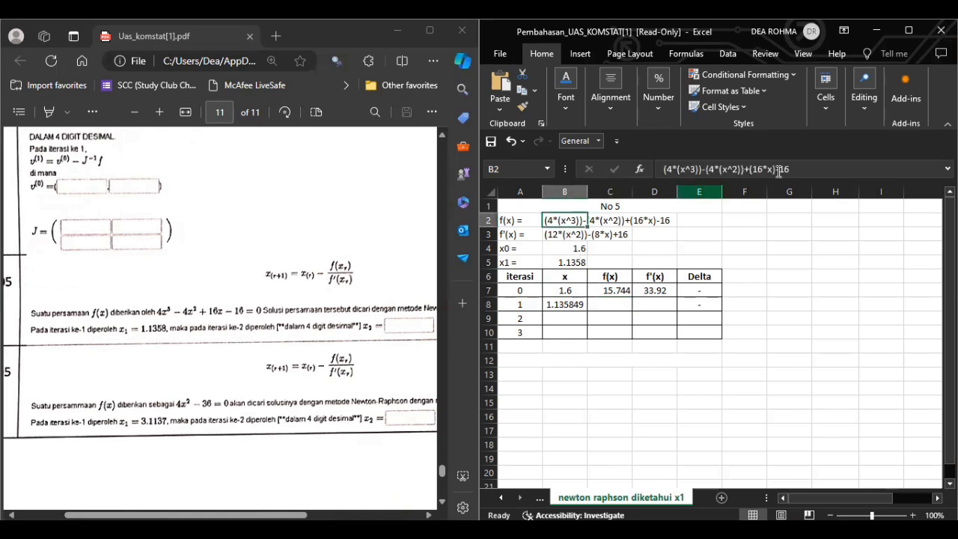
left_click(803, 169)
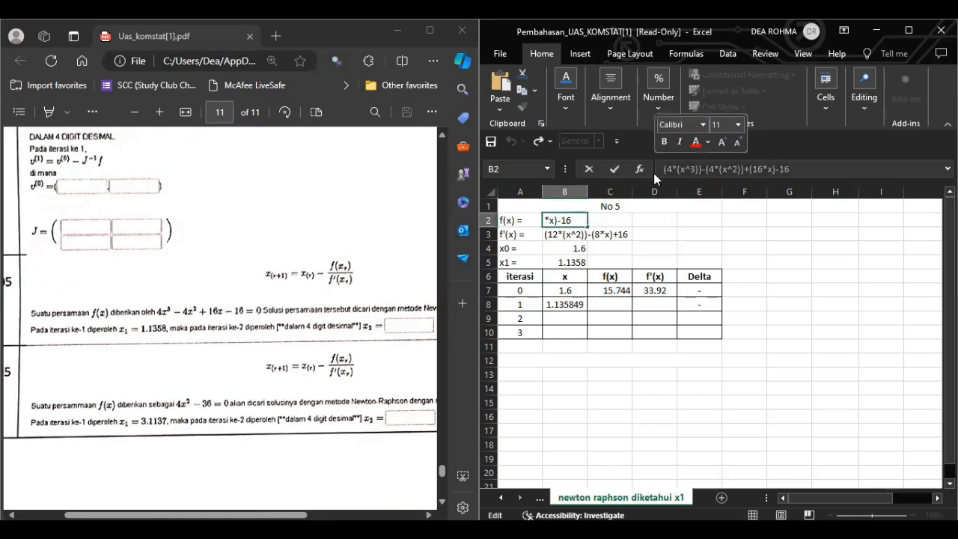
left_click(615, 305)
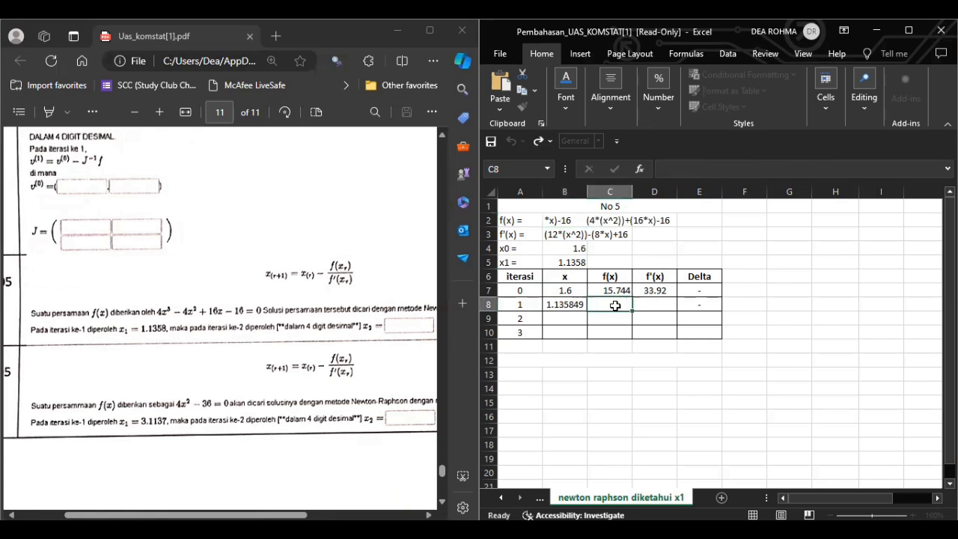
type("=")
type("(4*(x^3))-(4*(x^2))+(16*x)-16")
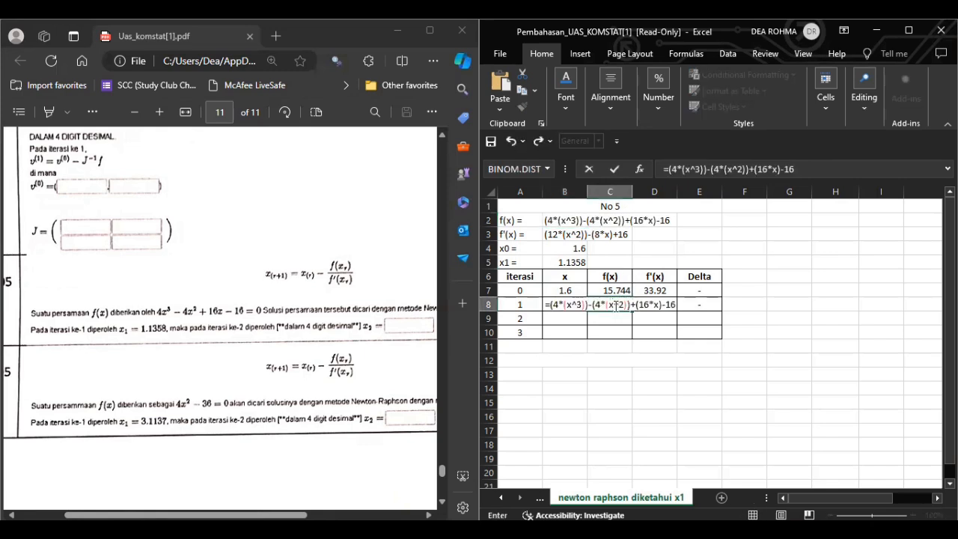
Replace all three x terms in the C8 formula with B8, giving =(4*(B8^3))-(4*(B8^2))+(16*B8)-16, and commit it
left_click(570, 306)
key("BackSpace")
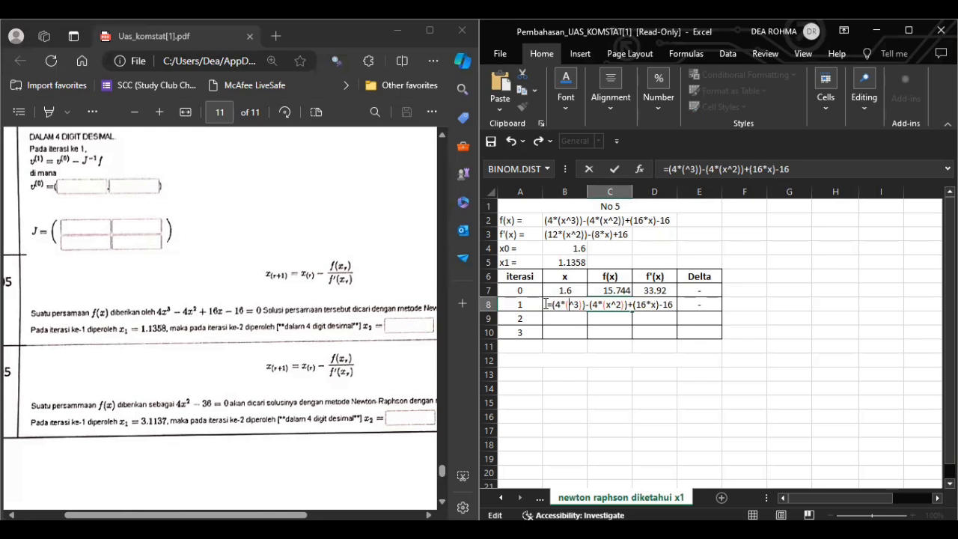
type("b8")
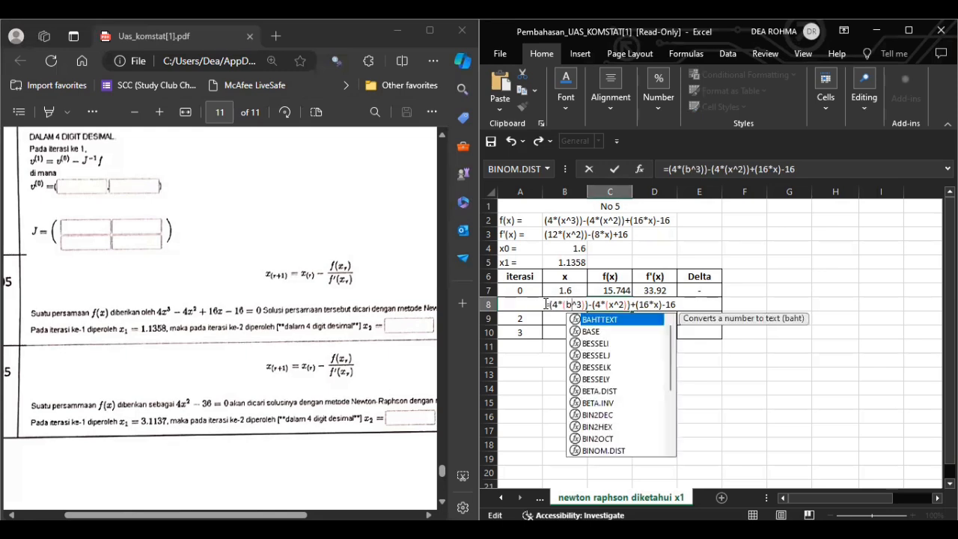
left_click(615, 306)
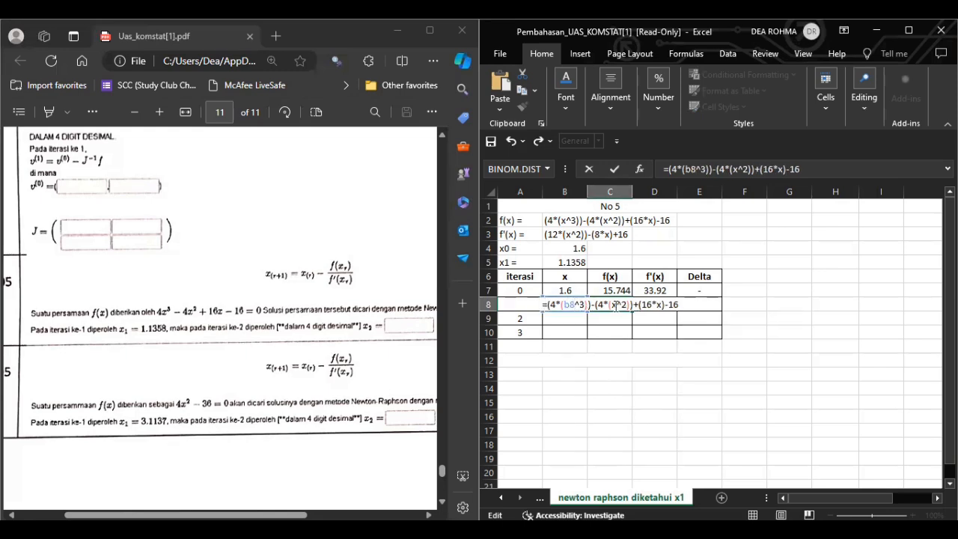
key("BackSpace")
type("b8")
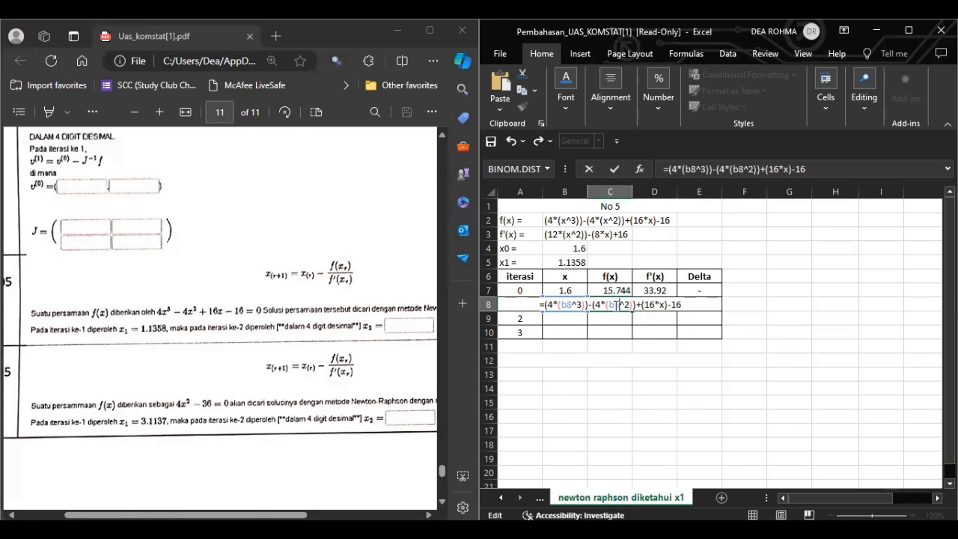
left_click(663, 305)
key("BackSpace")
type("b8")
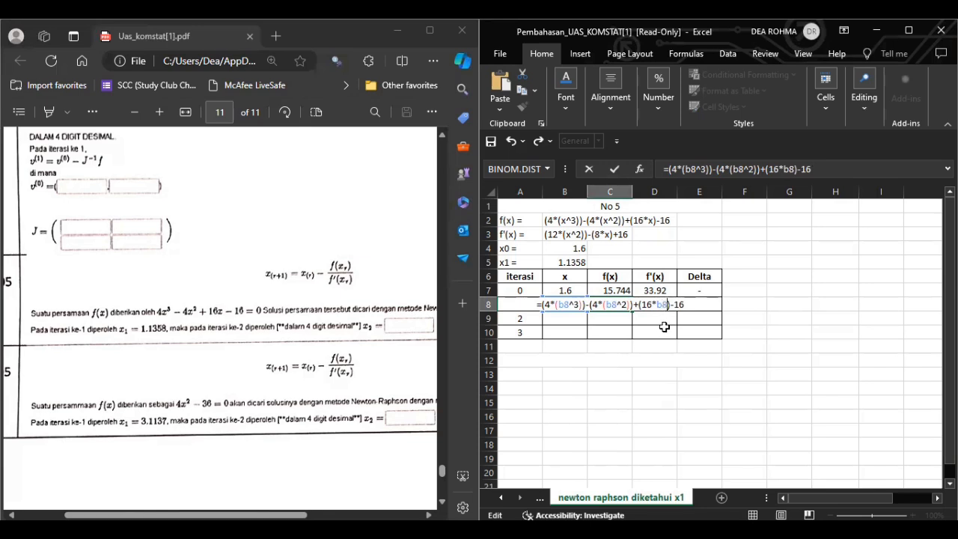
key("Return")
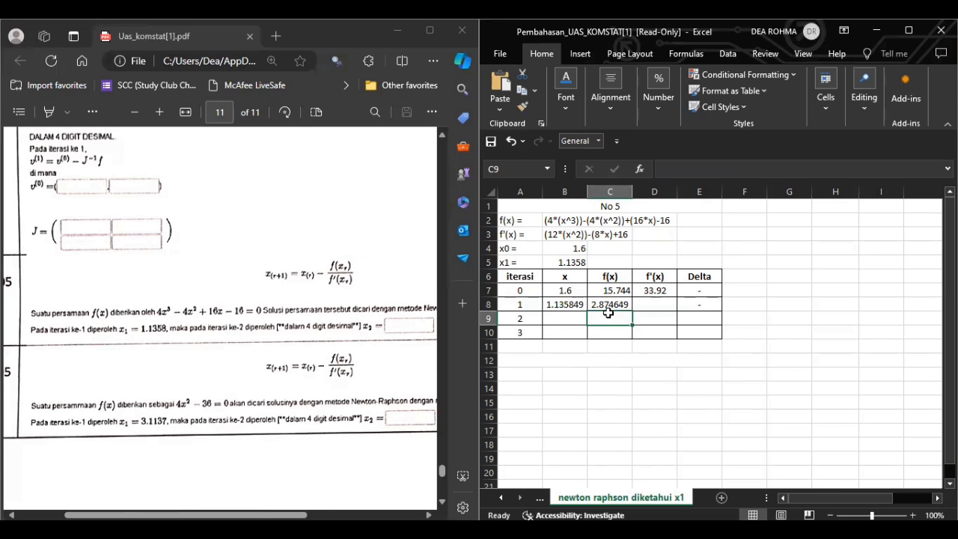
left_click(648, 304)
type("=")
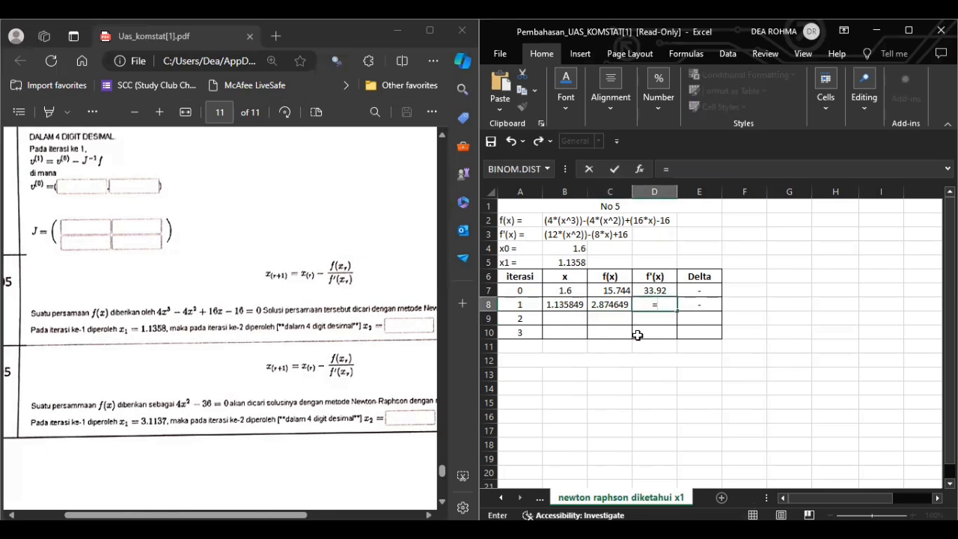
key("BackSpace")
left_click(568, 235)
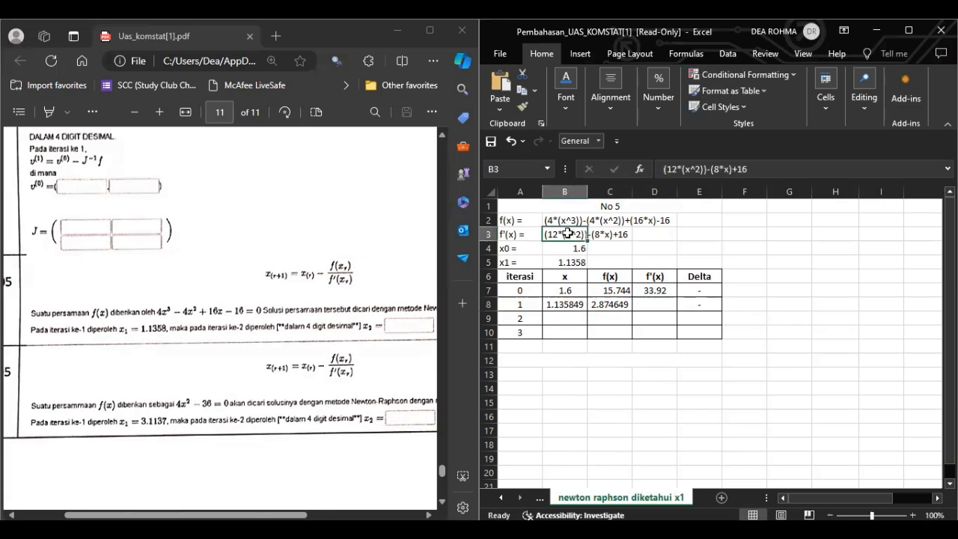
key("ctrl+c")
left_click(648, 303)
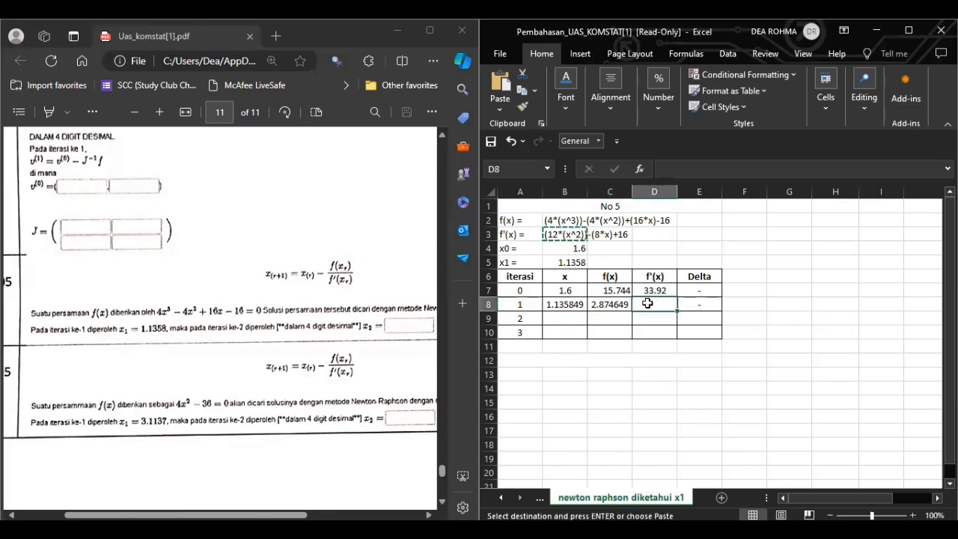
type("=")
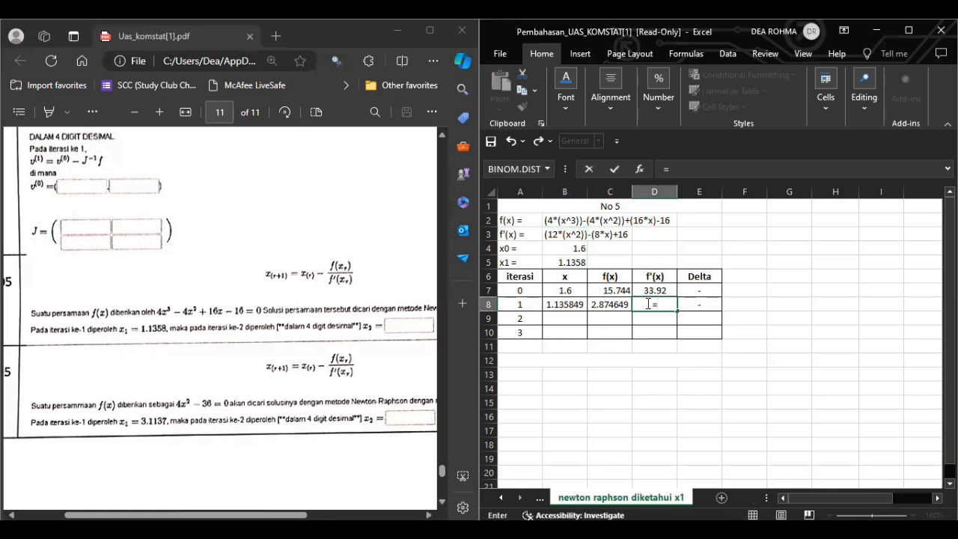
key("BackSpace")
Copy the f'(x) expression text from cell B3 and insert it as a formula in the iteration 1 f'(x) cell D8
left_click(571, 235)
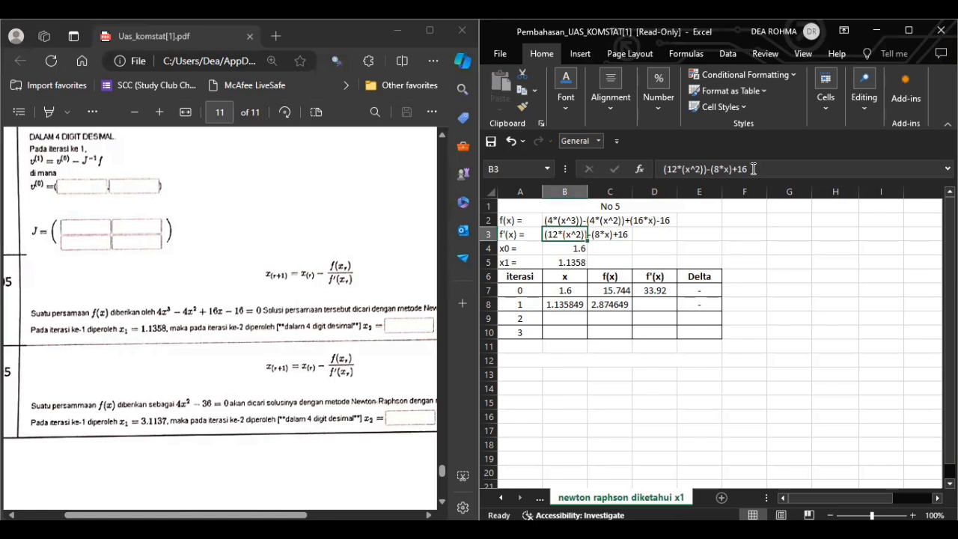
left_click(753, 169)
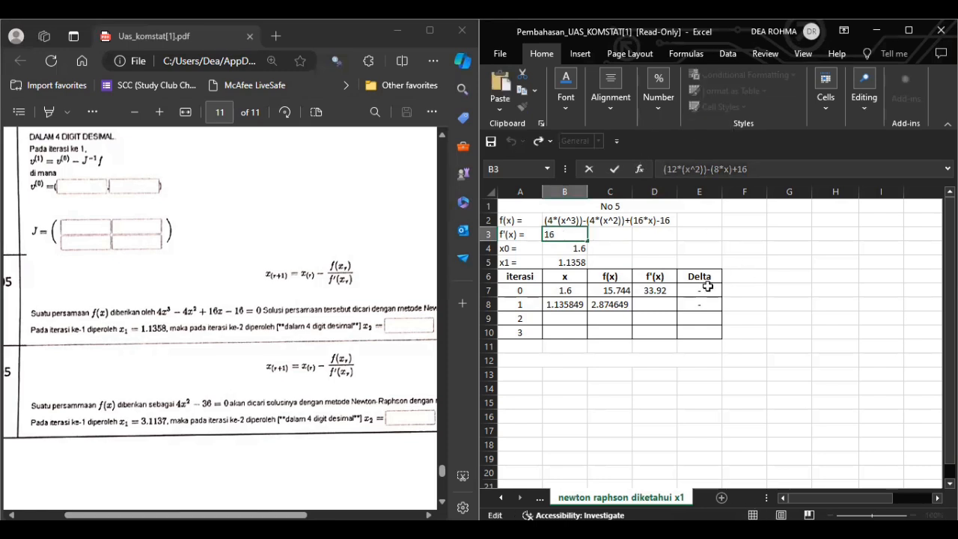
left_click(656, 303)
type("=")
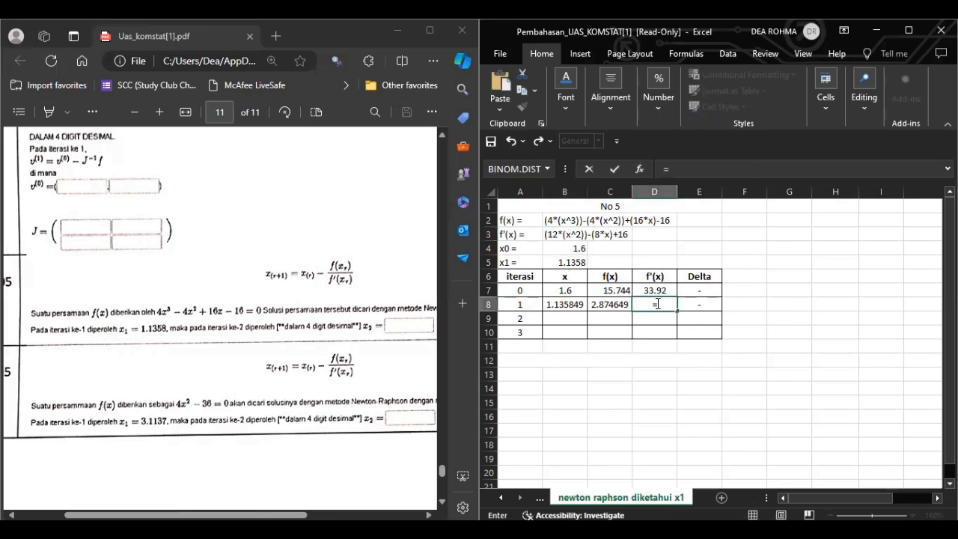
key("ctrl+v")
Replace both x terms in the D8 formula with B8, giving =(12*(B8^2))-(8*B8)+16, and commit it
left_click(643, 305)
key("BackSpace")
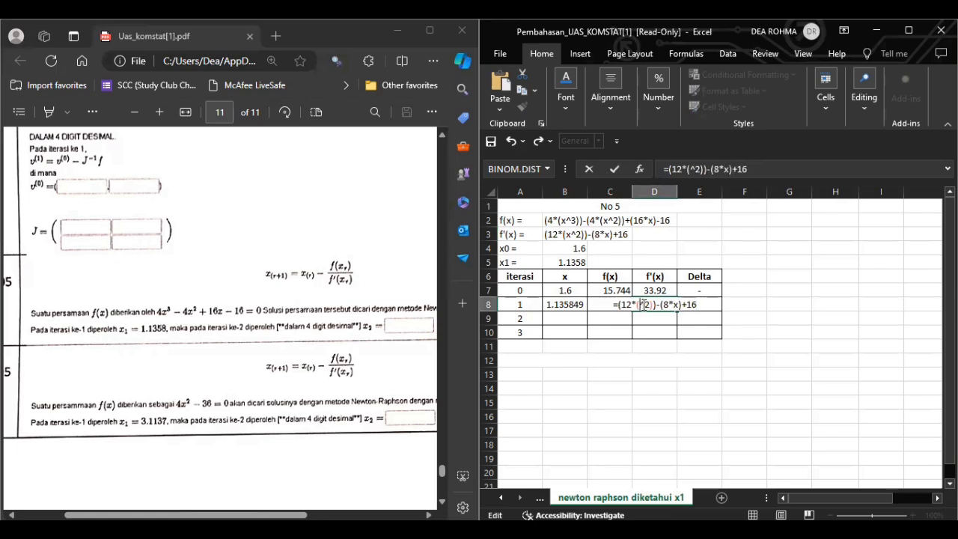
left_click(565, 305)
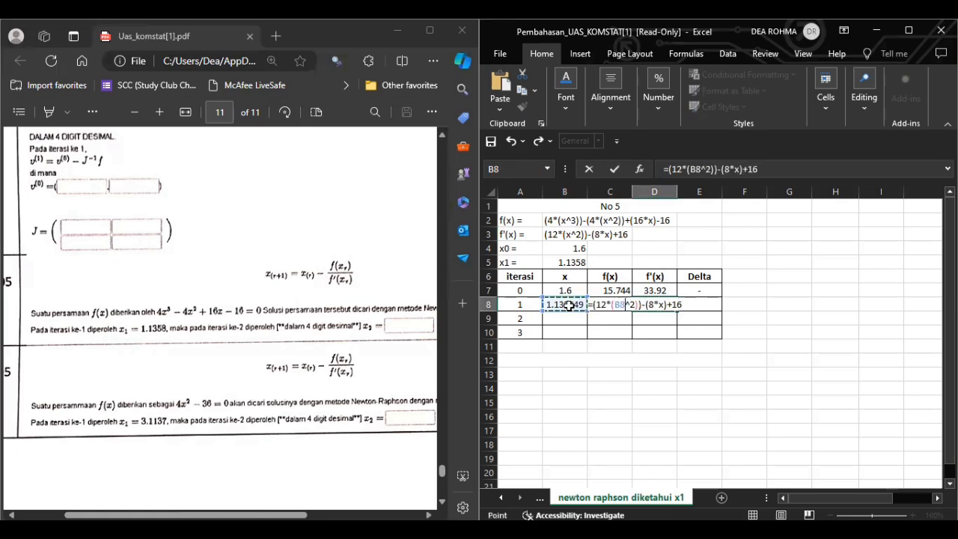
left_click(660, 307)
key("BackSpace")
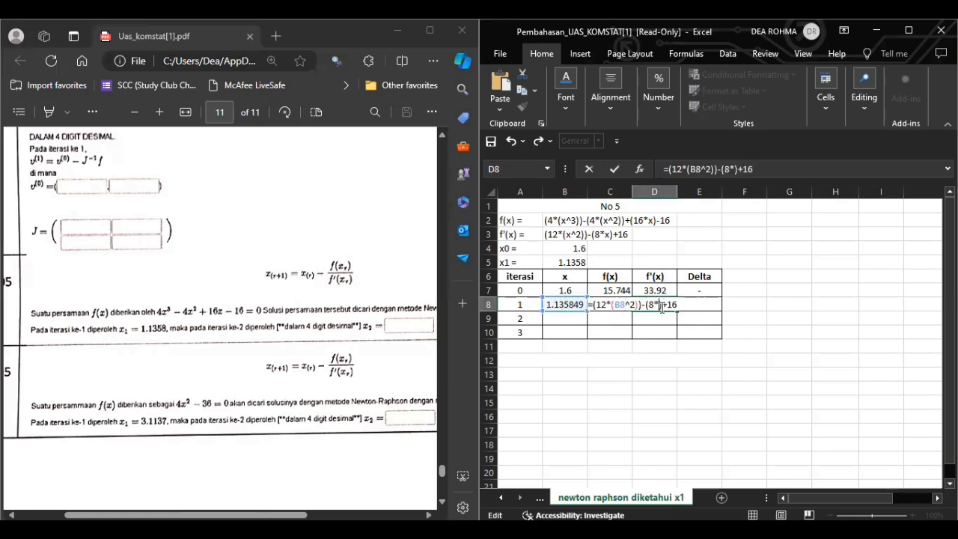
left_click(572, 304)
key("Return")
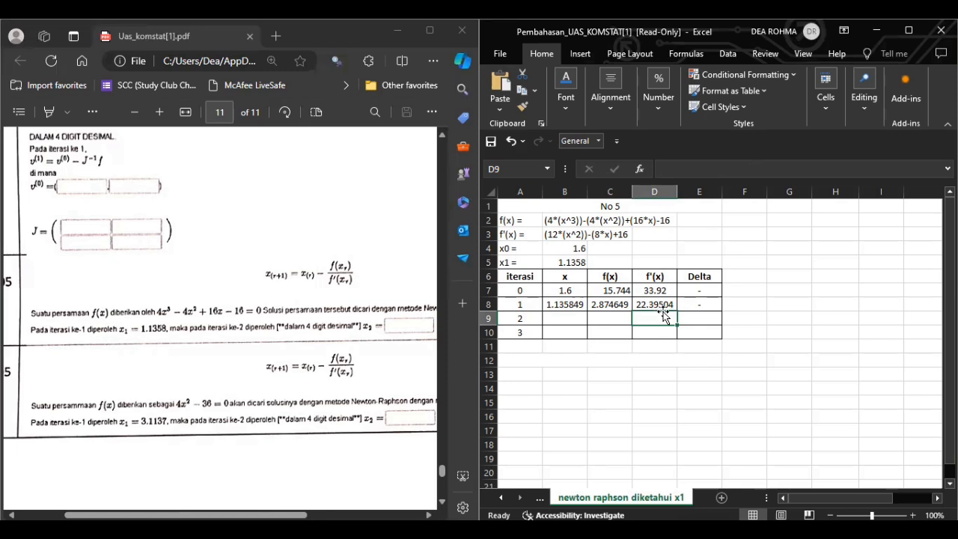
Calculate the iteration 2 x in cell B9 with the formula =B8-(C8/D8)
left_click(573, 316)
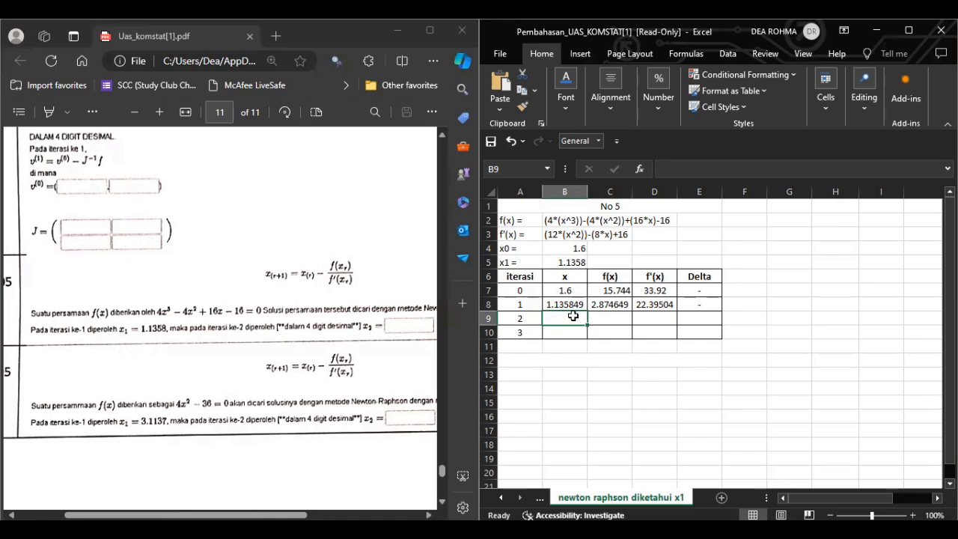
type("=")
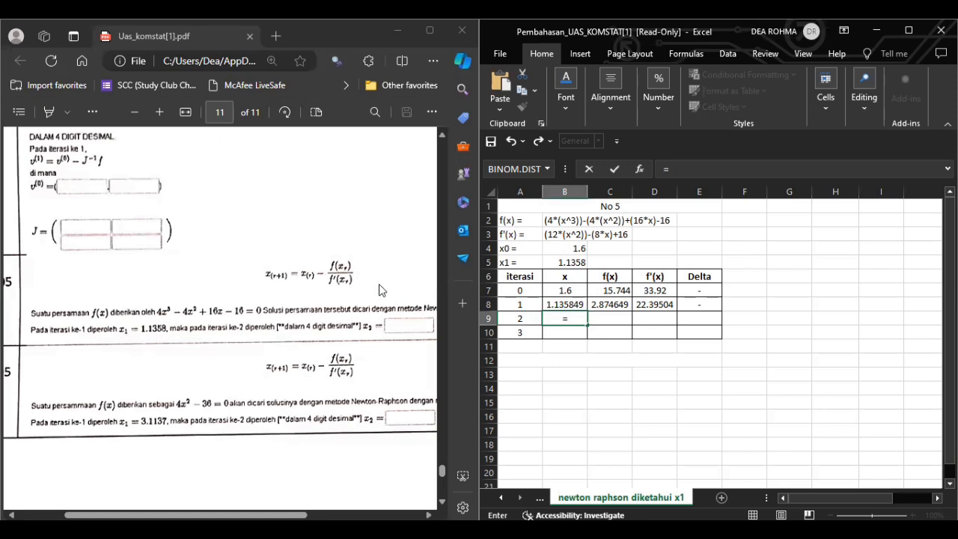
left_click(568, 304)
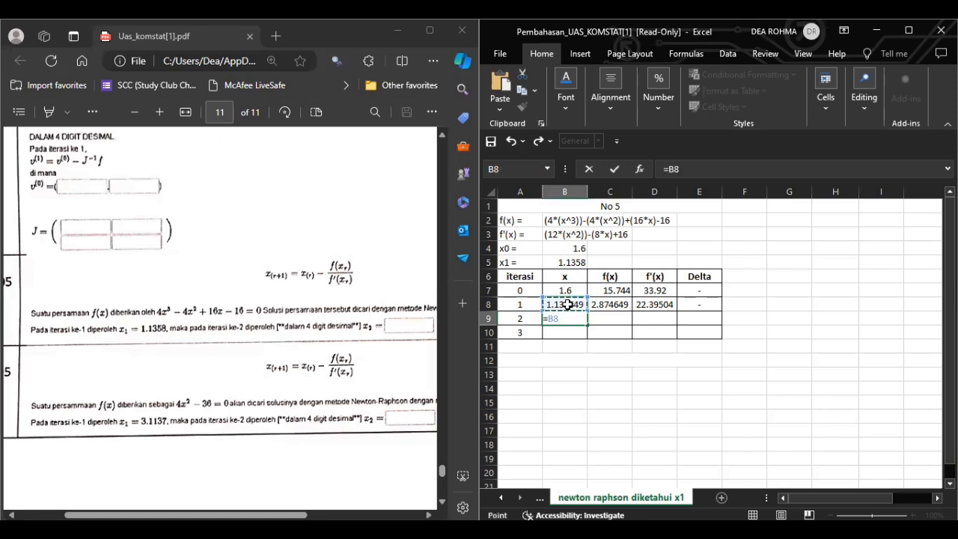
type("-(")
left_click(618, 303)
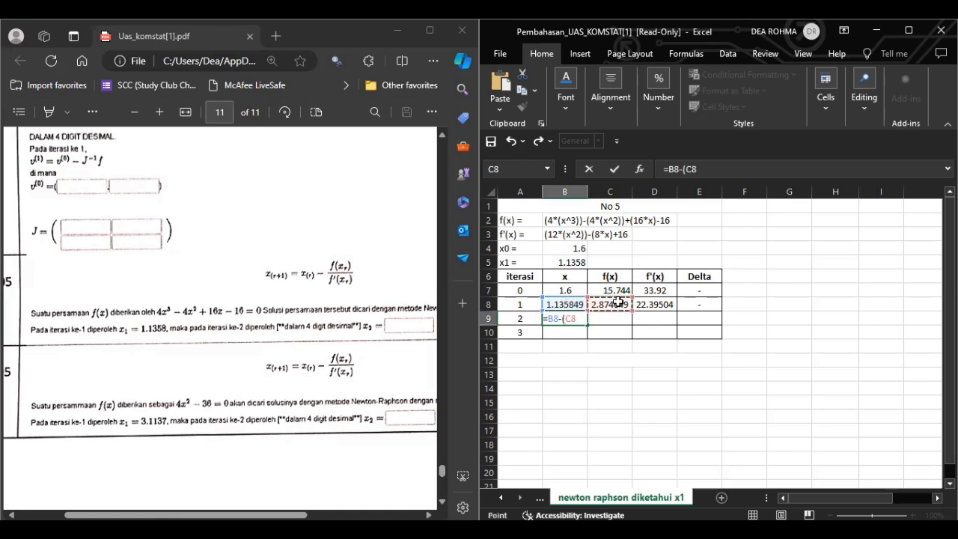
type("/")
left_click(654, 305)
type(")")
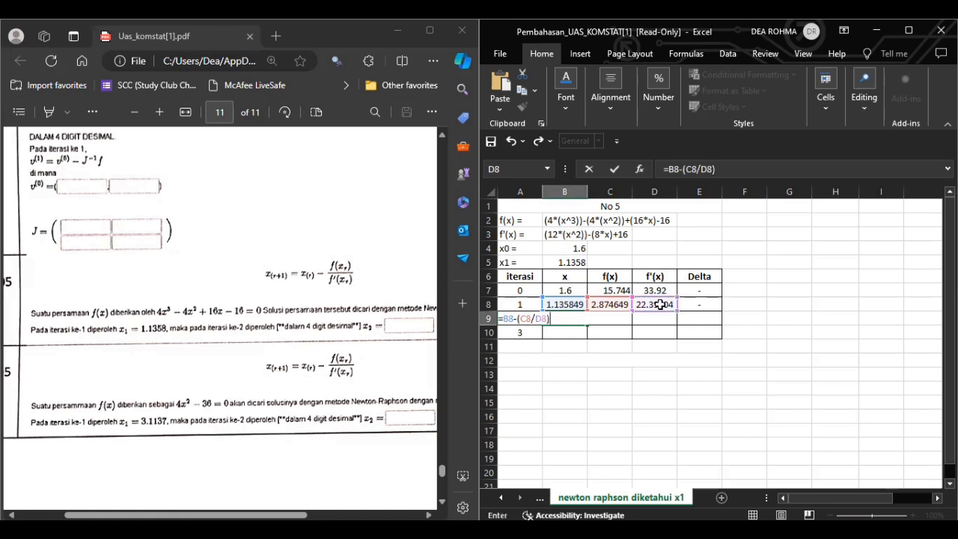
key("Return")
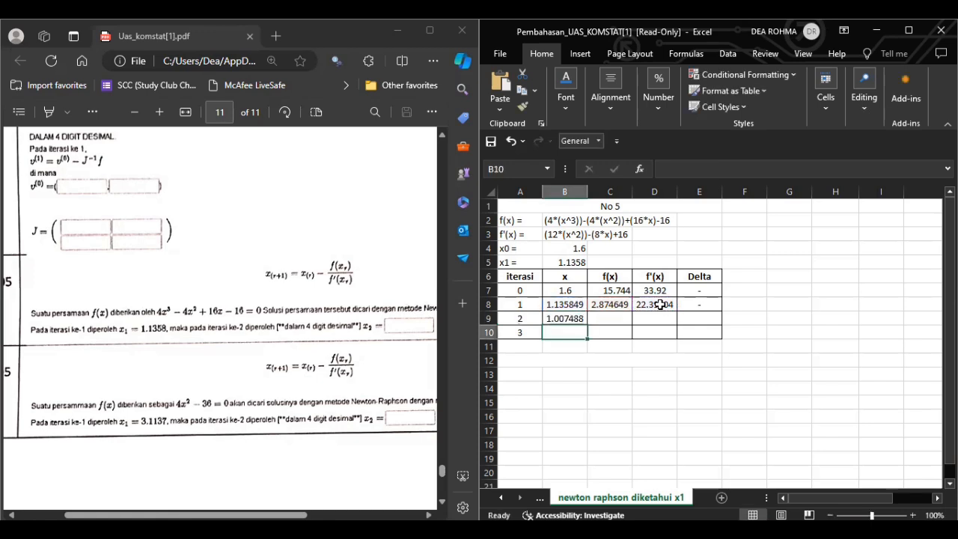
Reduce the number of decimal places displayed for the iteration 2 x in cell B9
left_click(552, 319)
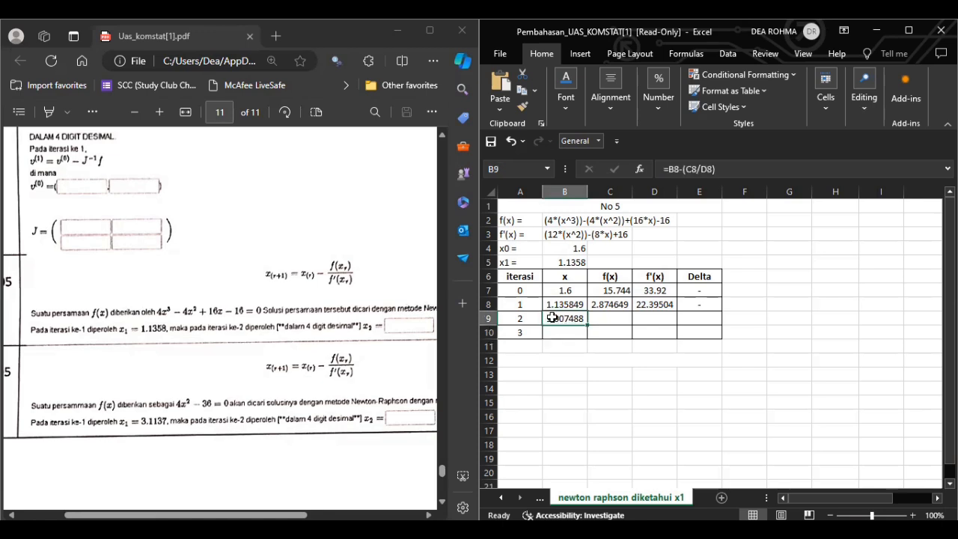
left_click(645, 106)
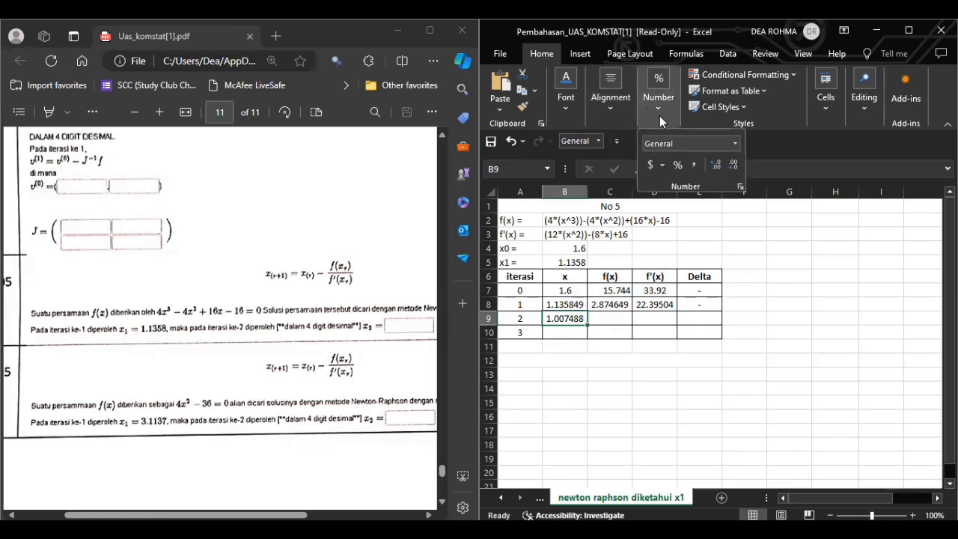
left_click(732, 164)
left_click(583, 341)
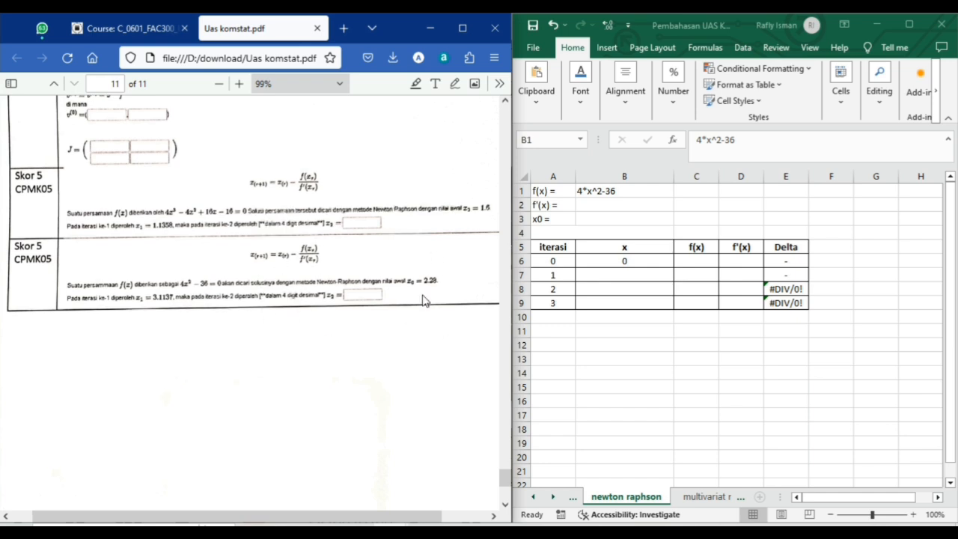
Examine the last exam question's equation and starting value against the f(x), f'(x) and x0 entries of the newton raphson sheet
scroll(423, 300, "down", 1)
scroll(423, 301, "up", 1)
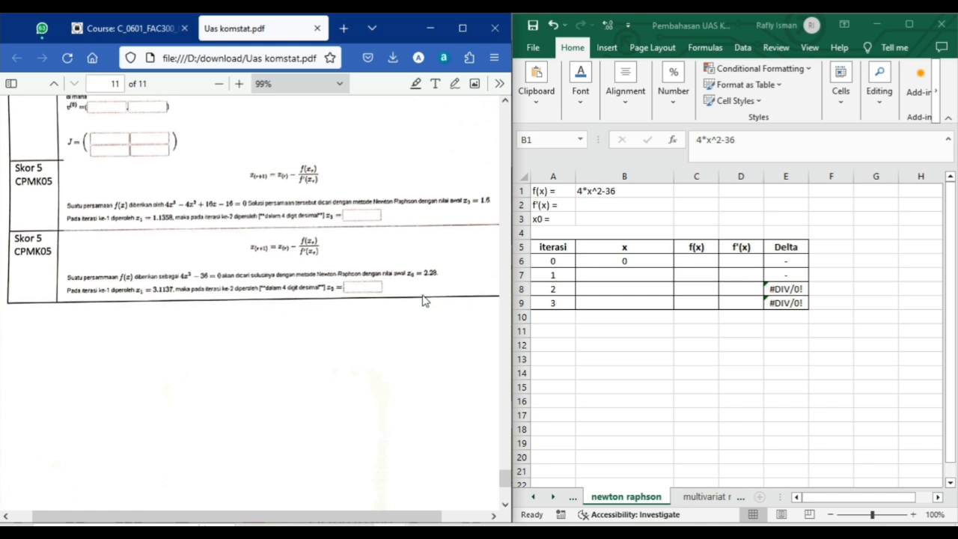
left_click(587, 232)
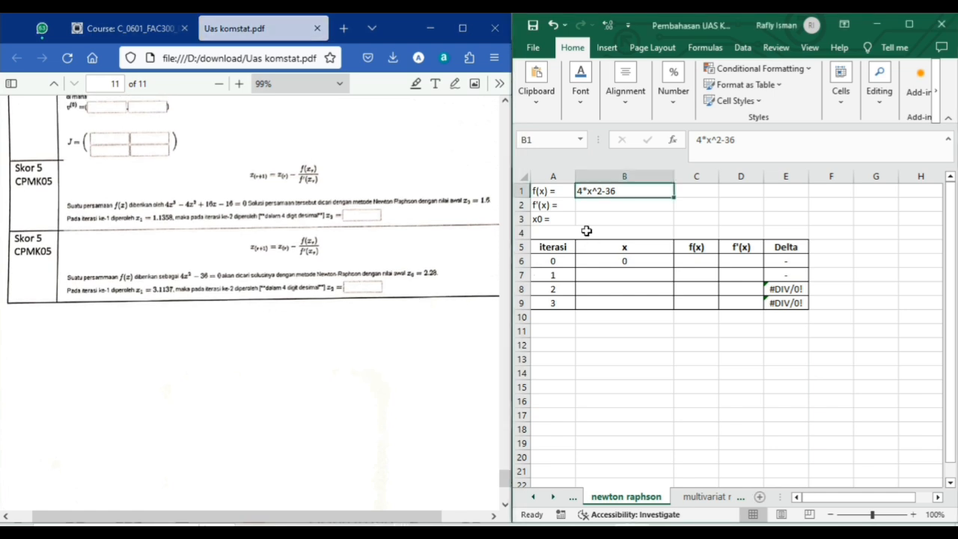
left_click(585, 224)
left_click(622, 192)
scroll(332, 256, "up", 1)
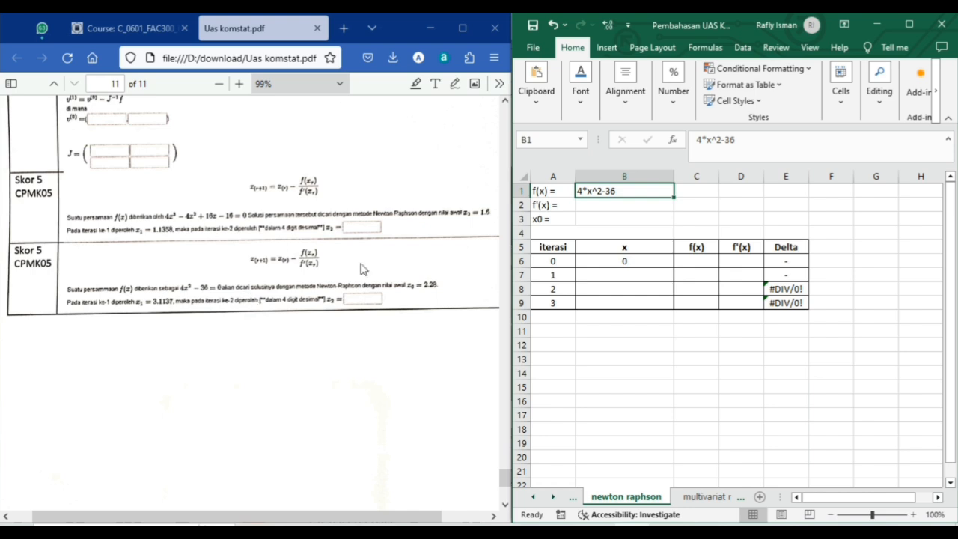
left_click(554, 190)
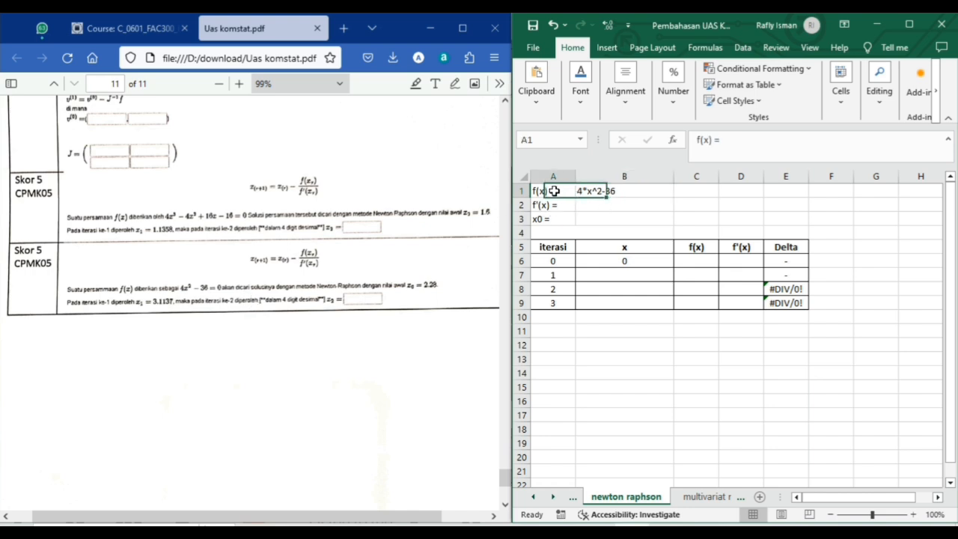
left_click(606, 190)
left_click(551, 205)
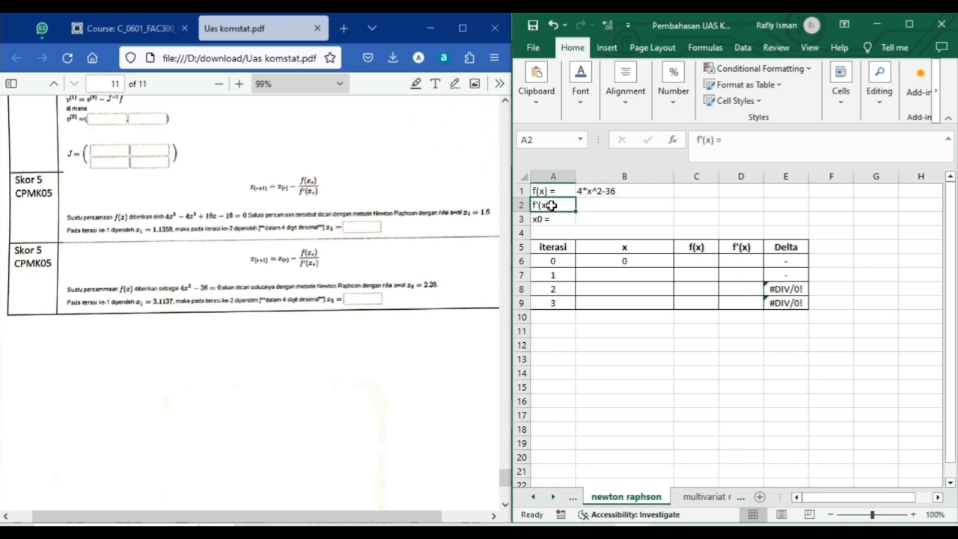
Enter the derivative of 4*x^2-36 as 8*x in the f'(x) cell B2
left_click(597, 208)
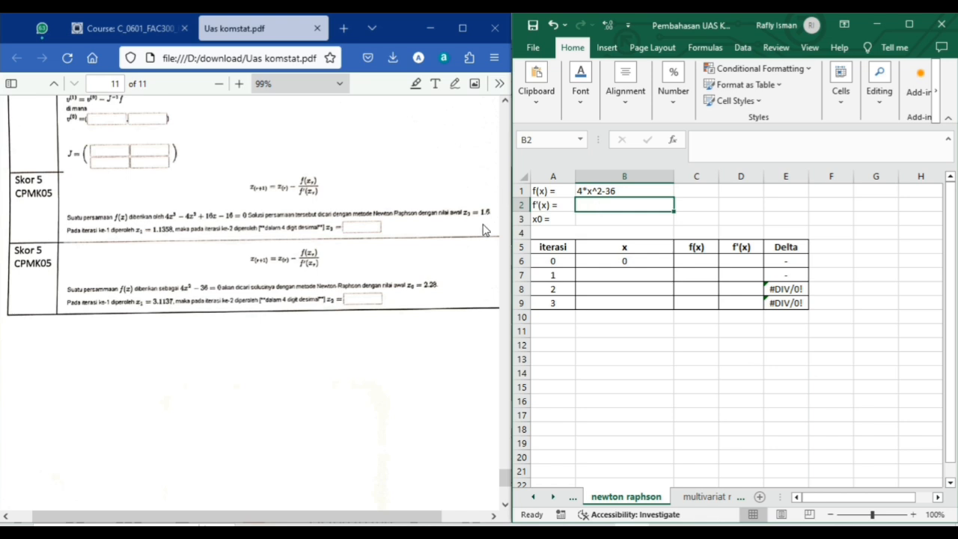
left_click(614, 190)
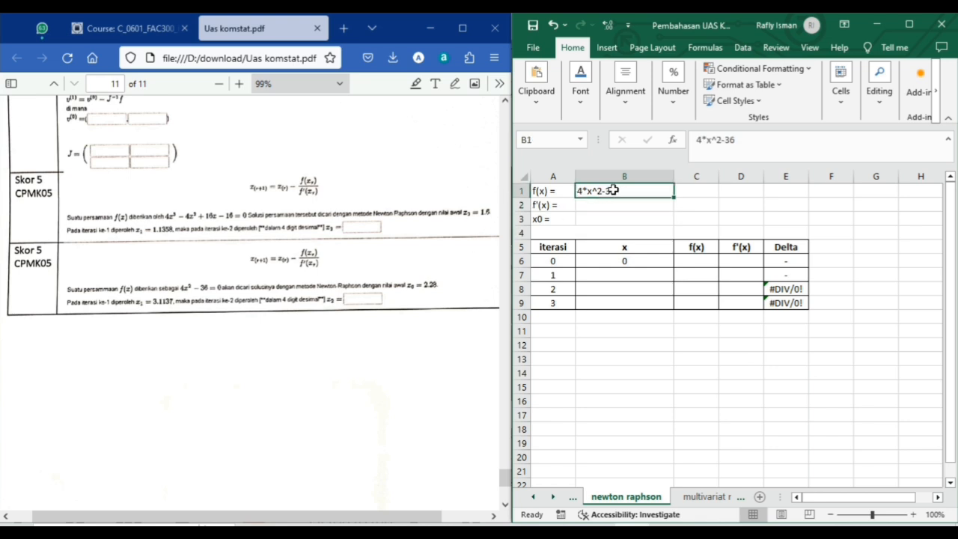
left_click(606, 204)
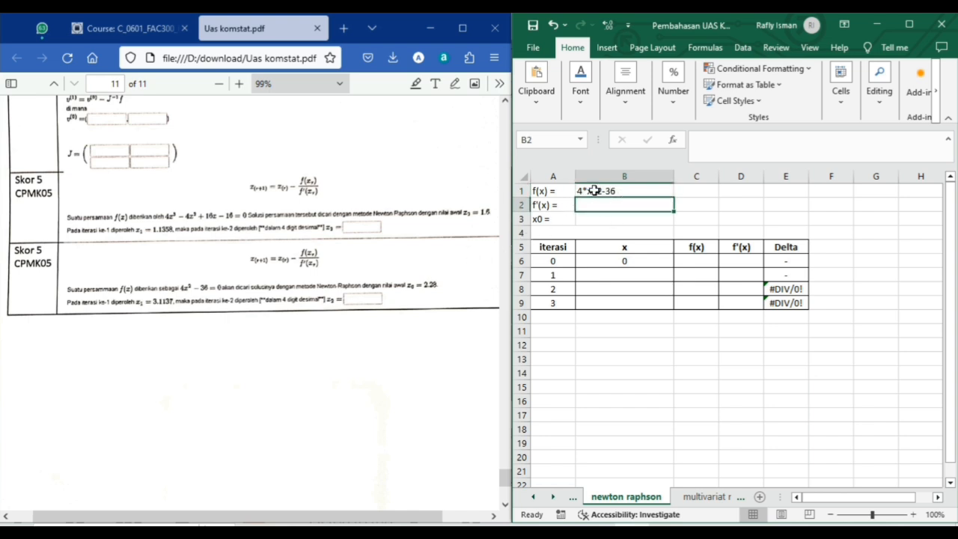
type("8*x")
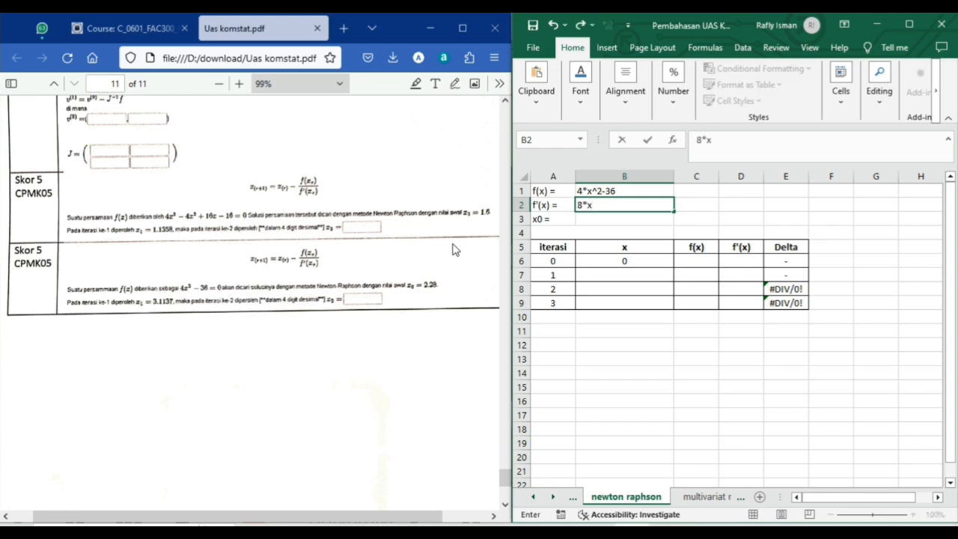
Enter 2,28 as the starting value x0 in cell B3
key("Return")
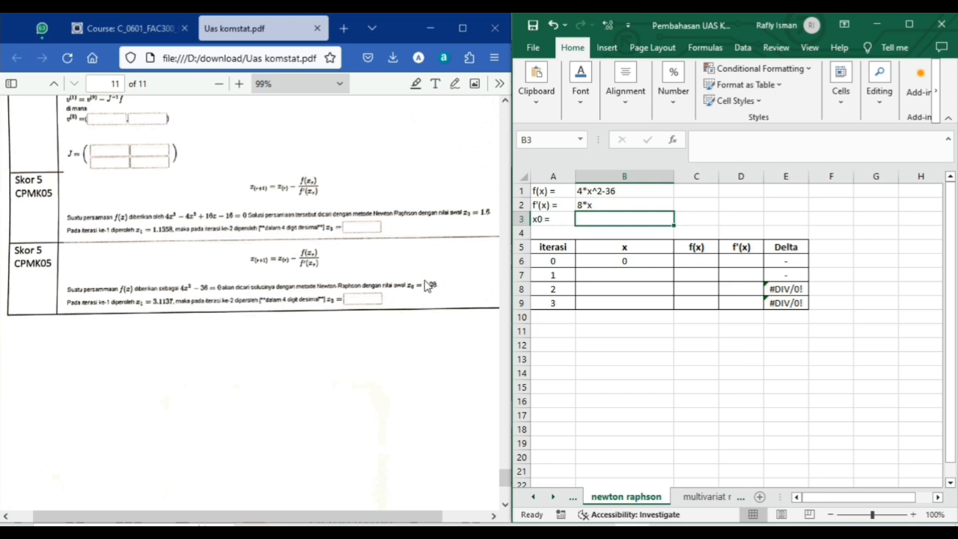
type("2")
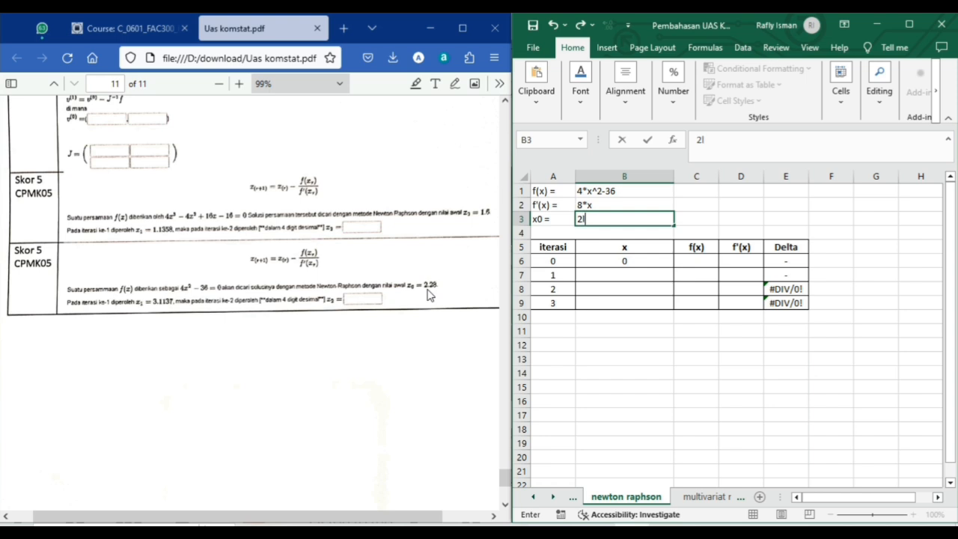
type(",28")
key("Return")
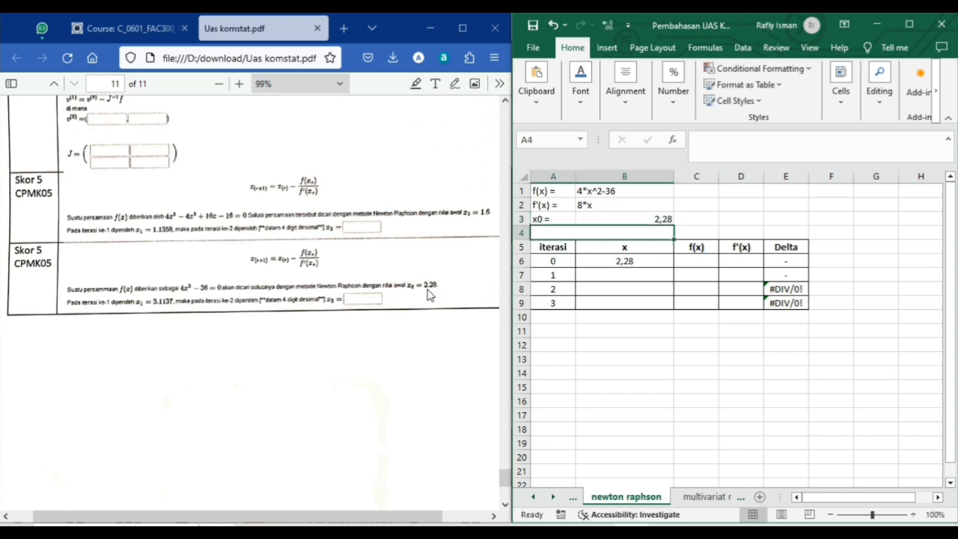
left_click(665, 357)
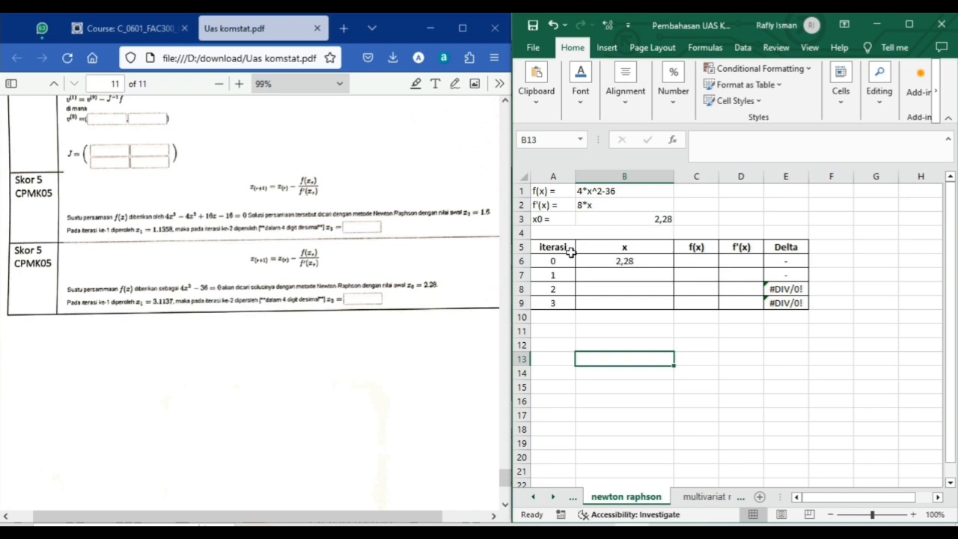
Calculate f(x) for iteration 0 in cell C6 with the formula =(4*B6^2)-36
left_click(658, 262)
left_click(690, 262)
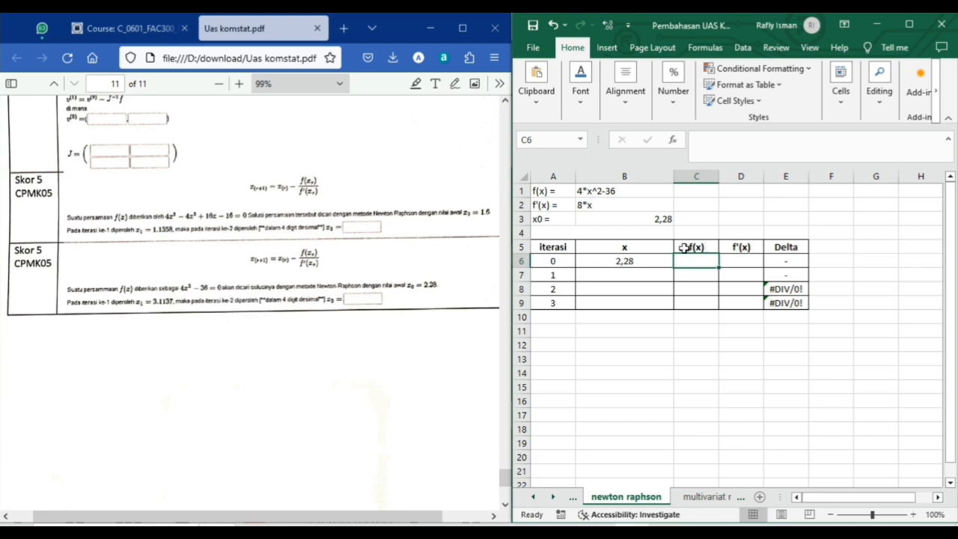
left_click(616, 193)
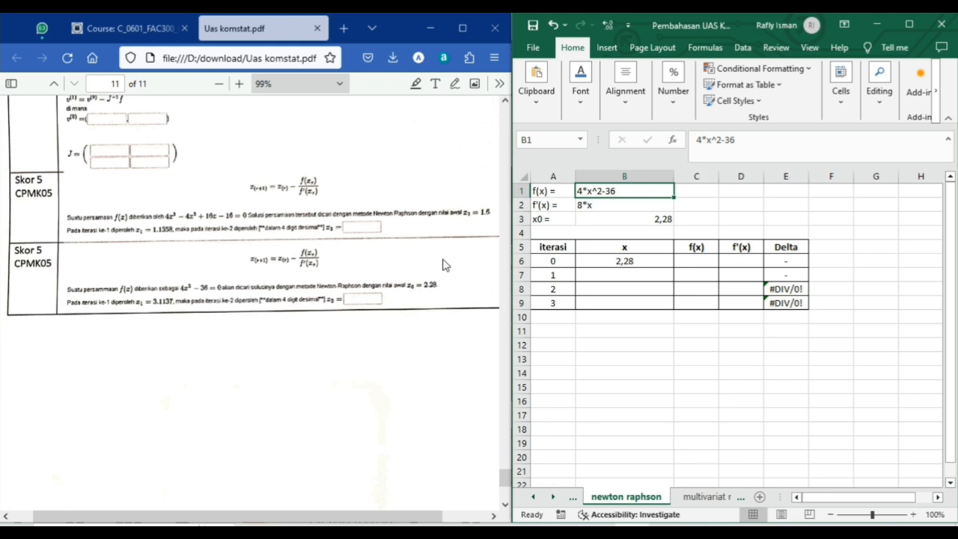
left_click(697, 261)
type("=")
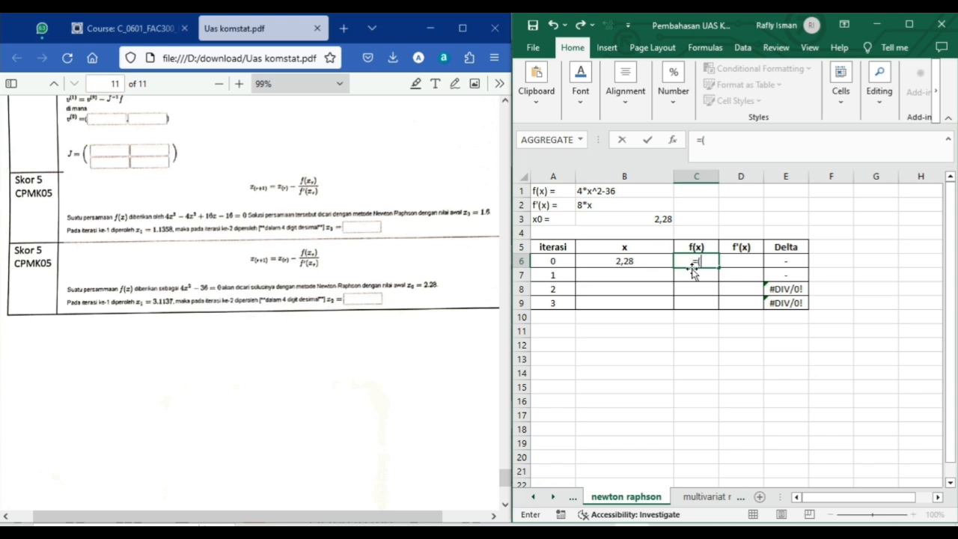
type("(4*")
left_click(643, 263)
type("^")
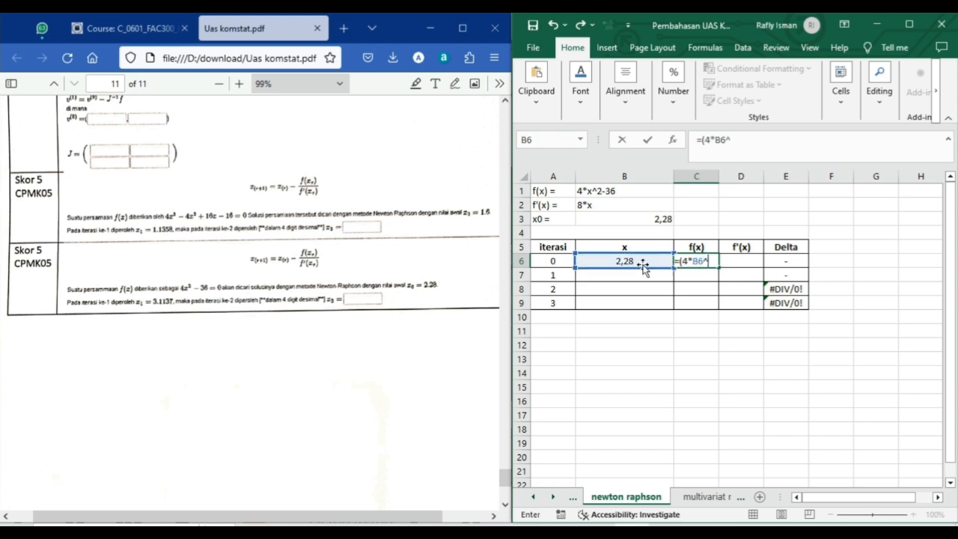
type("2)-36")
key("Return")
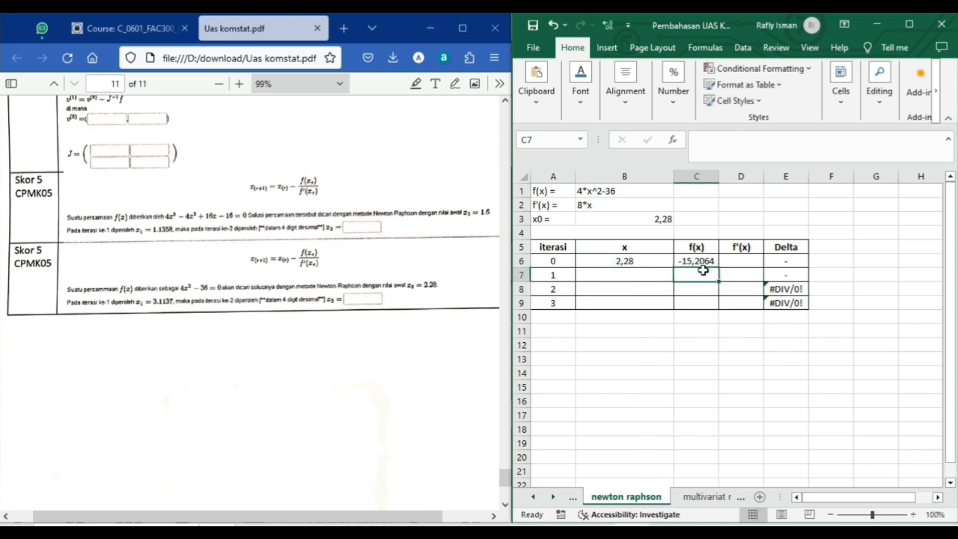
Calculate f'(x) for iteration 0 in cell D6 with the formula =8*B6
left_click(726, 262)
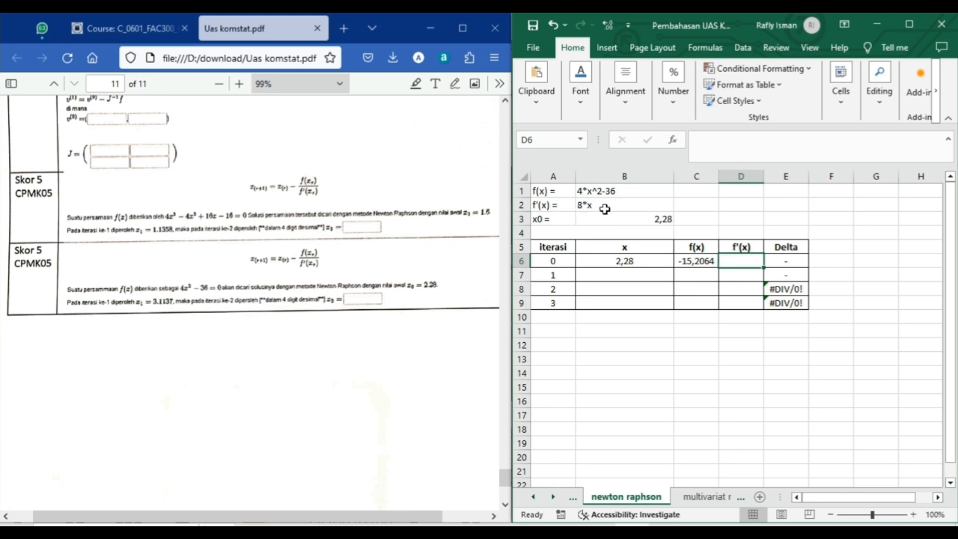
left_click(748, 154)
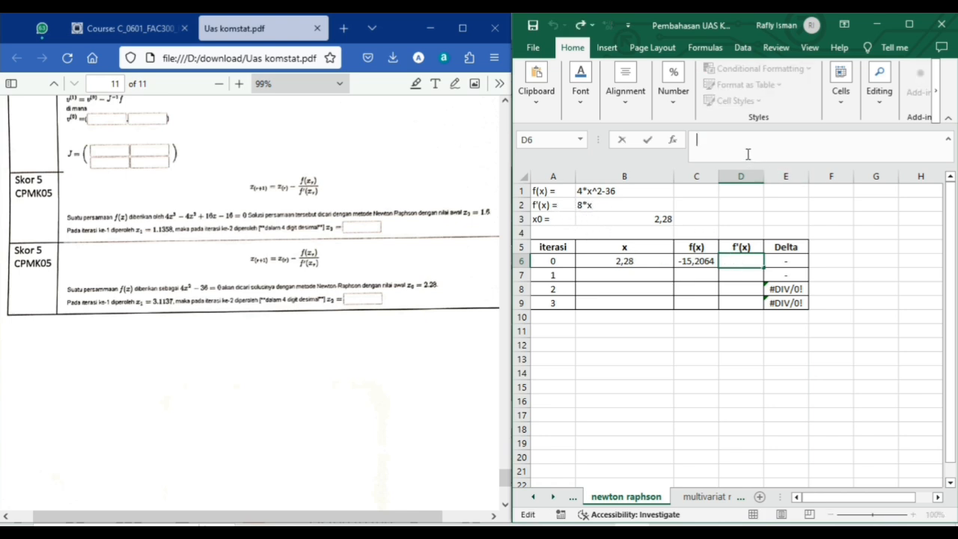
type("=")
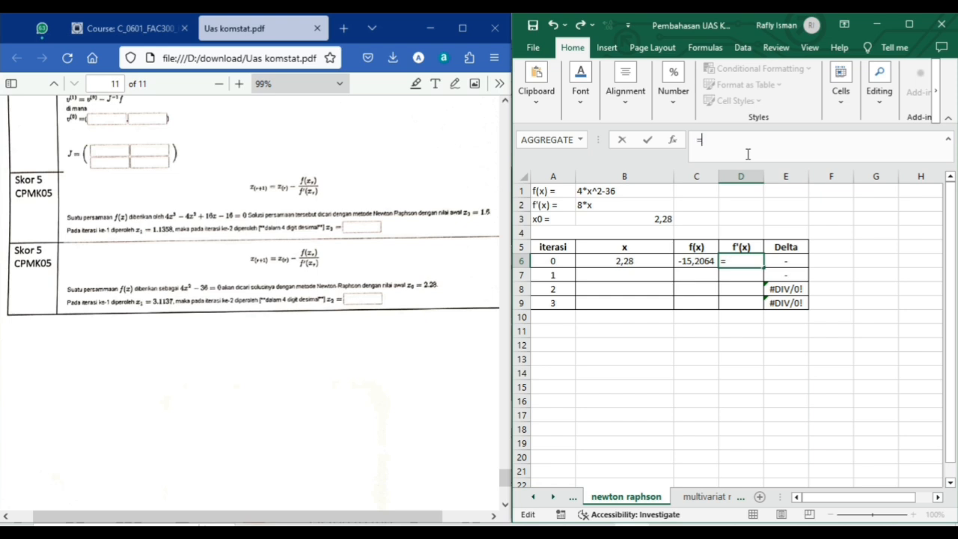
type("8*")
left_click(624, 262)
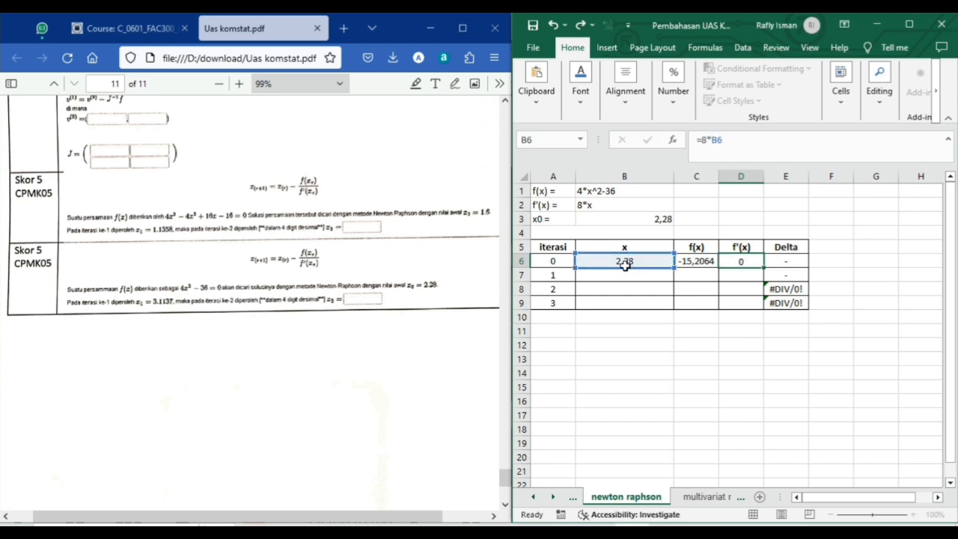
key("Return")
left_click(741, 261)
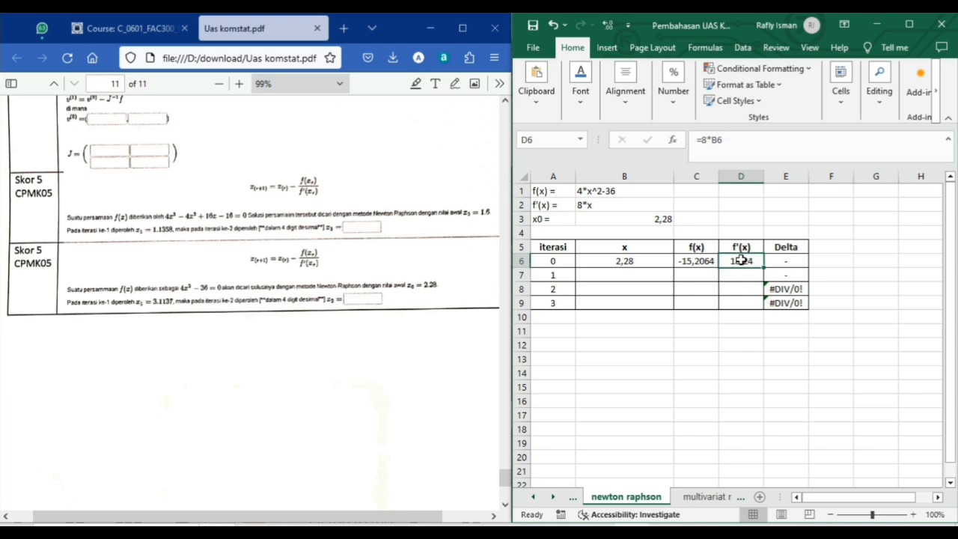
left_click(753, 153)
key("Return")
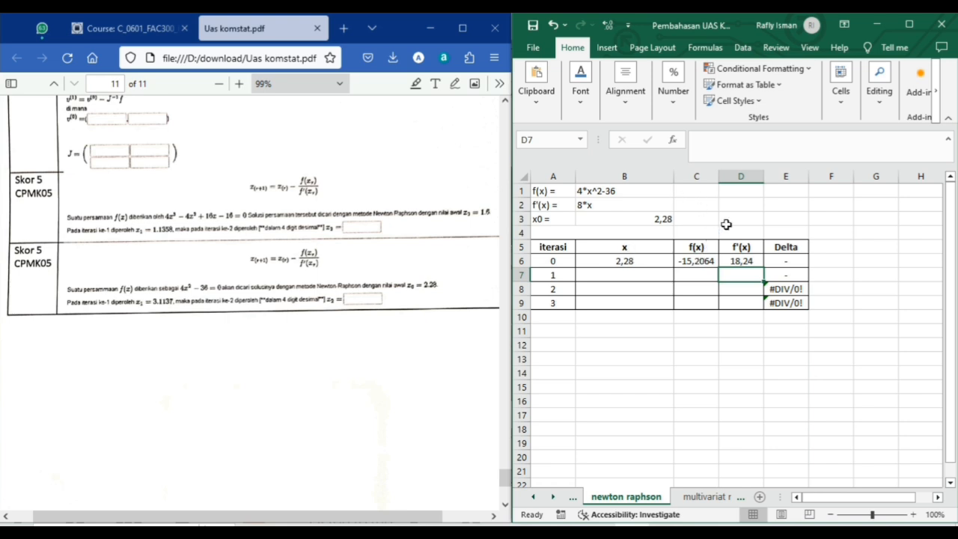
Calculate the iteration 1 x in cell B7 with the formula =B6-(C6/D6) and check it against the exam question's x1
left_click(627, 275)
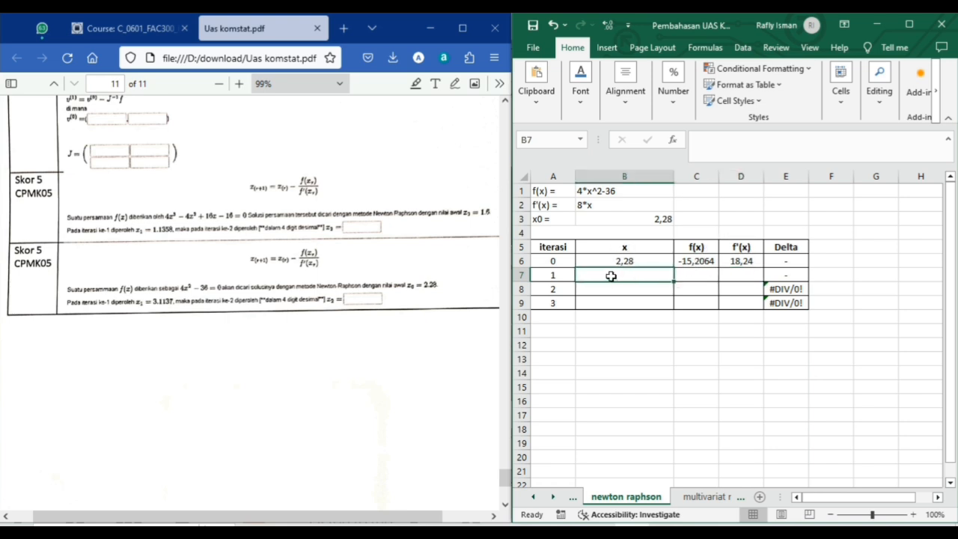
left_click(726, 140)
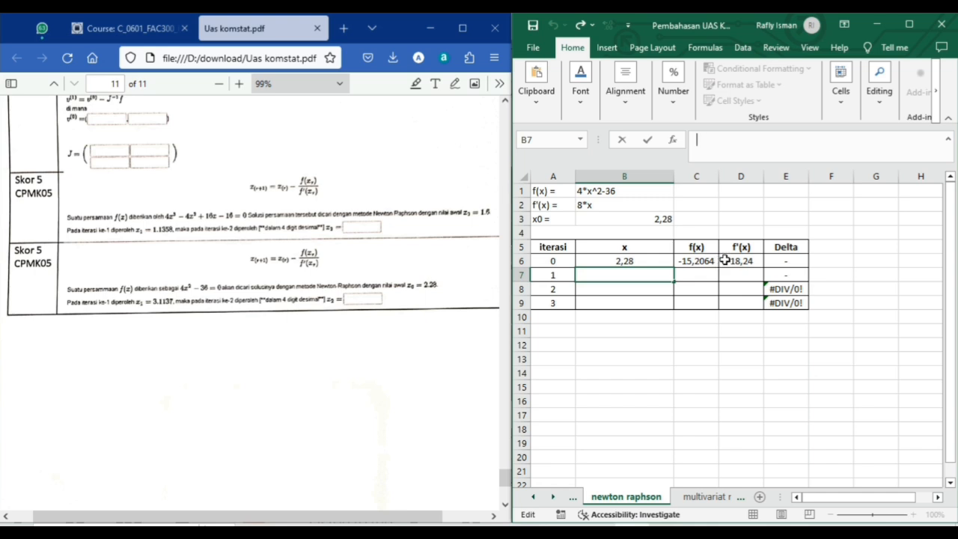
type("=")
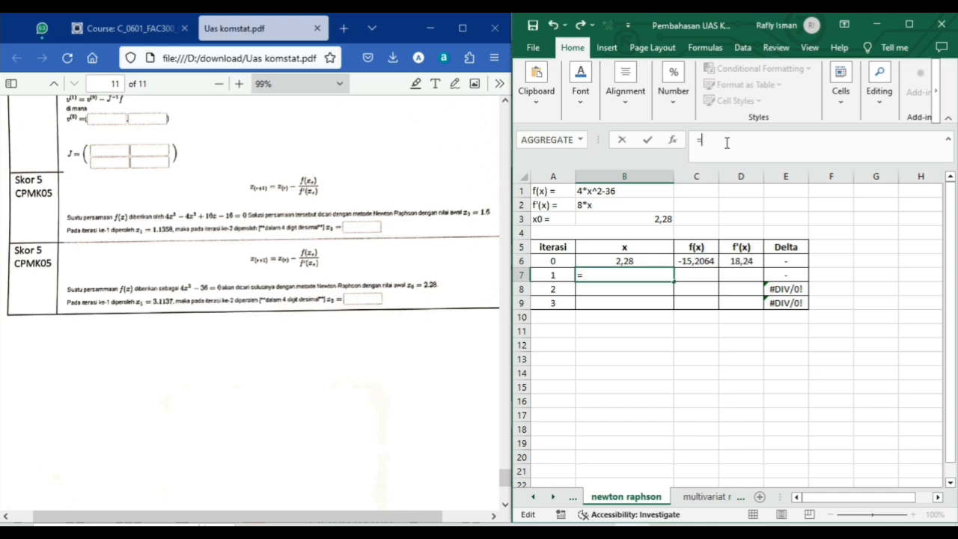
left_click(626, 260)
type("-(")
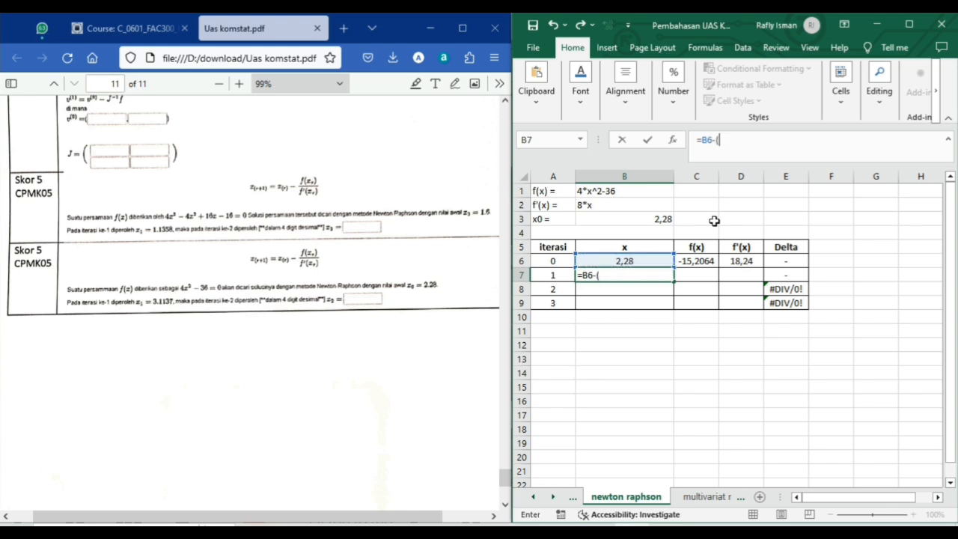
left_click(694, 260)
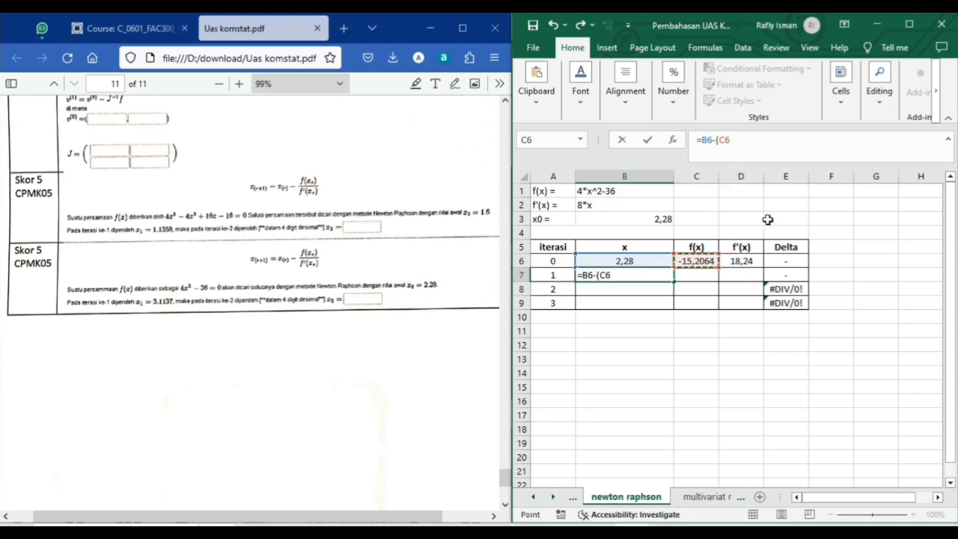
type("/")
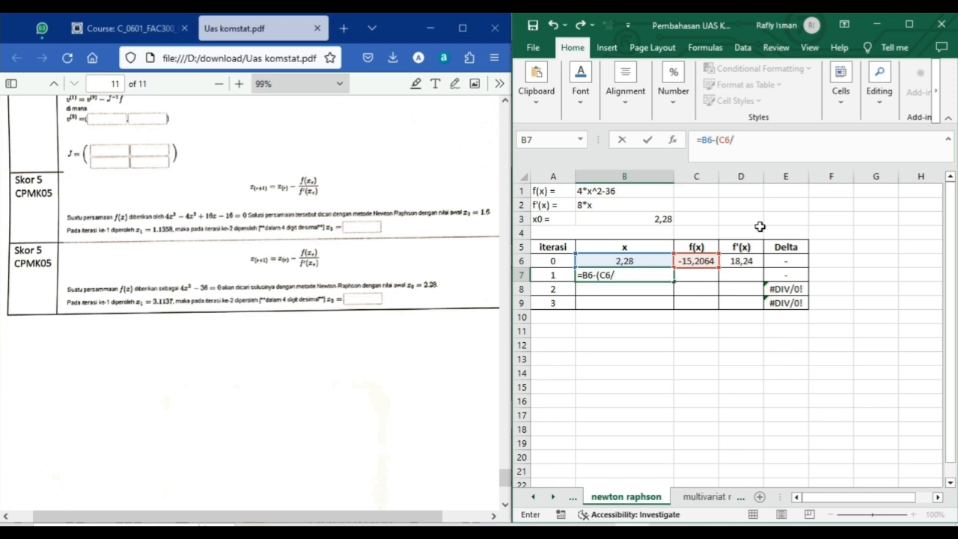
left_click(739, 261)
type(")")
key("Return")
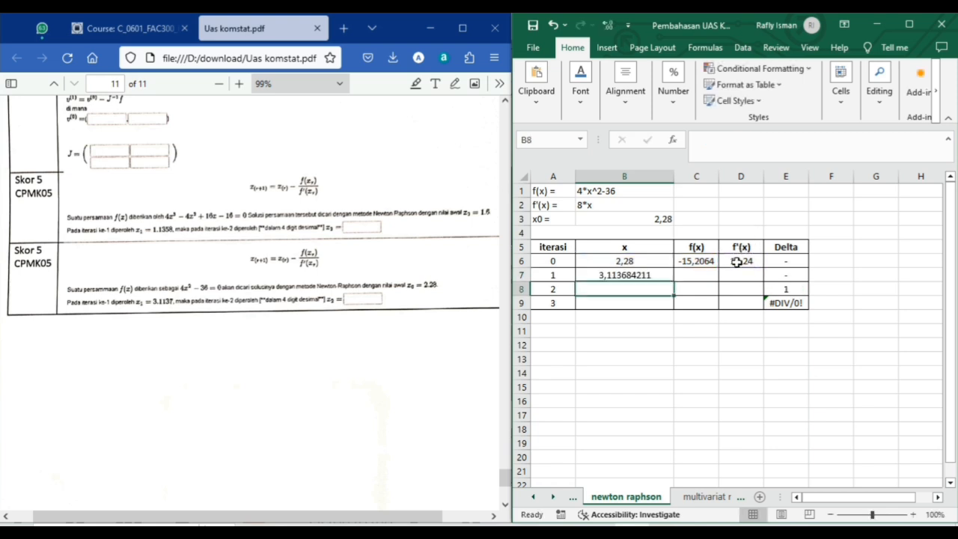
left_click(633, 276)
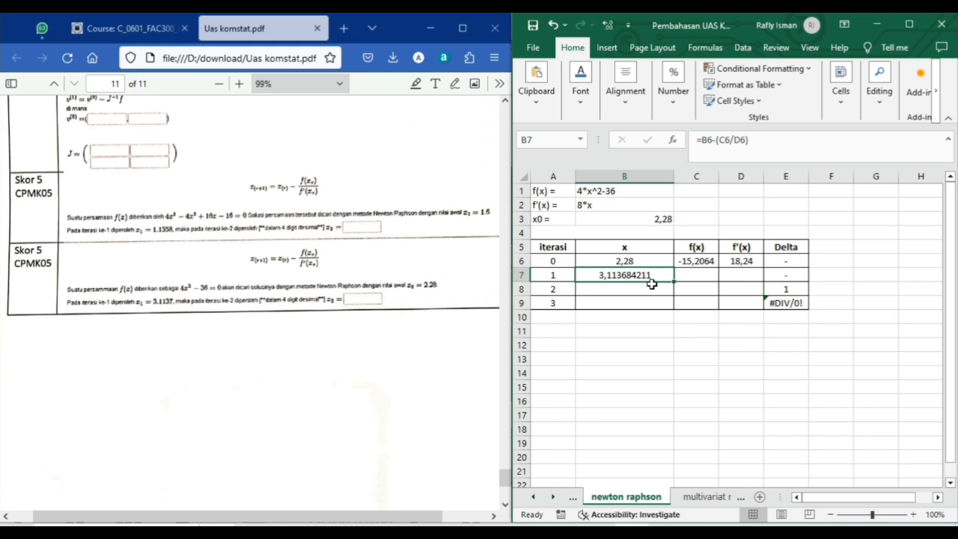
left_click(136, 305)
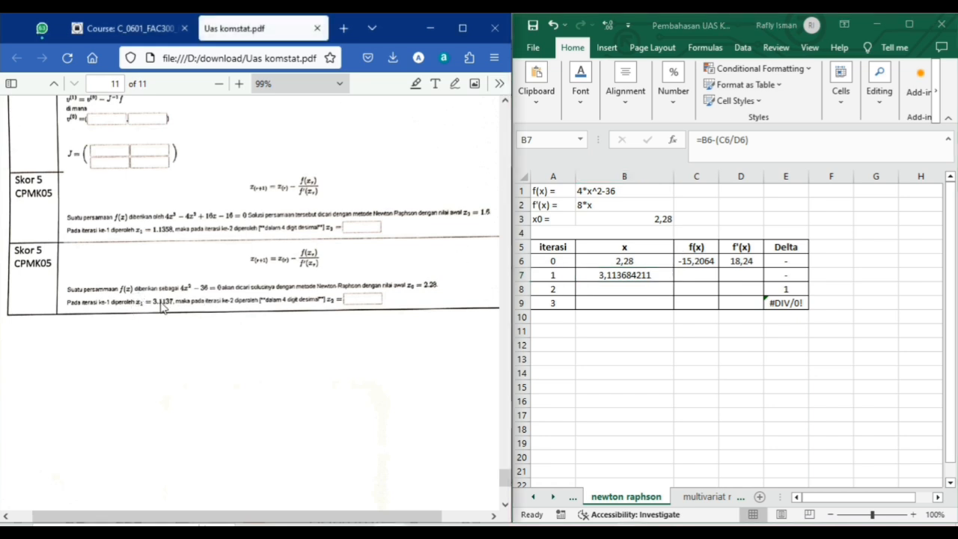
left_click(685, 272)
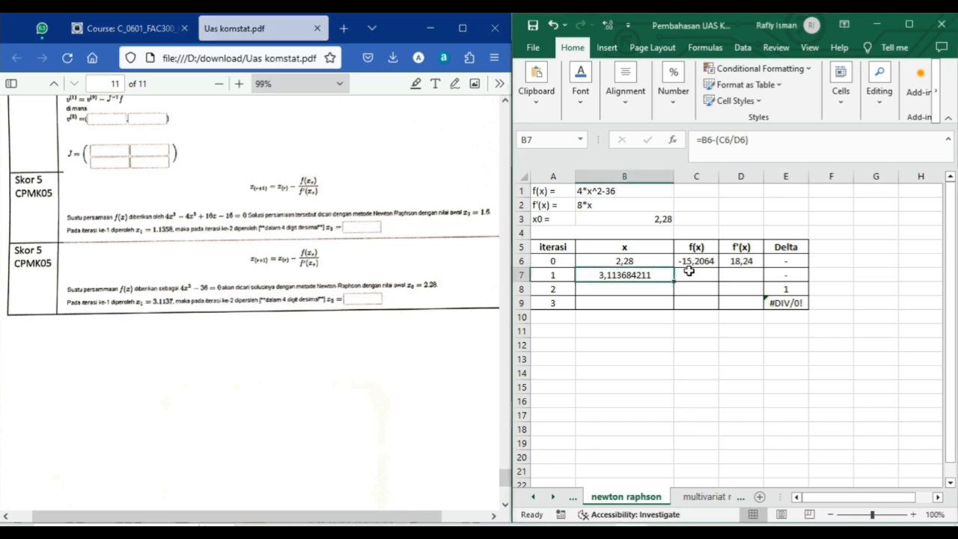
Calculate f(x) for iteration 1 in cell C7 with the formula =(4*B7^2)-36
left_click(688, 274)
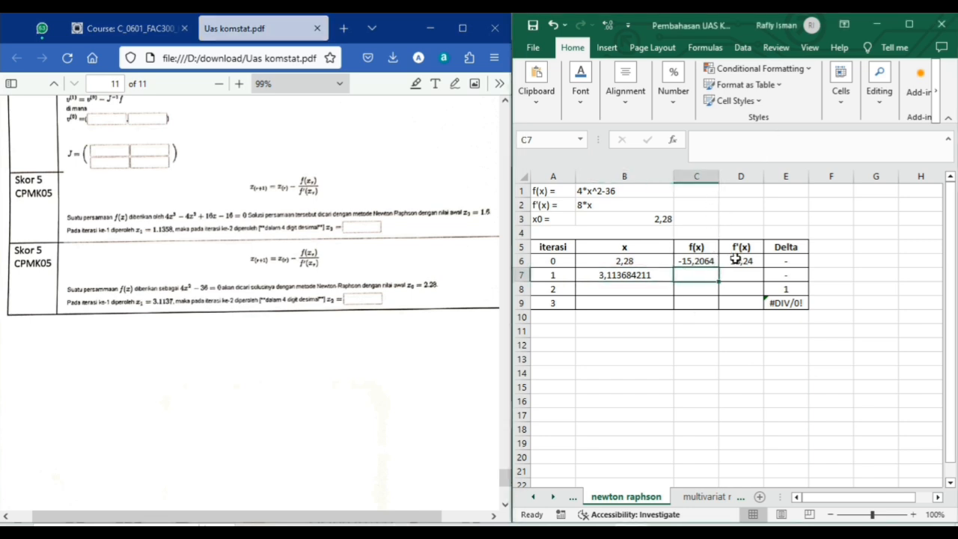
left_click(728, 153)
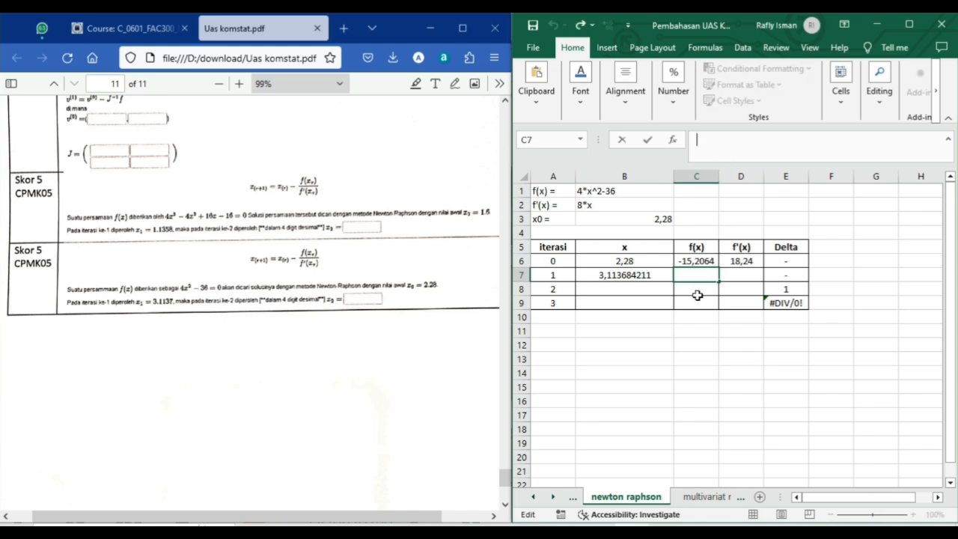
type("=(4*")
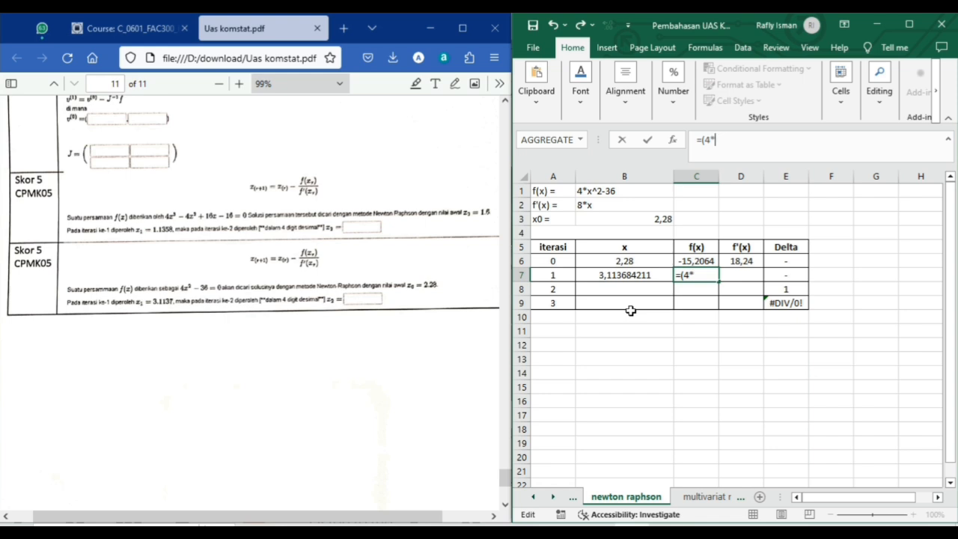
left_click(613, 276)
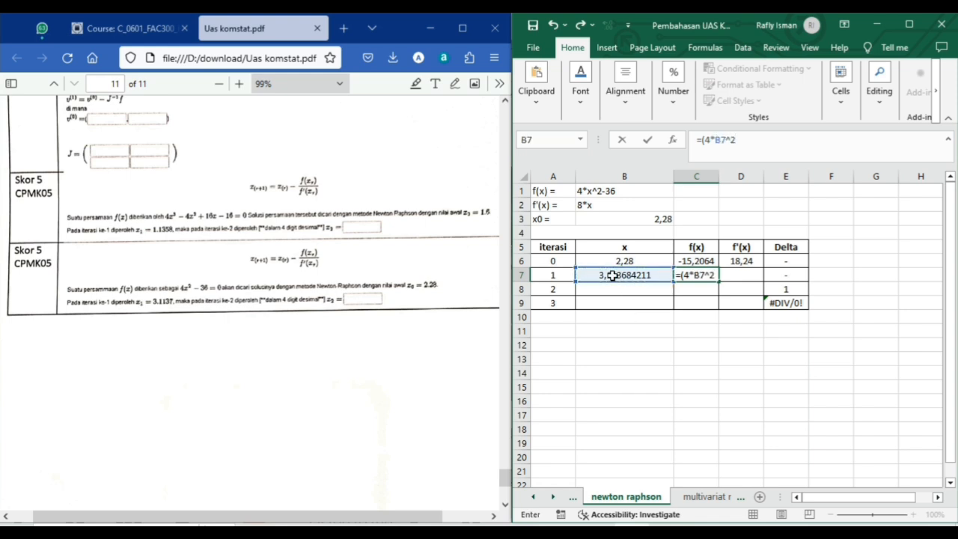
type(")-3")
key("Return")
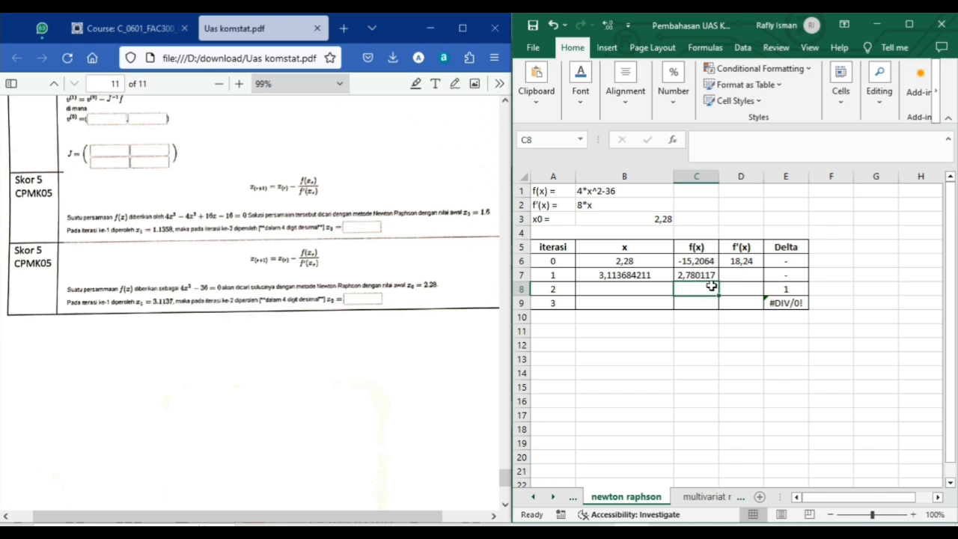
Calculate f'(x) for iteration 1 in cell D7 with the formula =8*B7
left_click(739, 276)
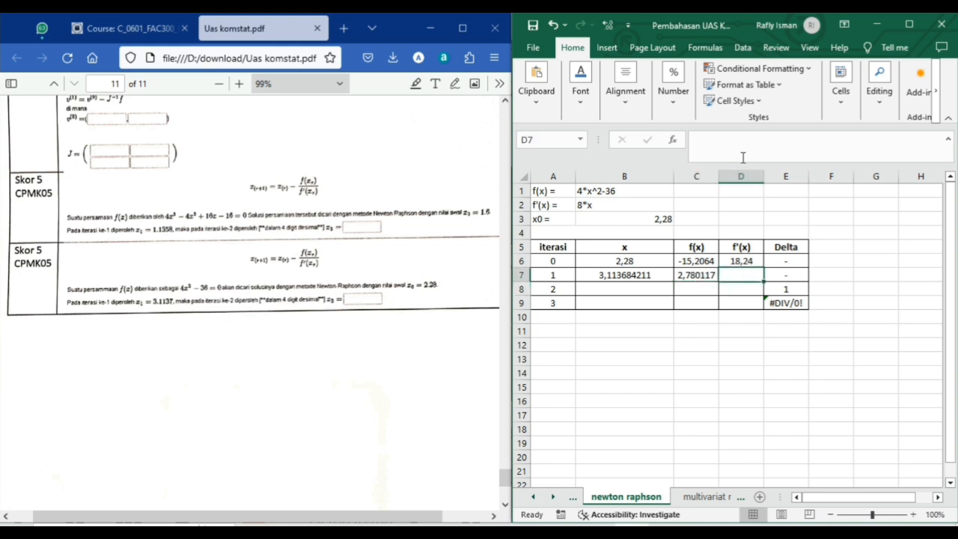
type("=")
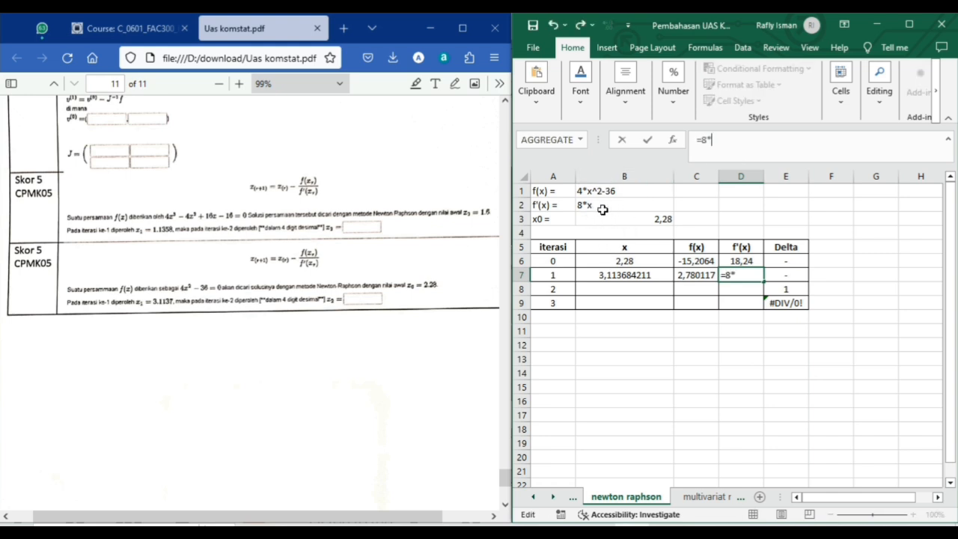
type("8*")
left_click(640, 276)
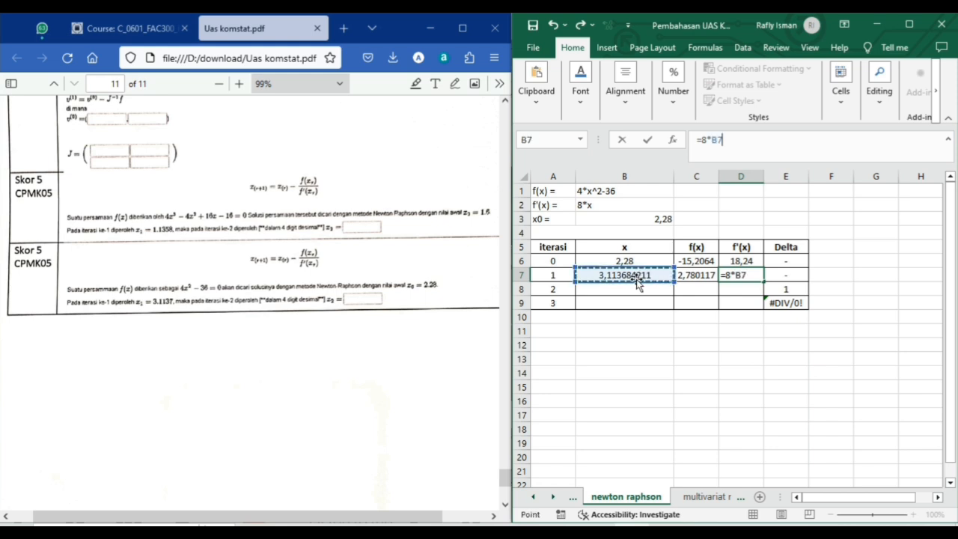
key("Return")
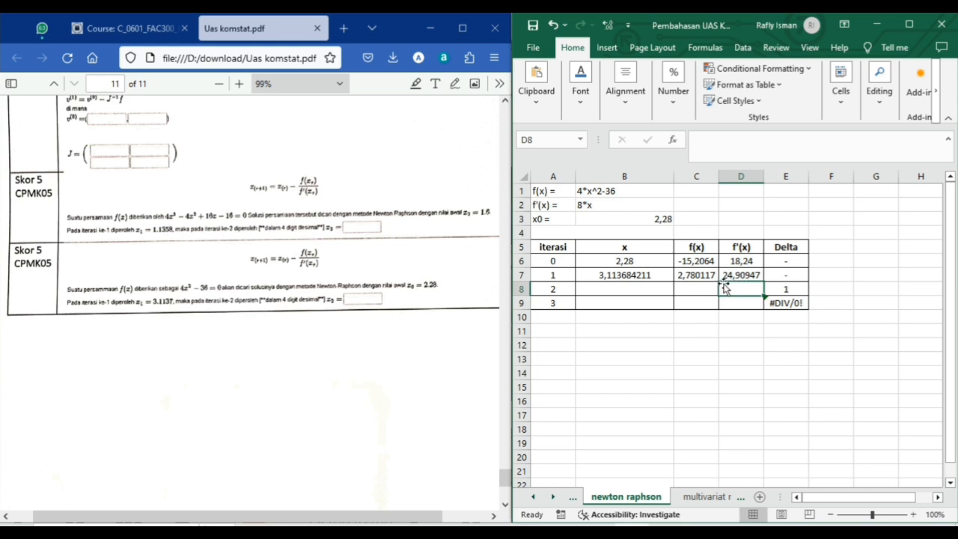
Calculate the iteration 2 x in cell B8 with the formula =B7-(C7/D7)
left_click(646, 289)
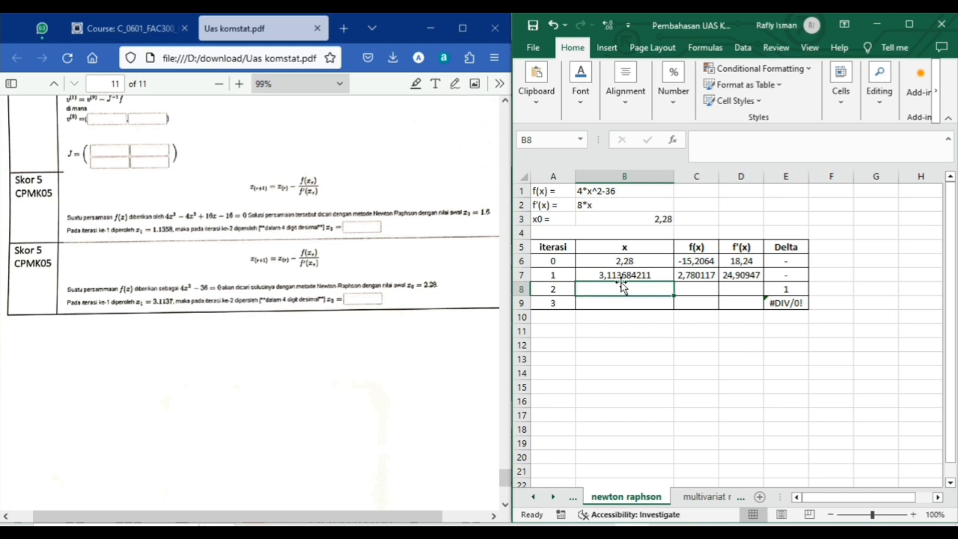
left_click(719, 145)
type("=")
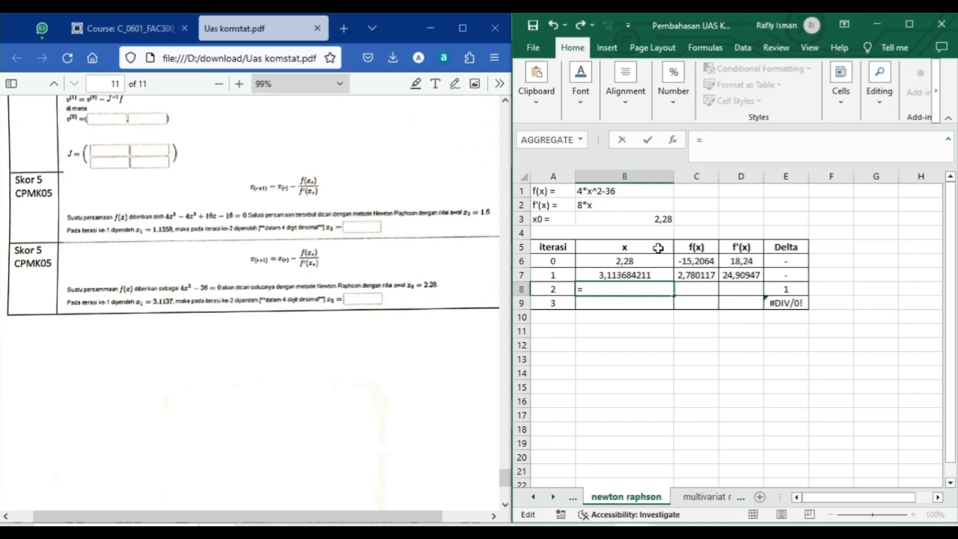
left_click(627, 275)
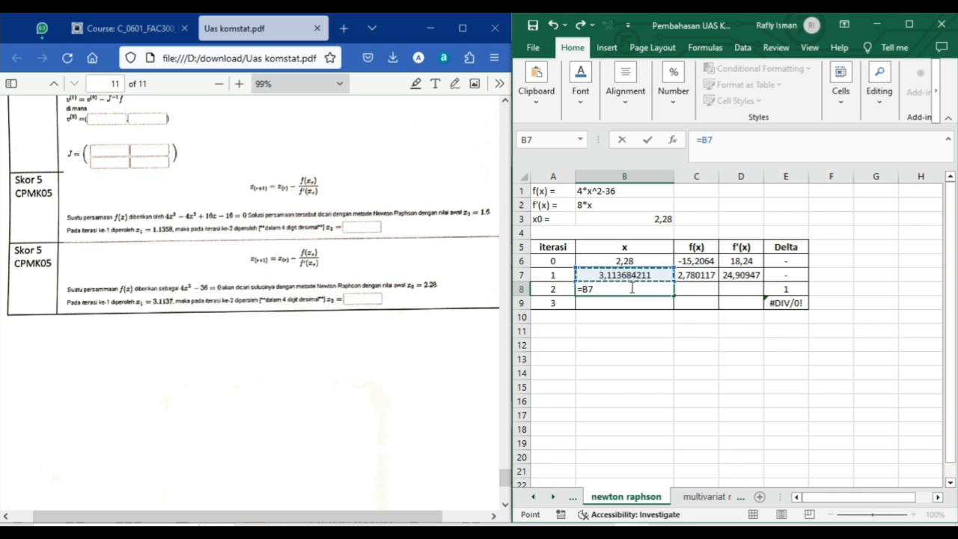
type("-(")
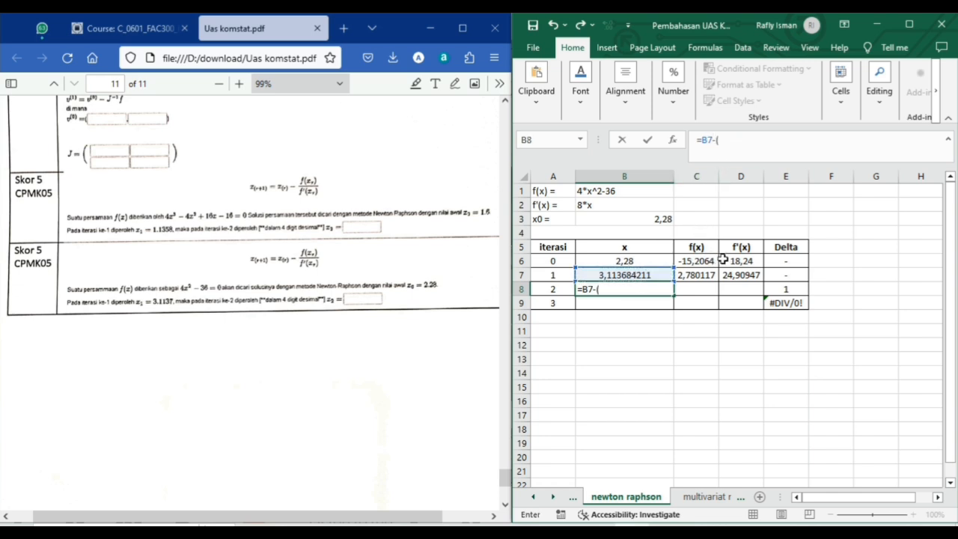
left_click(704, 275)
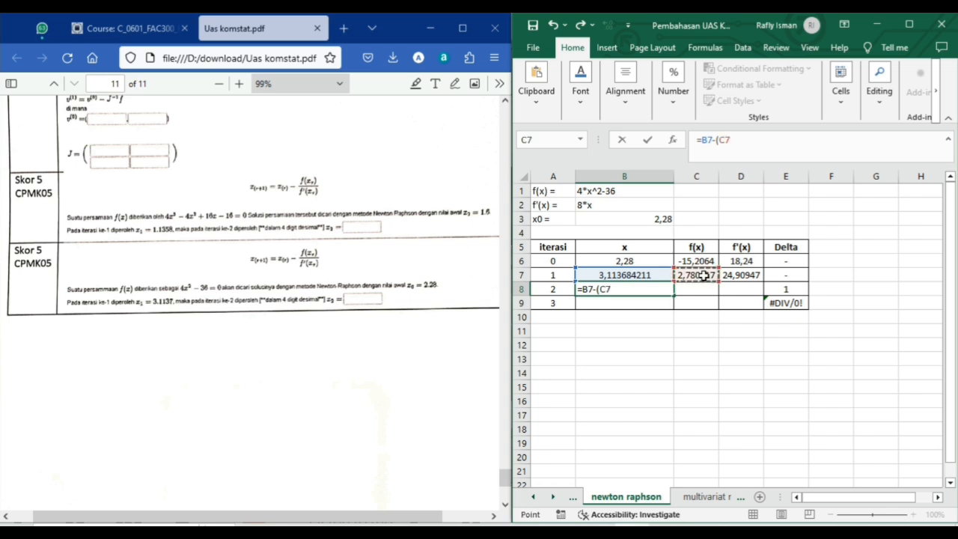
type("/")
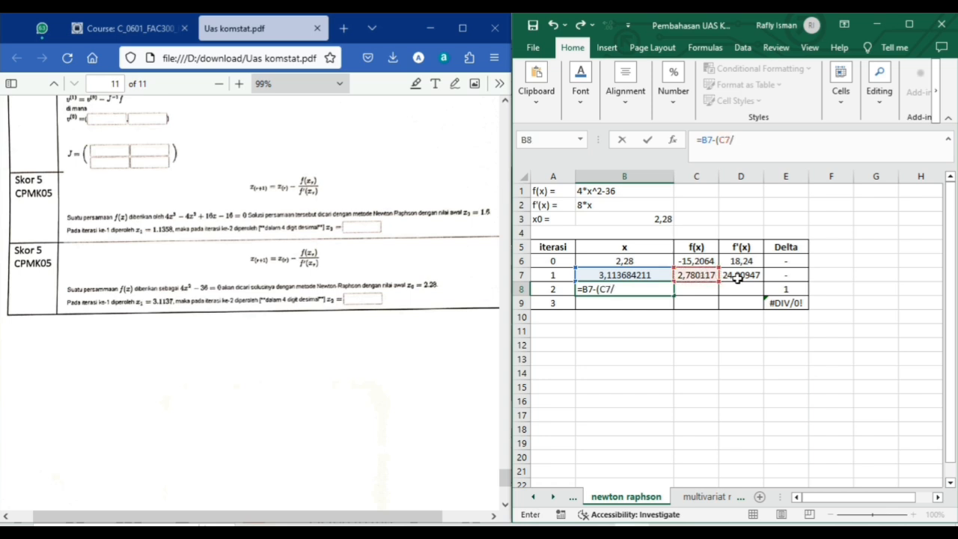
left_click(741, 275)
type(")")
key("Return")
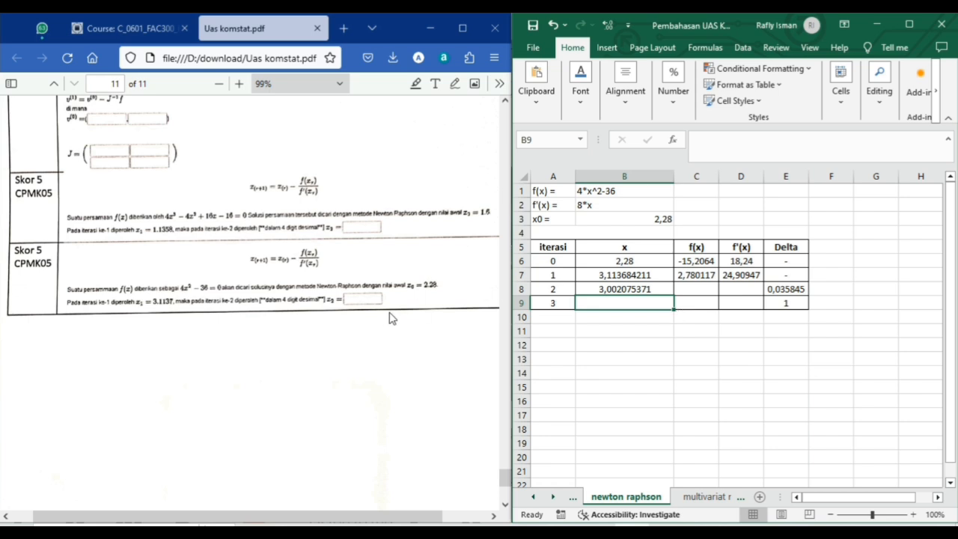
Compare the iteration 2 x in cell B8 with the x2 answer requested in the last exam question
scroll(304, 327, "down", 1)
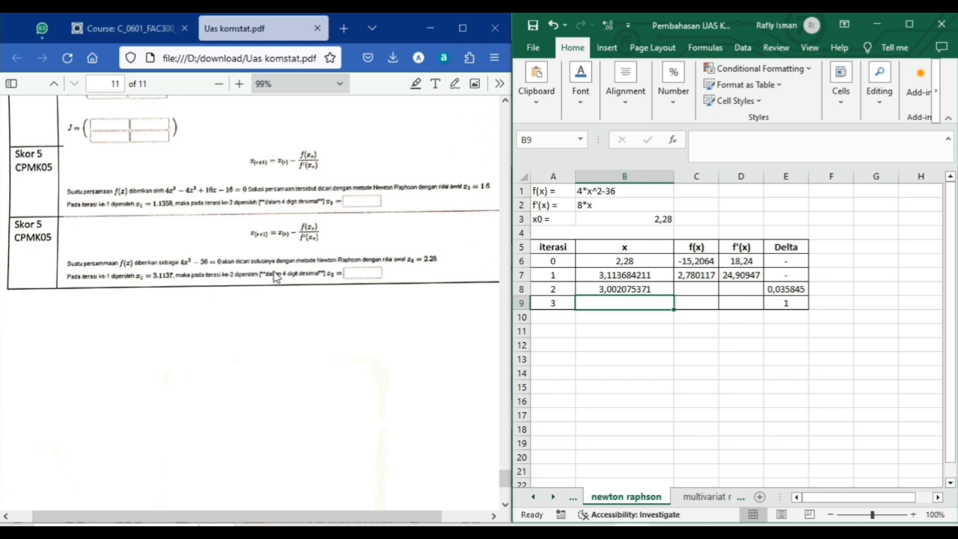
scroll(349, 281, "up", 1)
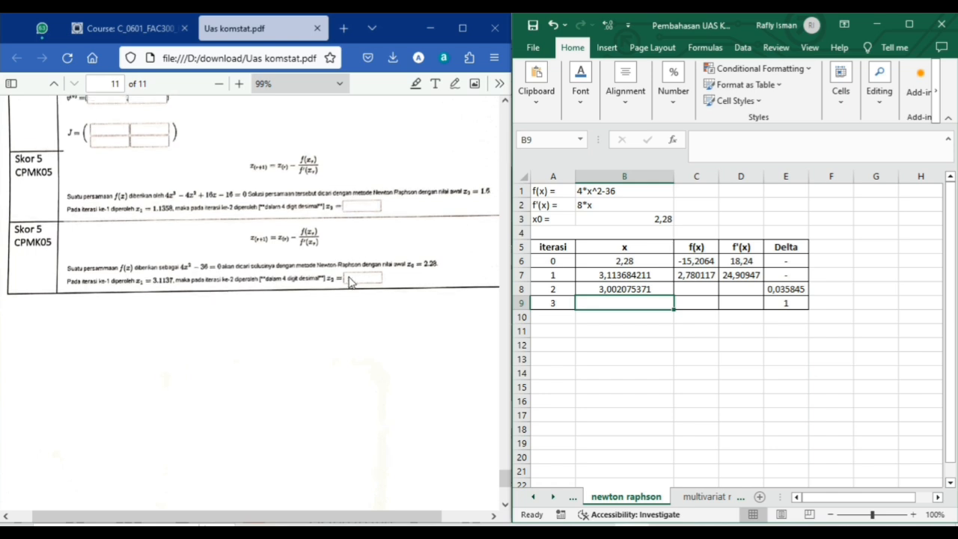
left_click(612, 287)
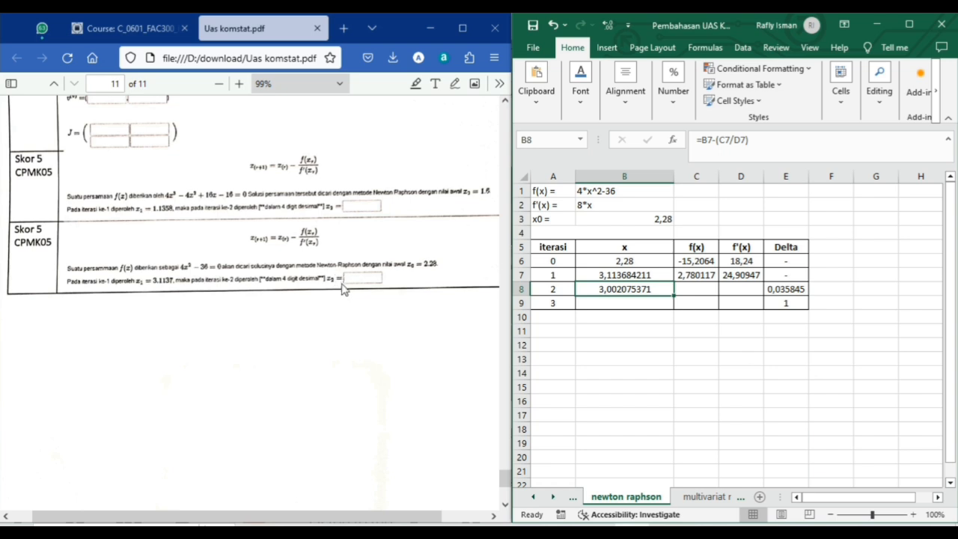
left_click(683, 288)
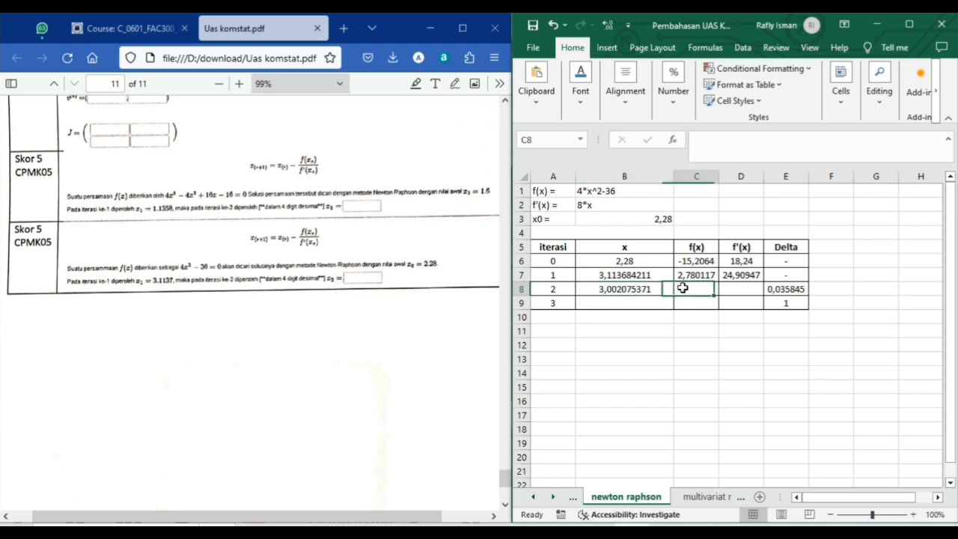
left_click(729, 287)
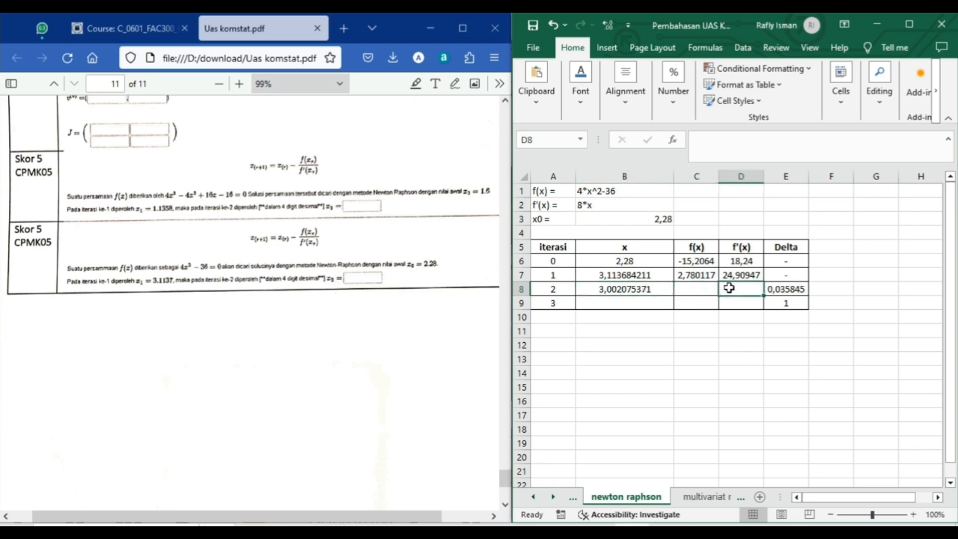
left_click(627, 303)
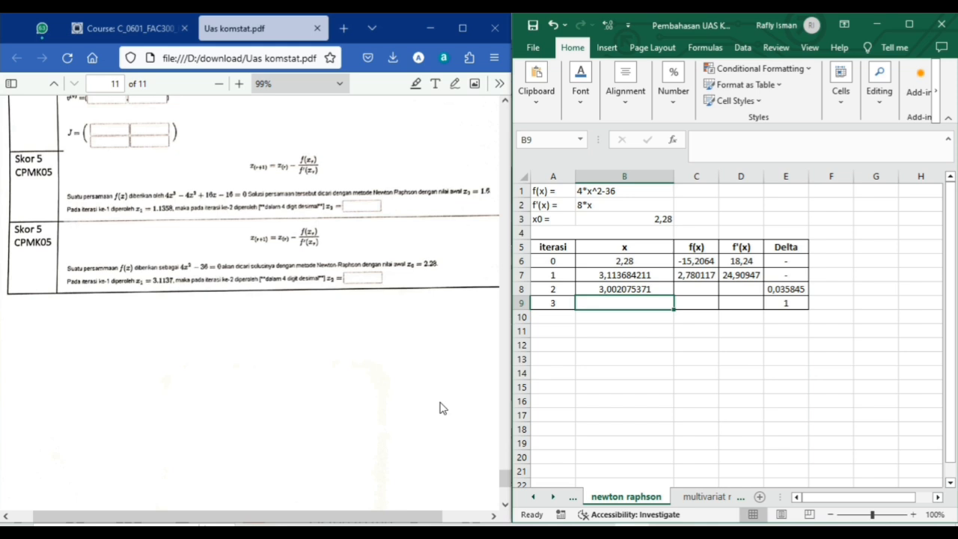
scroll(357, 312, "up", 2)
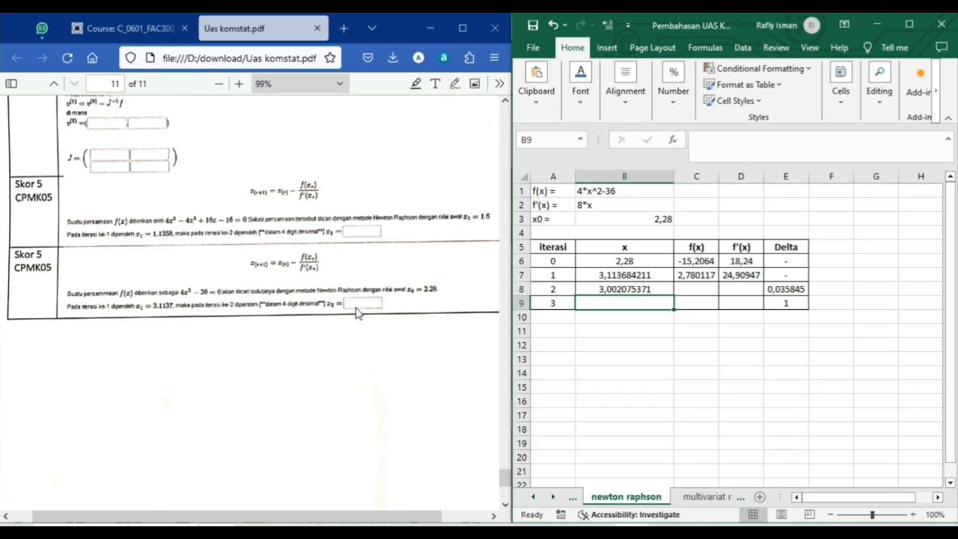
scroll(422, 396, "down", 1)
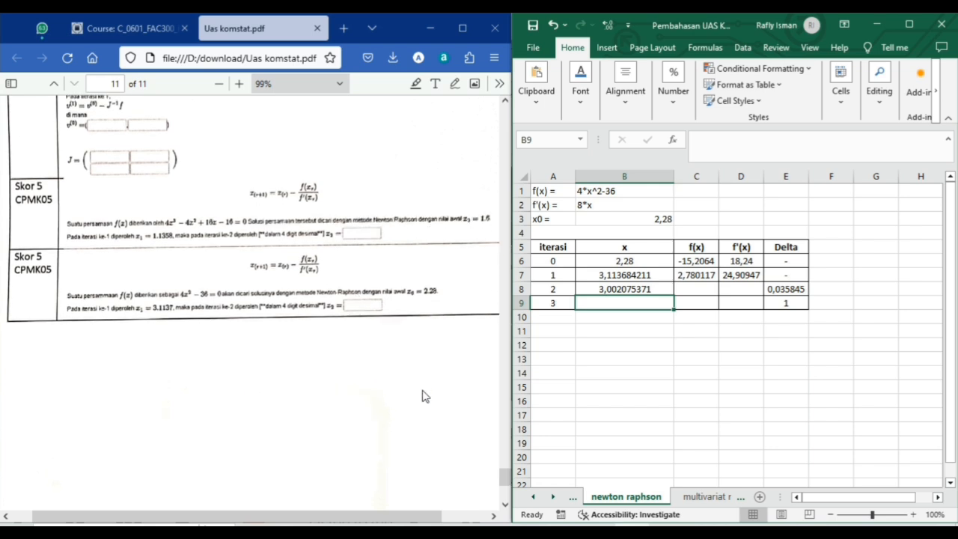
scroll(422, 397, "right", 1)
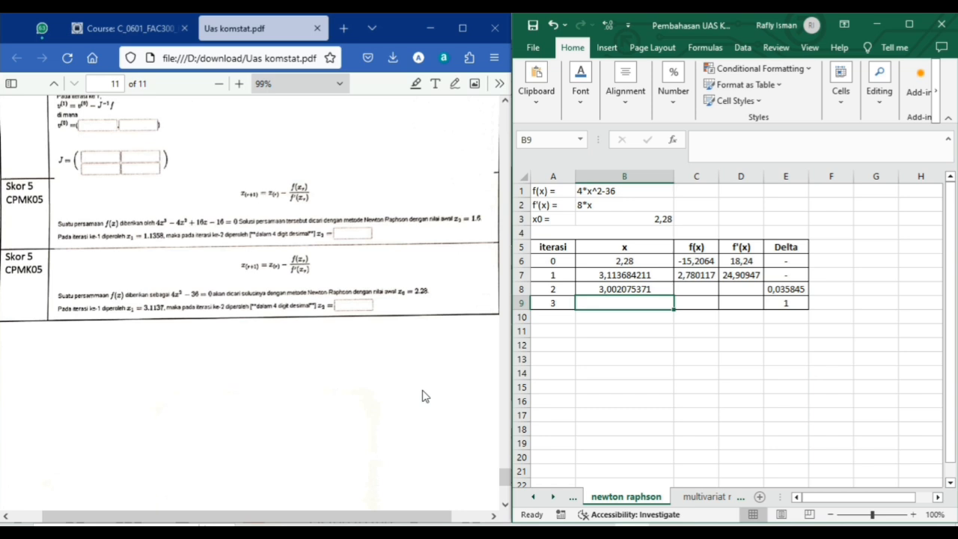
scroll(422, 396, "down", 1)
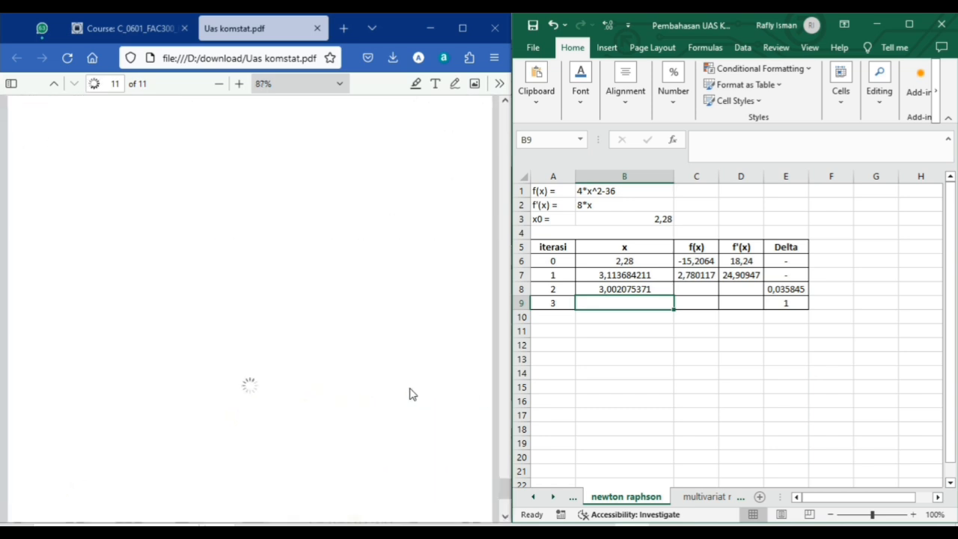
scroll(367, 363, "up", 3)
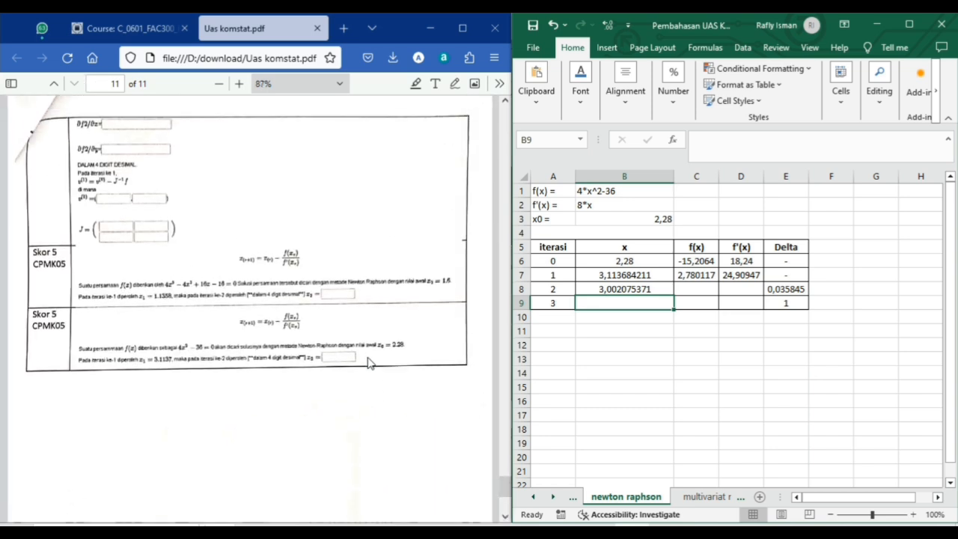
scroll(338, 401, "down", 2)
scroll(338, 400, "up", 1)
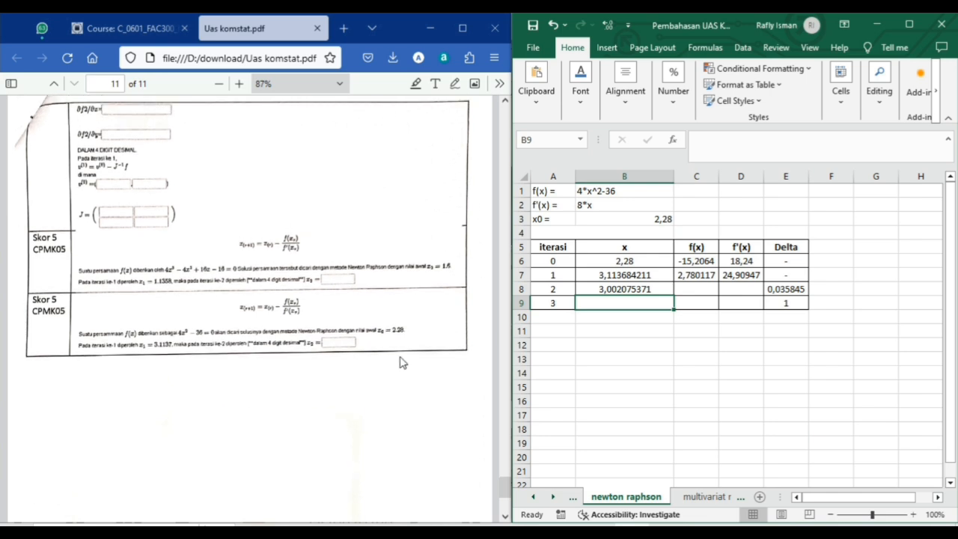
scroll(402, 361, "up", 2)
scroll(401, 361, "down", 2)
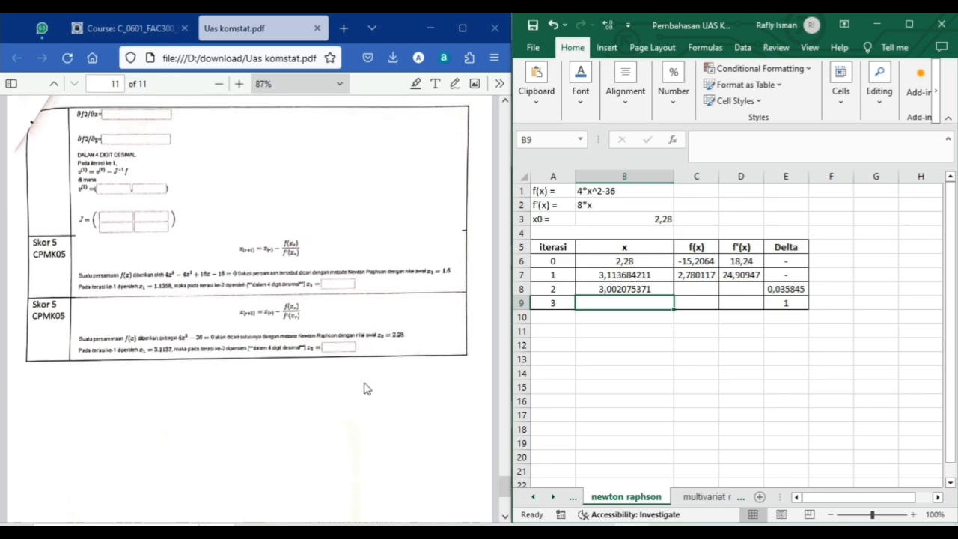
scroll(371, 388, "down", 1)
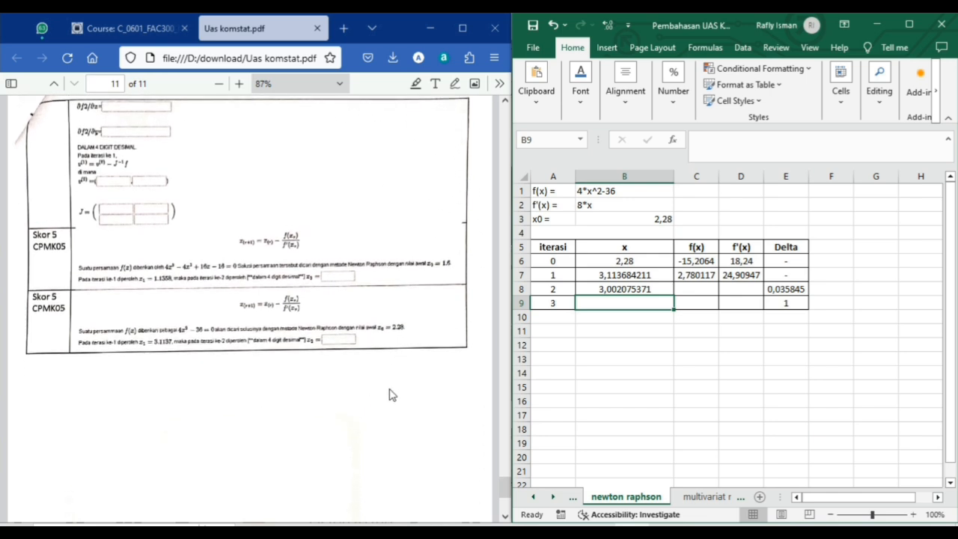
scroll(389, 396, "down", 1)
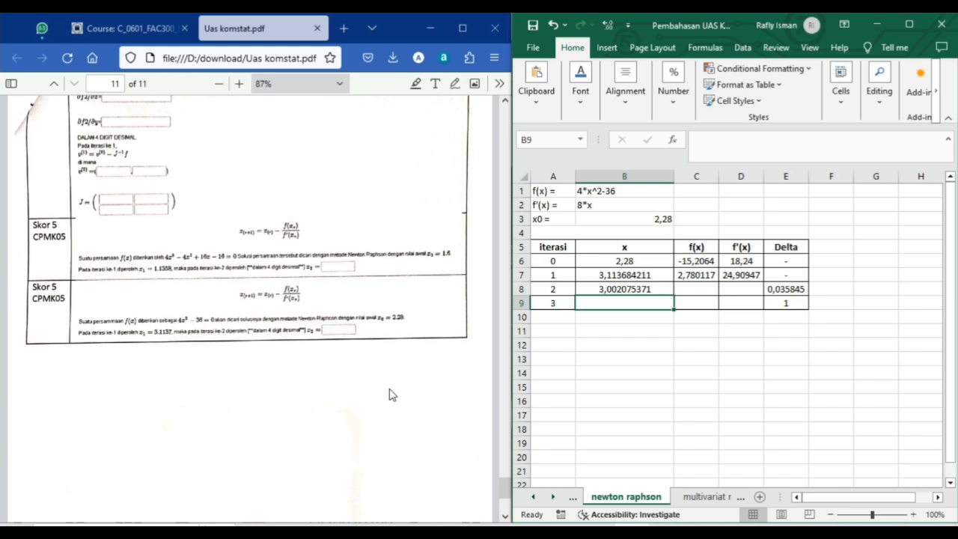